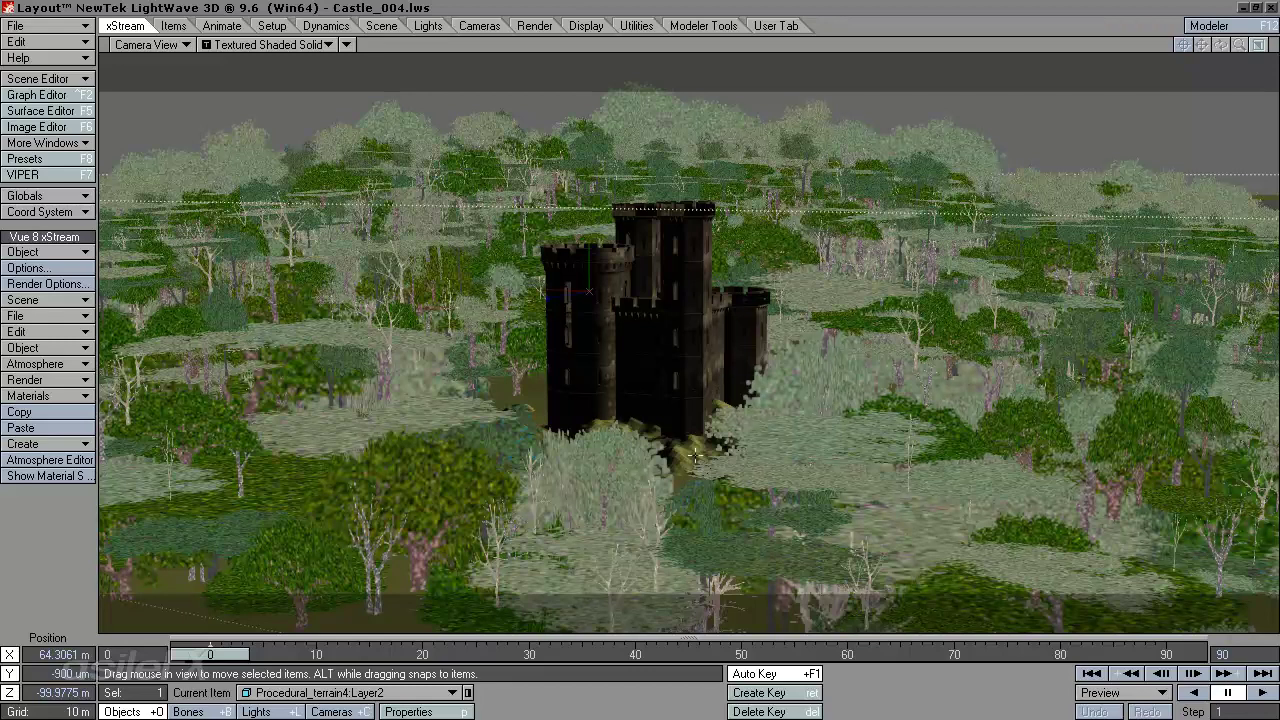
Open the Terrain Back object's material for editing and set the Rural Maple Tree's scale to 0.1 in the EcoSystem population.
{"action": "left_click", "coordinate": [868, 238], "text": "ctrl+shift"}
{"action": "mouse_move", "coordinate": [866, 248]}
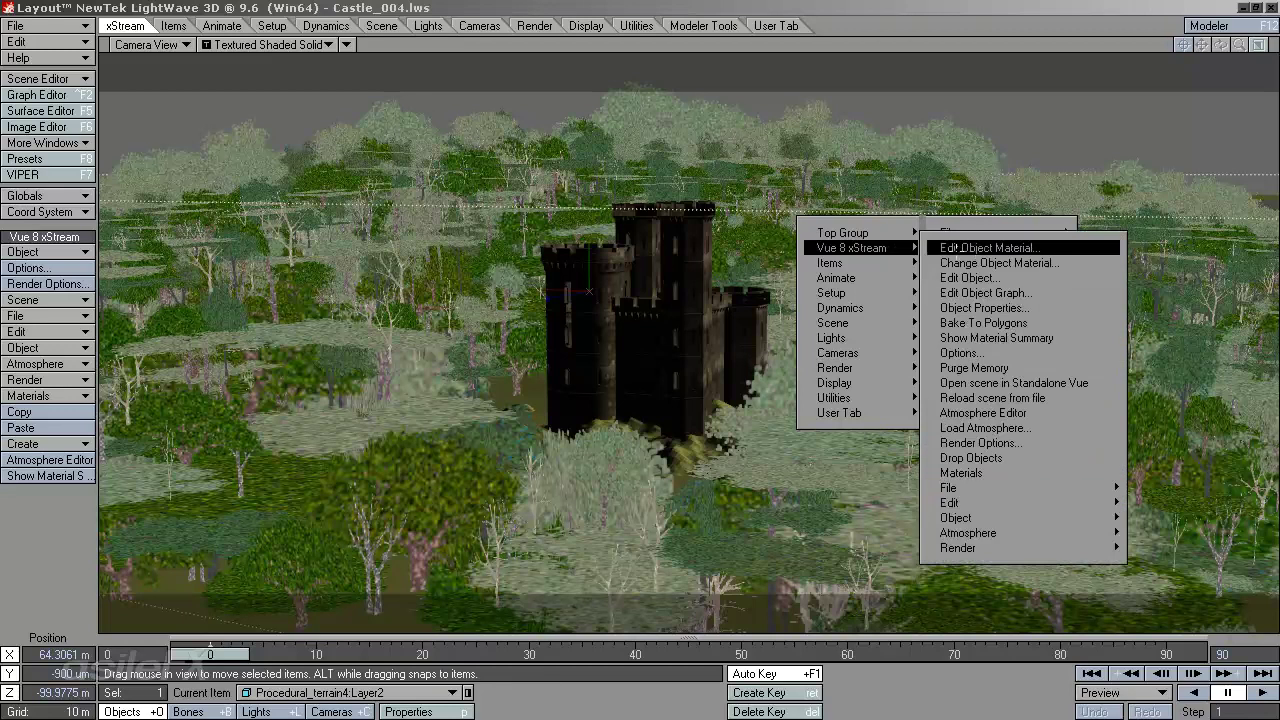
{"action": "left_click", "coordinate": [1027, 248]}
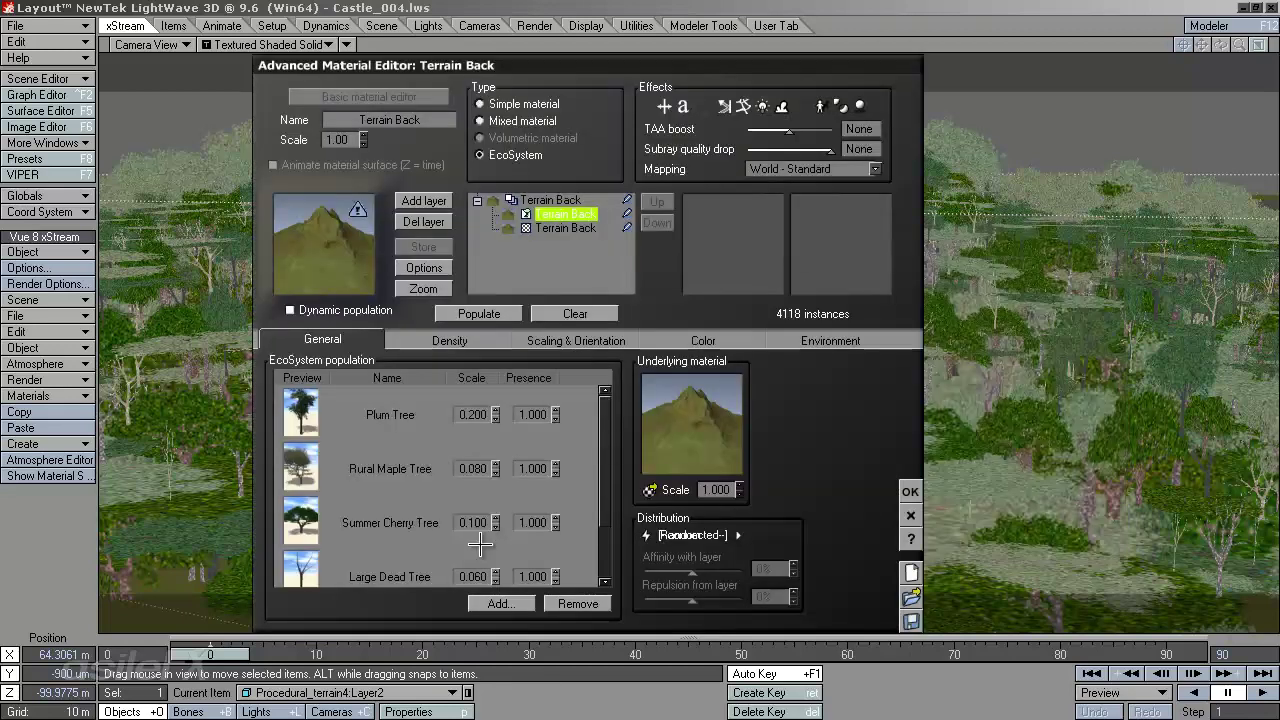
{"action": "left_click", "coordinate": [472, 468]}
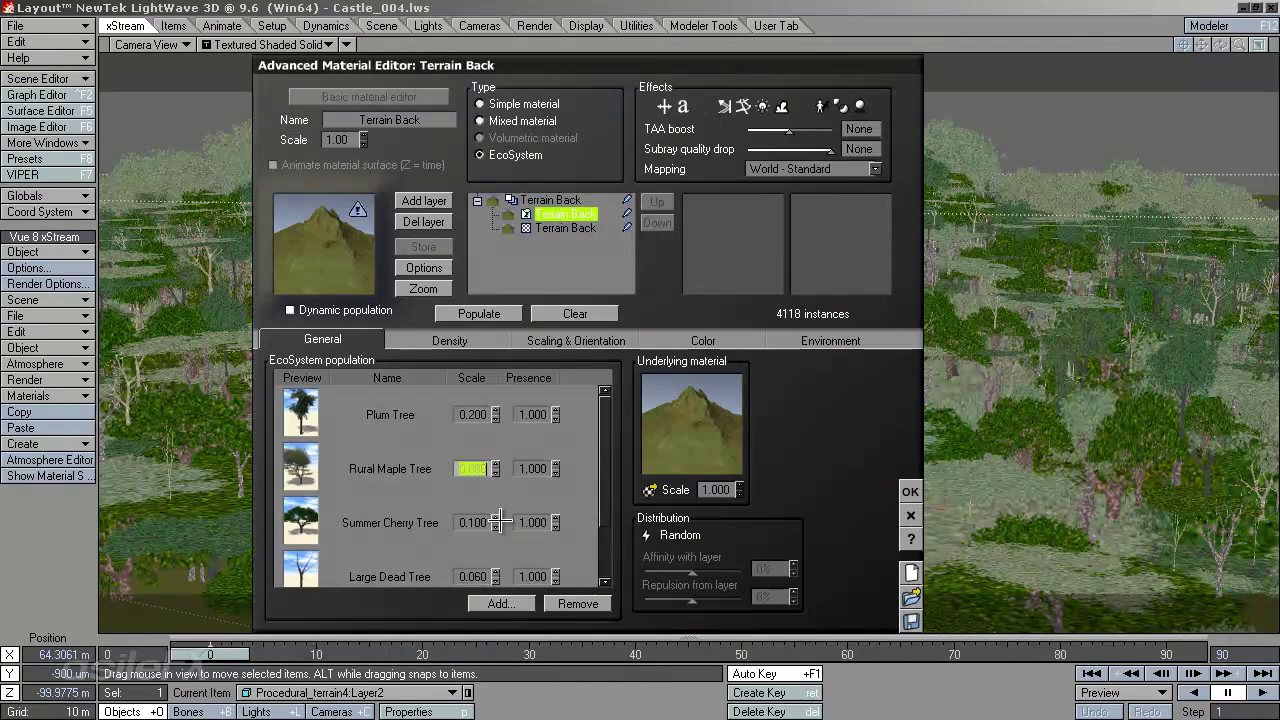
{"action": "type", "text": ".1"}
{"action": "key", "text": "Tab"}
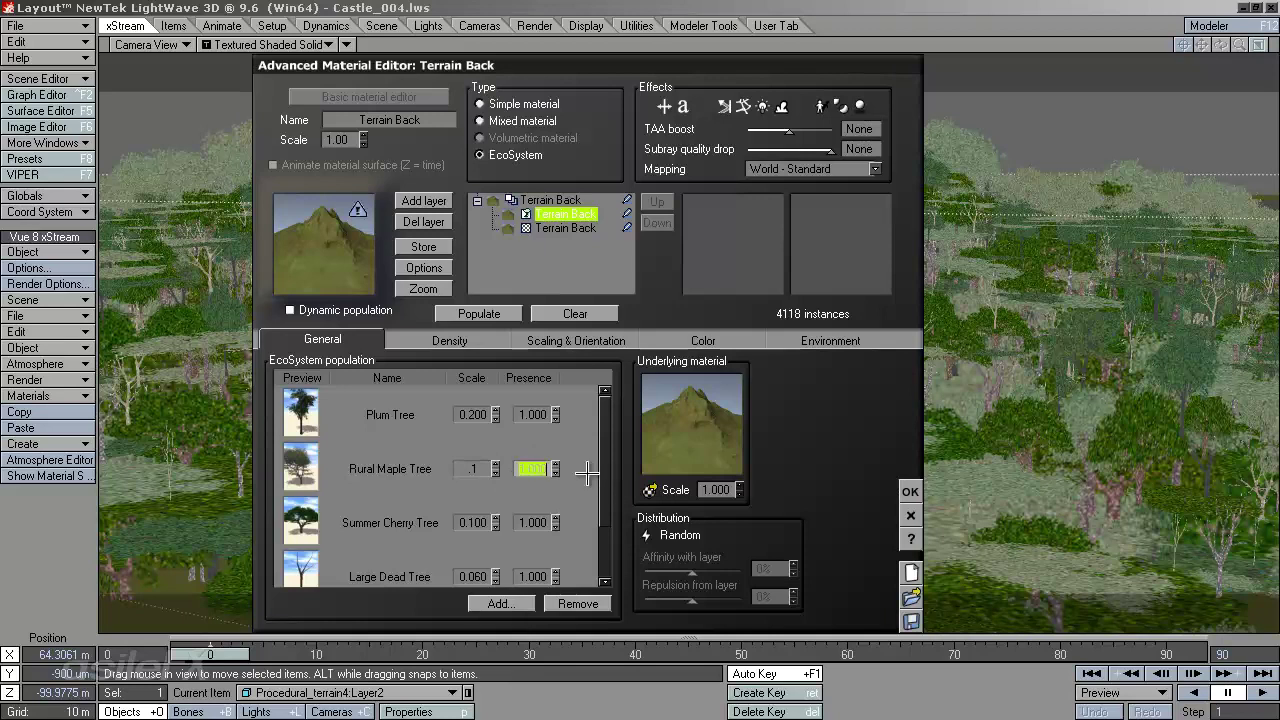
Set the Rural Maple Tree's presence to 0.4 in the EcoSystem population.
{"action": "left_click_drag", "start_coordinate": [612, 408], "coordinate": [613, 466]}
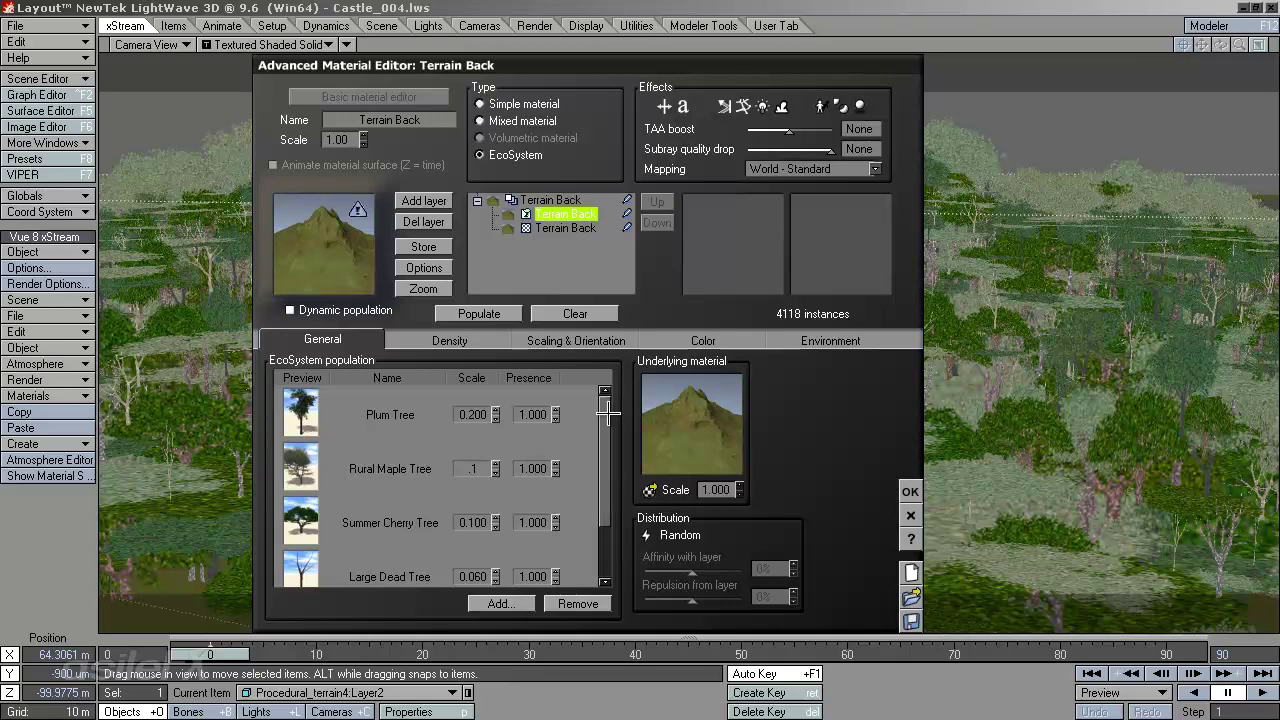
{"action": "scroll", "coordinate": [608, 413], "scroll_direction": "down", "scroll_amount": 1}
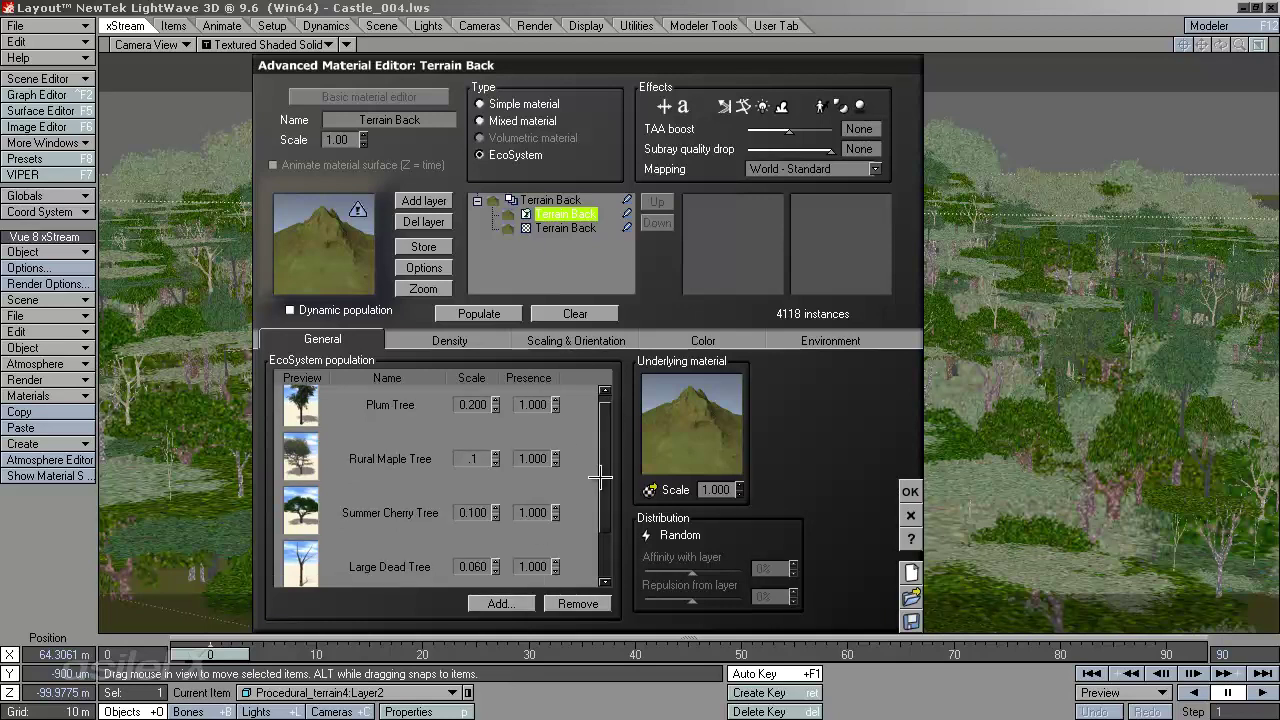
{"action": "mouse_move", "coordinate": [605, 455]}
{"action": "left_mouse_down"}
{"action": "mouse_move", "coordinate": [608, 486]}
{"action": "mouse_move", "coordinate": [596, 452]}
{"action": "left_mouse_up"}
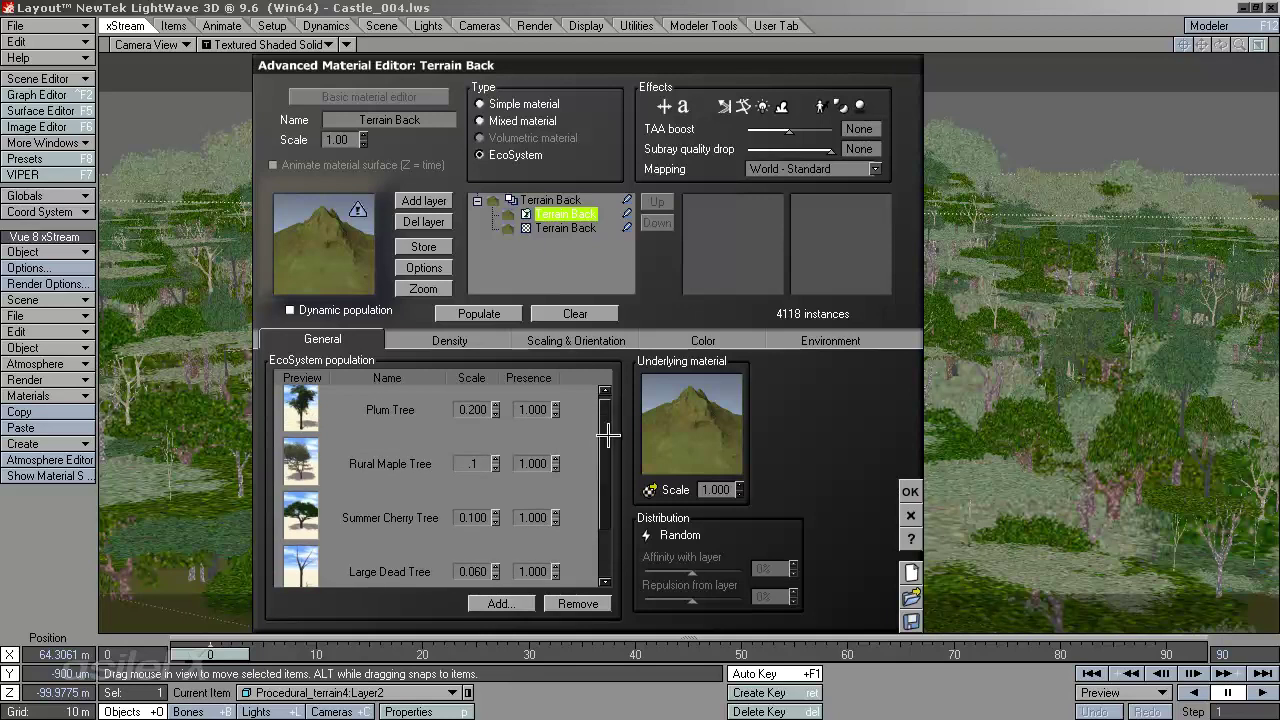
{"action": "left_click_drag", "start_coordinate": [608, 435], "coordinate": [608, 436]}
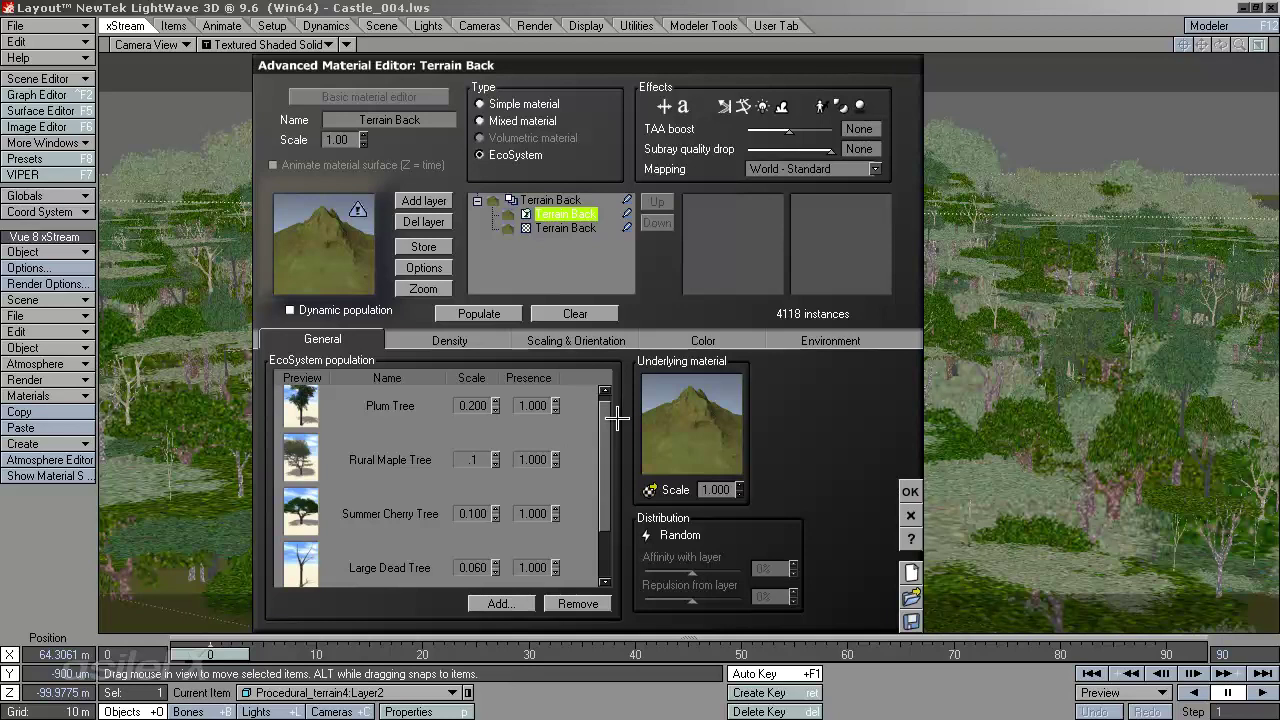
{"action": "scroll", "coordinate": [604, 413], "scroll_direction": "up", "scroll_amount": 1}
{"action": "left_click_drag", "start_coordinate": [604, 413], "coordinate": [604, 418]}
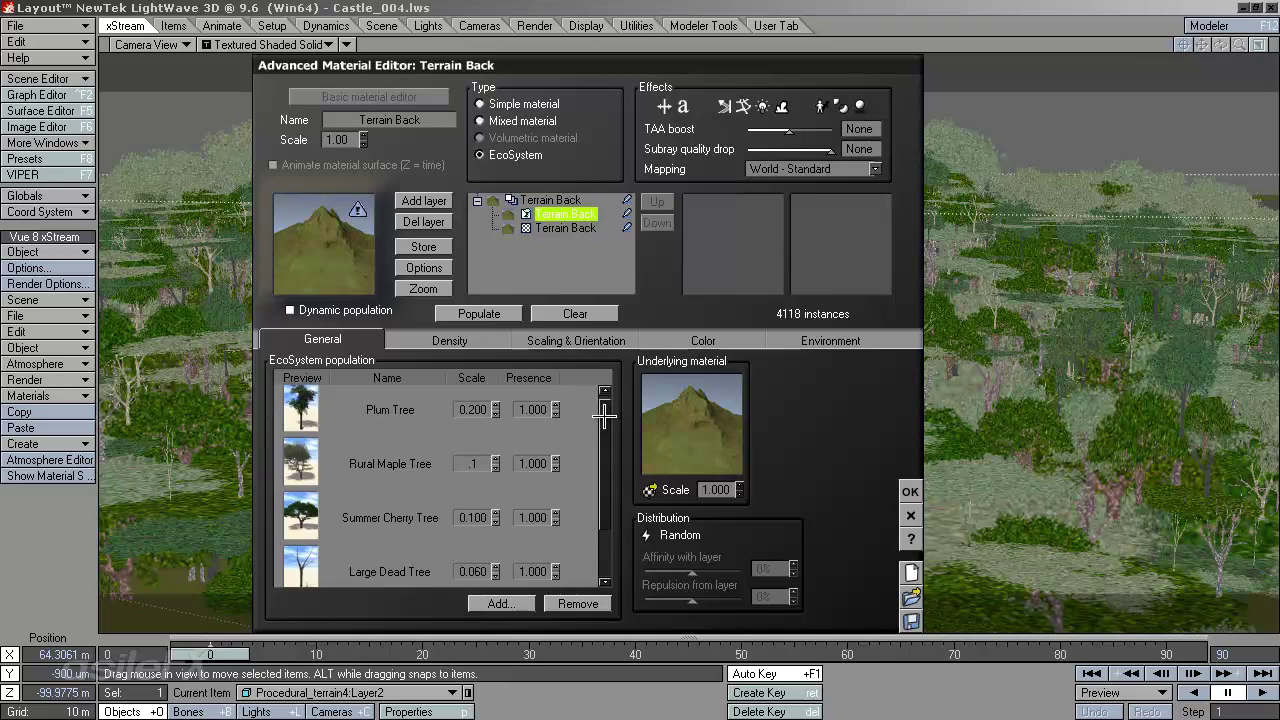
{"action": "left_click", "coordinate": [532, 464]}
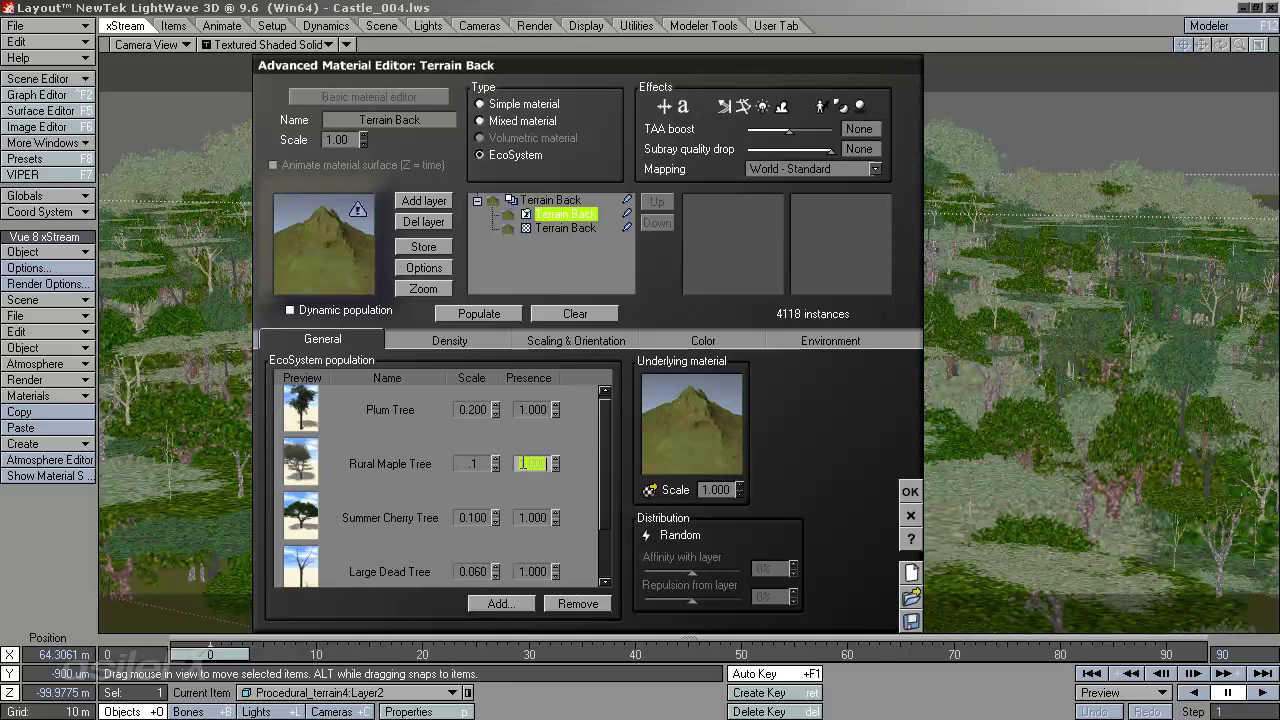
{"action": "type", "text": ".4"}
{"action": "left_click", "coordinate": [588, 449]}
Reduce the Large Dead Tree's presence in the EcoSystem population to 0.25.
{"action": "scroll", "coordinate": [608, 449], "scroll_direction": "down", "scroll_amount": 2}
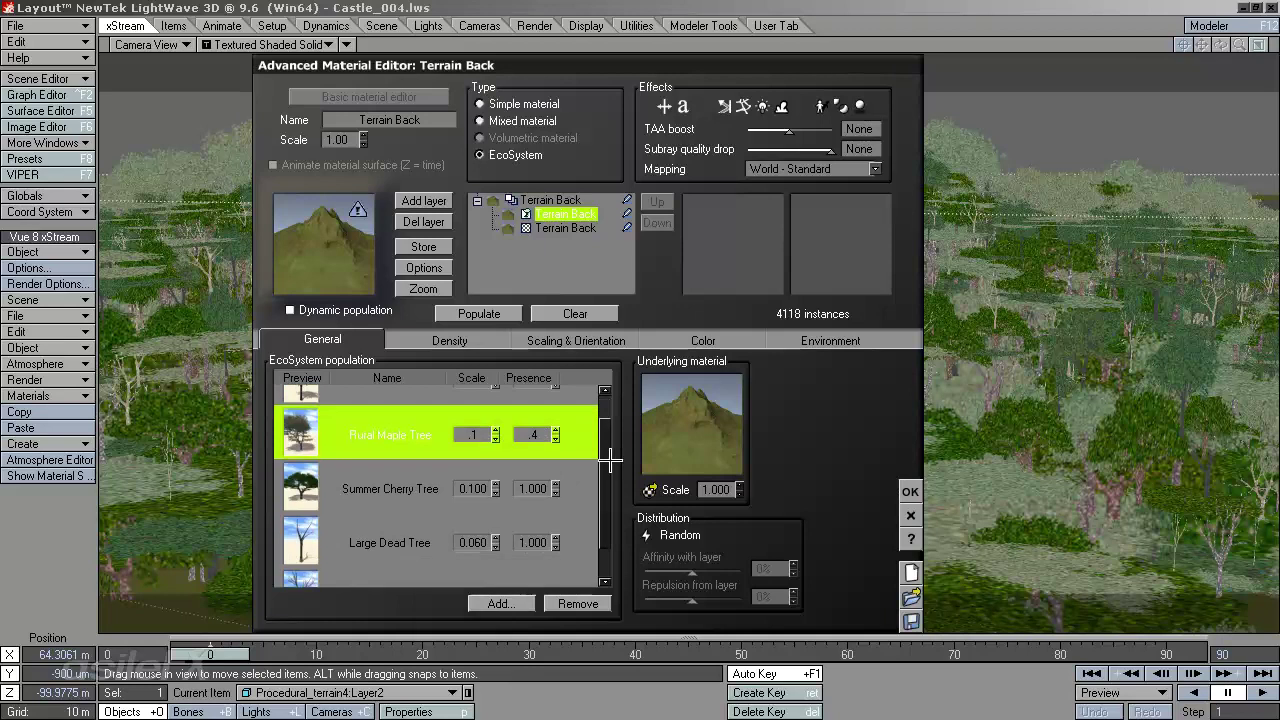
{"action": "scroll", "coordinate": [604, 490], "scroll_direction": "down", "scroll_amount": 1}
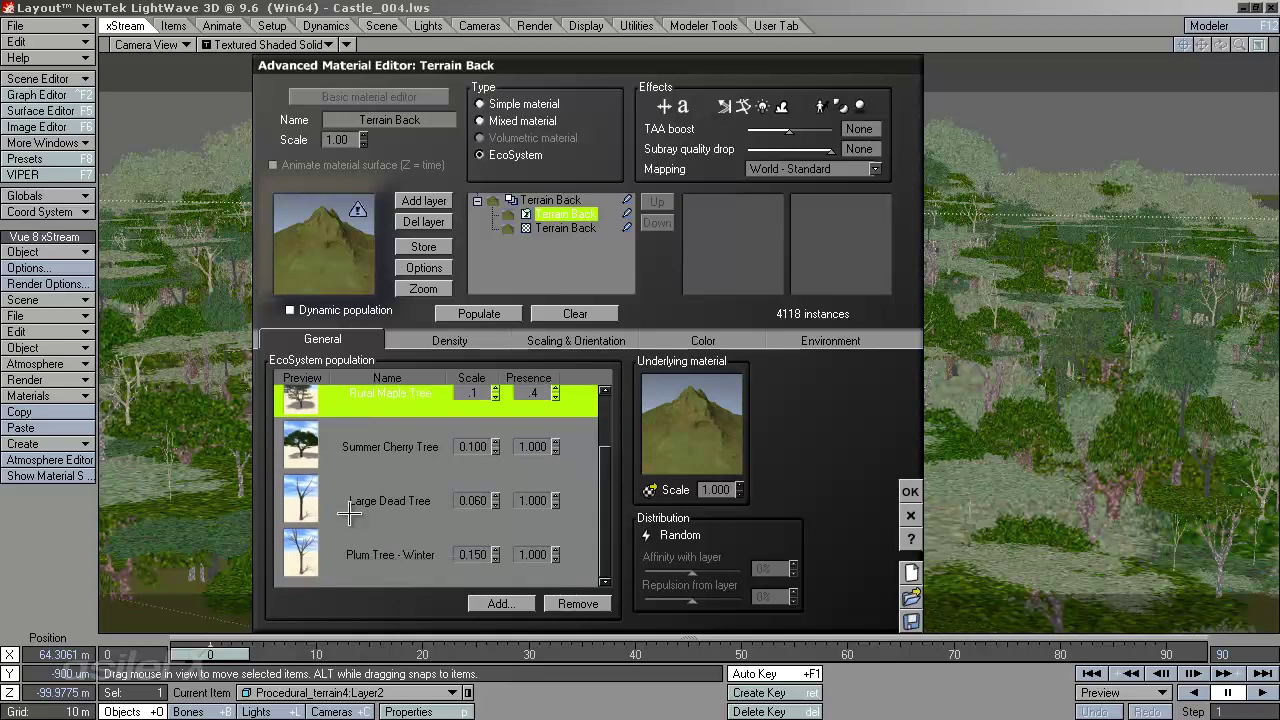
{"action": "left_click", "coordinate": [533, 500]}
{"action": "type", "text": ".5"}
{"action": "left_click", "coordinate": [585, 508]}
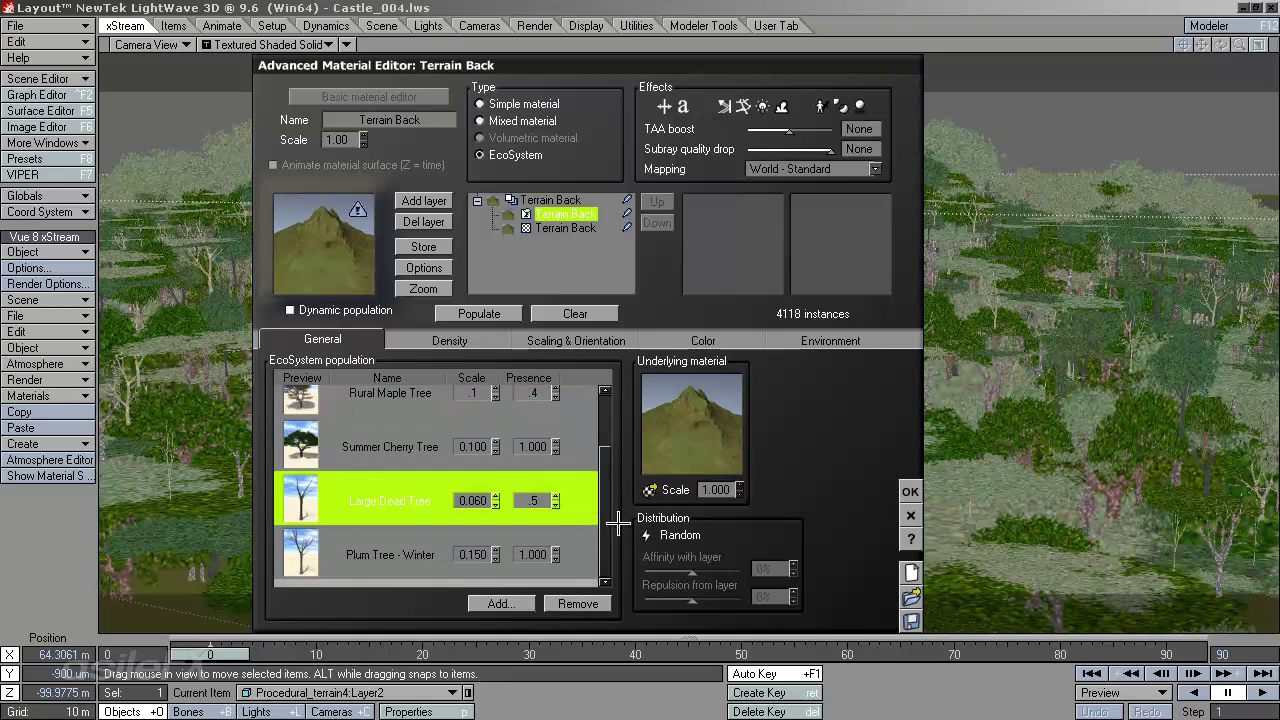
{"action": "left_click", "coordinate": [541, 498]}
{"action": "type", "text": ".25"}
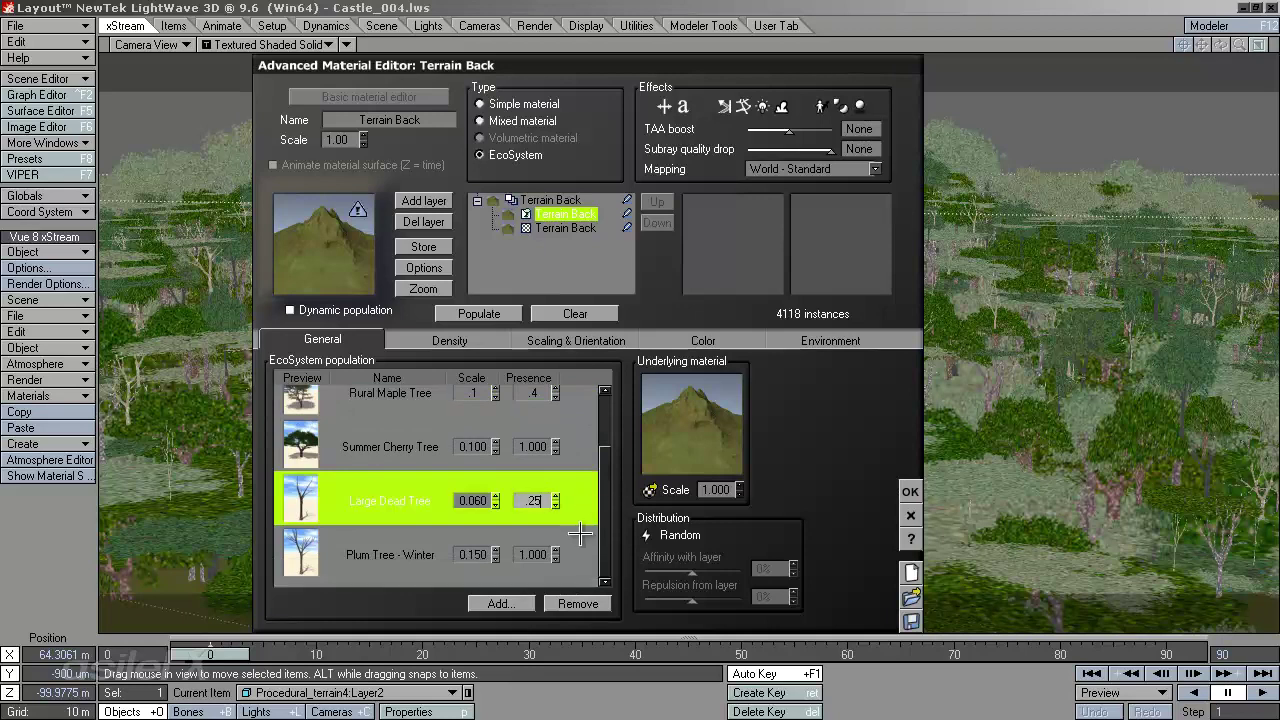
Set the presence of Plum Tree - Winter to 0.2, repopulate the terrain's EcoSystem and accept the material.
{"action": "key", "text": "Tab"}
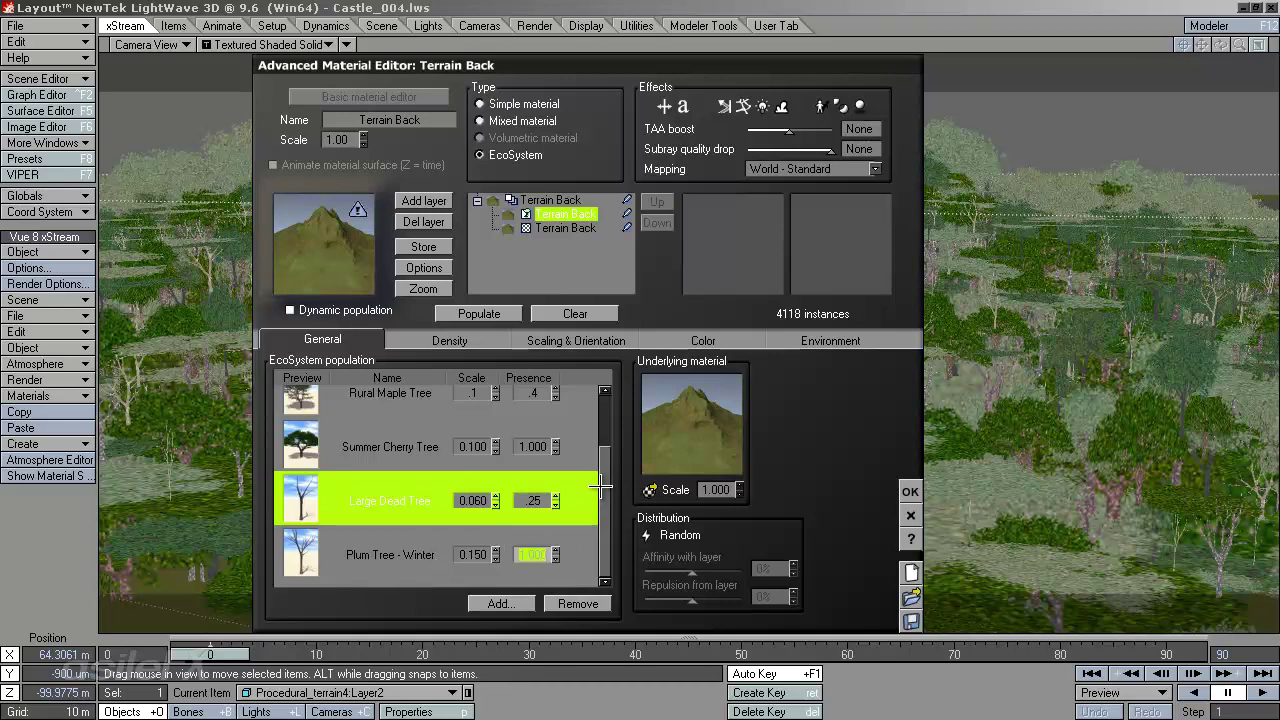
{"action": "key", "text": "BackSpace"}
{"action": "left_click_drag", "start_coordinate": [602, 487], "coordinate": [603, 445]}
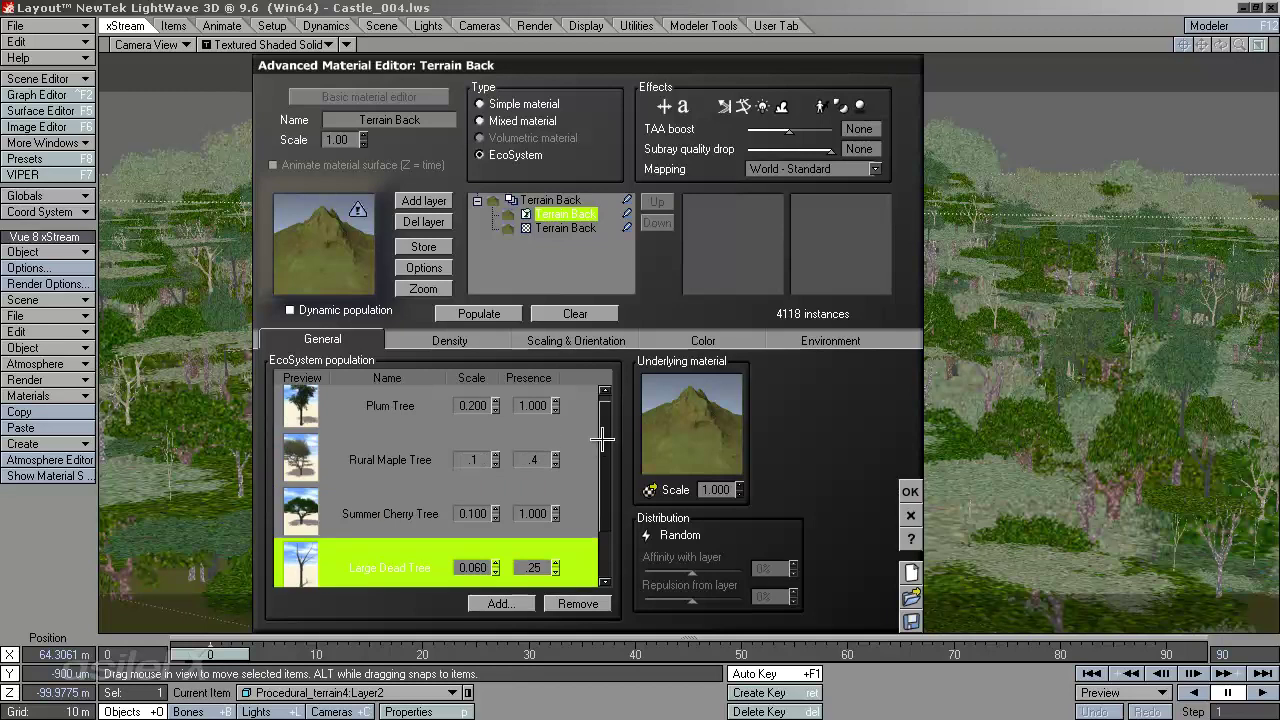
{"action": "left_click", "coordinate": [479, 313]}
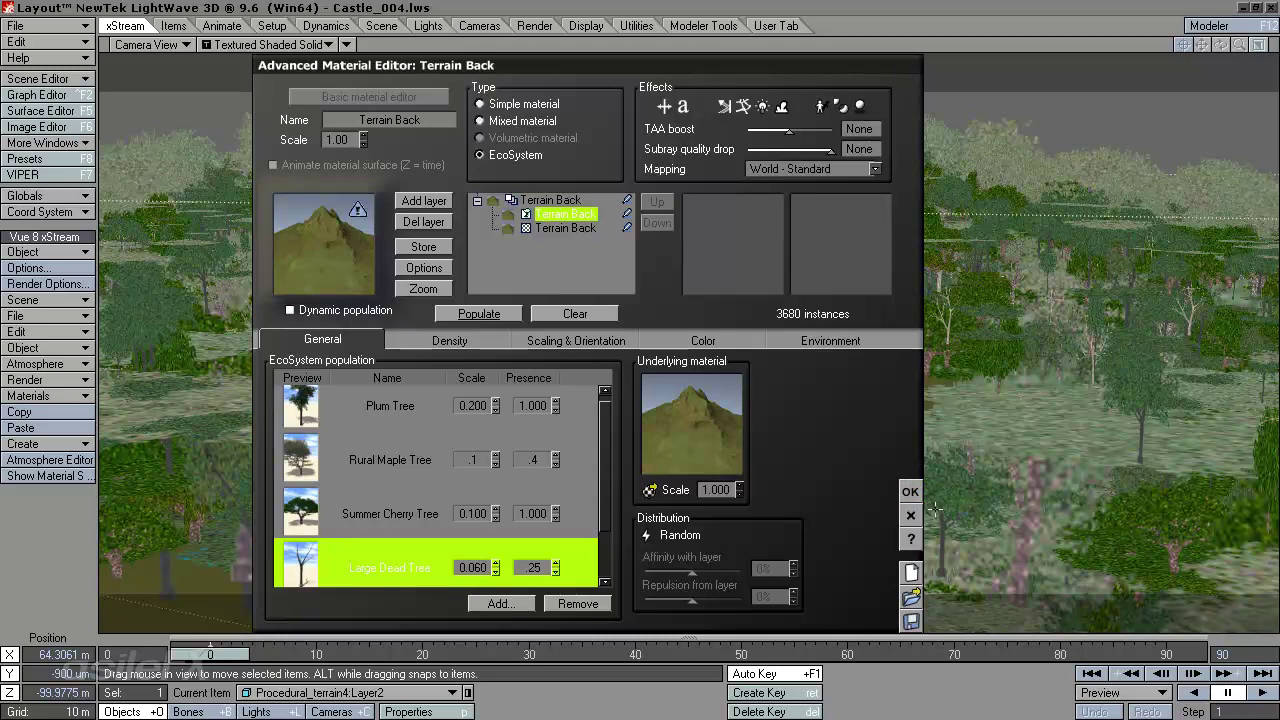
{"action": "key", "text": "Return"}
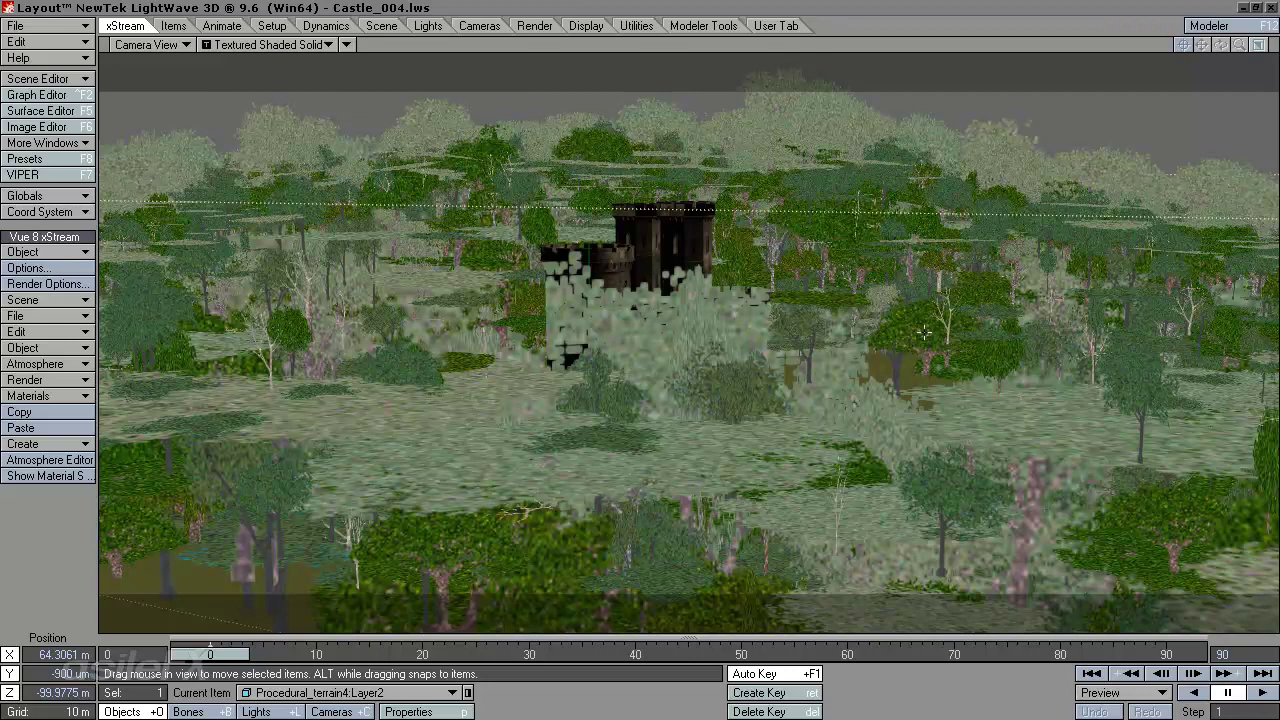
Reopen the terrain's object material and set the presence of Plum Tree to 1.5 and Summer Cherry Tree to 1.4.
{"action": "right_click", "coordinate": [878, 325]}
{"action": "mouse_move", "coordinate": [880, 336]}
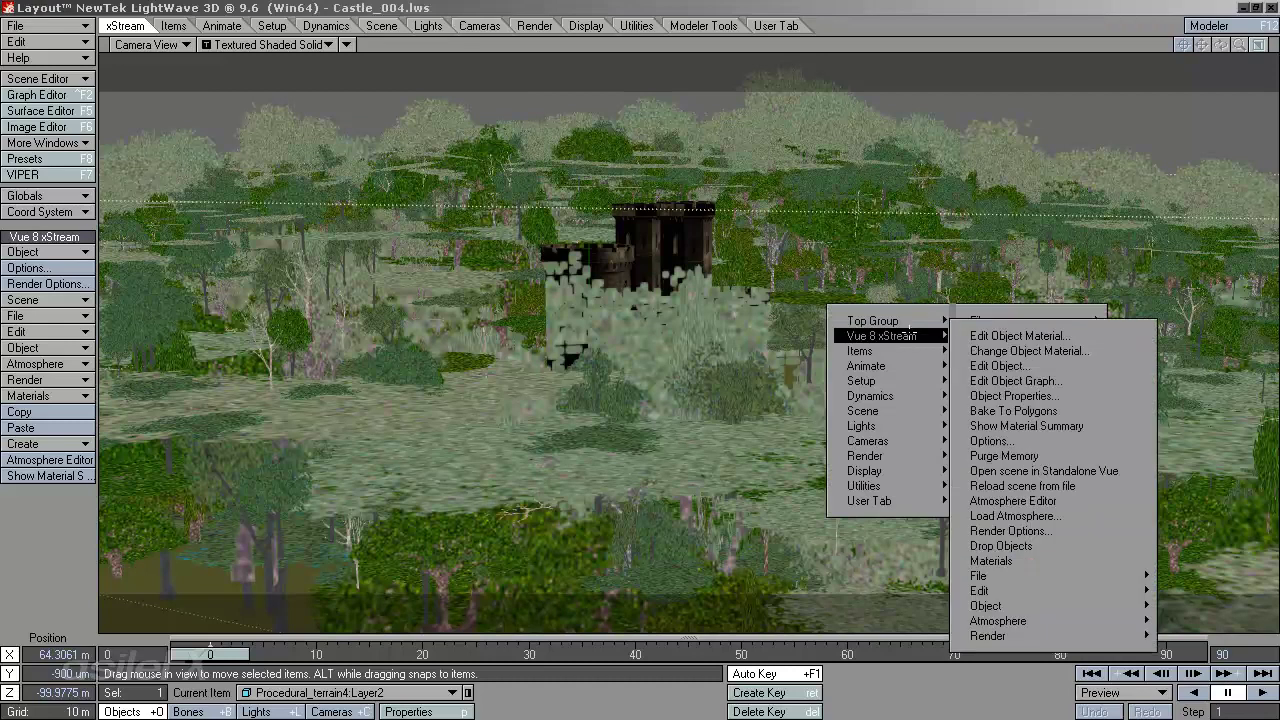
{"action": "left_click", "coordinate": [1055, 336]}
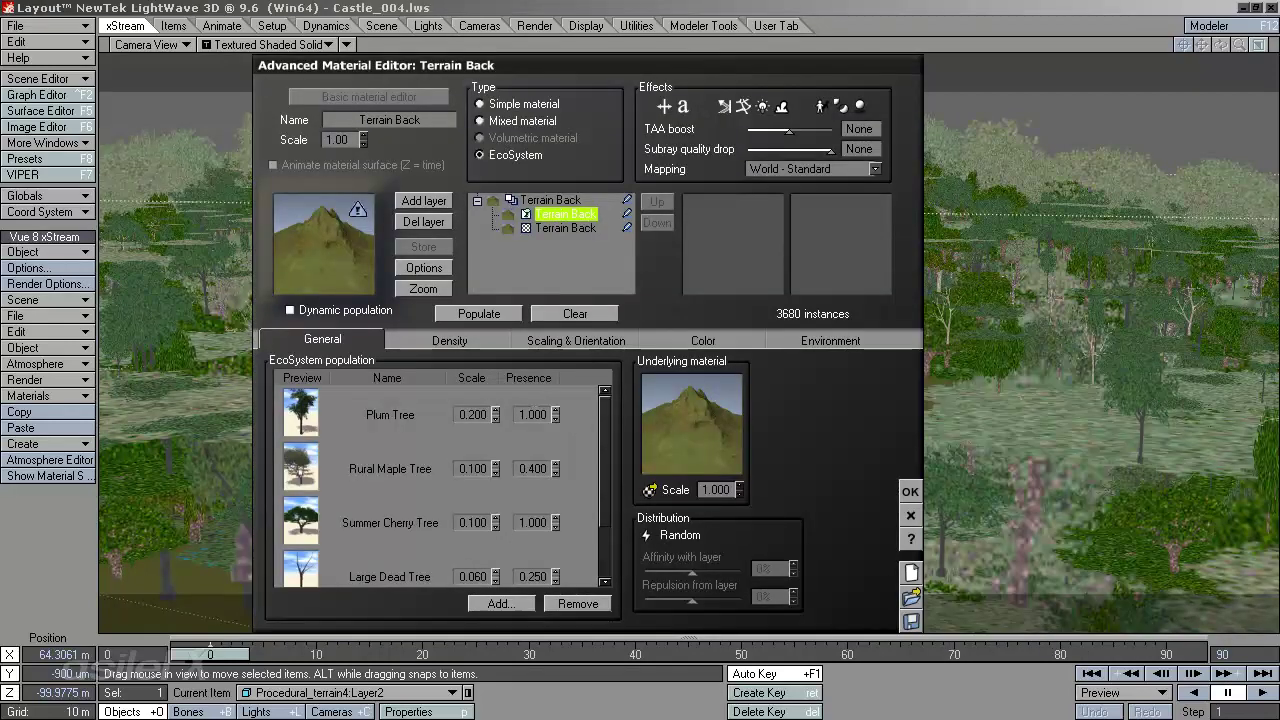
{"action": "left_click", "coordinate": [532, 414]}
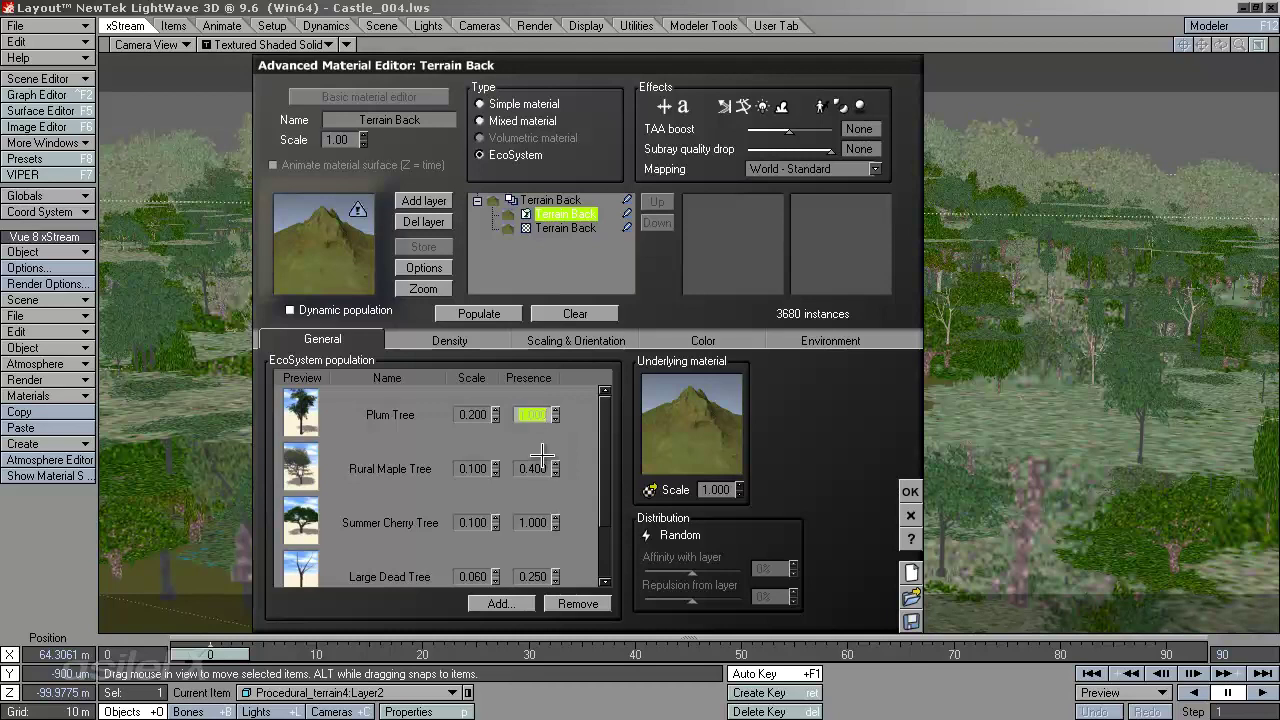
{"action": "type", "text": "1.5"}
{"action": "left_click", "coordinate": [532, 522]}
{"action": "type", "text": "1.4"}
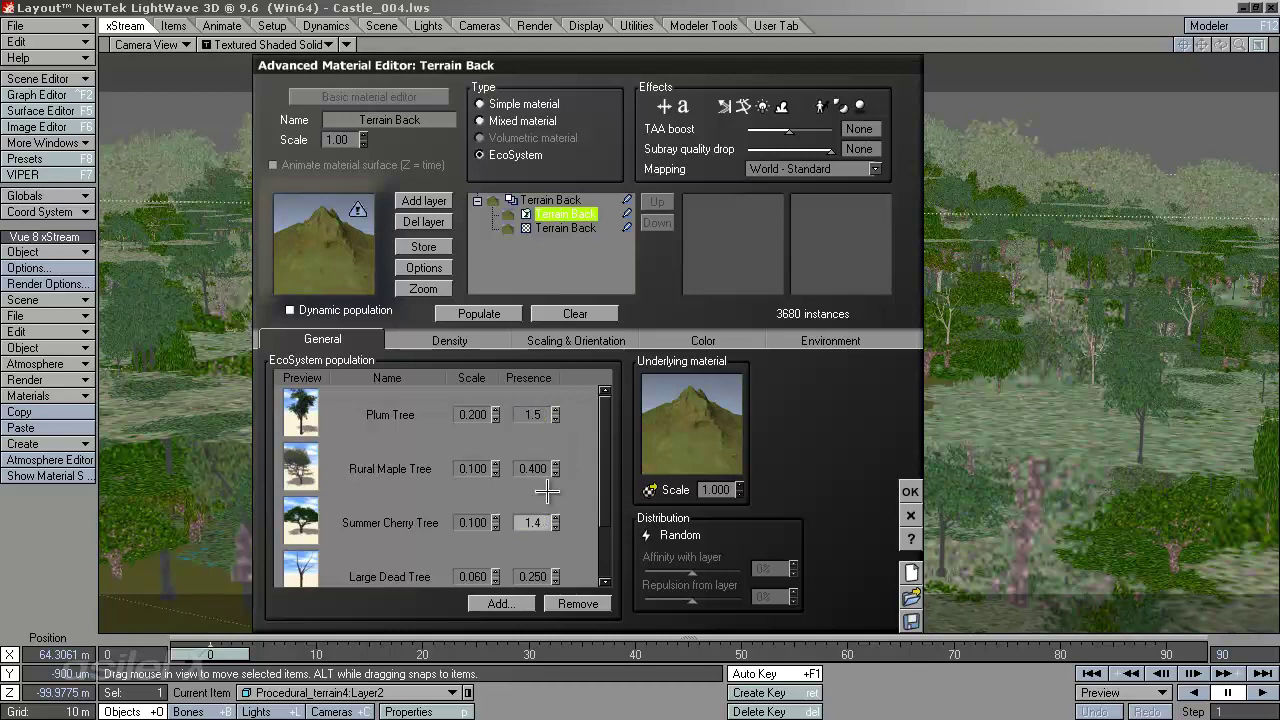
Lower the presence of Rural Maple Tree to 0.2 and Large Dead Tree to 0.1.
{"action": "left_click", "coordinate": [532, 468]}
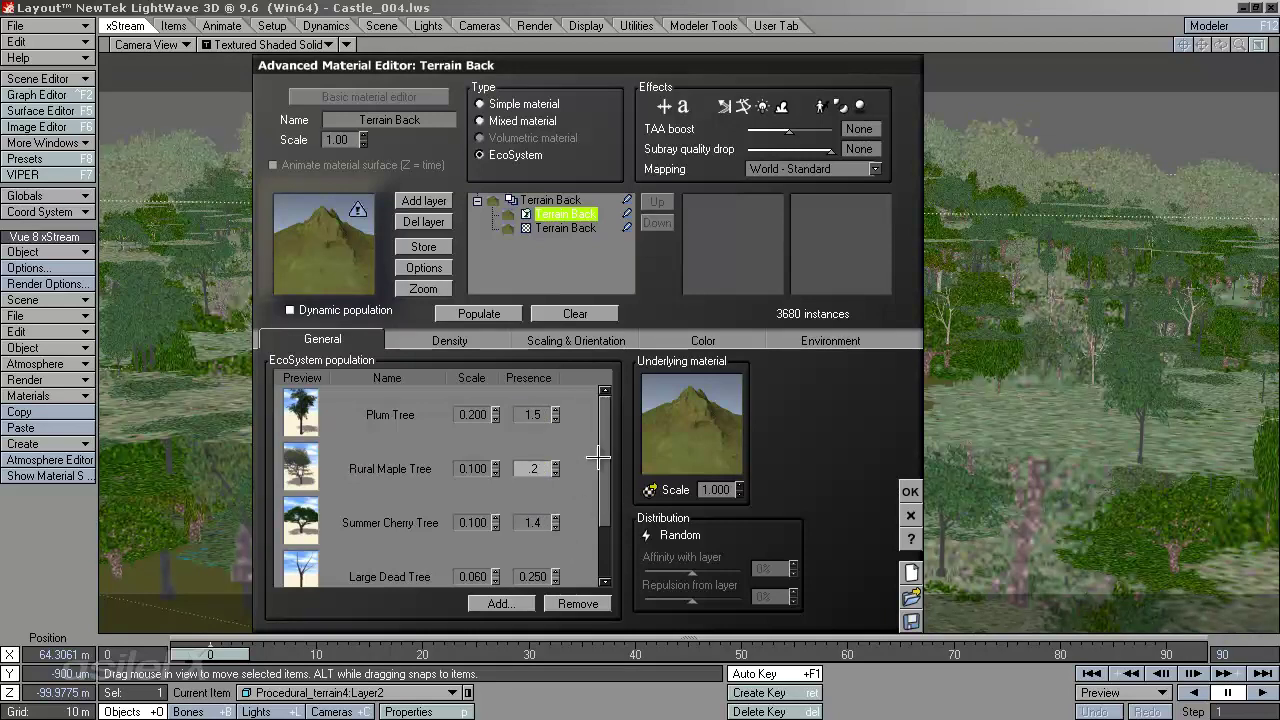
{"action": "type", "text": ".2"}
{"action": "left_click_drag", "start_coordinate": [600, 466], "coordinate": [609, 491]}
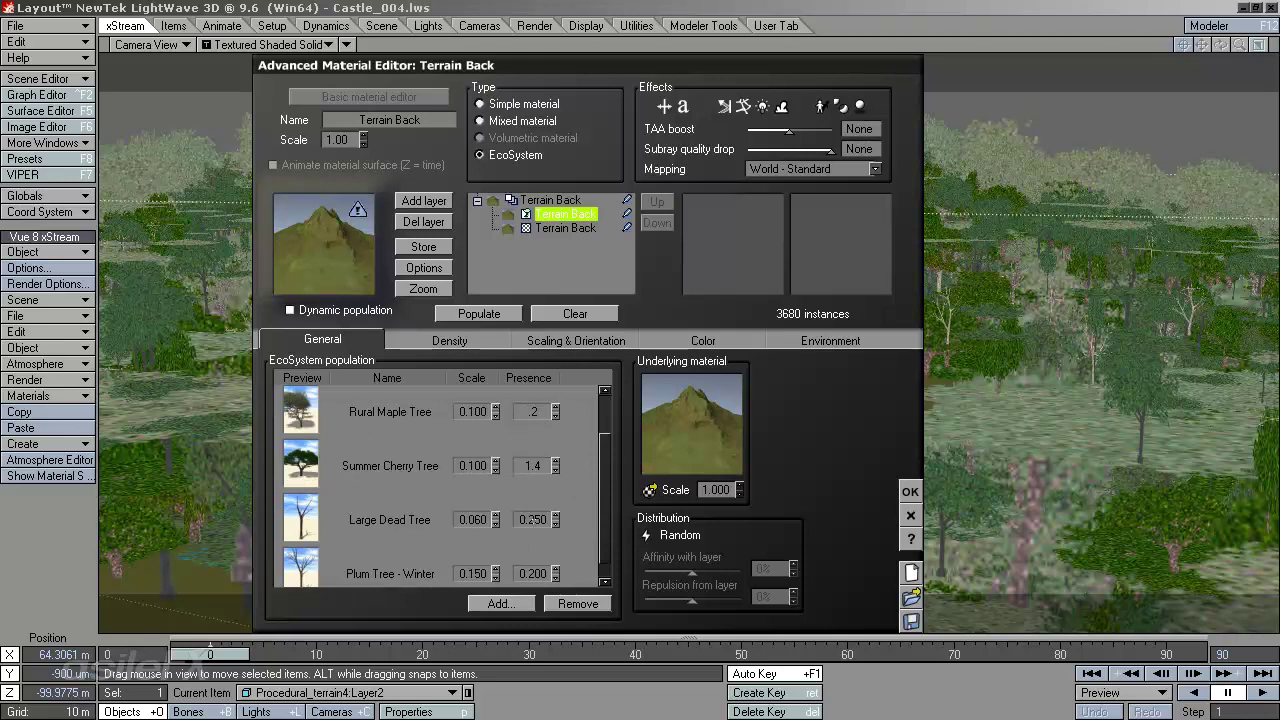
{"action": "left_click", "coordinate": [538, 520]}
{"action": "key", "text": "BackSpace"}
{"action": "type", "text": ".1"}
Repopulate the EcoSystem with the adjusted tree mix and accept the Terrain Back material.
{"action": "left_click", "coordinate": [479, 314]}
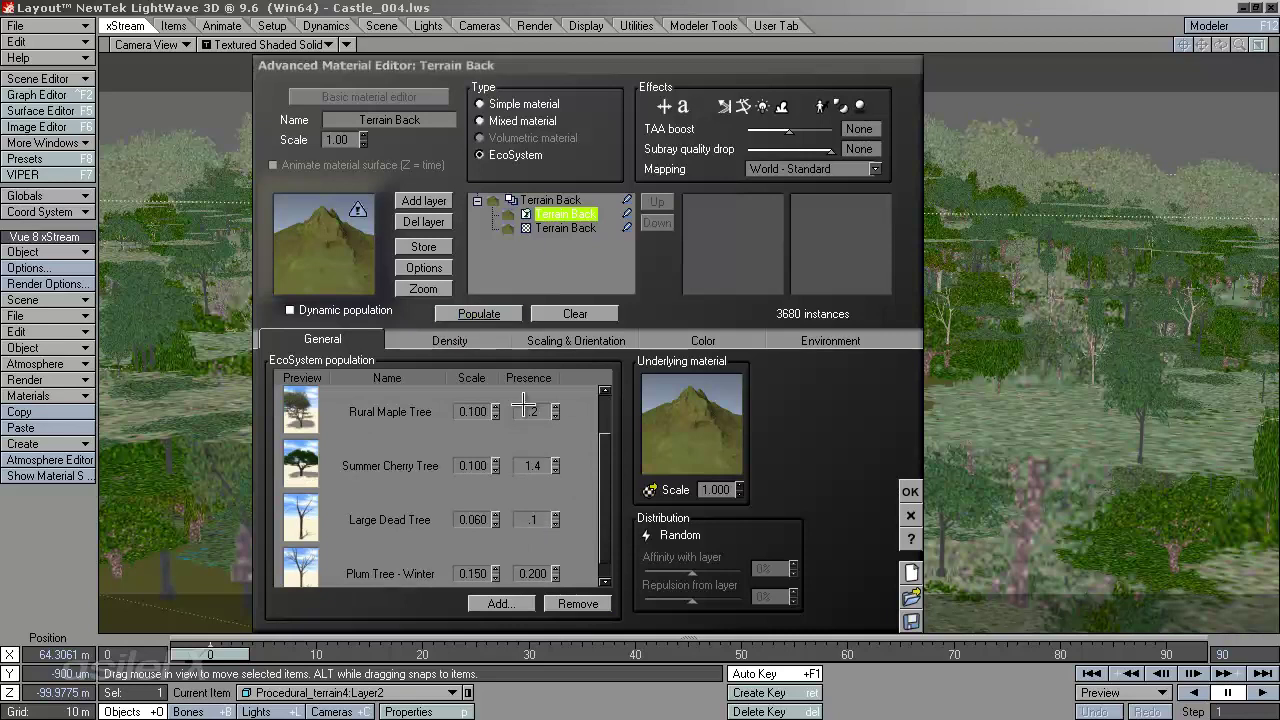
{"action": "left_click", "coordinate": [910, 490]}
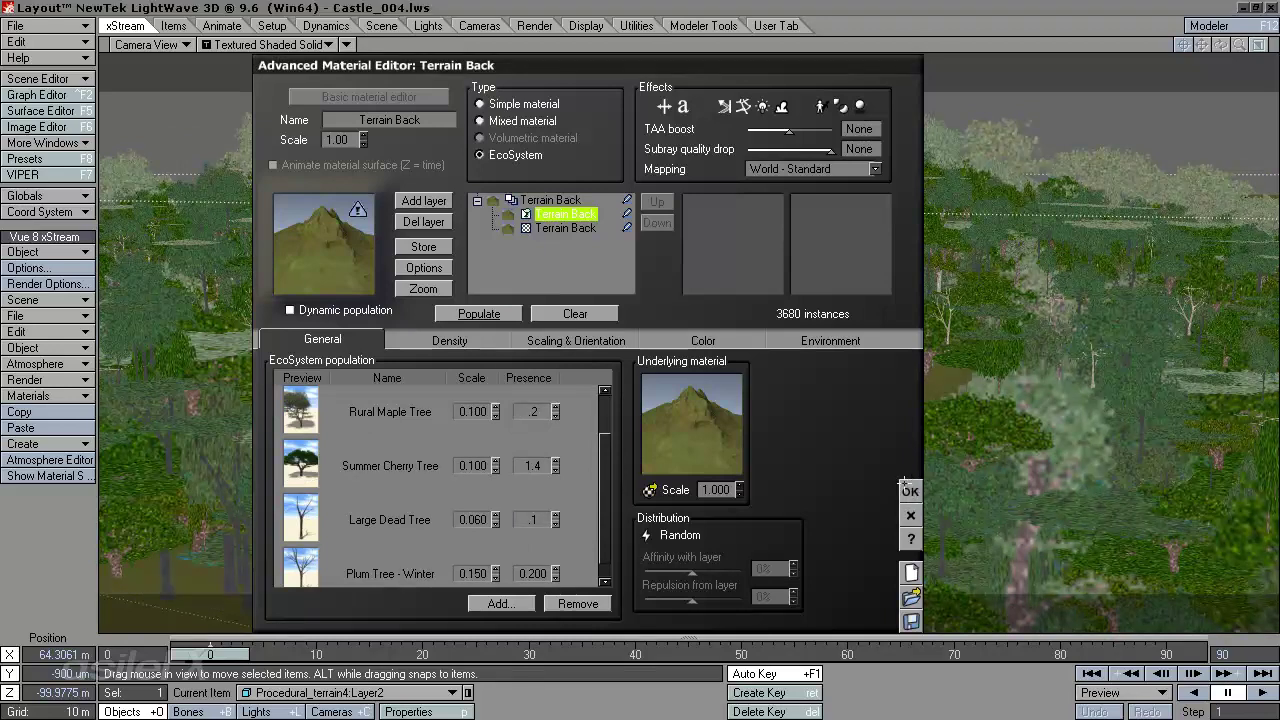
{"action": "left_click", "coordinate": [908, 490]}
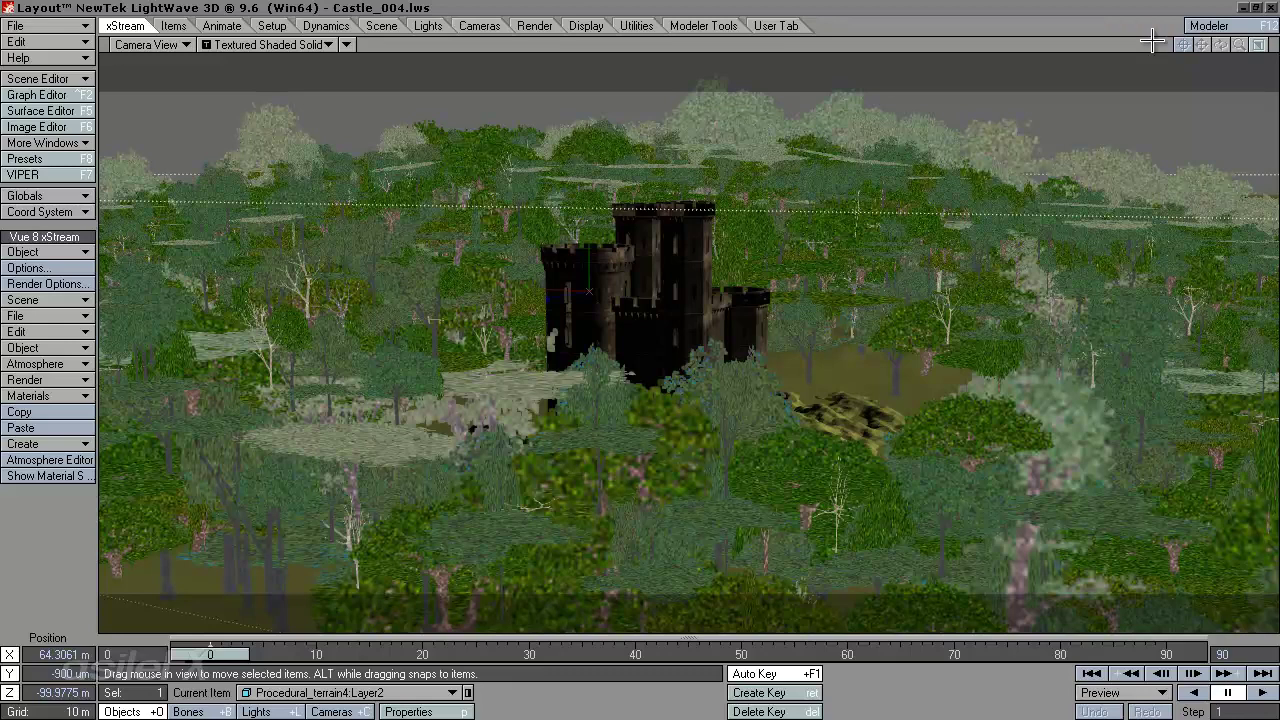
Inspect the populated terrain around the castle in the Perspective view and return to the Camera View.
{"action": "left_click", "coordinate": [147, 44]}
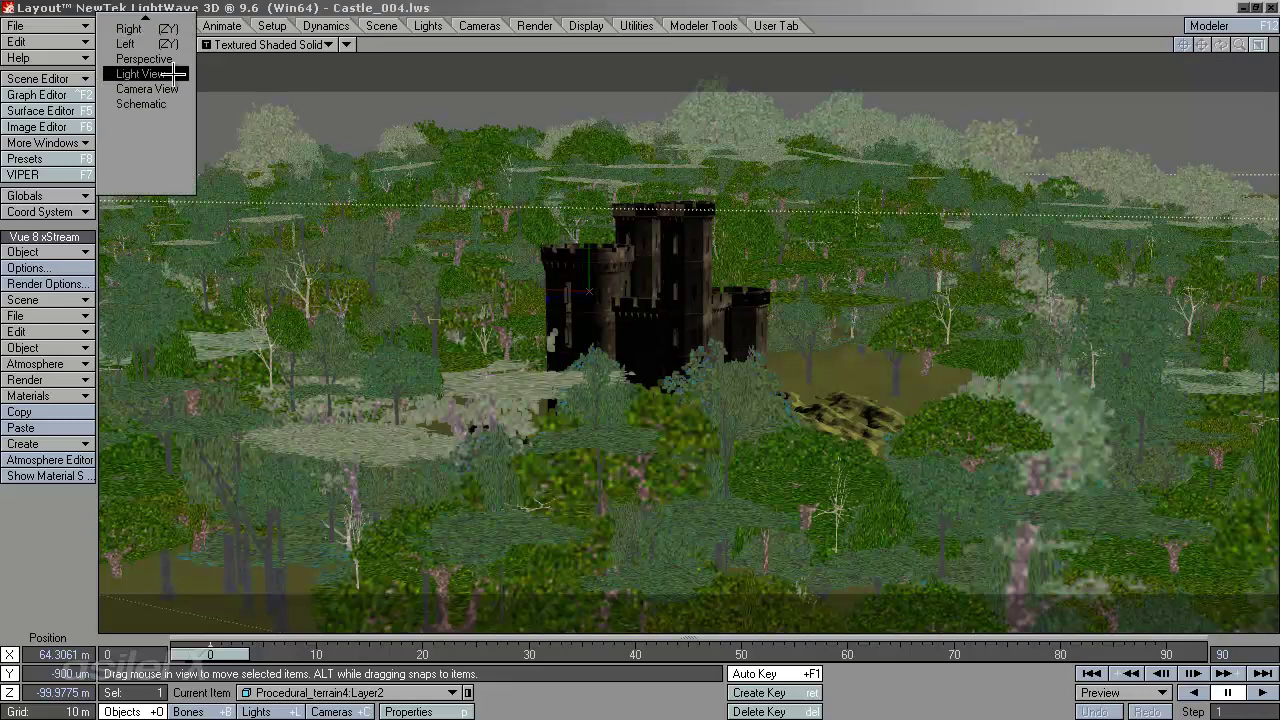
{"action": "left_click", "coordinate": [165, 62]}
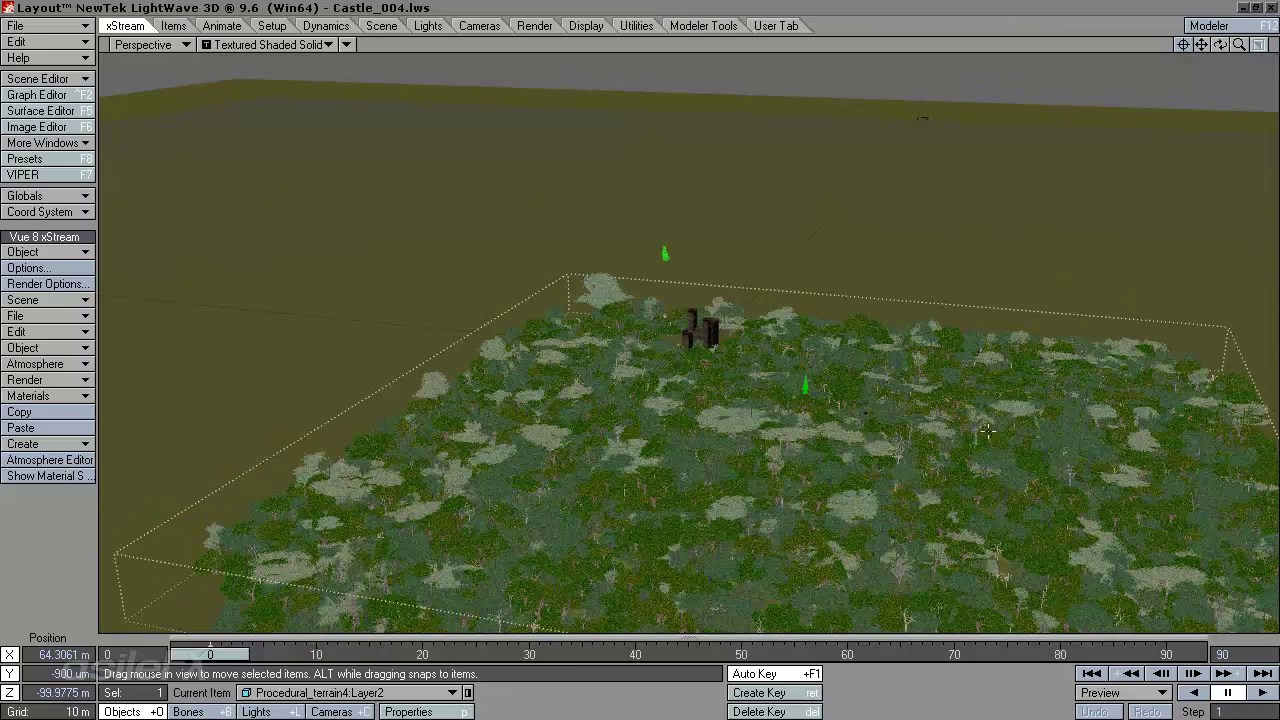
{"action": "left_click_drag", "start_coordinate": [1221, 45], "coordinate": [672, 368]}
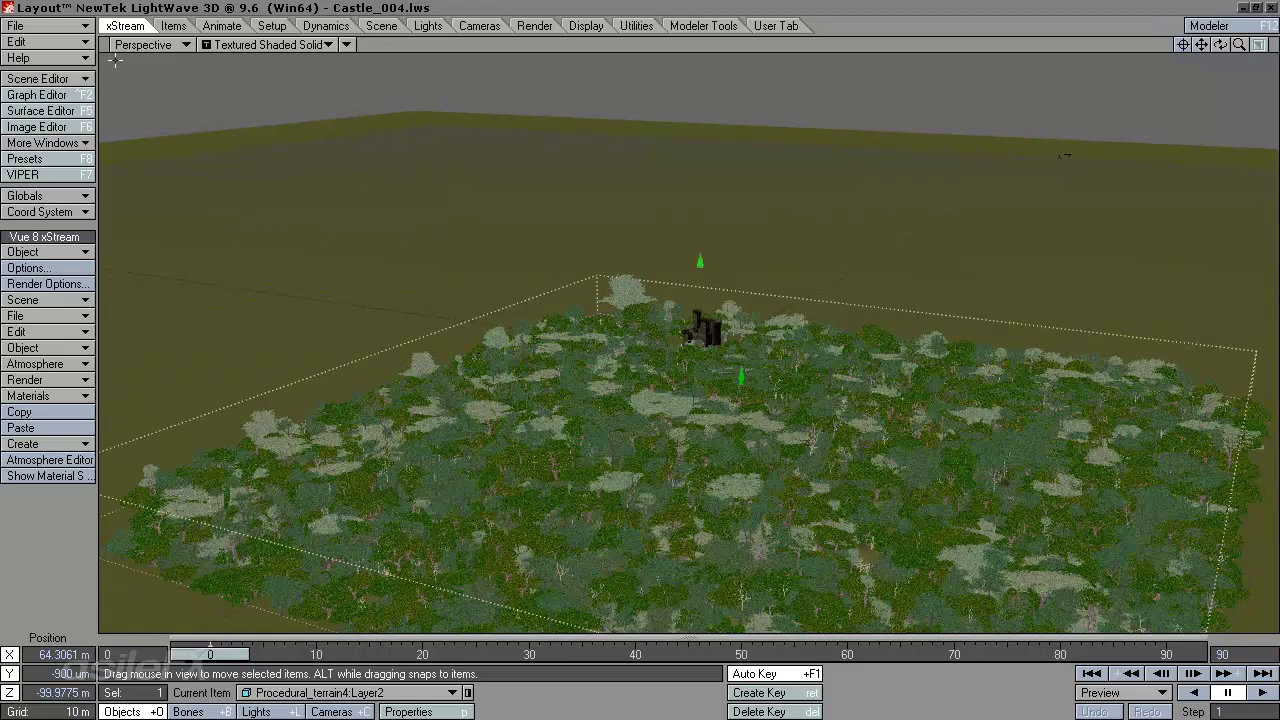
{"action": "left_click", "coordinate": [148, 45]}
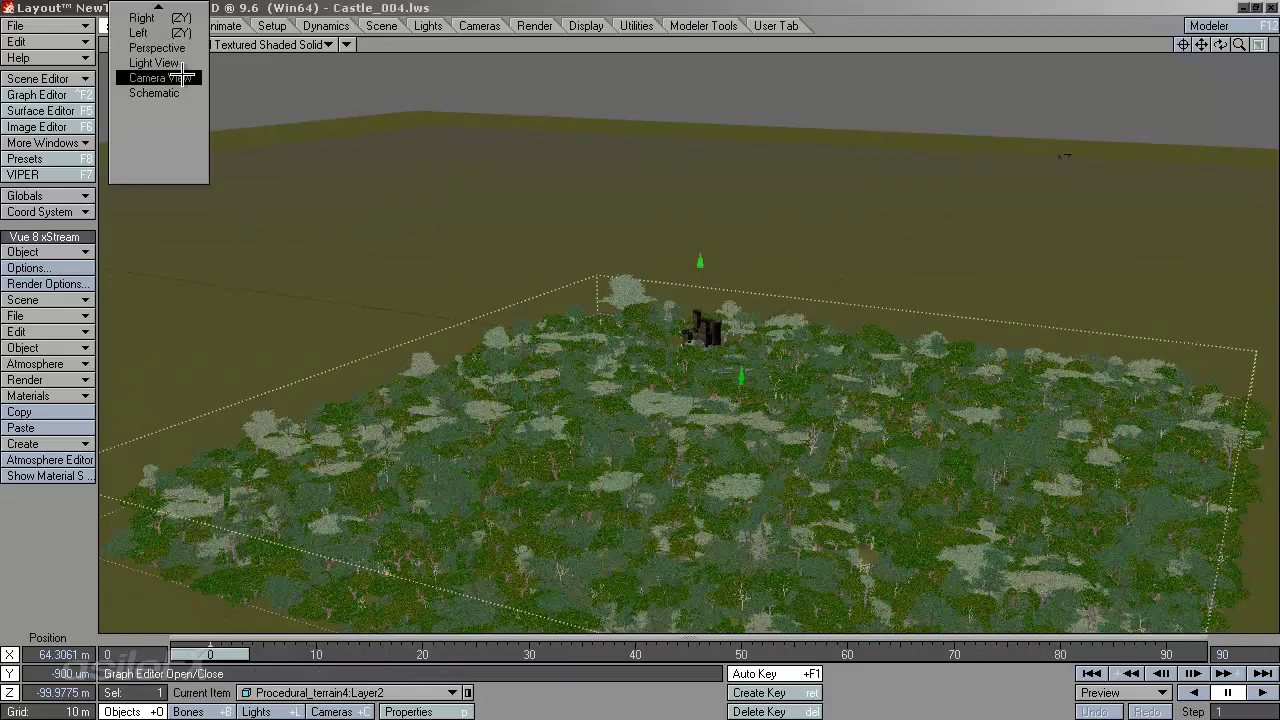
{"action": "left_click", "coordinate": [182, 72]}
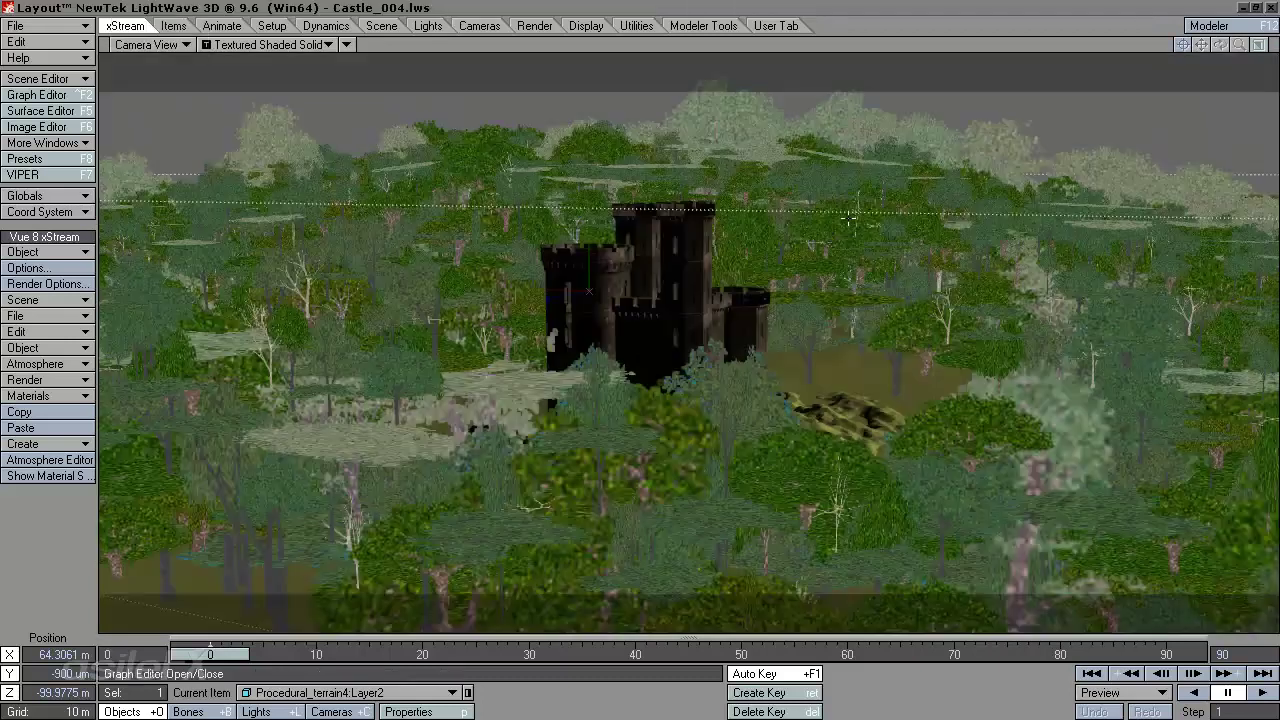
Limit the number of EcoSystem instance proxies to 1000 in the Vue 8 xStream options and accept them.
{"action": "left_click", "coordinate": [60, 267]}
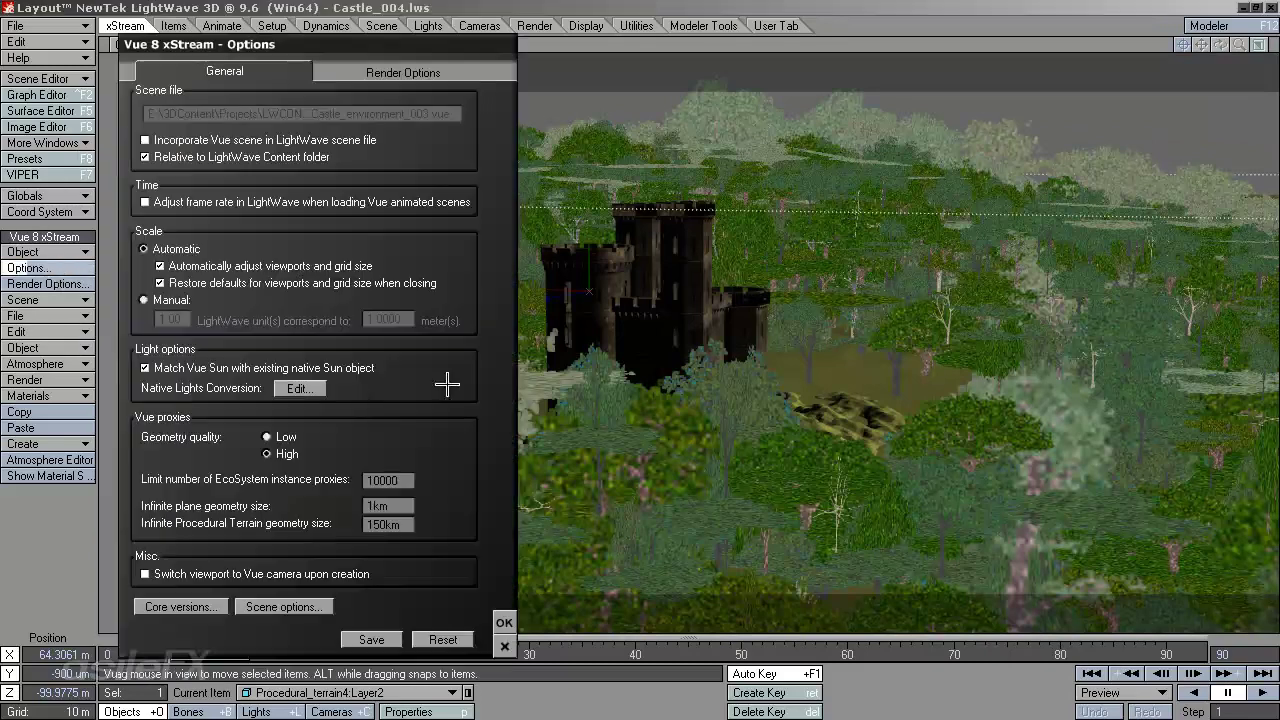
{"action": "left_click", "coordinate": [405, 481]}
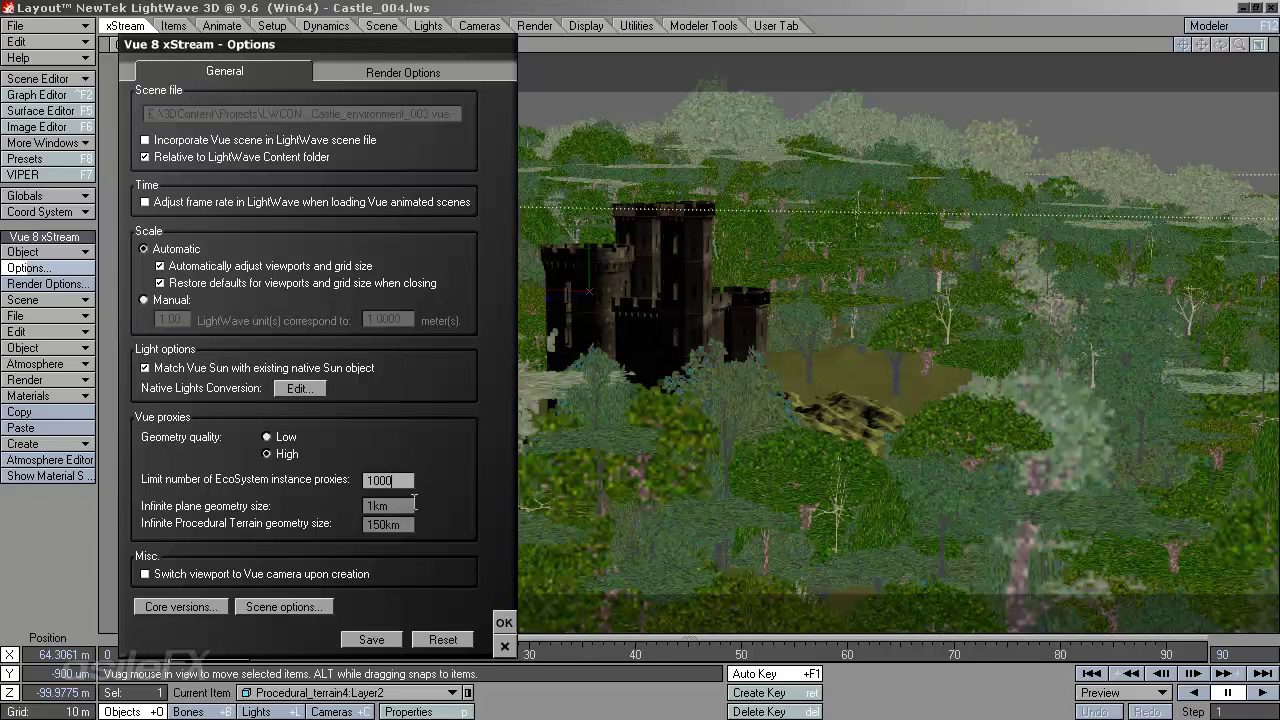
{"action": "left_click", "coordinate": [504, 622]}
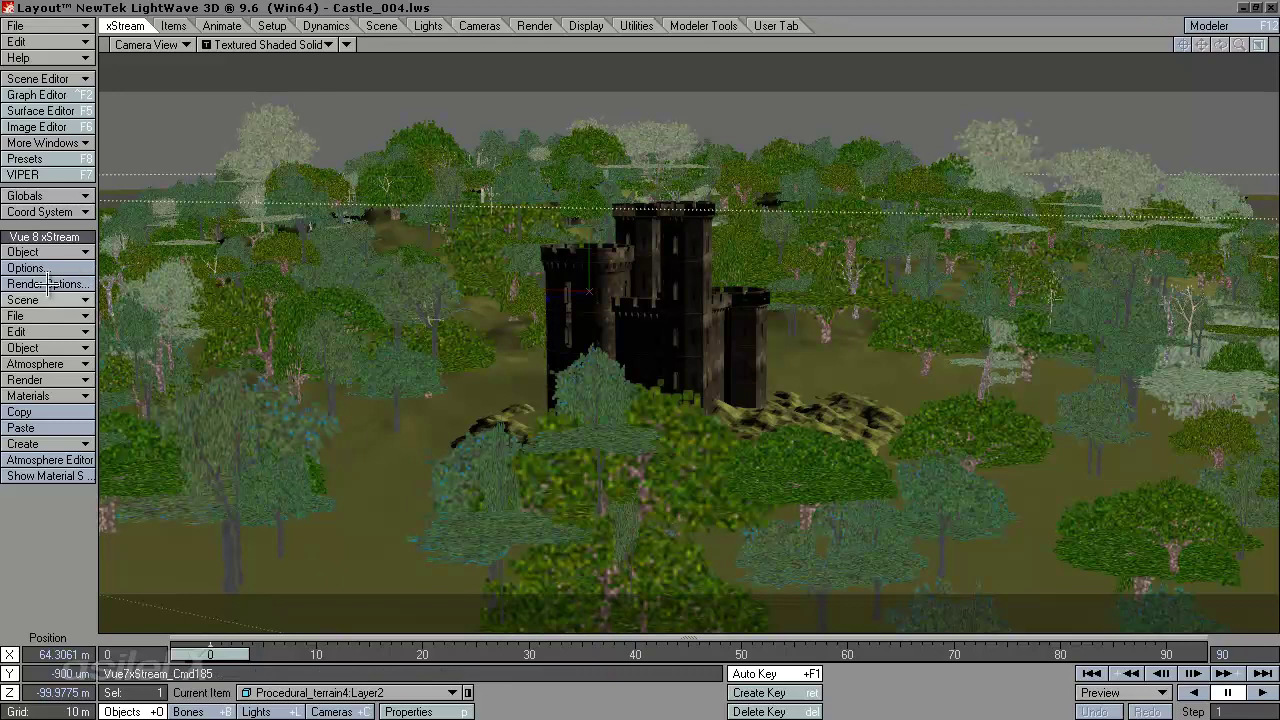
In the atmosphere's fog and haze settings, set scattering anisotropy to 0.72 and glow intensity to 9%, and accept the atmosphere.
{"action": "left_click", "coordinate": [40, 365]}
{"action": "left_click", "coordinate": [60, 360]}
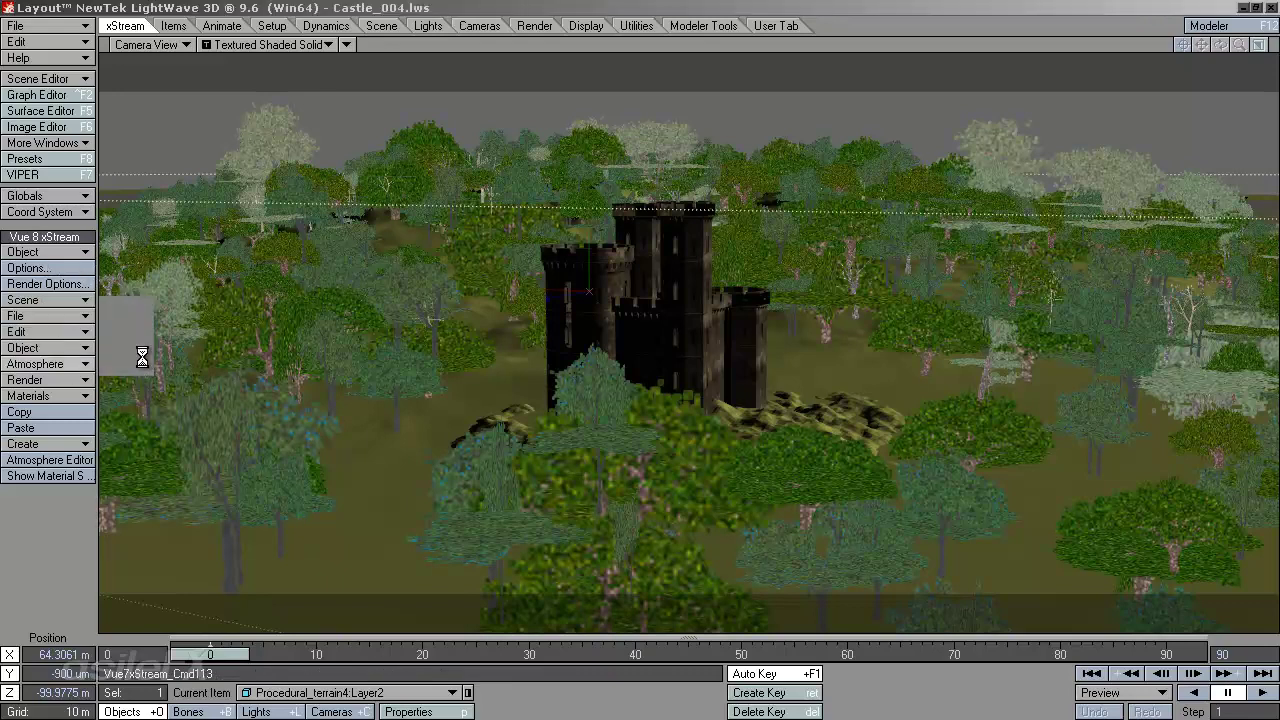
{"action": "left_click", "coordinate": [396, 198]}
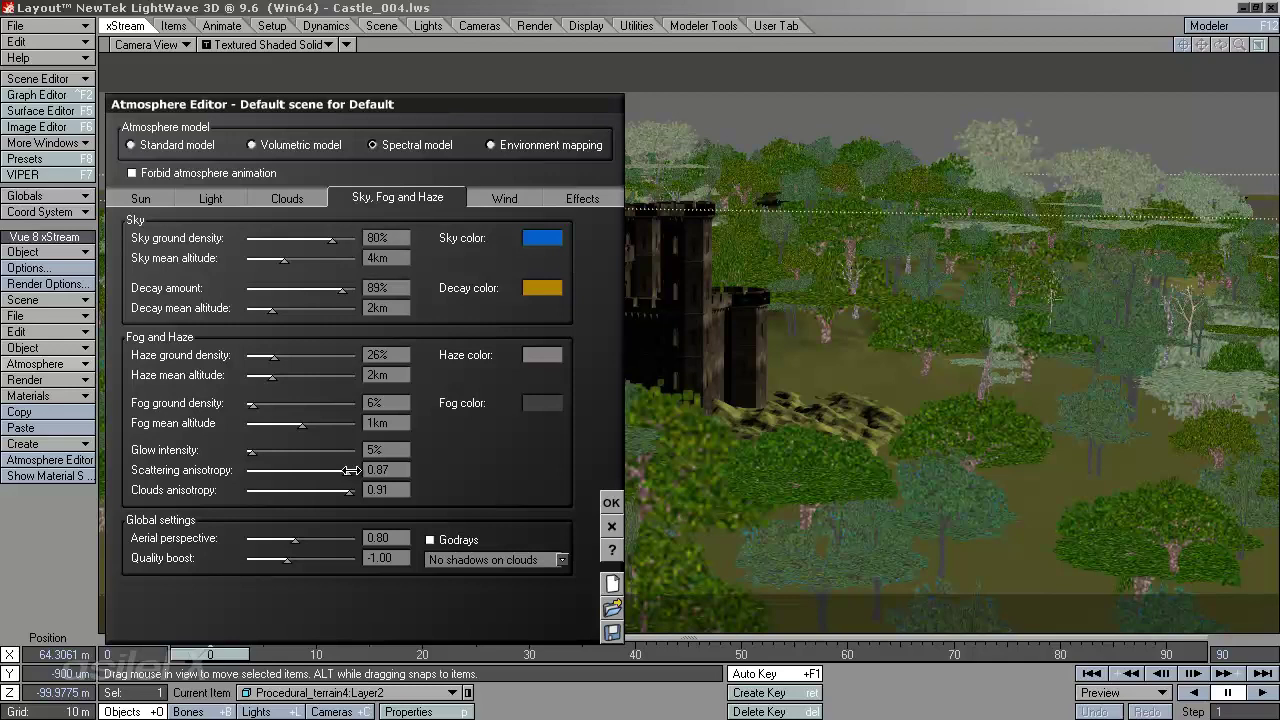
{"action": "mouse_move", "coordinate": [352, 470]}
{"action": "left_mouse_down"}
{"action": "mouse_move", "coordinate": [246, 468]}
{"action": "mouse_move", "coordinate": [340, 468]}
{"action": "left_mouse_up"}
{"action": "left_click_drag", "start_coordinate": [340, 469], "coordinate": [343, 469]}
{"action": "left_click_drag", "start_coordinate": [268, 446], "coordinate": [279, 445]}
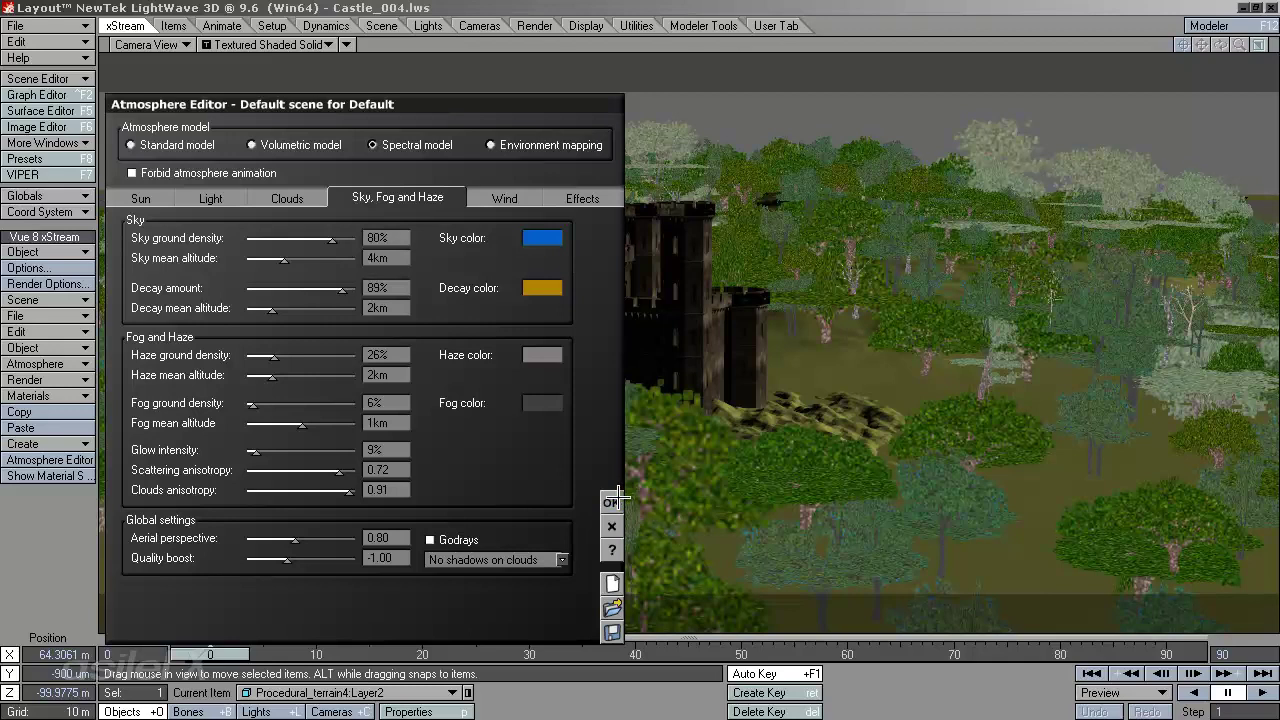
{"action": "left_click", "coordinate": [611, 502]}
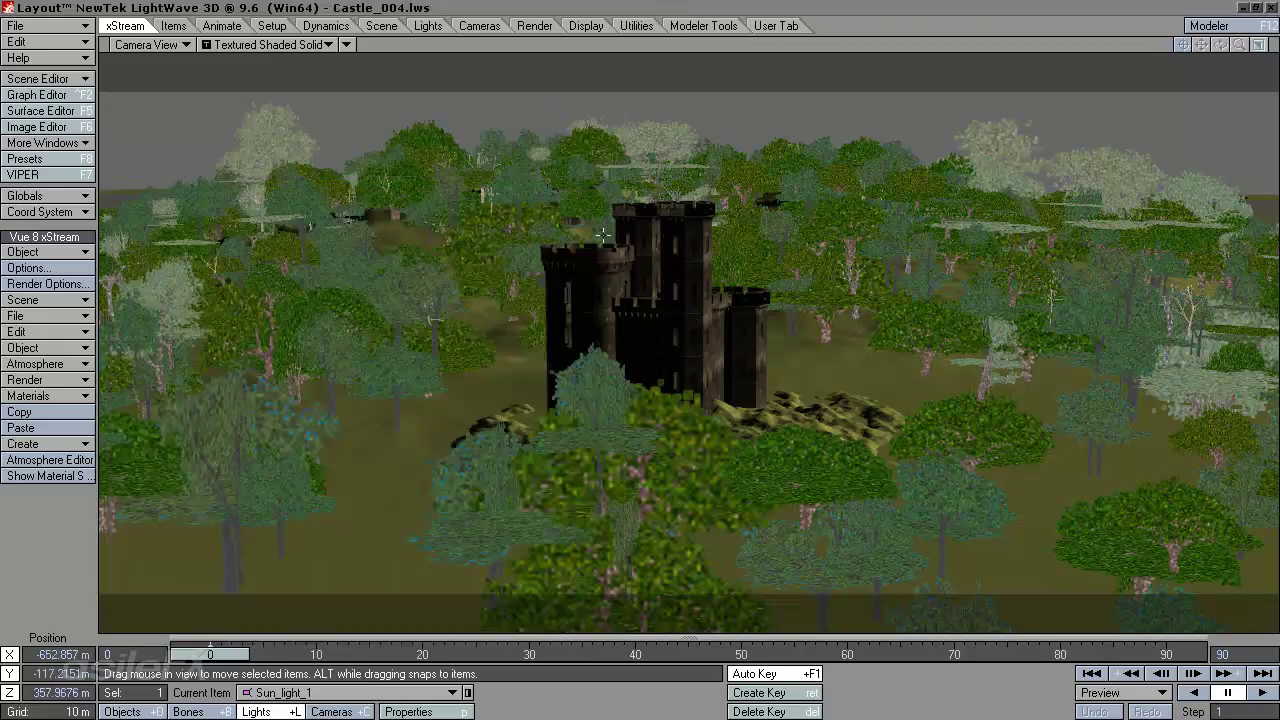
Try the 50% and 100% resolution multipliers for Main_camera and return it to 25%.
{"action": "key", "text": "shift+c"}
{"action": "key", "text": "p"}
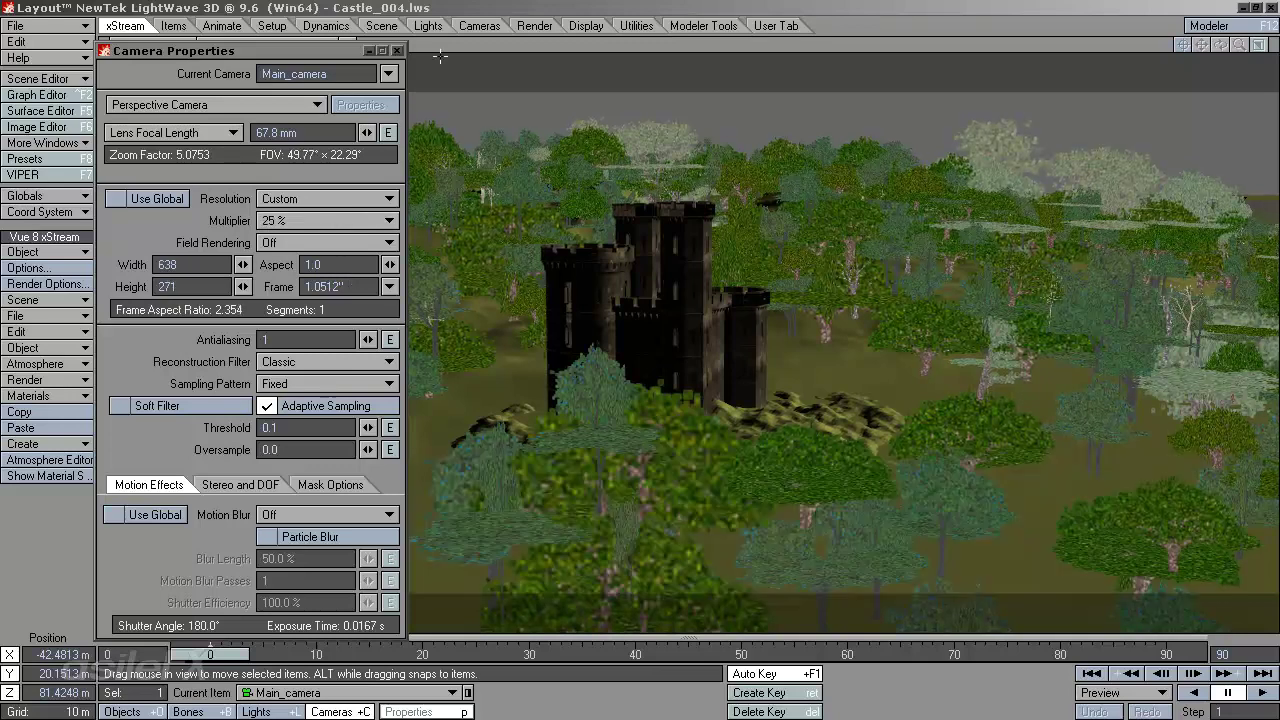
{"action": "left_click", "coordinate": [306, 220]}
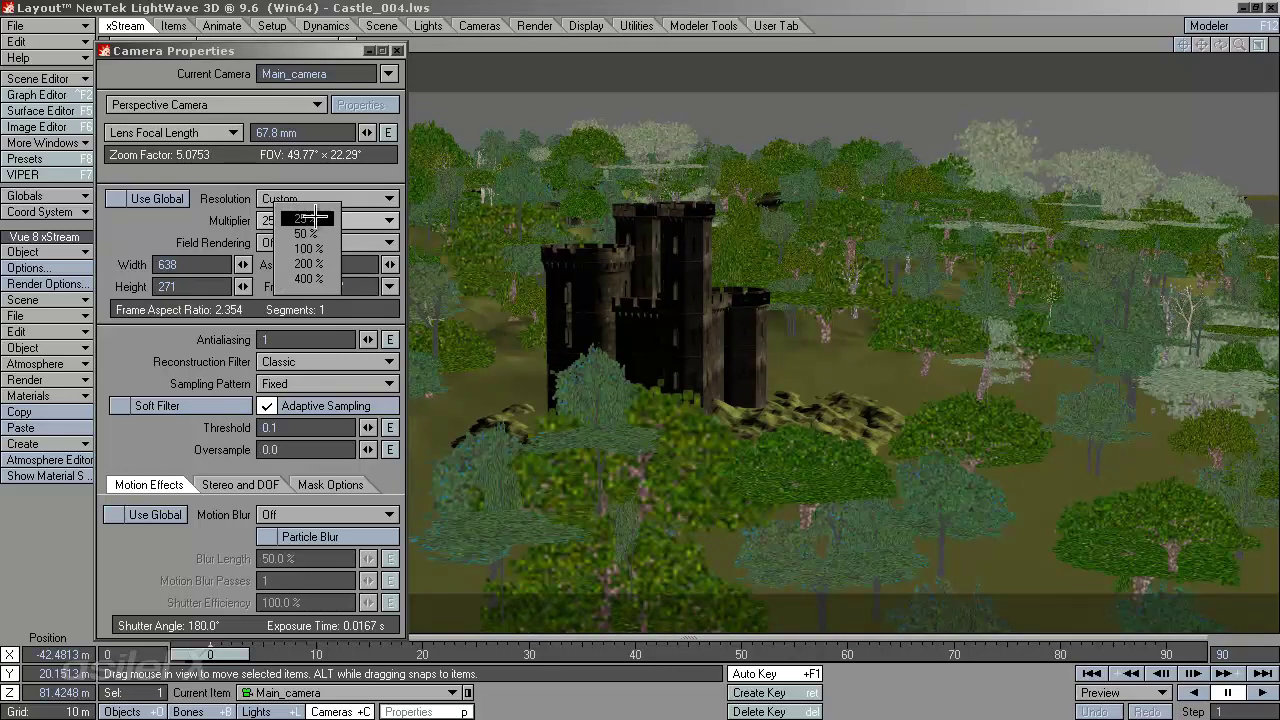
{"action": "left_click", "coordinate": [318, 233]}
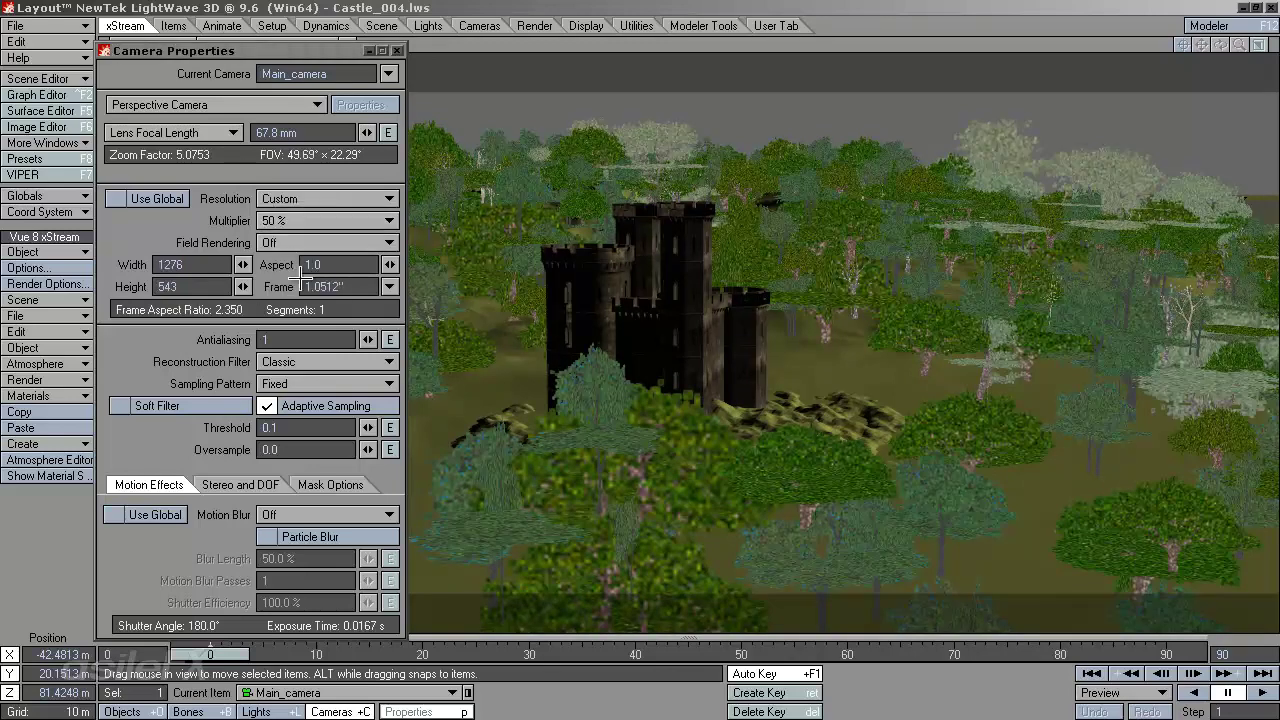
{"action": "left_click", "coordinate": [310, 221]}
{"action": "left_click", "coordinate": [318, 242]}
{"action": "left_click", "coordinate": [330, 221]}
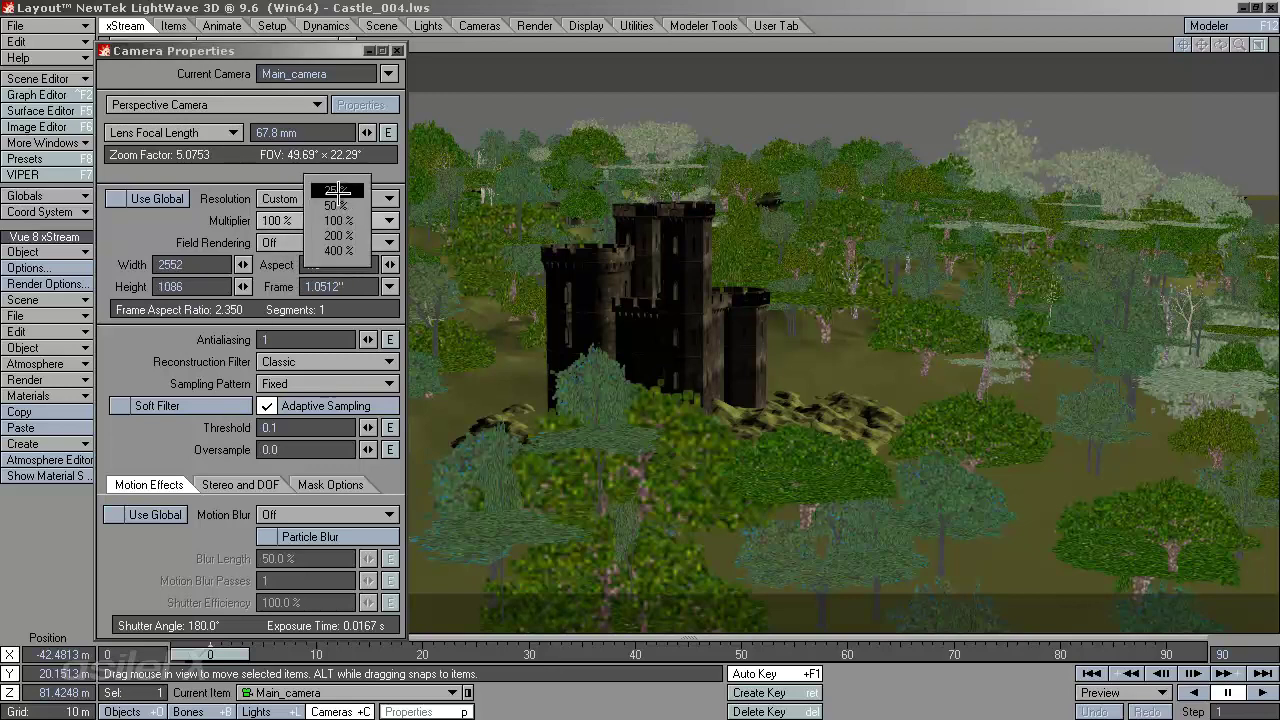
{"action": "left_click", "coordinate": [336, 200]}
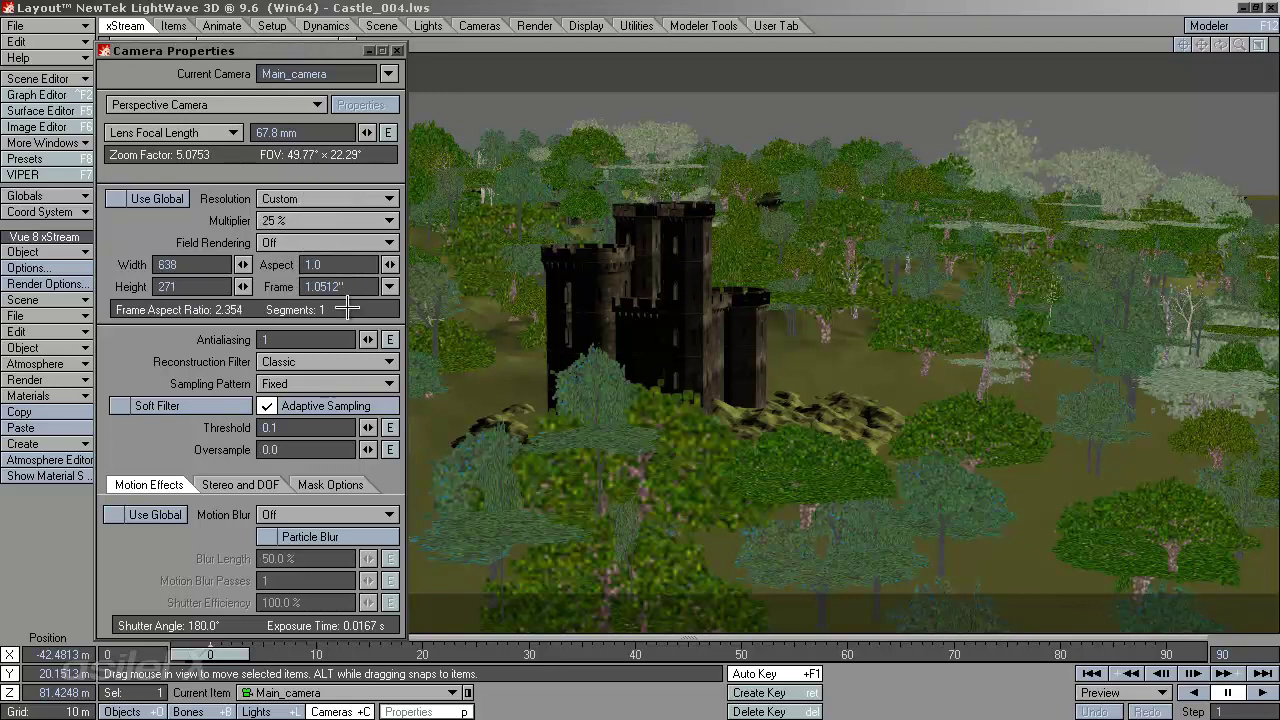
{"action": "left_click", "coordinate": [398, 49]}
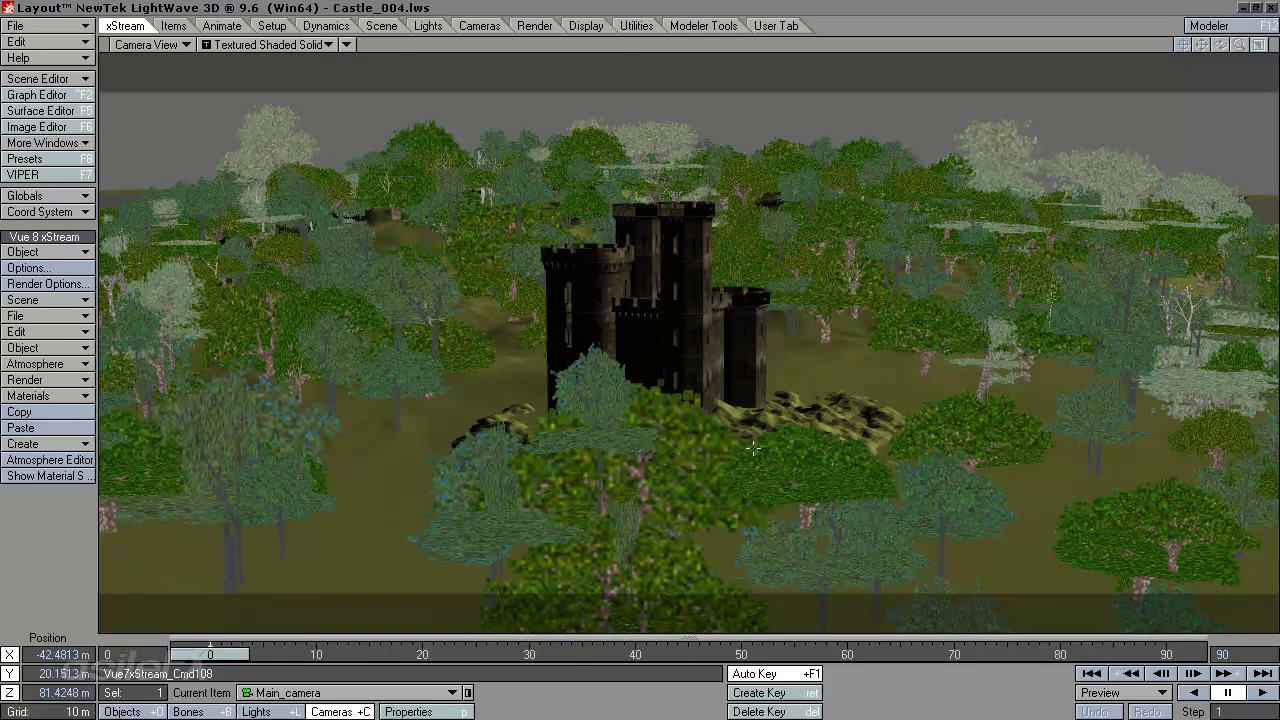
Look through the scene's other camera, Camera, and return to Main_camera.
{"action": "left_click", "coordinate": [452, 692]}
{"action": "left_click", "coordinate": [455, 678]}
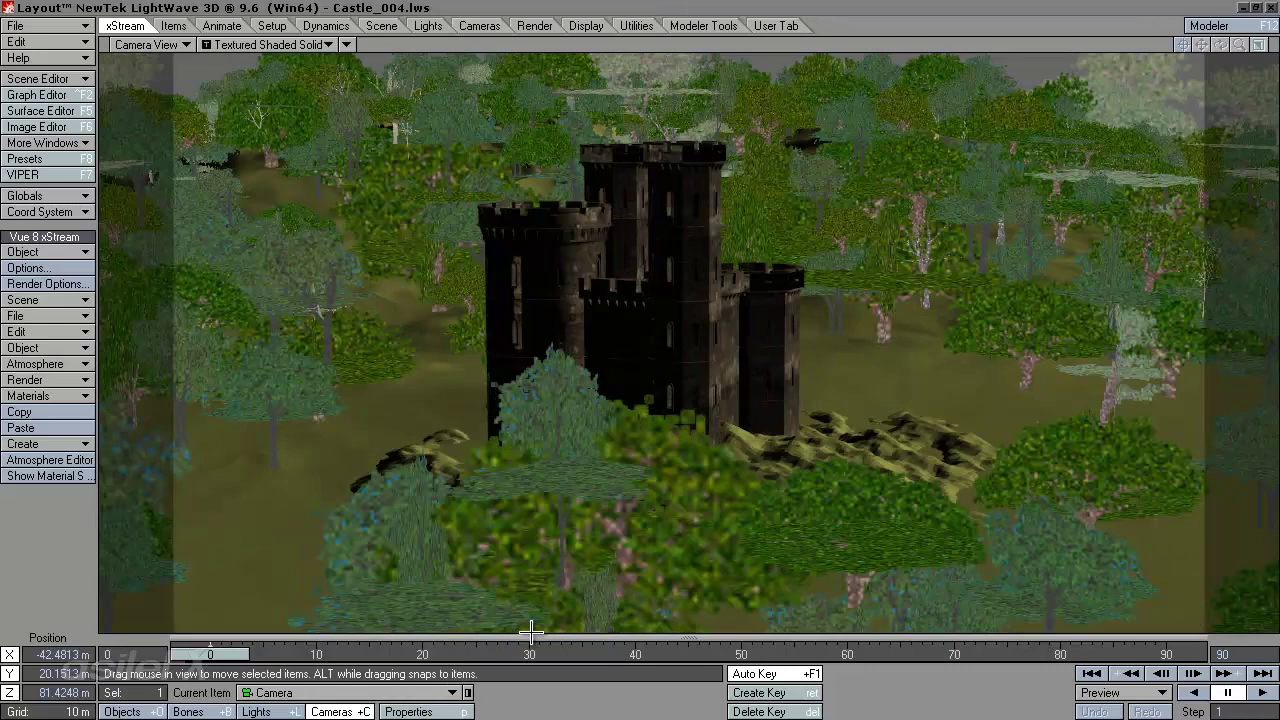
{"action": "left_click", "coordinate": [403, 692]}
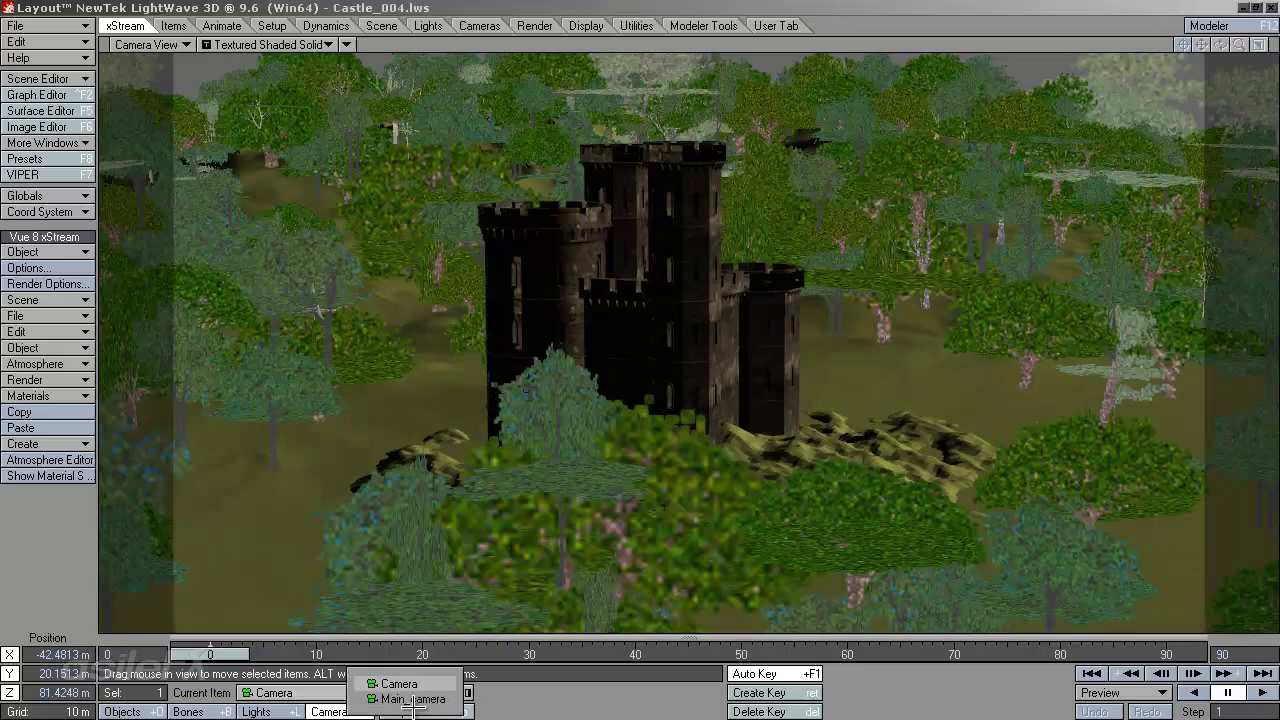
{"action": "left_click", "coordinate": [405, 694]}
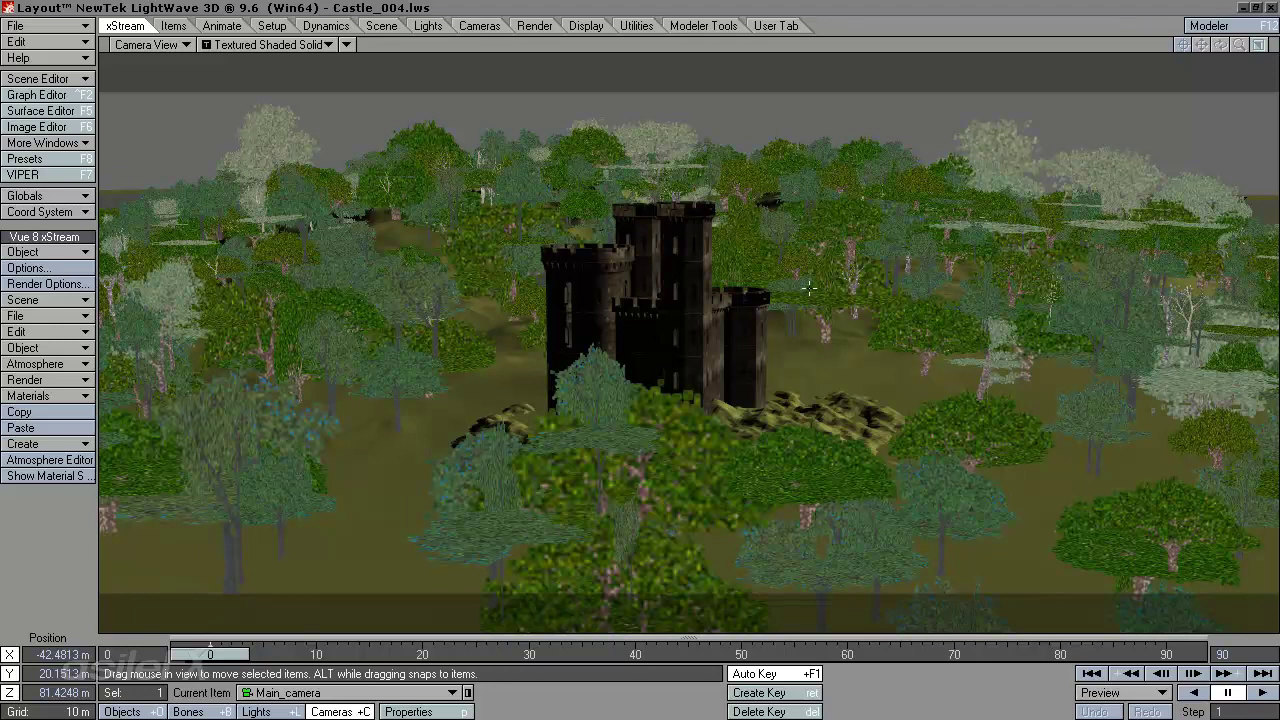
Render the current frame from Main_camera to check the atmosphere around the castle, and close the rendered image.
{"action": "key", "text": "F9"}
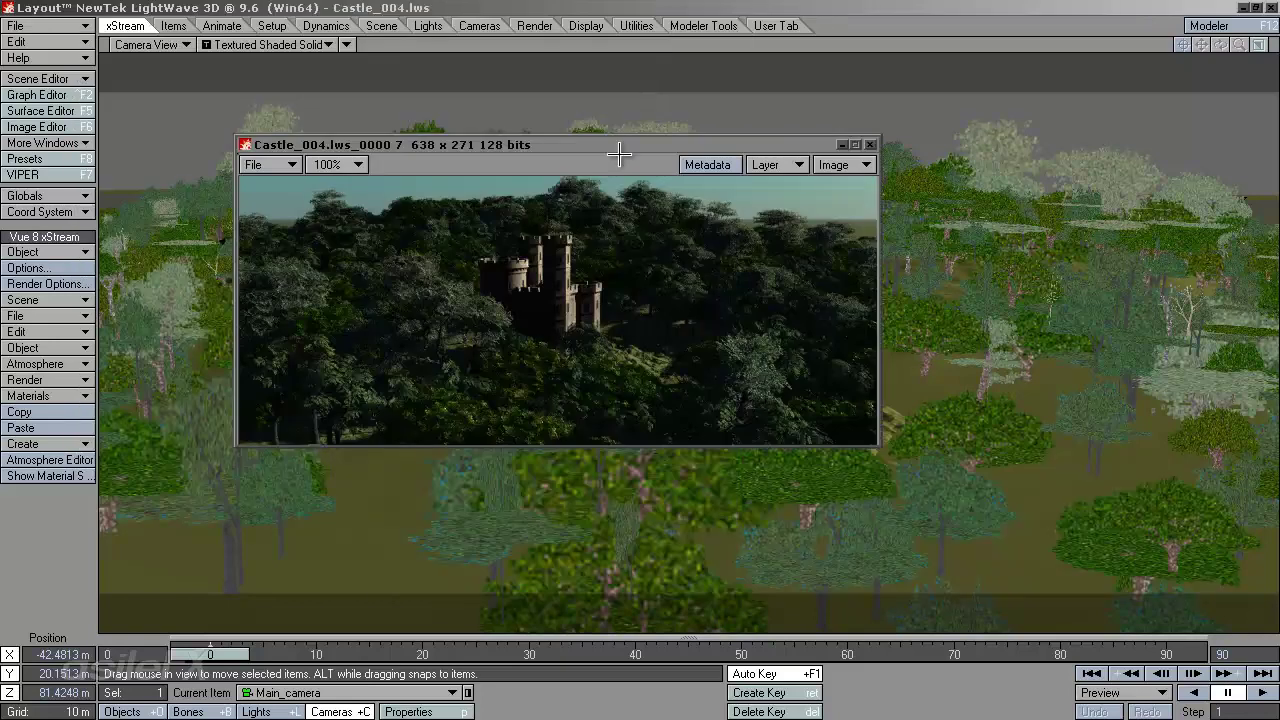
{"action": "left_click_drag", "start_coordinate": [617, 145], "coordinate": [645, 144]}
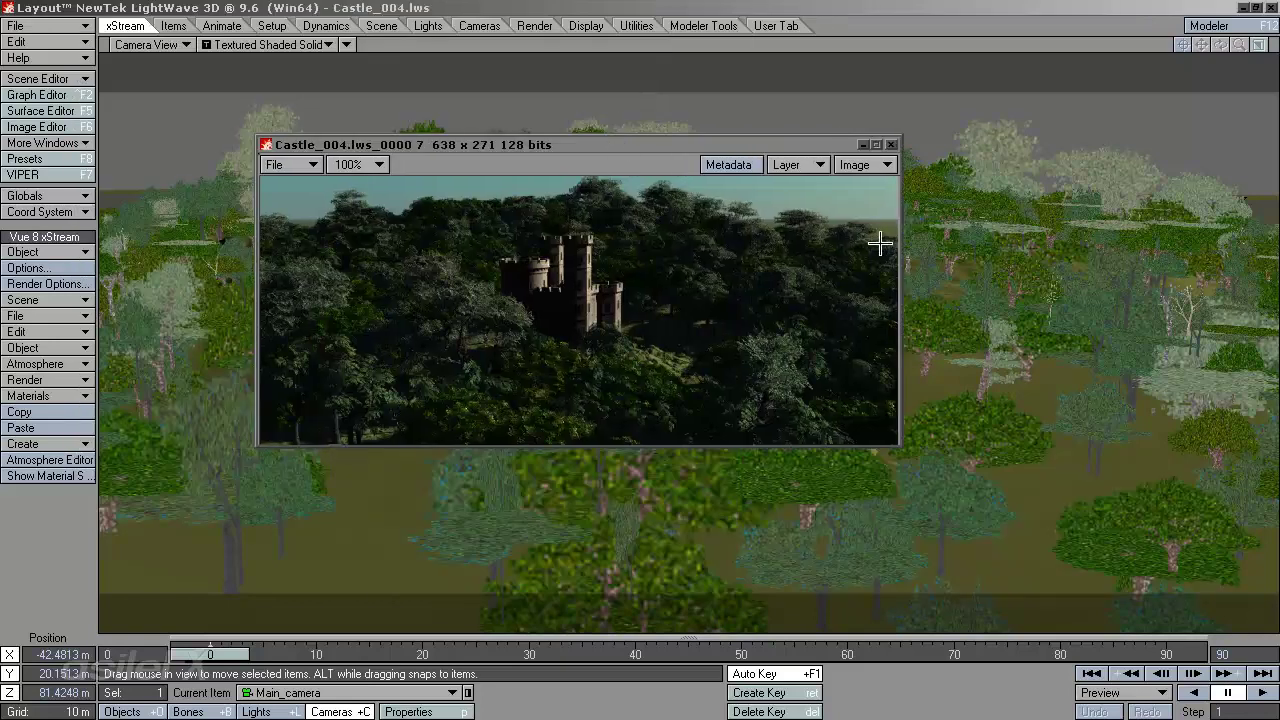
{"action": "left_click", "coordinate": [891, 145]}
In the atmosphere's global lighting adjustment, shift the light balance to 36% and set the ambient light to 61%.
{"action": "left_click", "coordinate": [40, 364]}
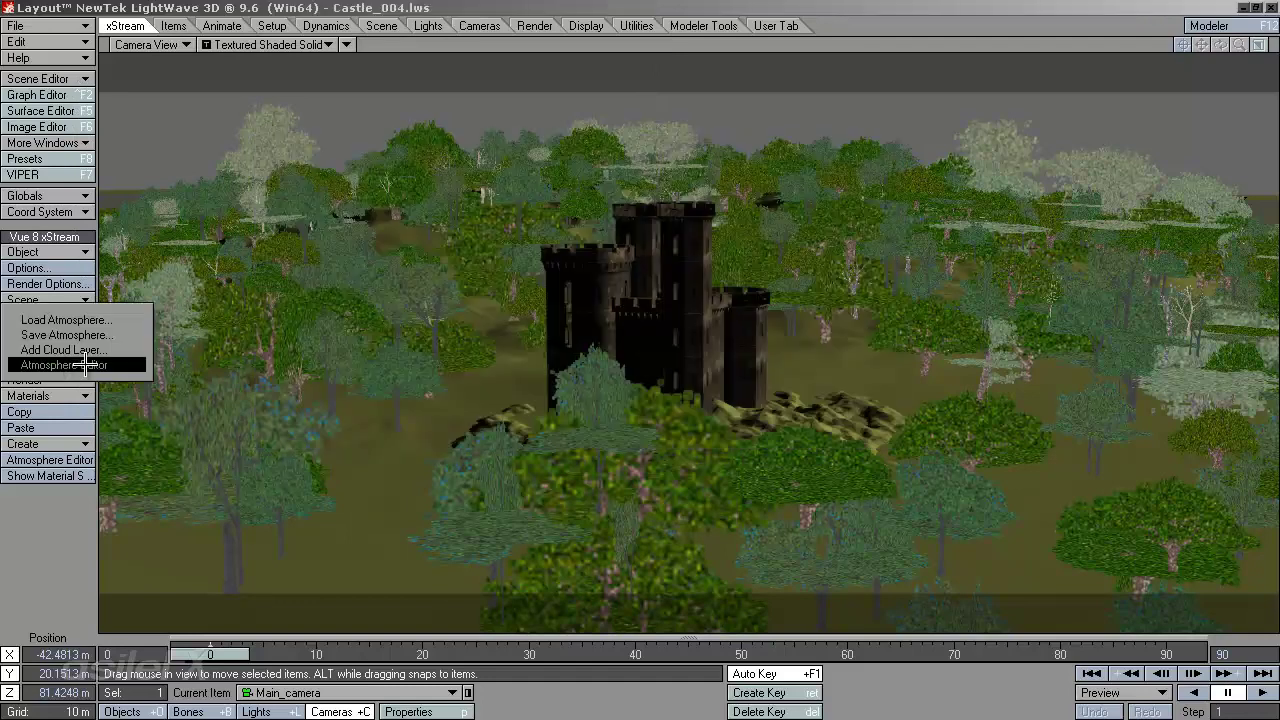
{"action": "left_click", "coordinate": [50, 363]}
{"action": "left_click", "coordinate": [397, 198]}
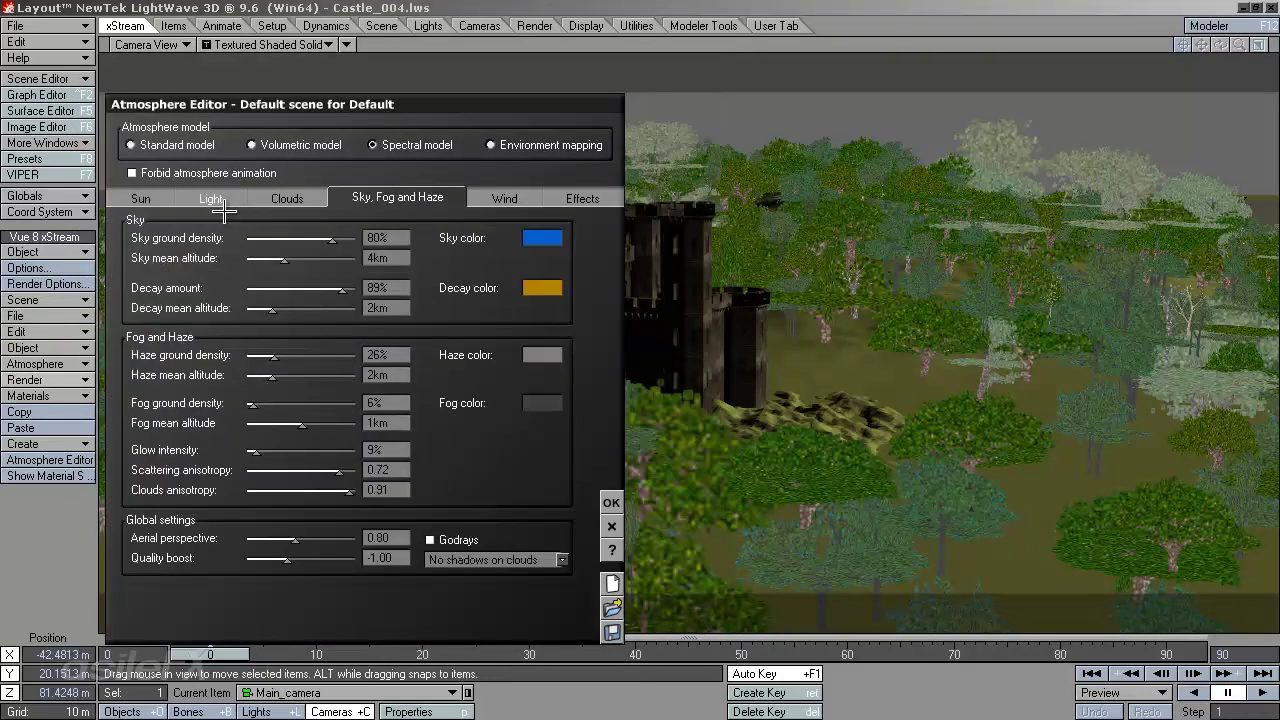
{"action": "left_click", "coordinate": [212, 198]}
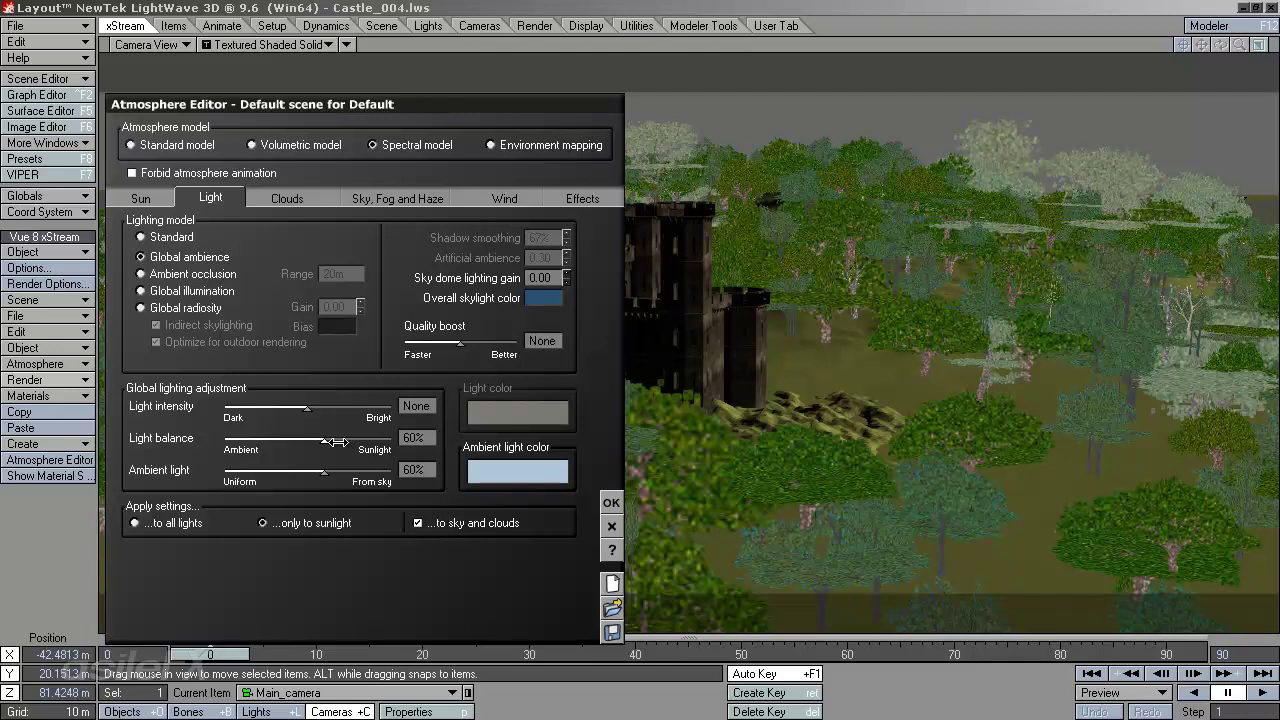
{"action": "left_click_drag", "start_coordinate": [340, 442], "coordinate": [310, 445]}
{"action": "left_click_drag", "start_coordinate": [324, 478], "coordinate": [330, 479]}
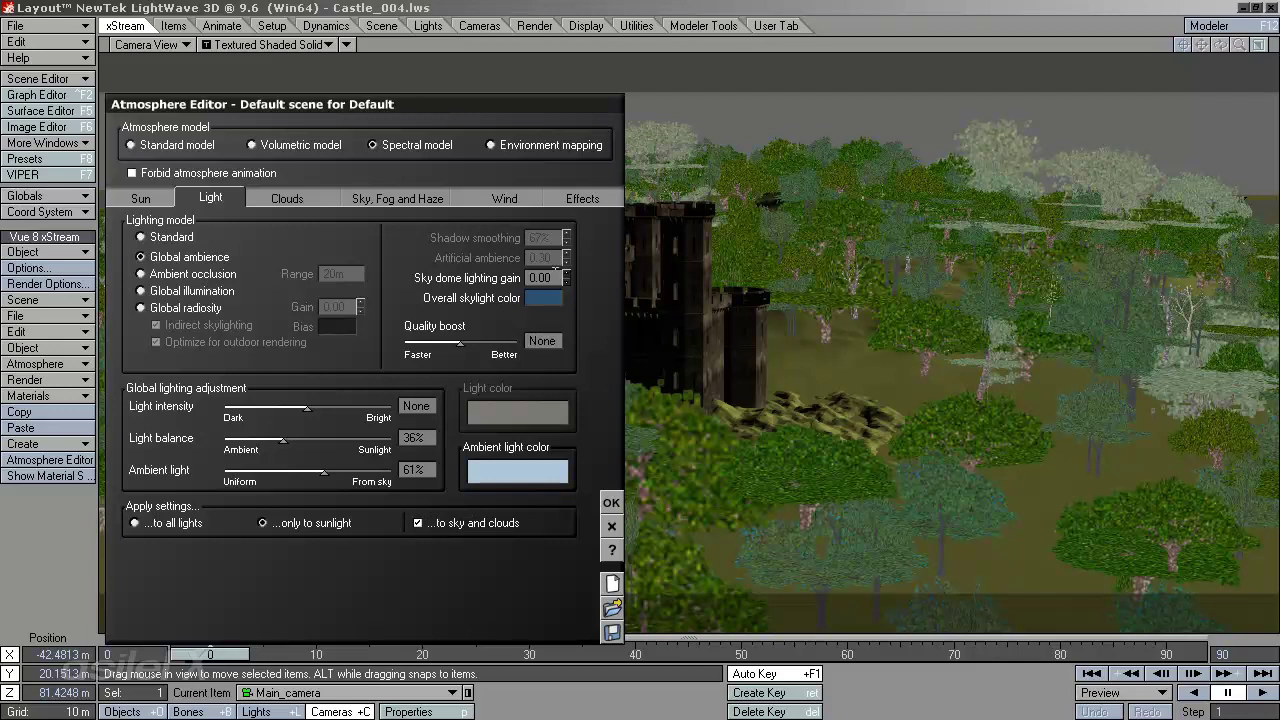
{"action": "left_click", "coordinate": [556, 271]}
Compare the Standard, Ambient occlusion, Global illumination and Global radiosity lighting models, then keep Global ambience and accept the atmosphere.
{"action": "left_click", "coordinate": [200, 237]}
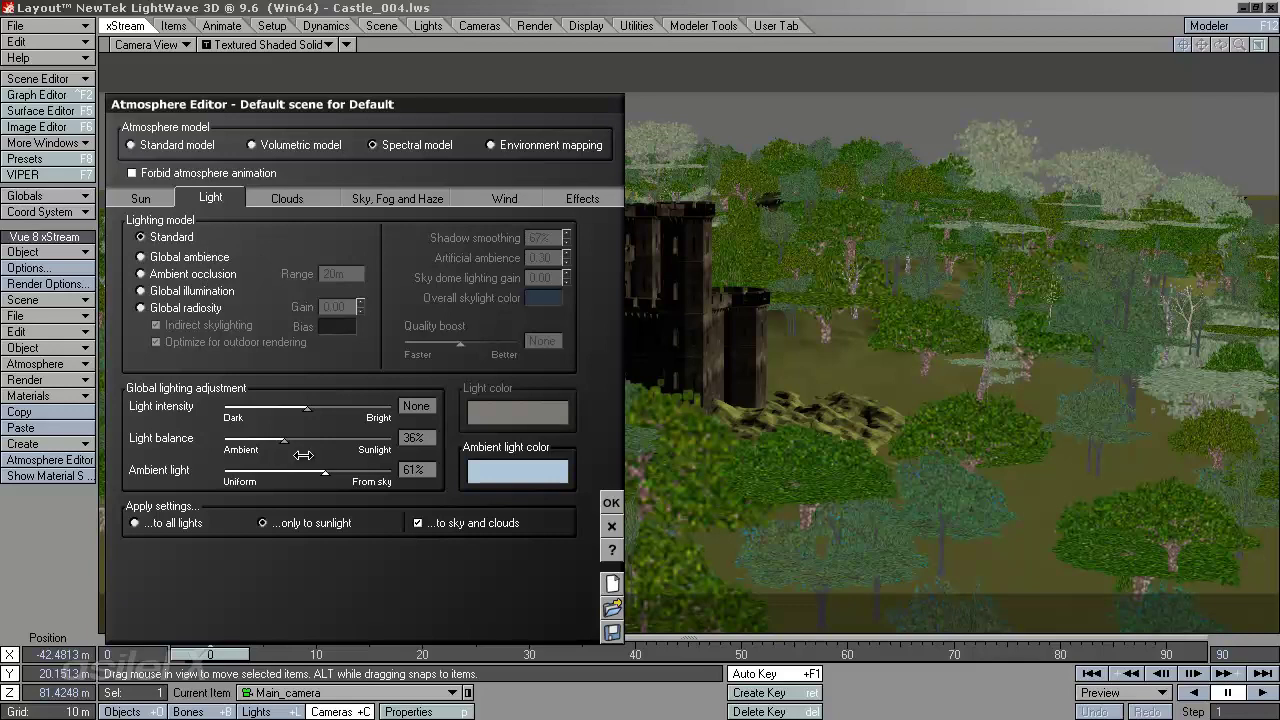
{"action": "left_click", "coordinate": [165, 257]}
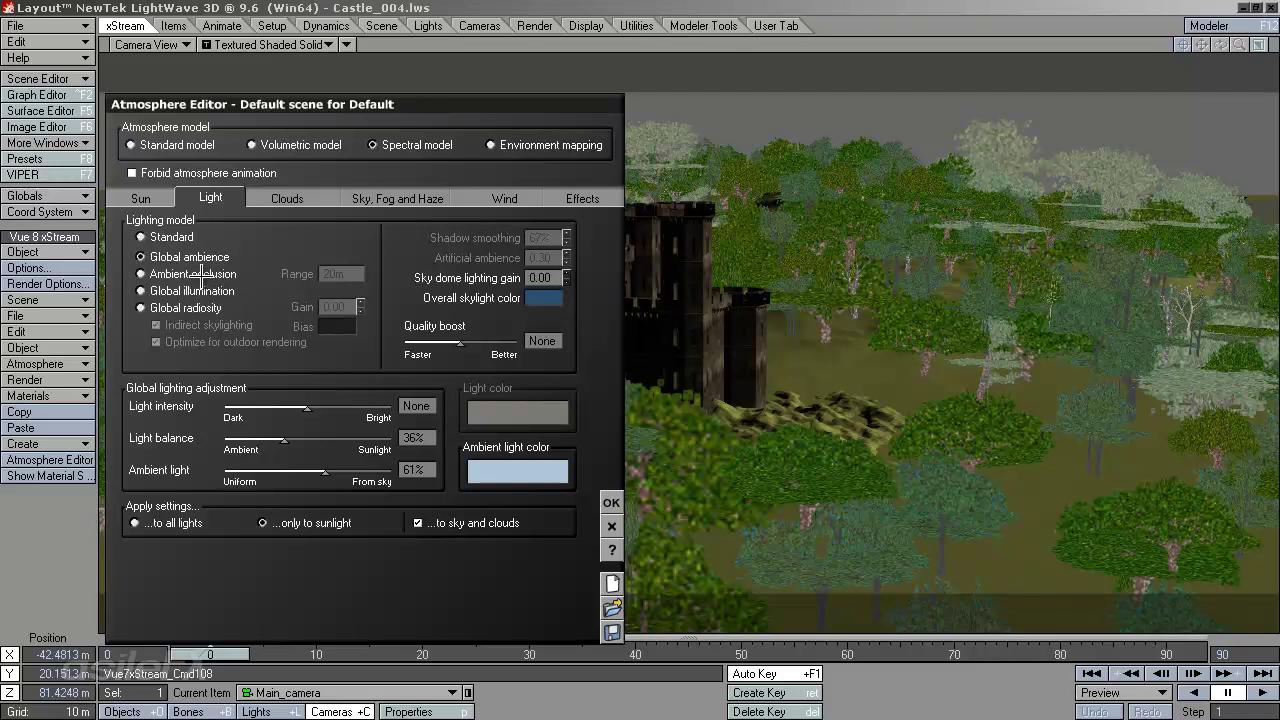
{"action": "left_click", "coordinate": [203, 275]}
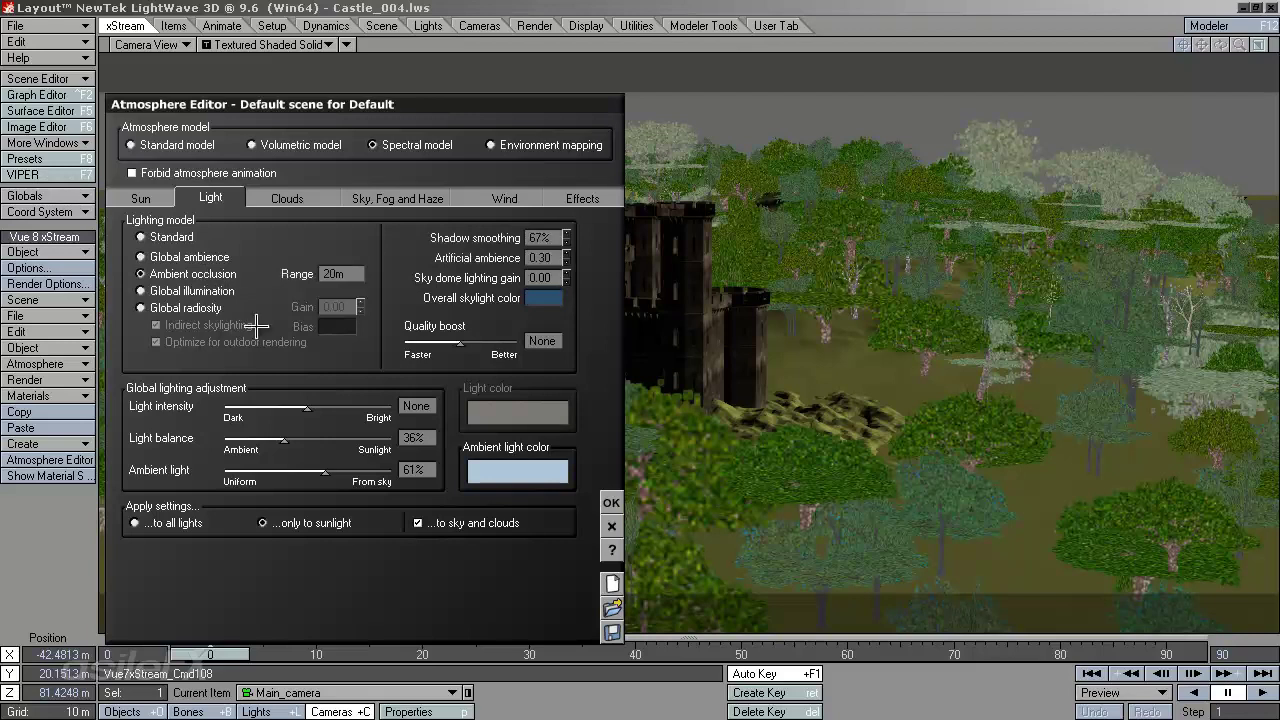
{"action": "left_click", "coordinate": [194, 291]}
{"action": "left_click", "coordinate": [200, 308]}
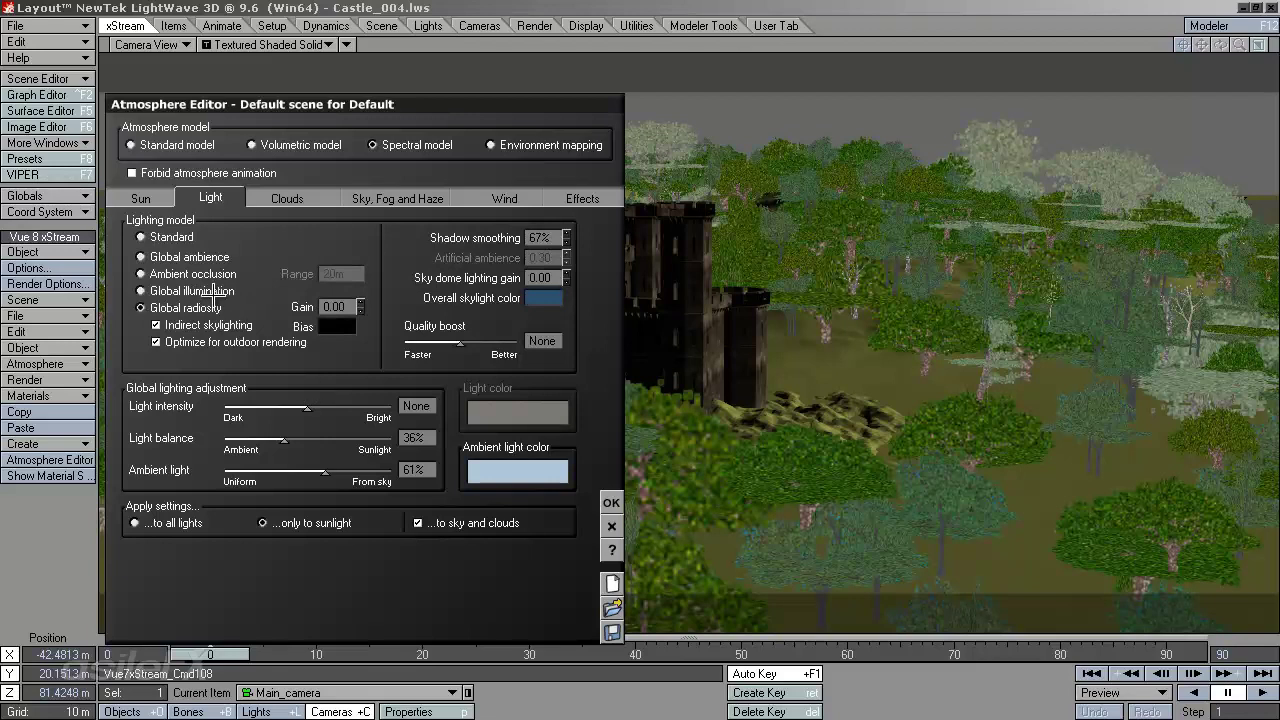
{"action": "left_click", "coordinate": [214, 257]}
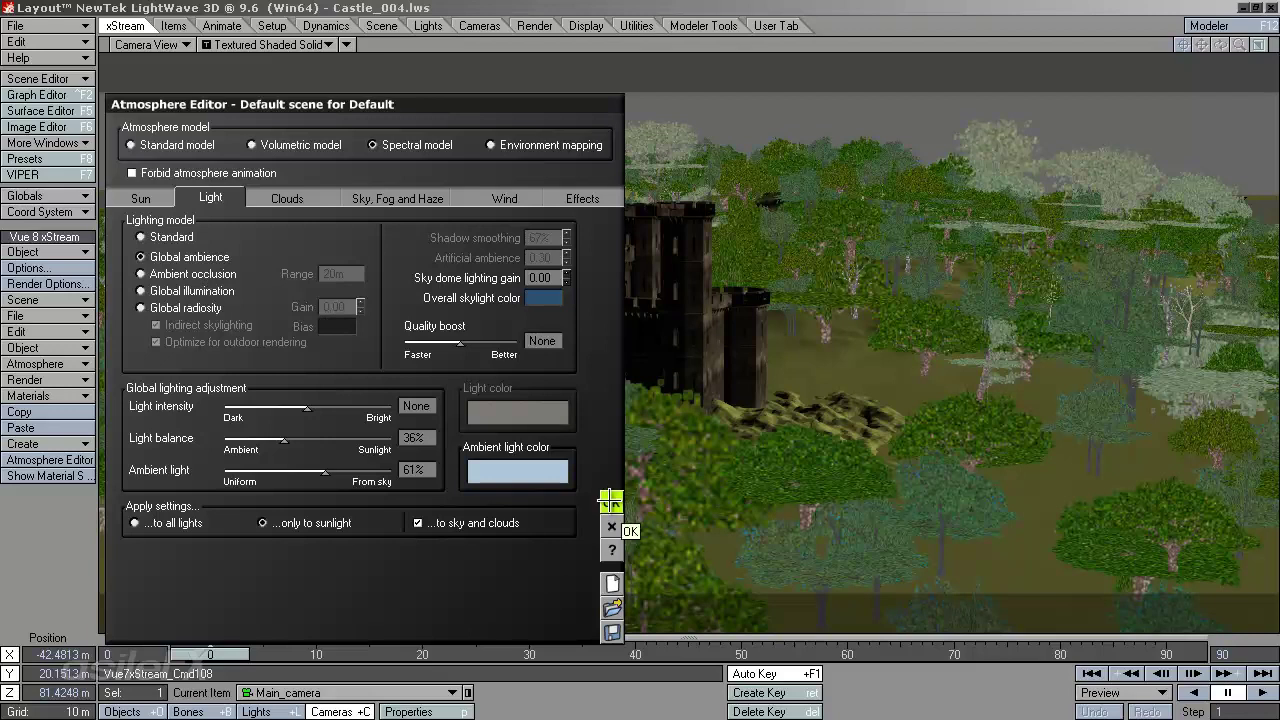
{"action": "left_click", "coordinate": [610, 500]}
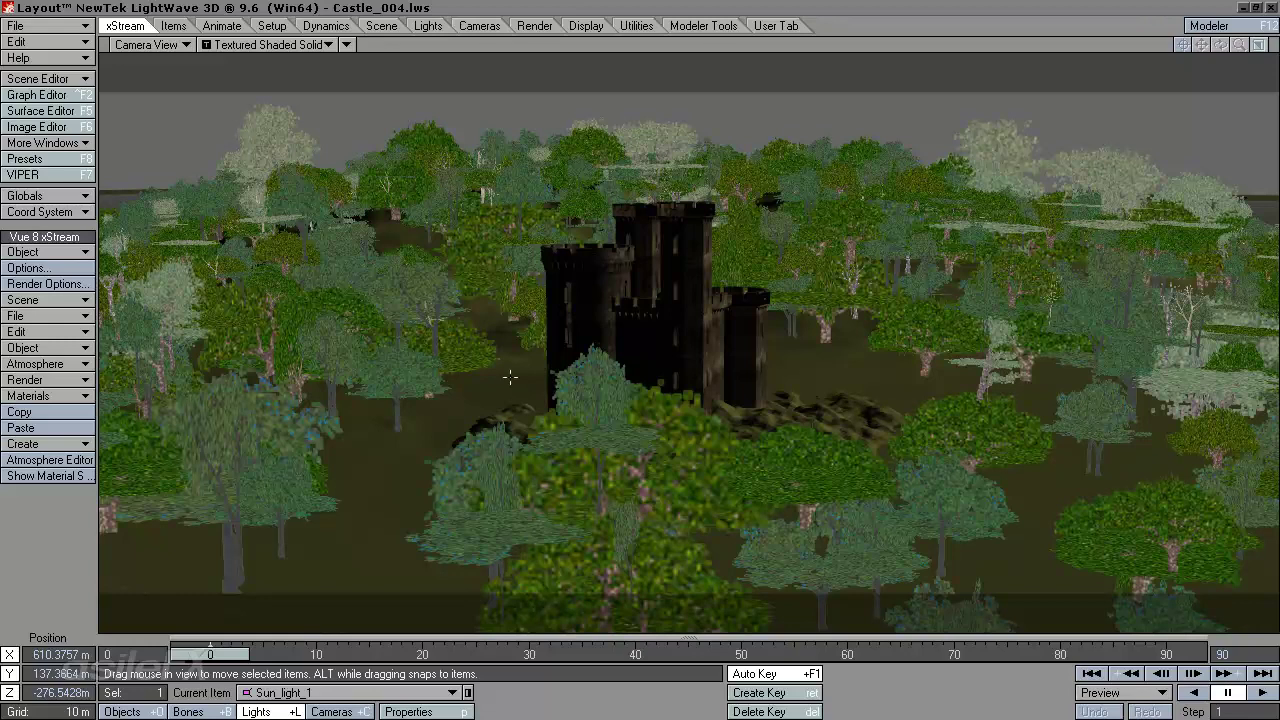
Render the frame with the adjusted lighting, examine the shadowed castle walls at 400% magnification, and close the rendered image.
{"action": "key", "text": "F9"}
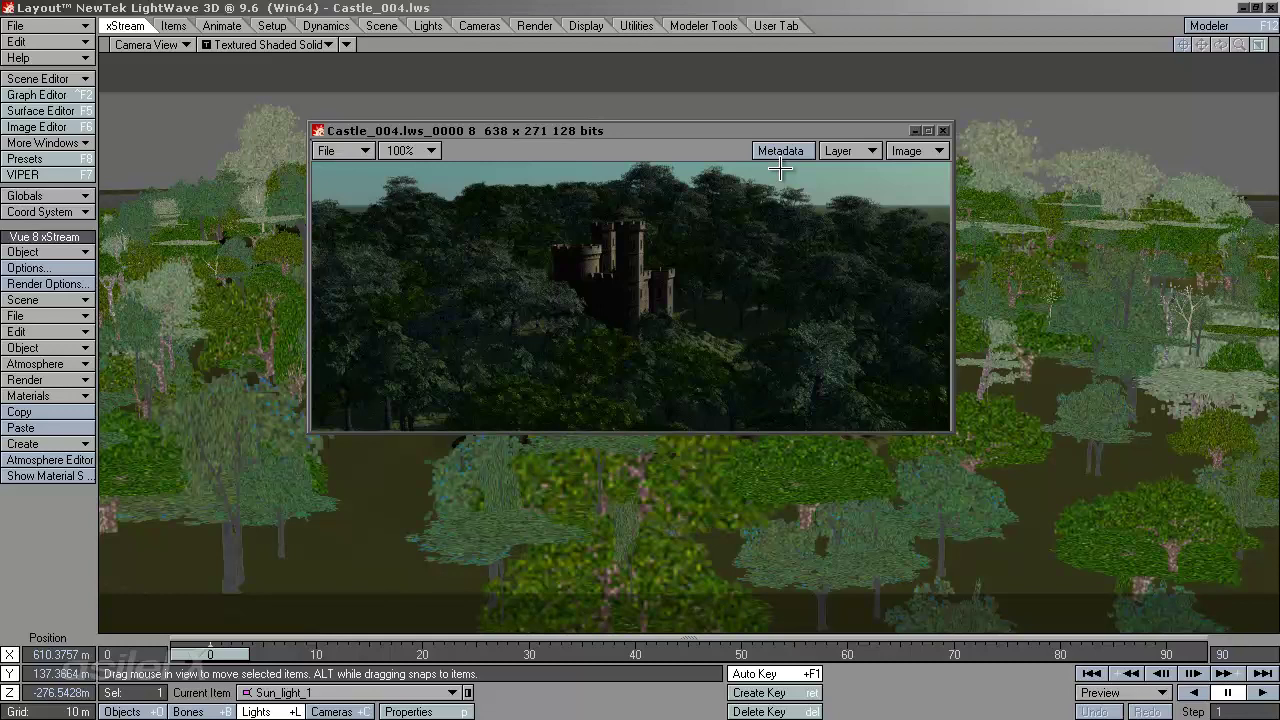
{"action": "left_click", "coordinate": [427, 150]}
{"action": "left_click", "coordinate": [418, 188]}
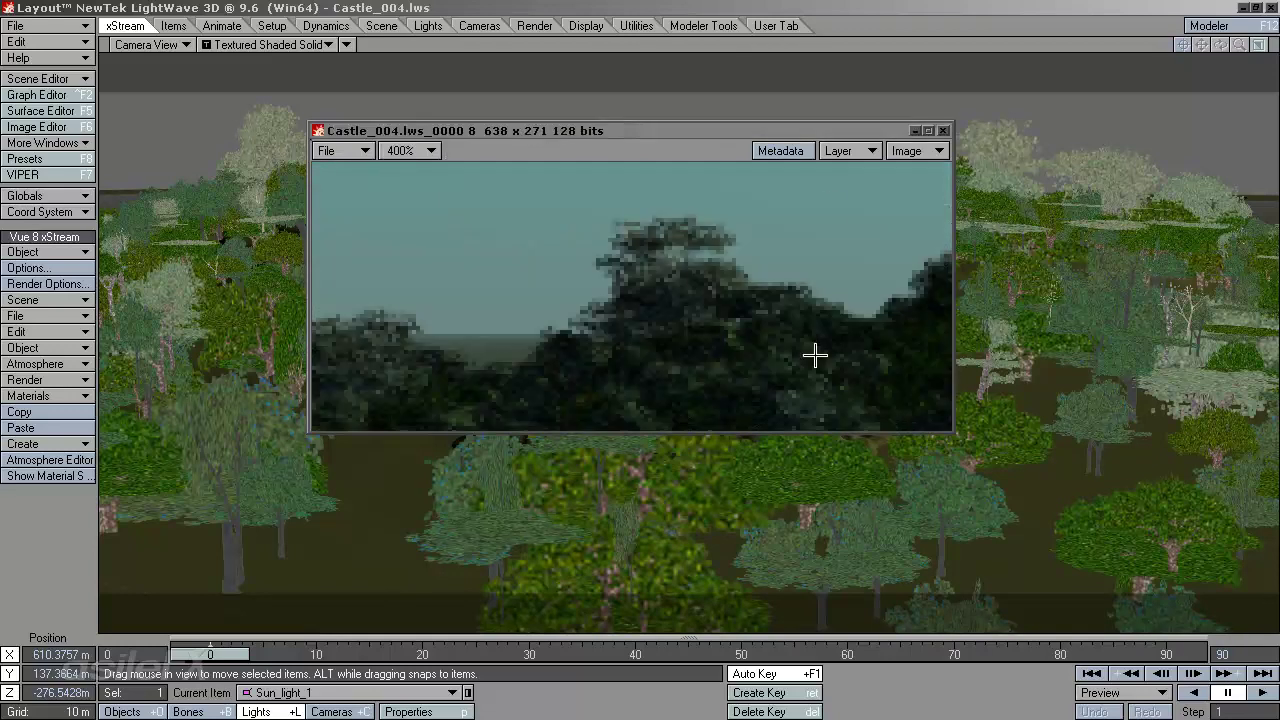
{"action": "left_click_drag", "start_coordinate": [714, 317], "coordinate": [303, 150]}
{"action": "left_click_drag", "start_coordinate": [629, 263], "coordinate": [496, 320]}
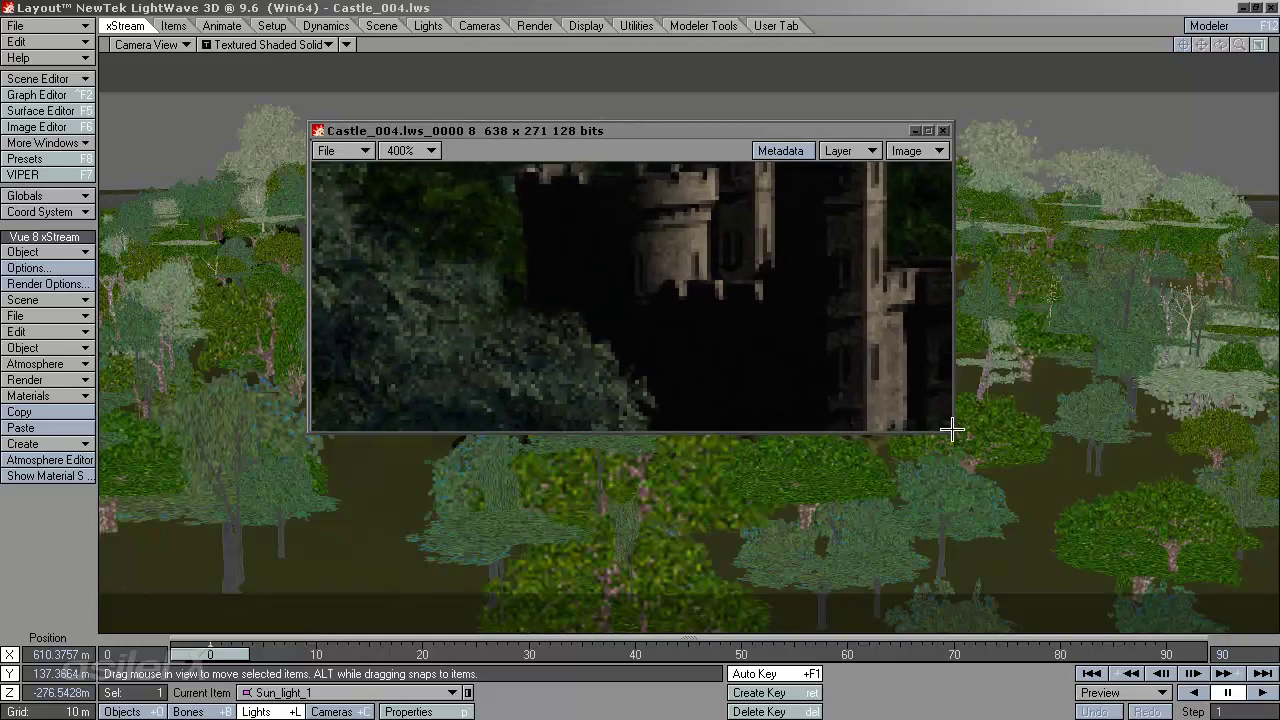
{"action": "left_click_drag", "start_coordinate": [953, 432], "coordinate": [1133, 631]}
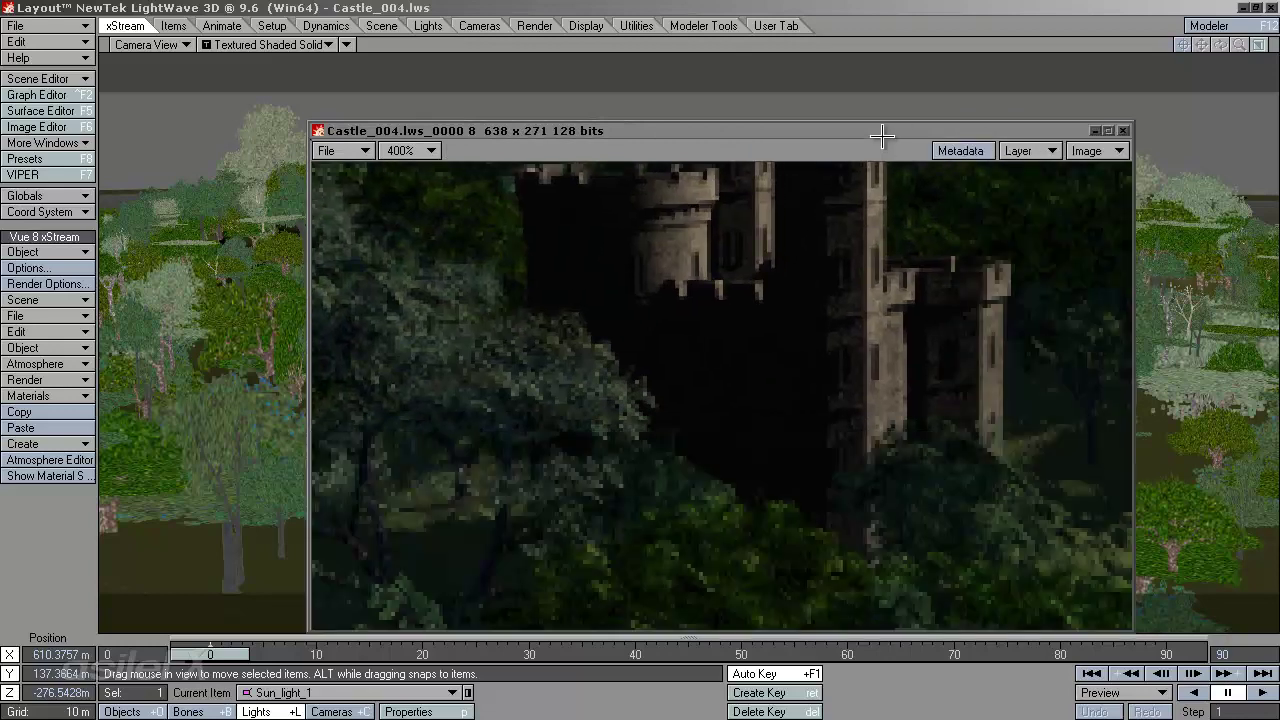
{"action": "left_click_drag", "start_coordinate": [875, 131], "coordinate": [802, 96]}
{"action": "left_click_drag", "start_coordinate": [814, 208], "coordinate": [764, 366]}
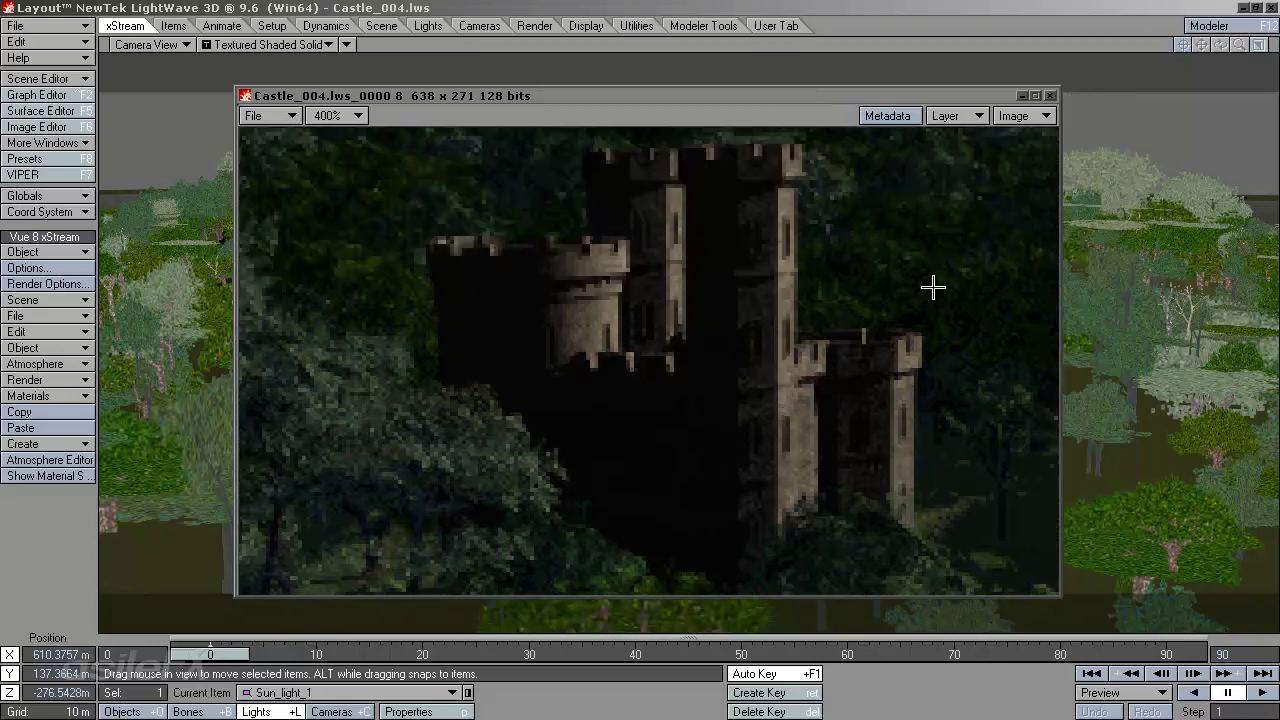
{"action": "left_click", "coordinate": [1050, 96]}
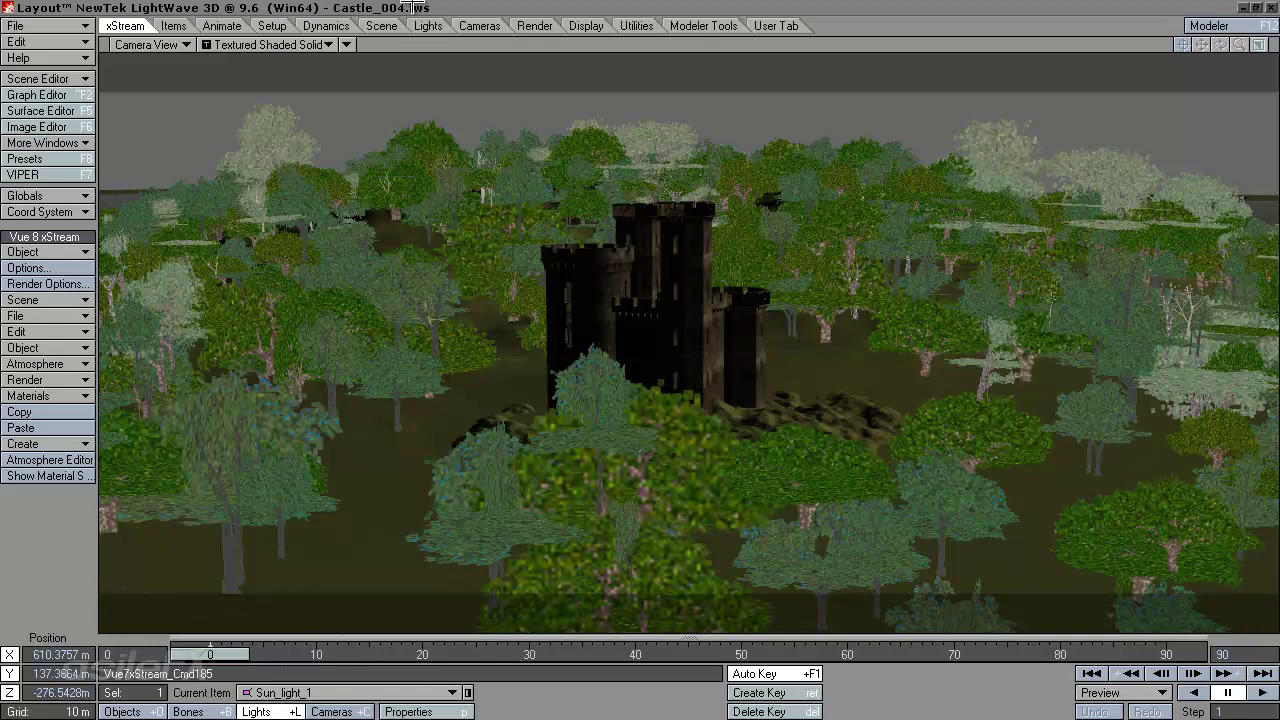
Review the global illumination and raytracing settings in LightWave's Render Globals.
{"action": "left_click", "coordinate": [530, 26]}
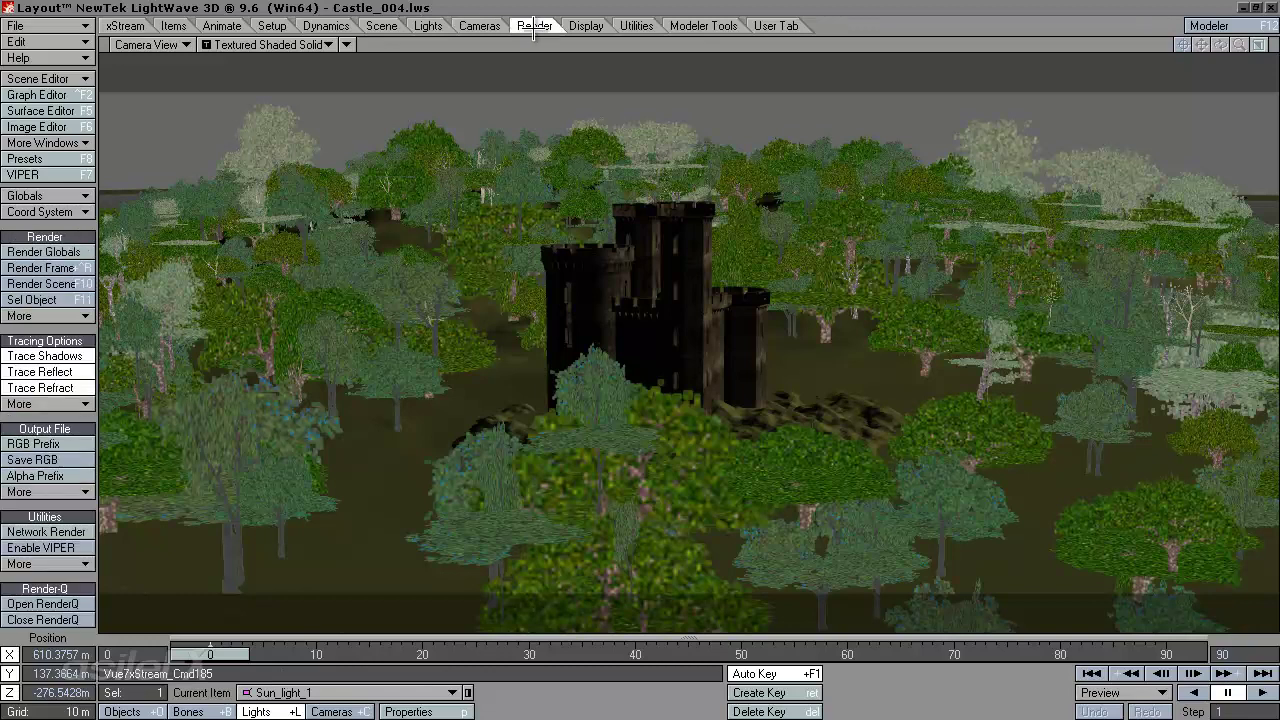
{"action": "left_click", "coordinate": [62, 251]}
{"action": "left_click", "coordinate": [392, 177]}
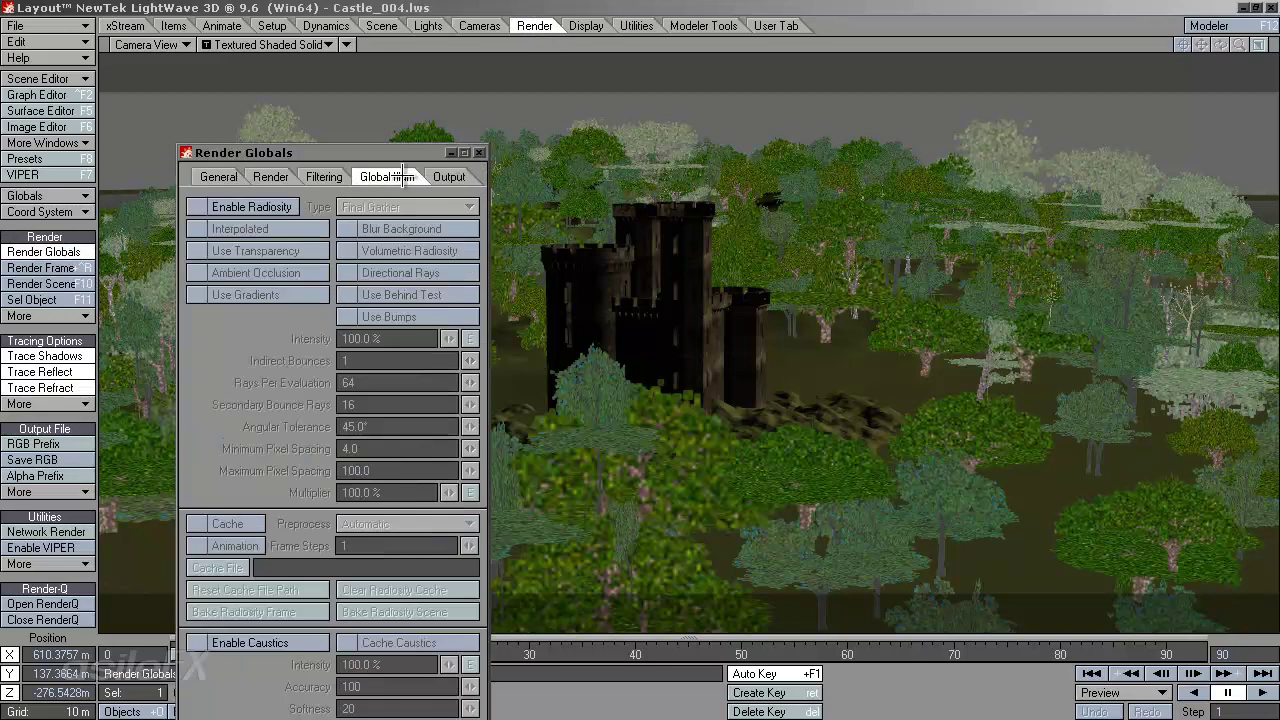
{"action": "left_click_drag", "start_coordinate": [410, 152], "coordinate": [518, 68]}
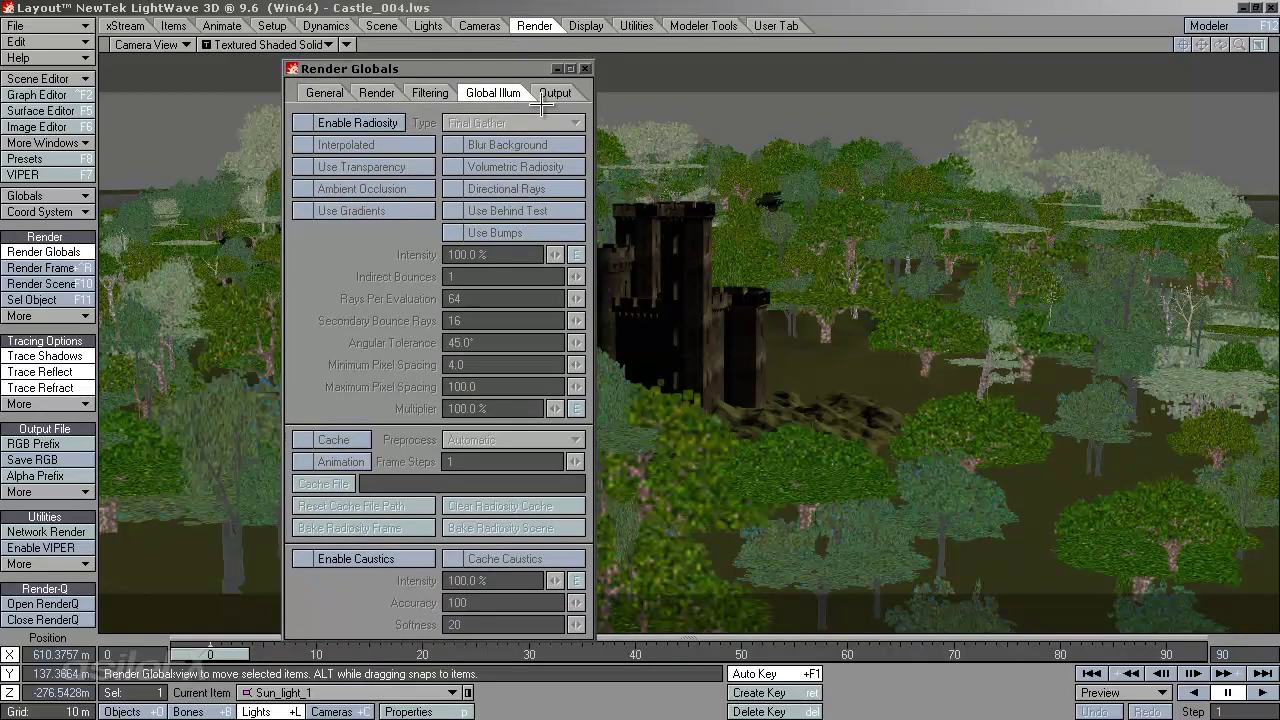
{"action": "left_click", "coordinate": [378, 92]}
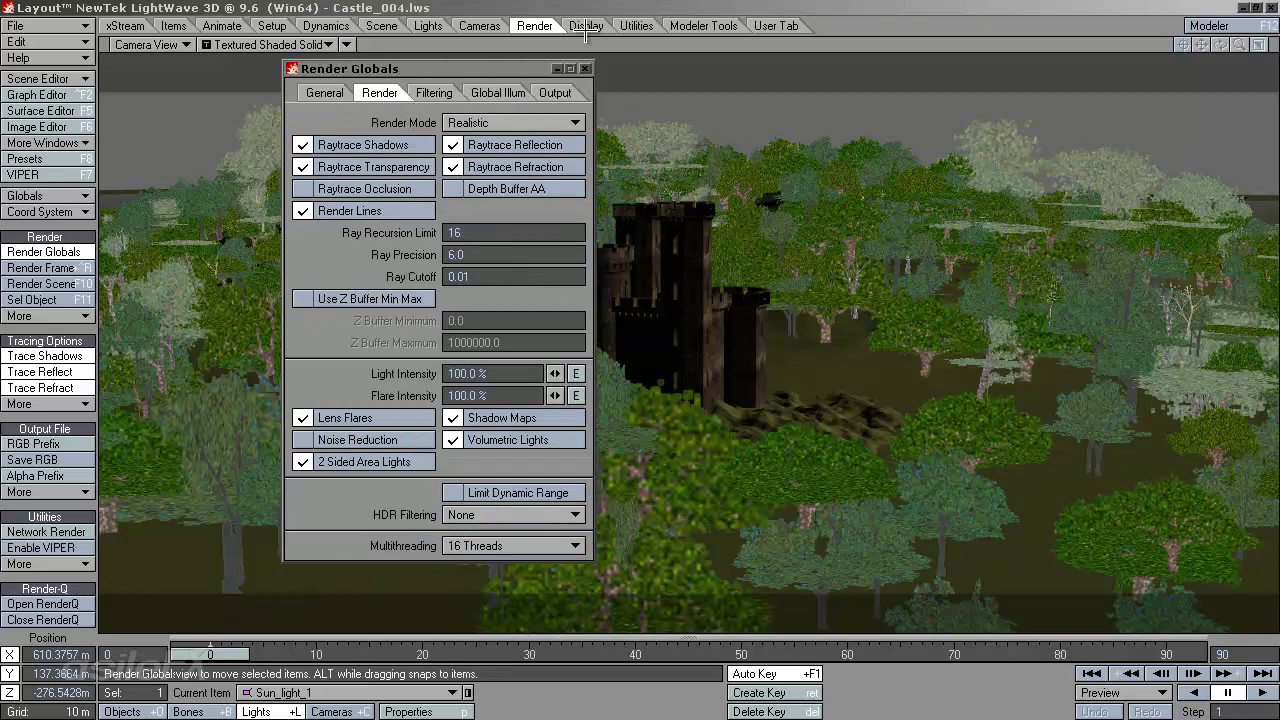
Check the output settings in Render Globals and close the dialog.
{"action": "left_click", "coordinate": [555, 92]}
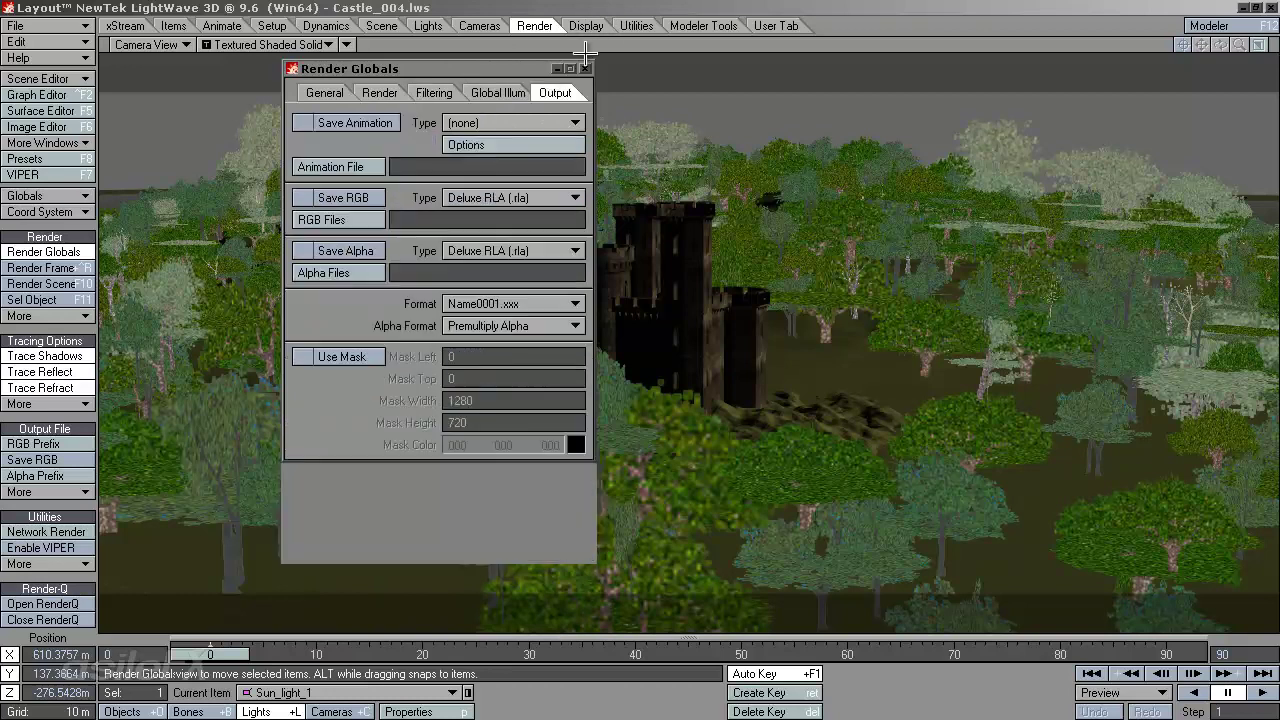
{"action": "left_click", "coordinate": [585, 68]}
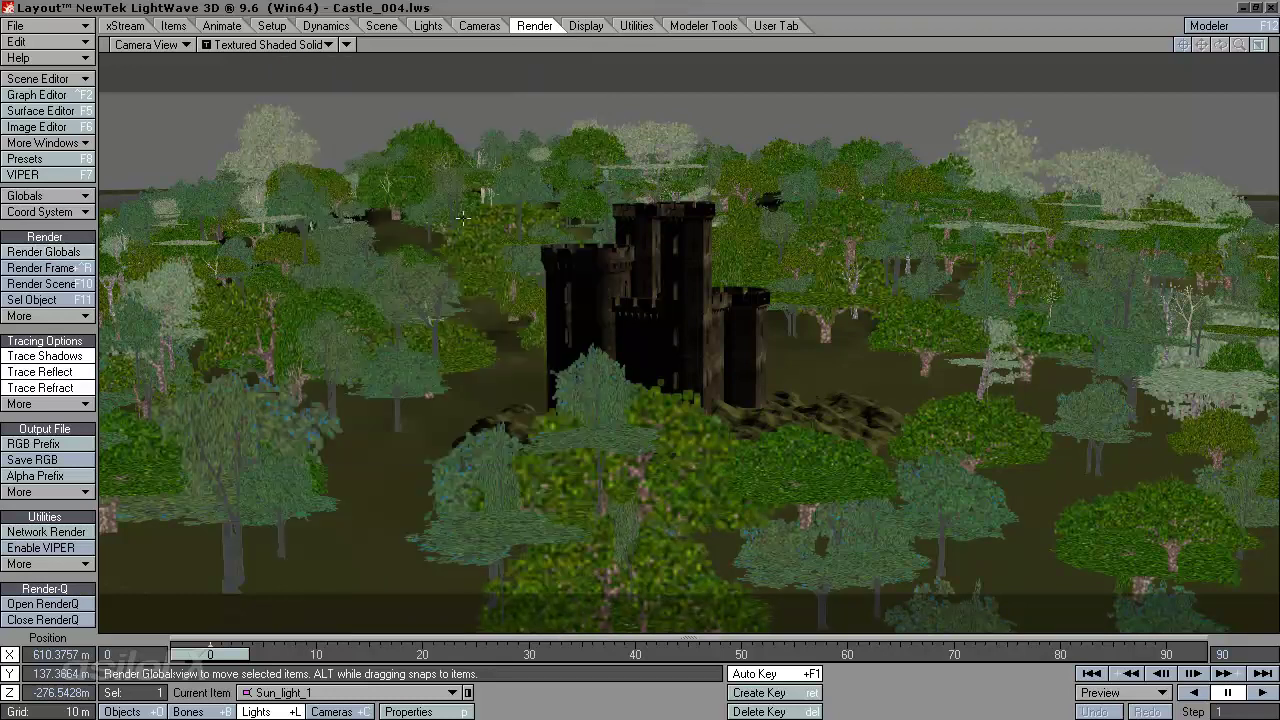
Open the properties of Sun_light_1 and set the scene's ambient intensity to 20%.
{"action": "key", "text": "p"}
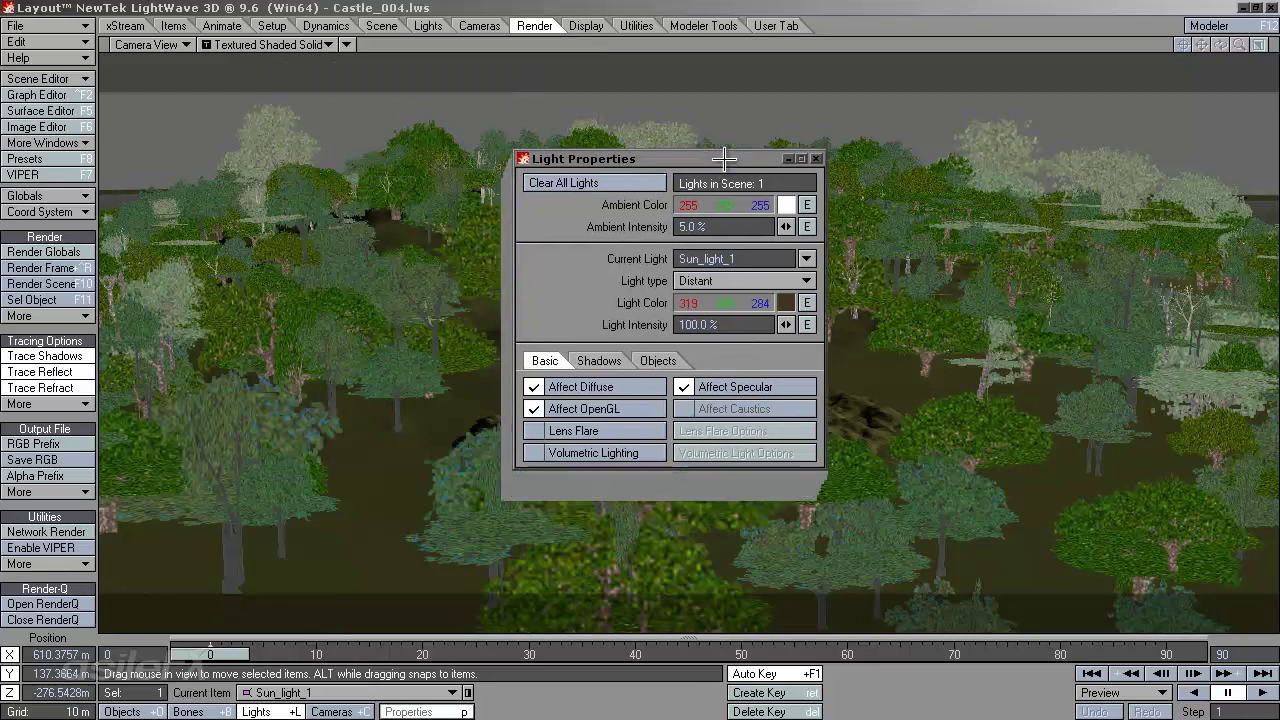
{"action": "left_click_drag", "start_coordinate": [710, 190], "coordinate": [722, 157]}
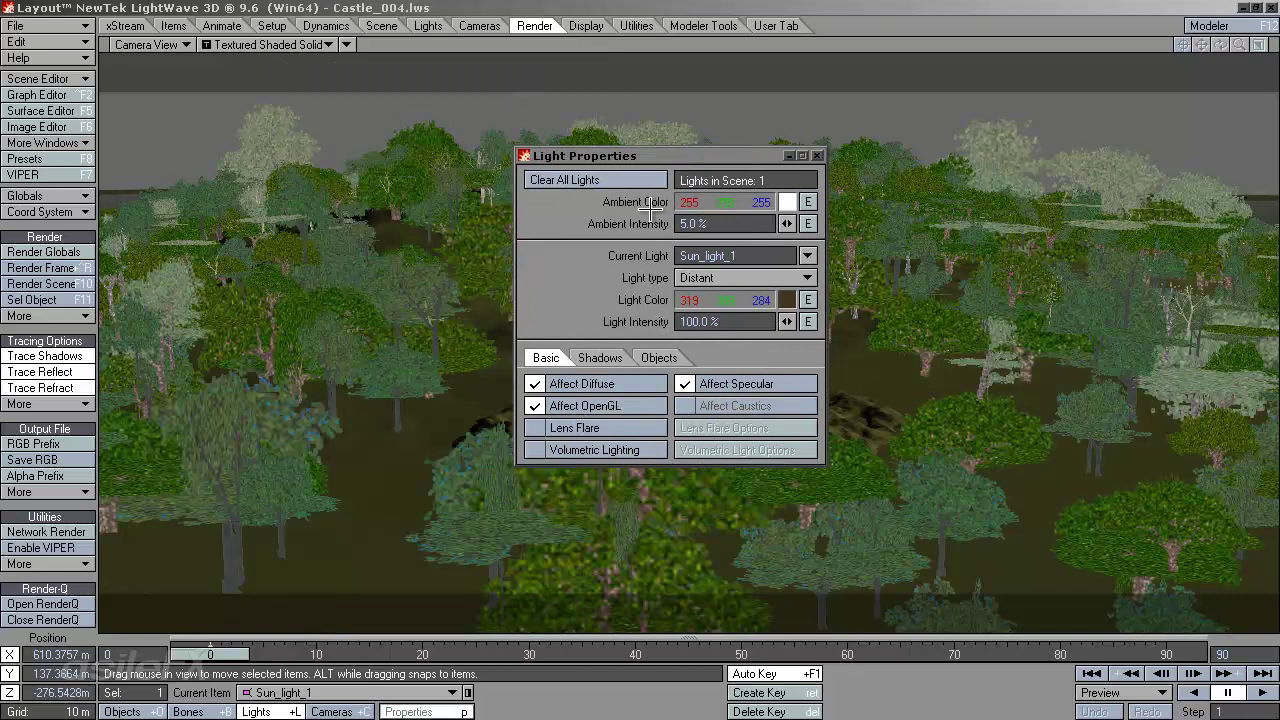
{"action": "double_click", "coordinate": [722, 224]}
{"action": "type", "text": "20"}
{"action": "key", "text": "Tab"}
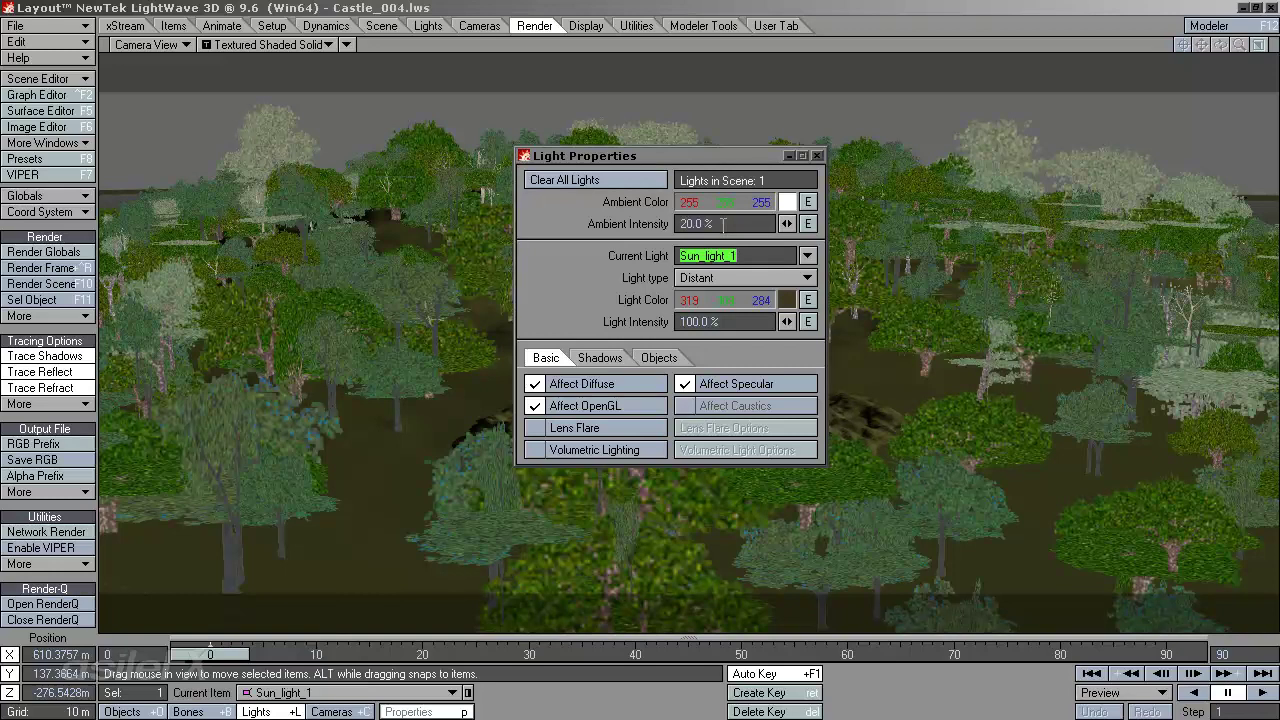
{"action": "key", "text": "Tab"}
{"action": "key", "text": "Return"}
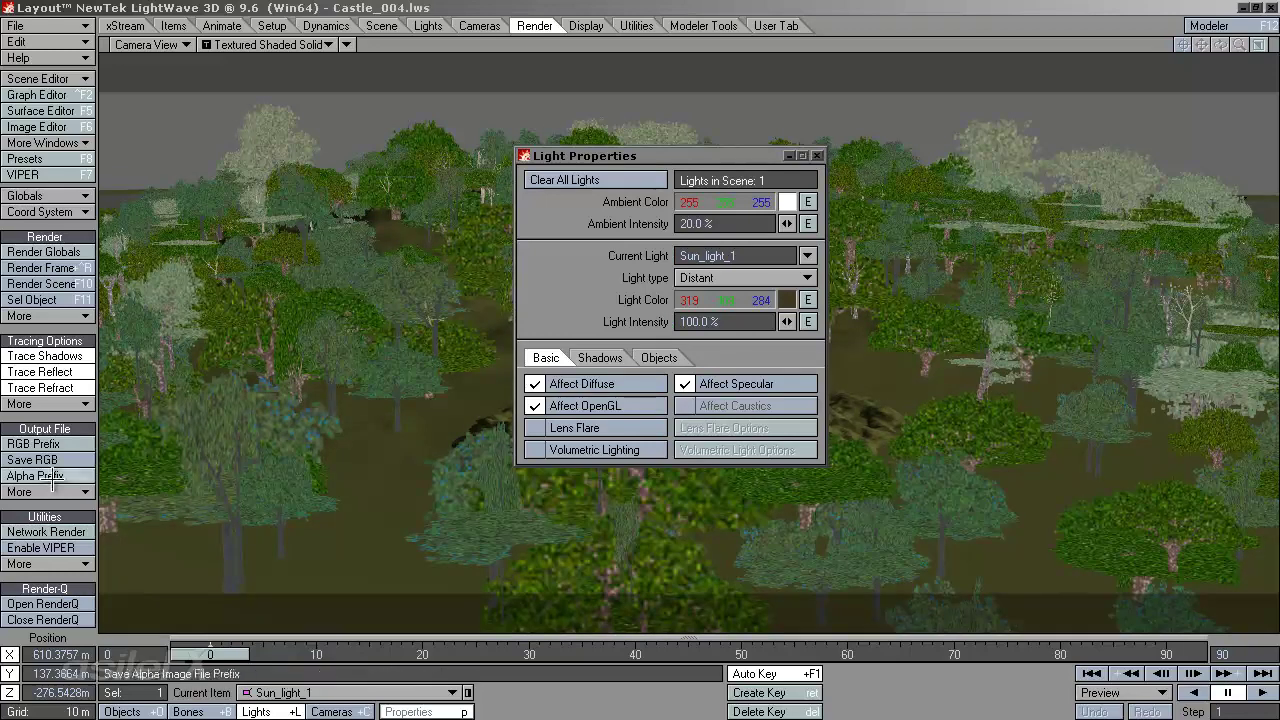
Open the ambient light color of the Vue atmosphere's lighting settings for editing and read its RGB values.
{"action": "left_click", "coordinate": [125, 25]}
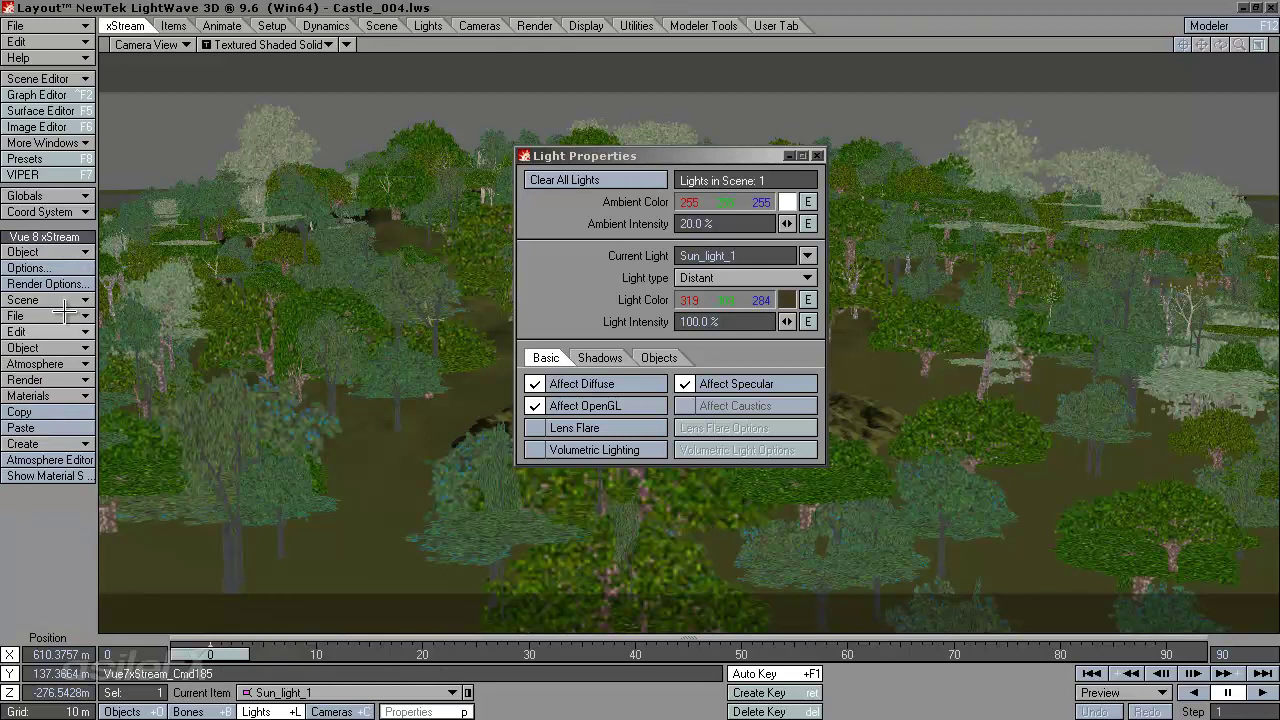
{"action": "left_click", "coordinate": [65, 363]}
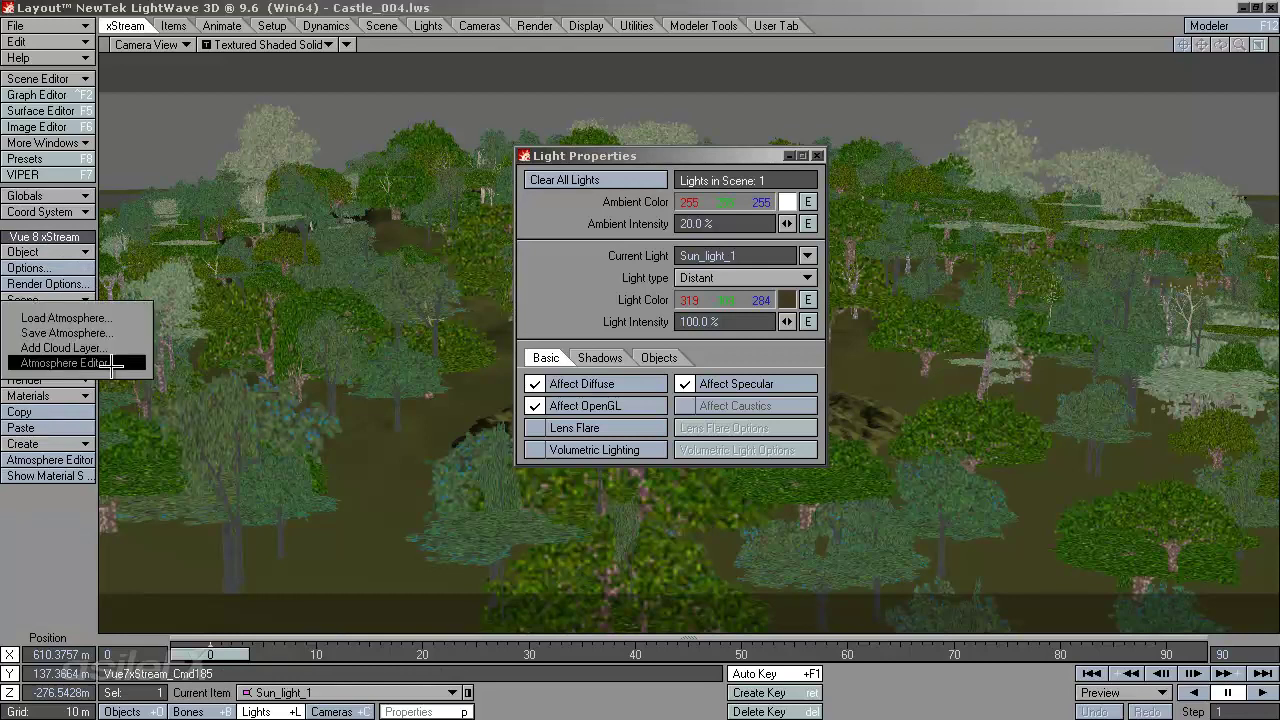
{"action": "left_click", "coordinate": [65, 357]}
{"action": "left_click", "coordinate": [210, 197]}
{"action": "right_click", "coordinate": [495, 465]}
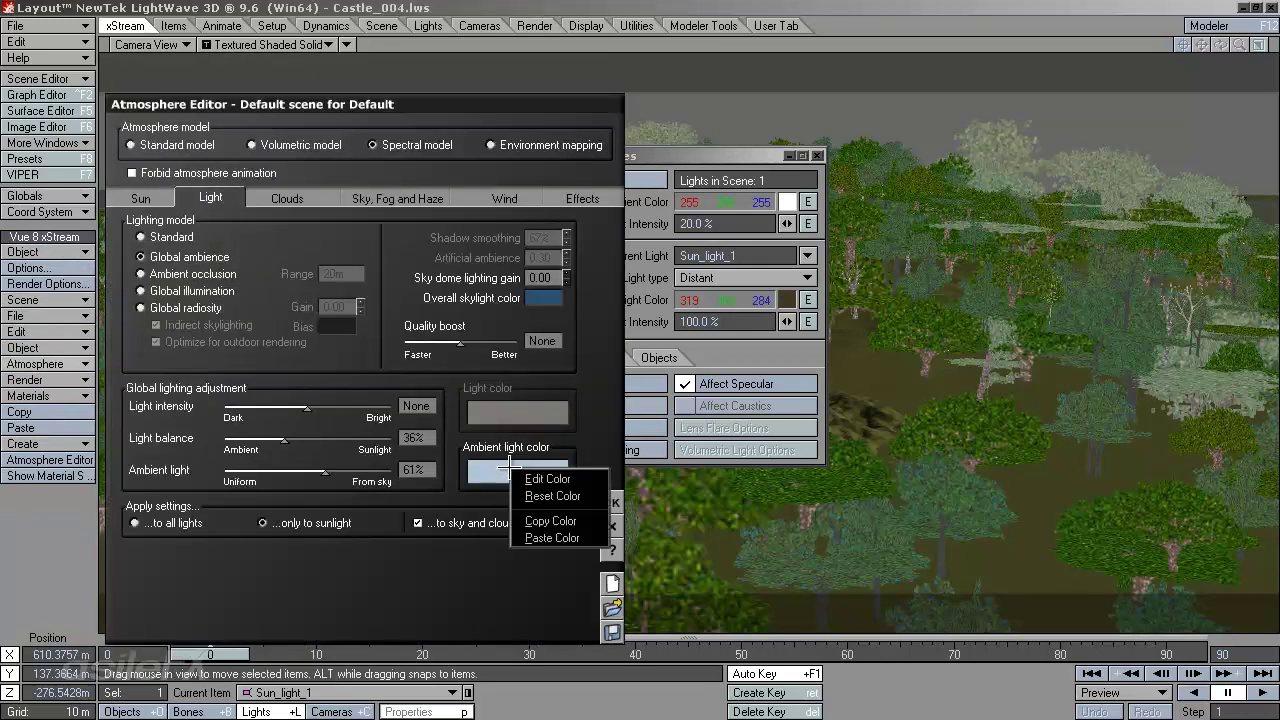
{"action": "left_click", "coordinate": [540, 475]}
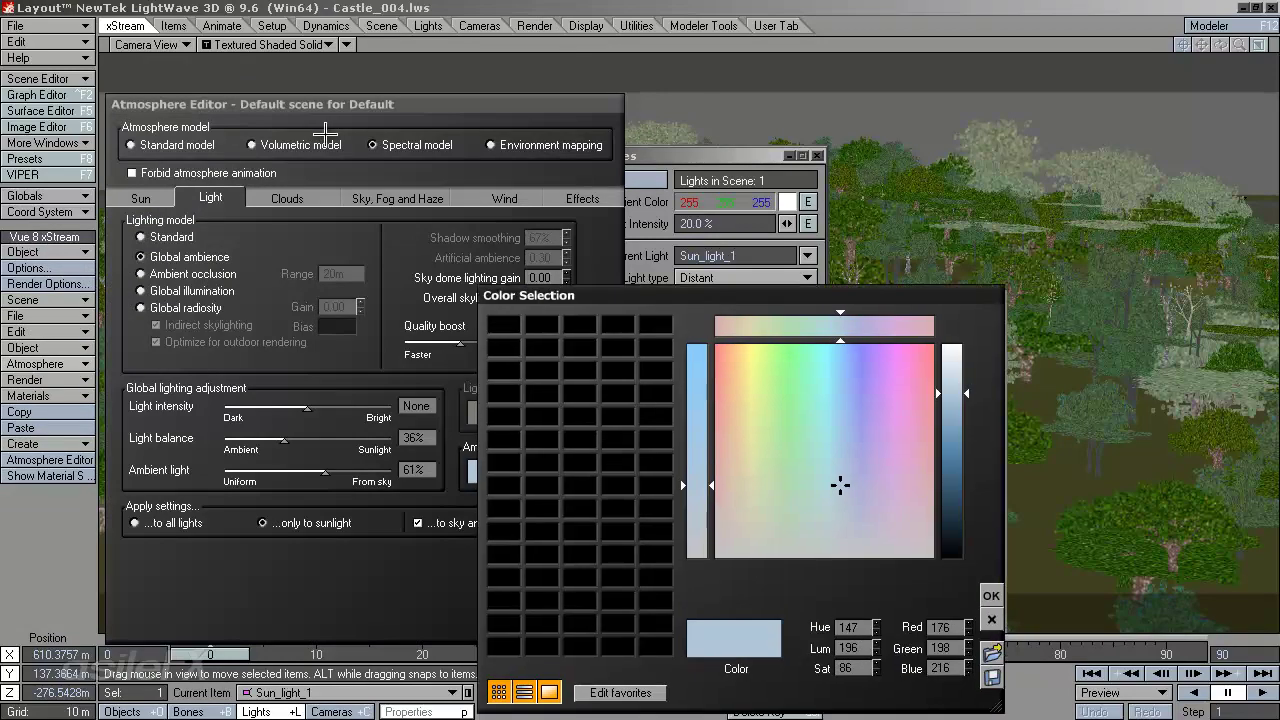
{"action": "left_click_drag", "start_coordinate": [720, 300], "coordinate": [334, 137]}
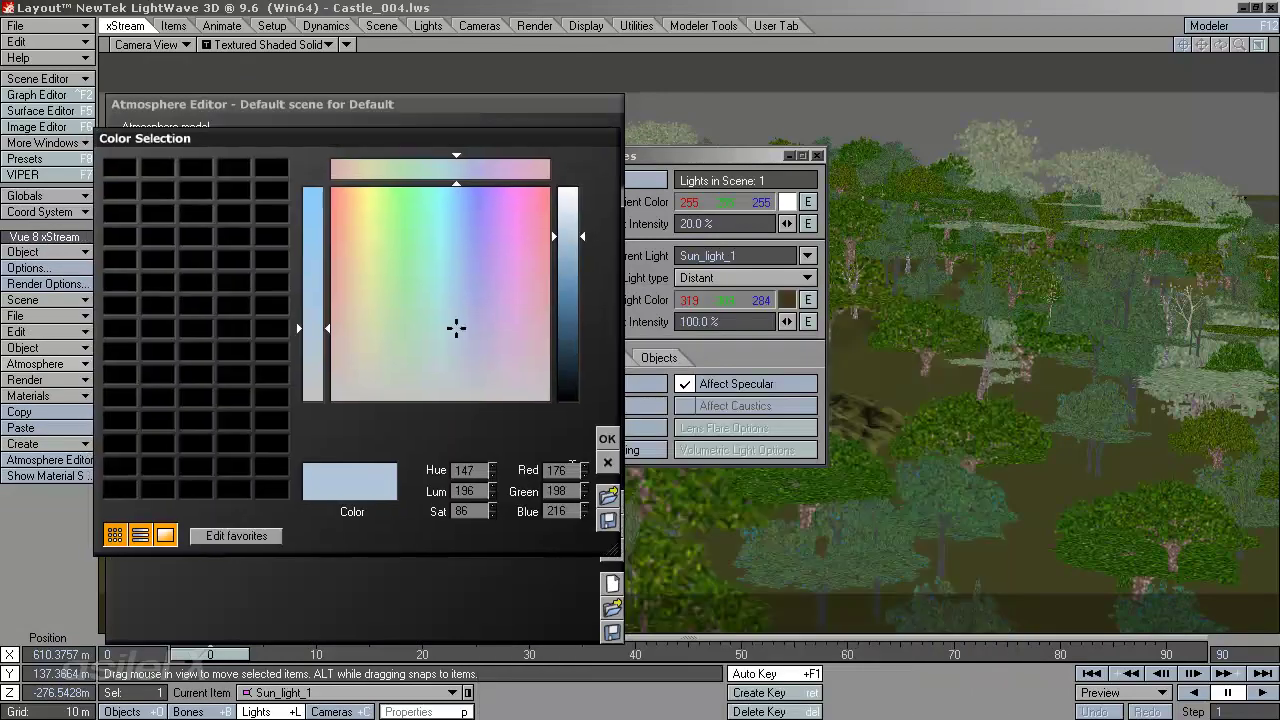
{"action": "left_click", "coordinate": [606, 436]}
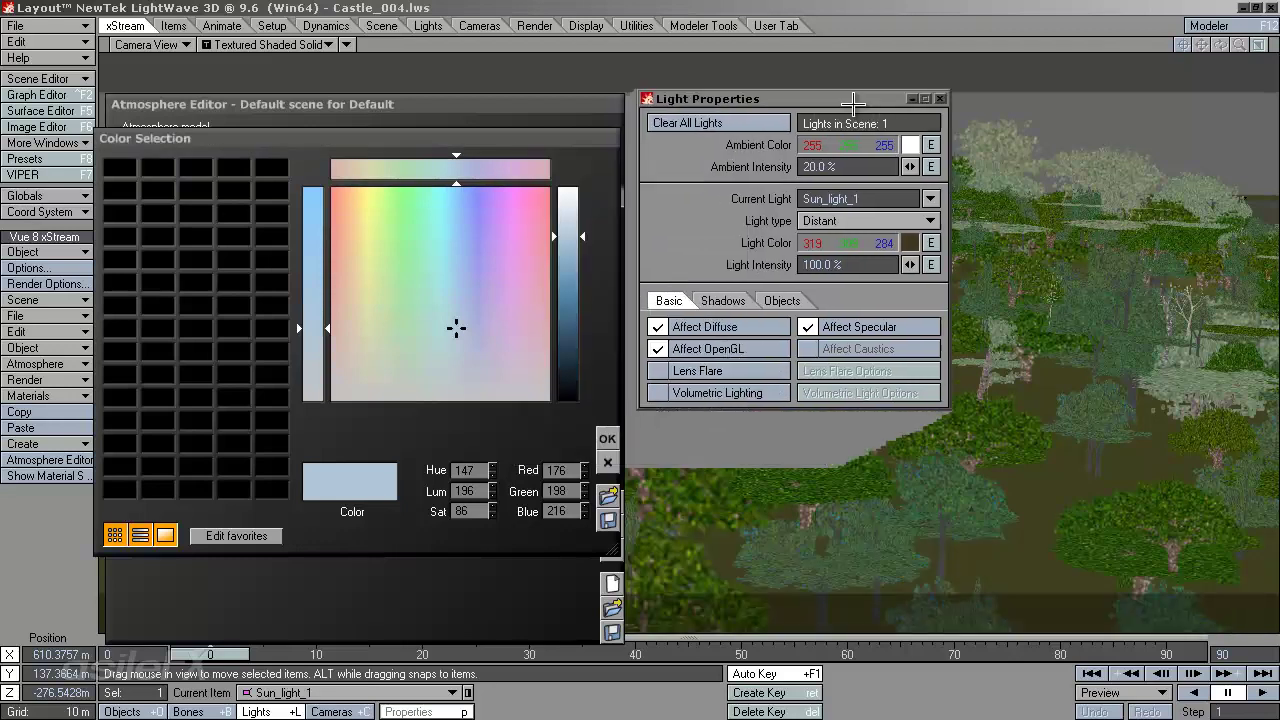
Set the LightWave ambient color to RGB 176, 198, 216, cancel the atmosphere color and editor dialogs, and close the light properties.
{"action": "left_click", "coordinate": [909, 145]}
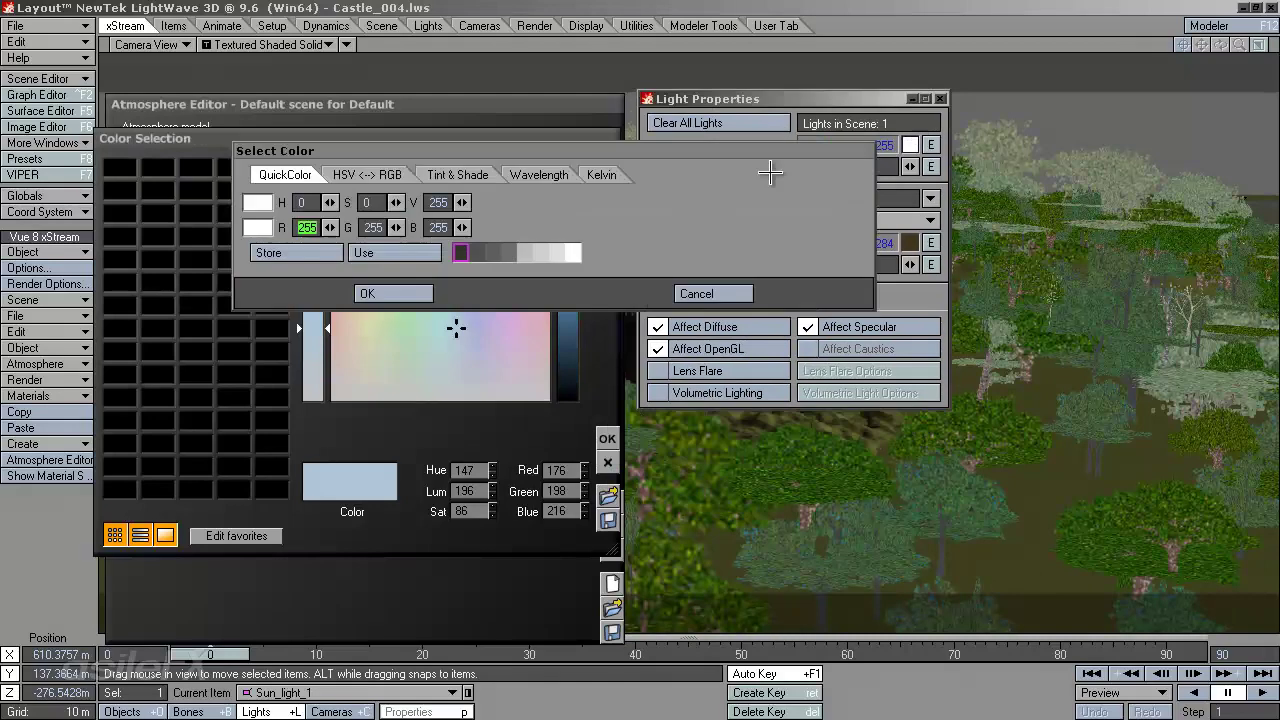
{"action": "left_click_drag", "start_coordinate": [697, 147], "coordinate": [1080, 196]}
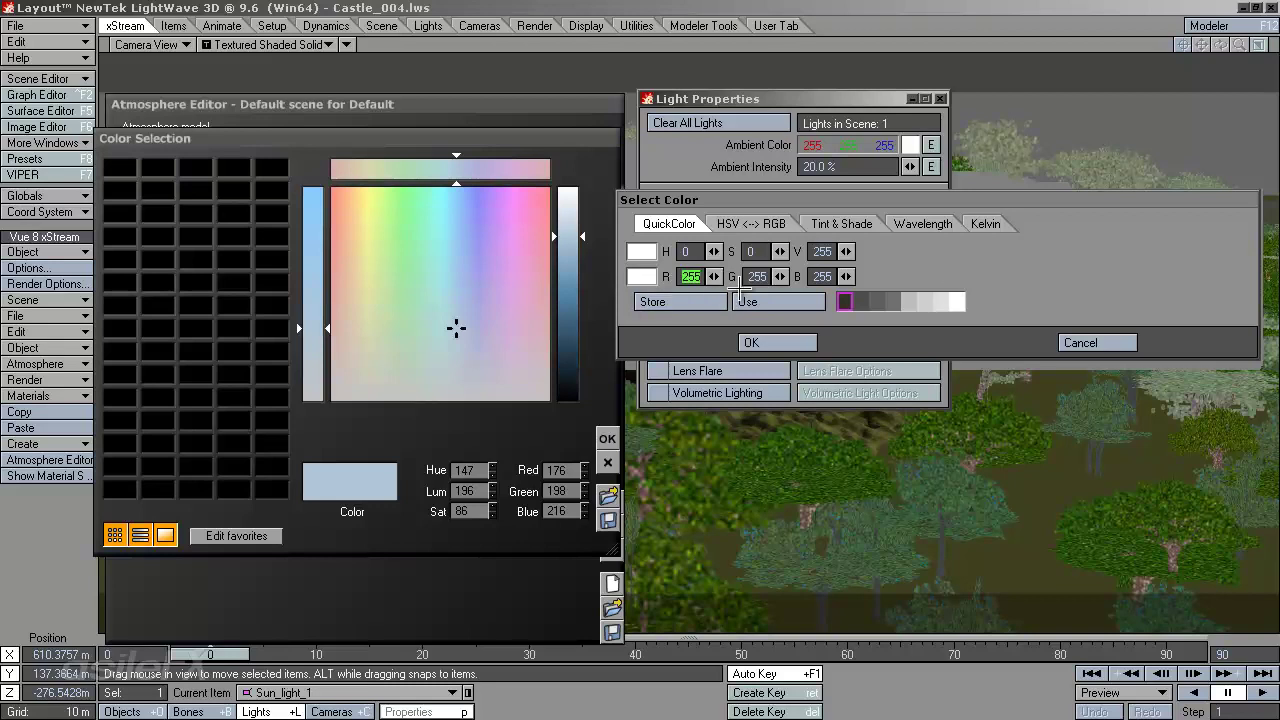
{"action": "type", "text": "176"}
{"action": "key", "text": "Return"}
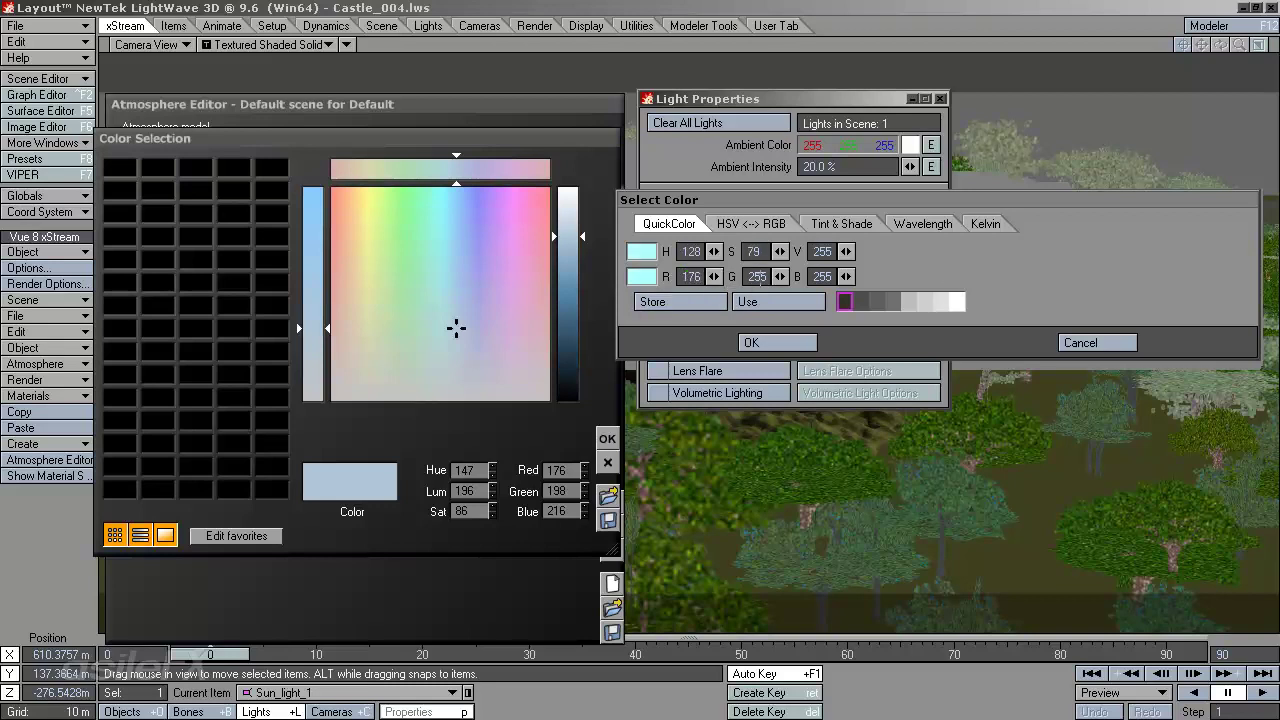
{"action": "left_click", "coordinate": [758, 277]}
{"action": "type", "text": "198"}
{"action": "left_click", "coordinate": [821, 277]}
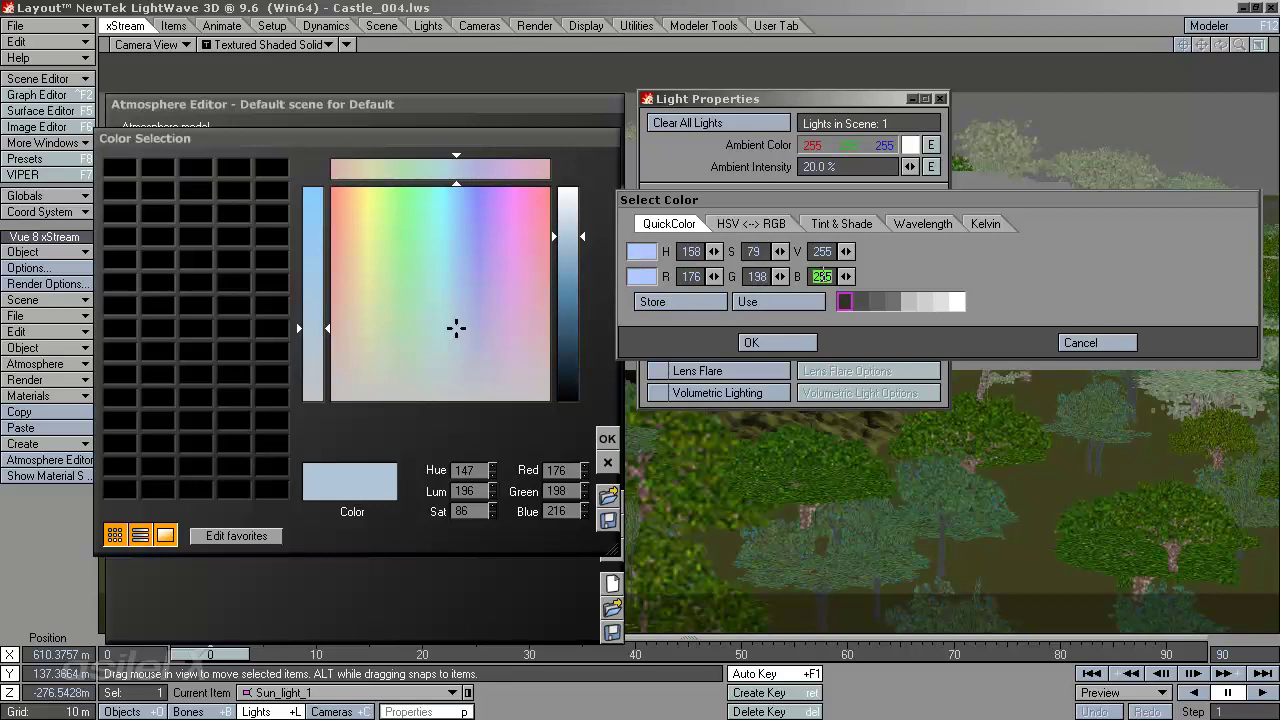
{"action": "type", "text": "216"}
{"action": "left_click", "coordinate": [790, 343]}
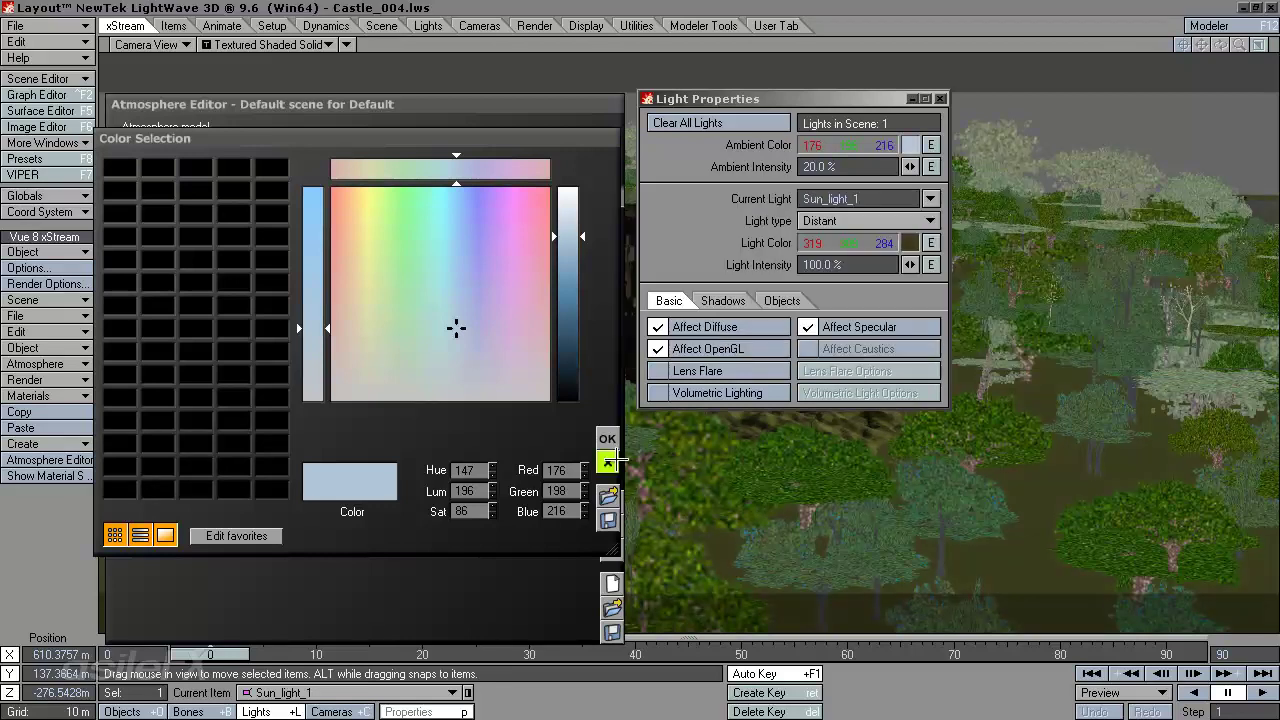
{"action": "left_click", "coordinate": [607, 461]}
{"action": "left_click", "coordinate": [608, 529]}
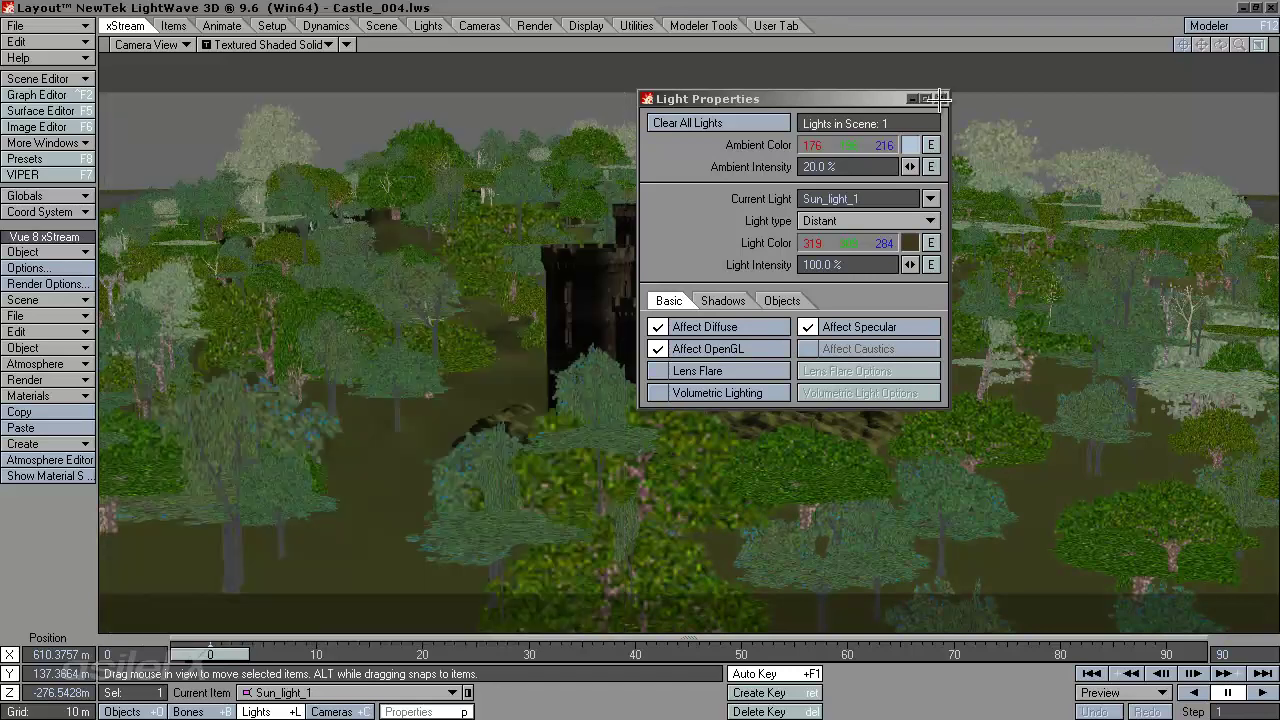
{"action": "left_click", "coordinate": [938, 97]}
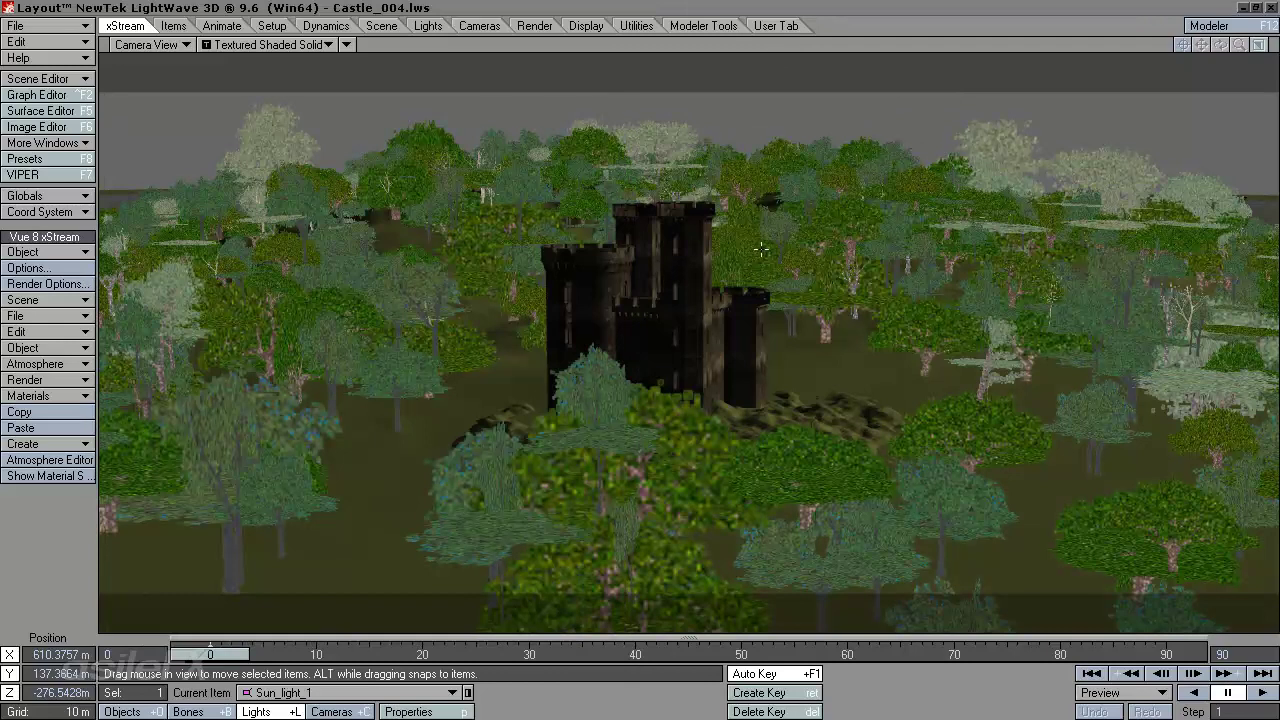
Render the current frame with the bluish ambient light, examine the castle and forest, and close the rendered image.
{"action": "key", "text": "F4"}
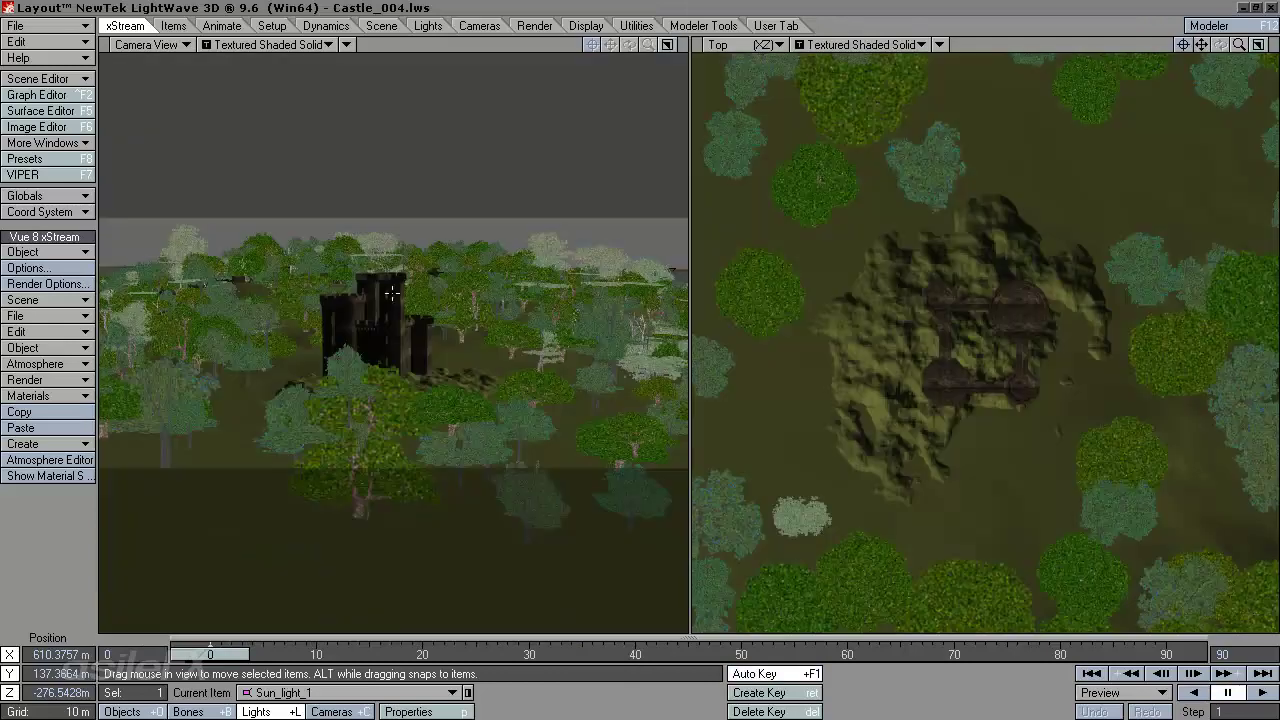
{"action": "key", "text": "KP_0"}
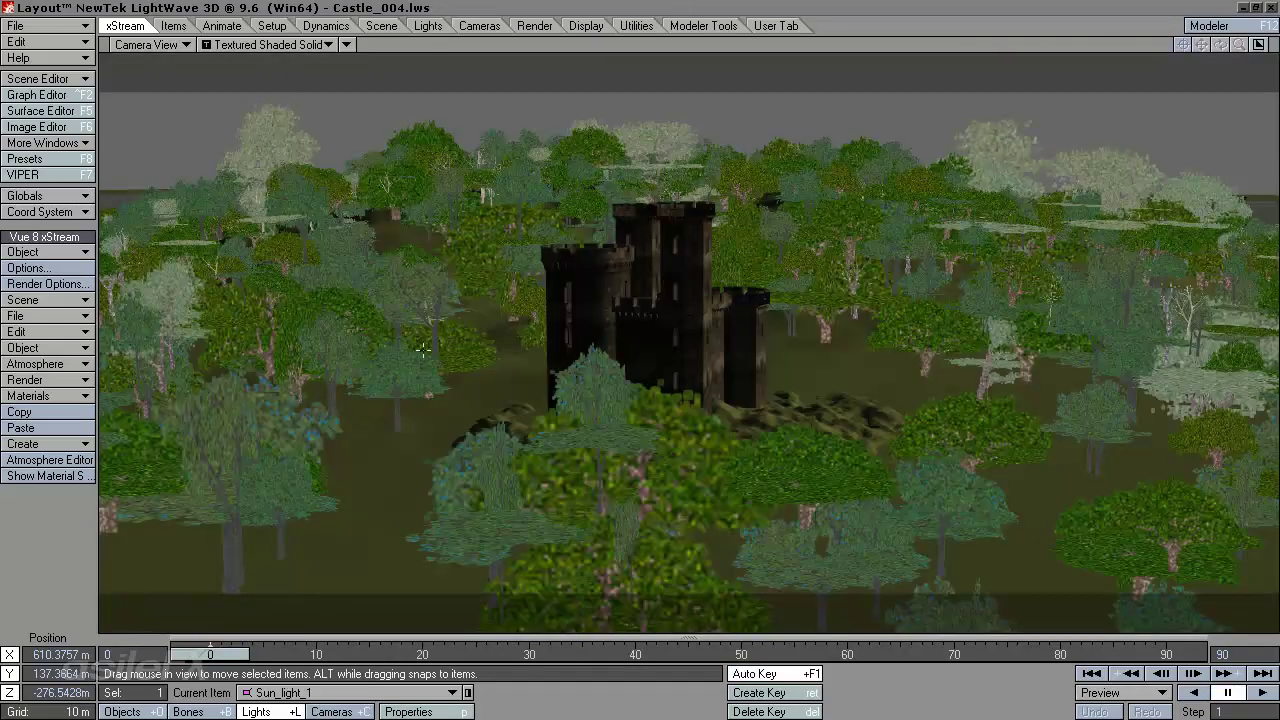
{"action": "key", "text": "F9"}
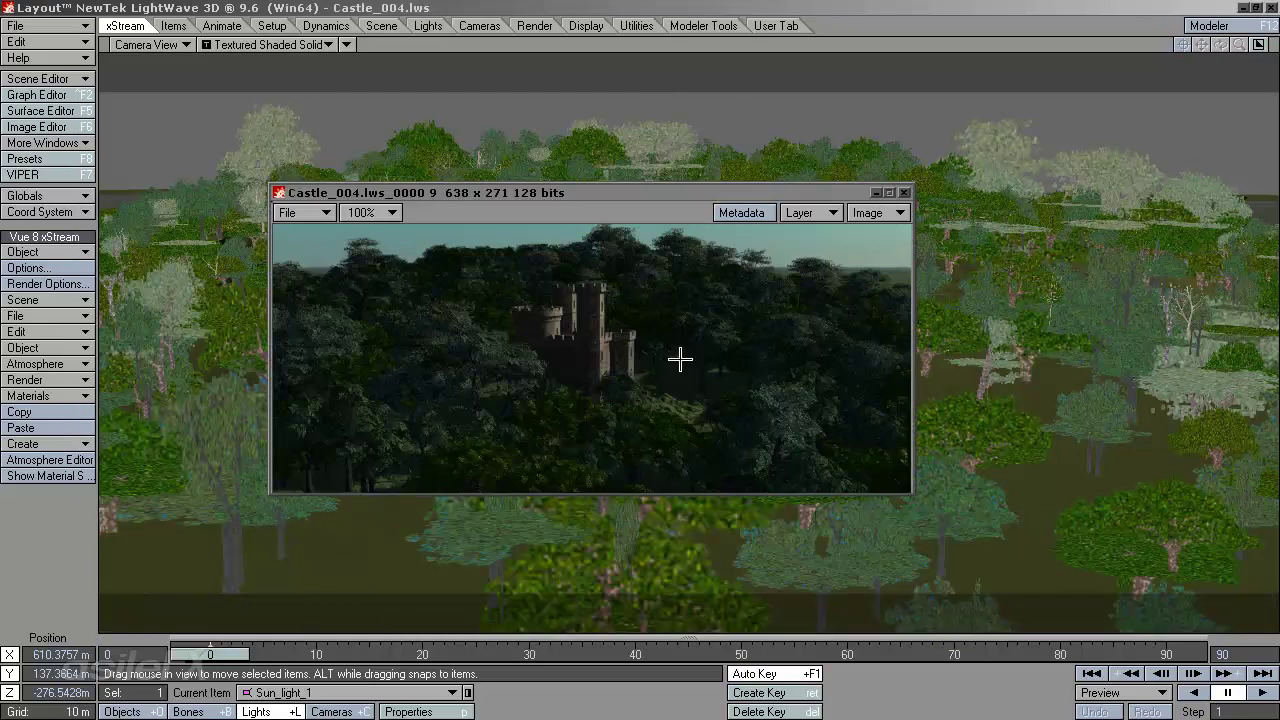
{"action": "left_click", "coordinate": [904, 192]}
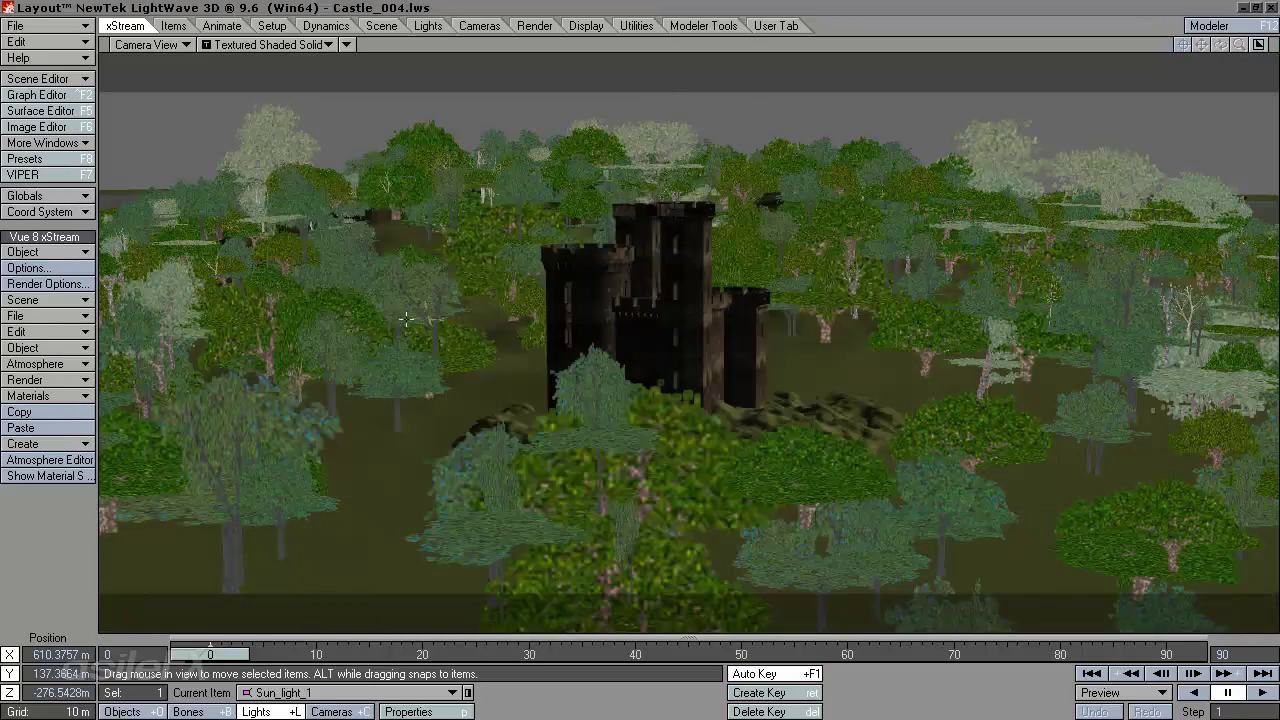
Set the scene's ambient intensity to 40% in the light properties and close them.
{"action": "key", "text": "p"}
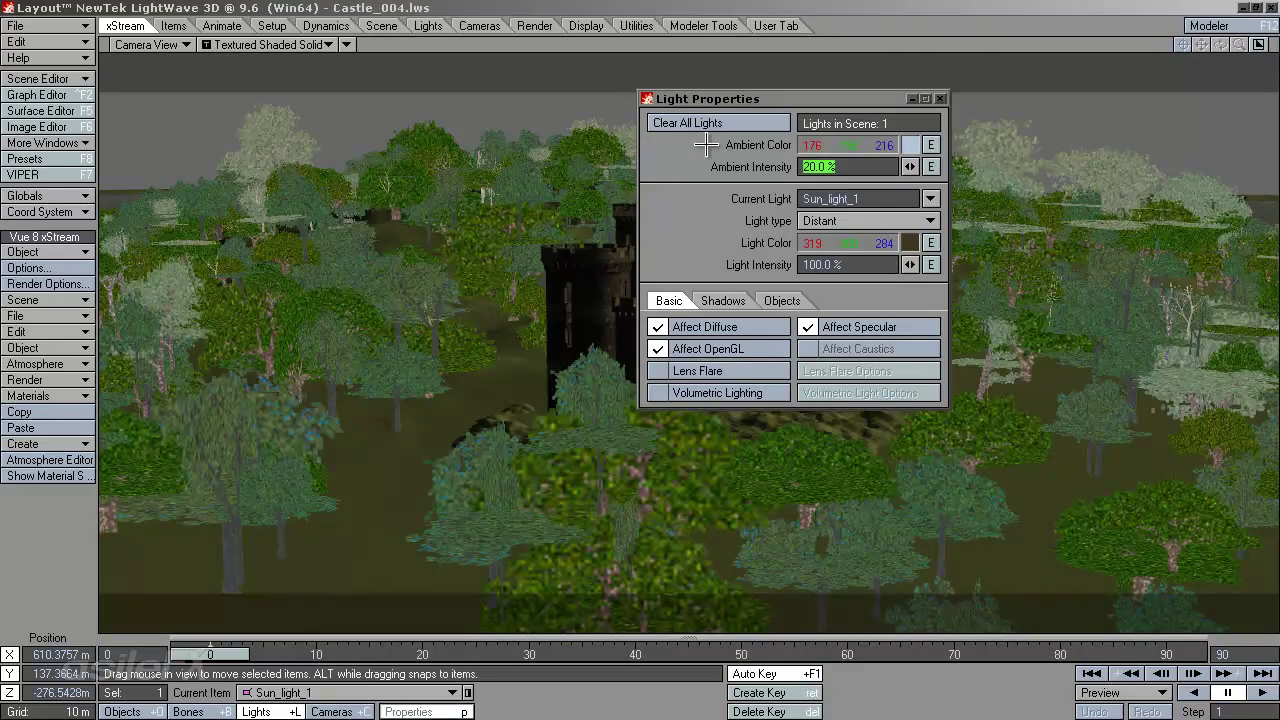
{"action": "type", "text": "40"}
{"action": "key", "text": "Tab"}
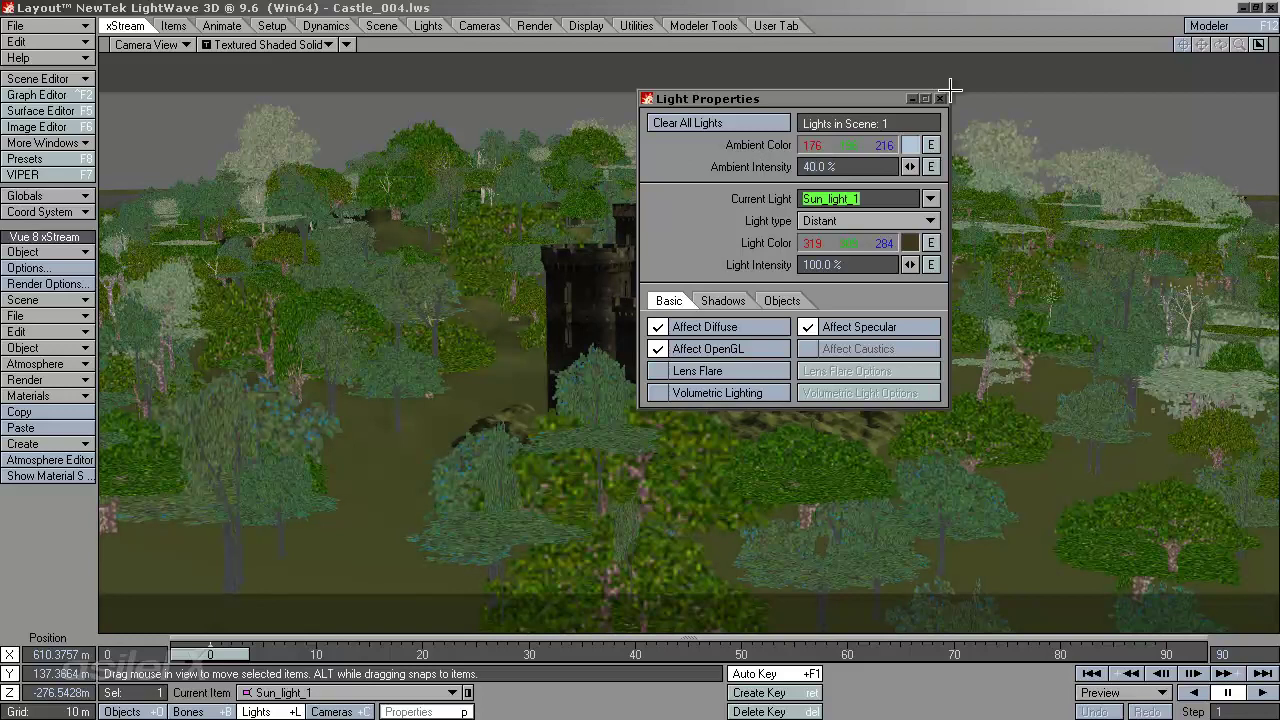
{"action": "left_click", "coordinate": [940, 99]}
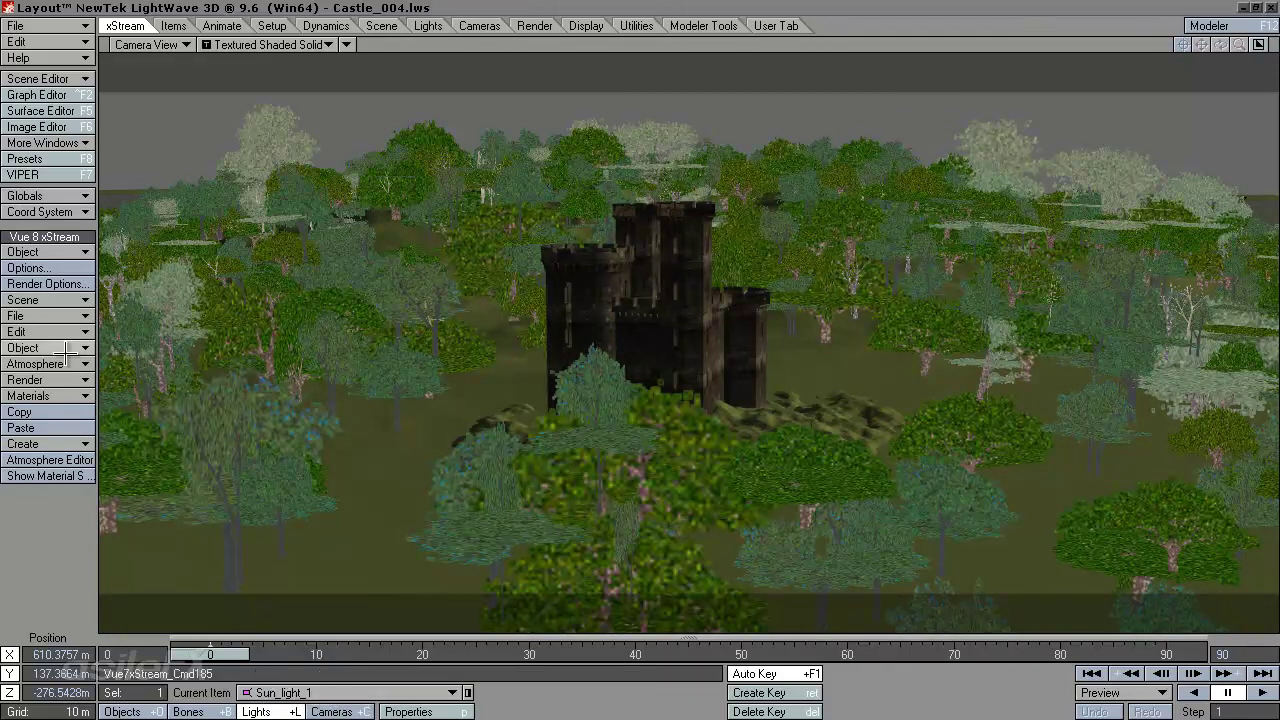
Open the Vue Light Editor for the sun light, set its shadow density to 75%, and accept the change.
{"action": "left_click", "coordinate": [78, 252]}
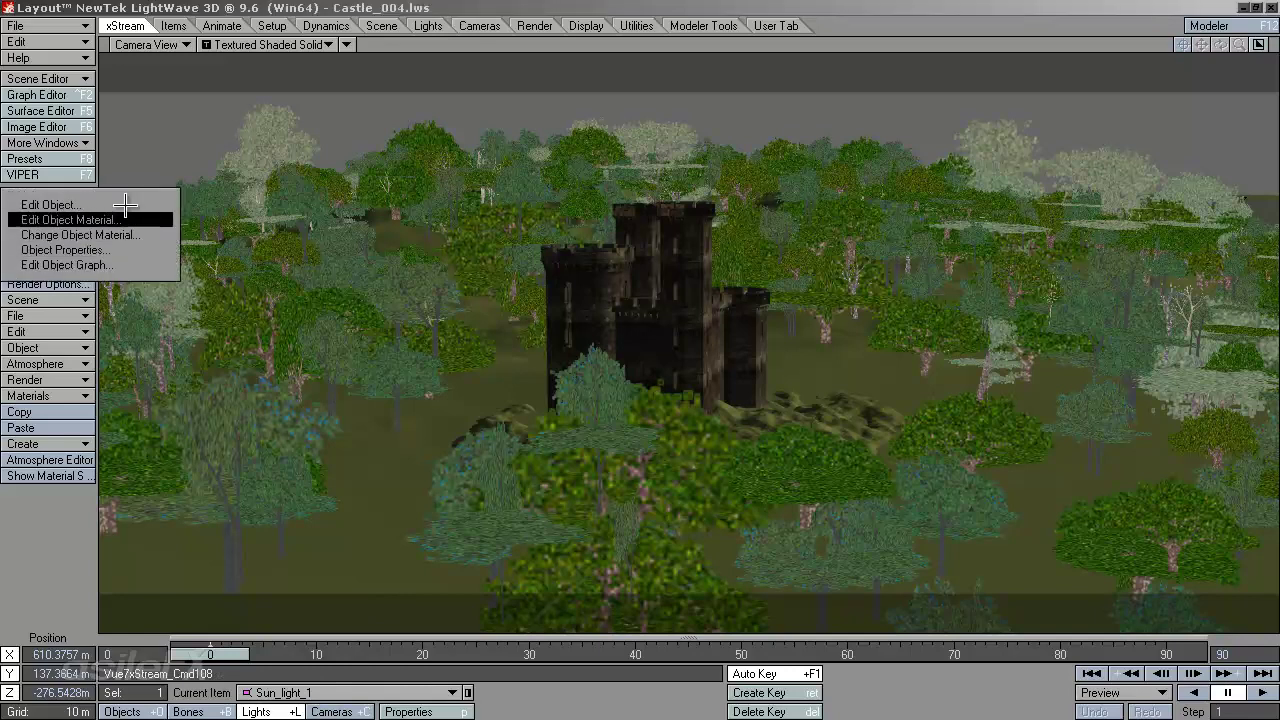
{"action": "left_click", "coordinate": [123, 203]}
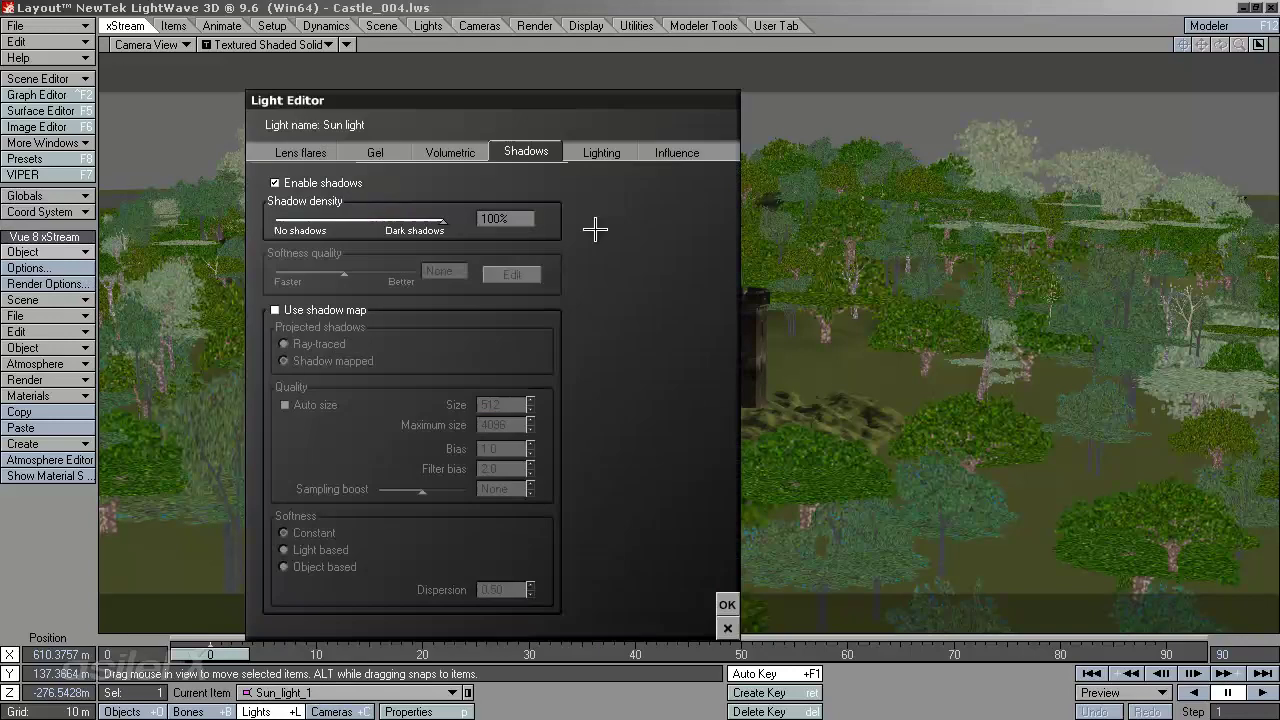
{"action": "left_click", "coordinate": [517, 213]}
{"action": "type", "text": "80"}
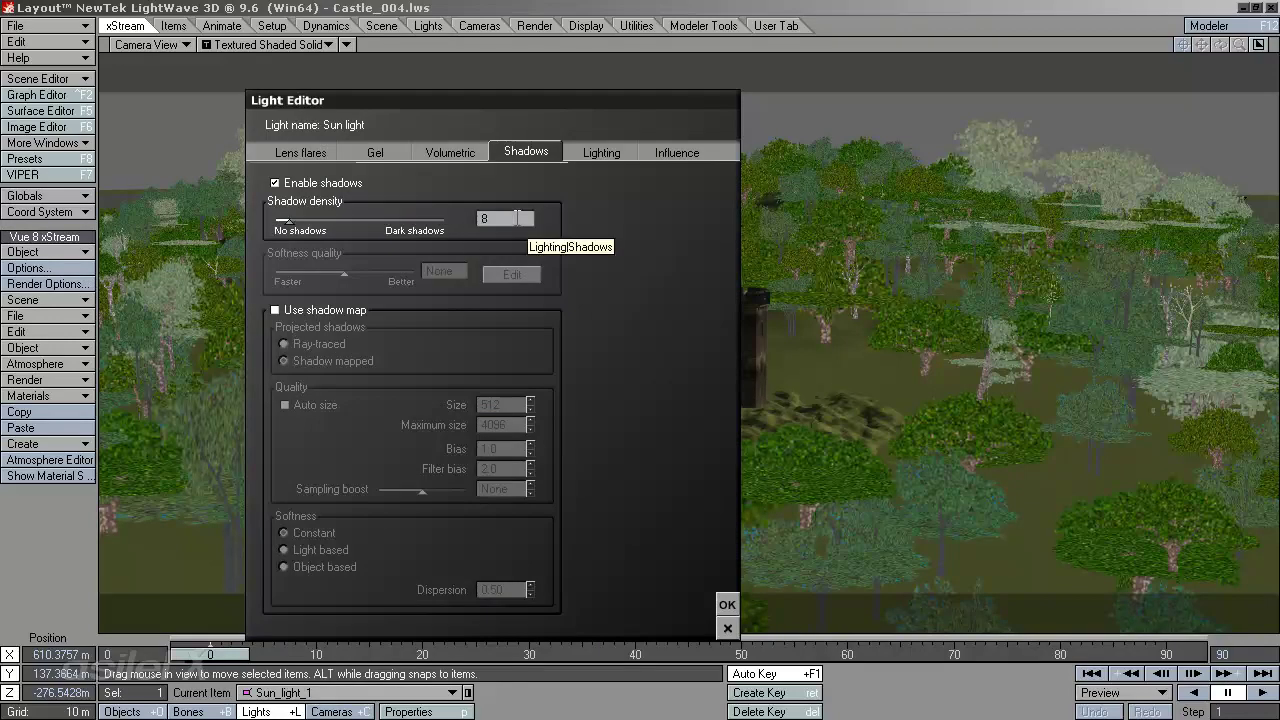
{"action": "key", "text": "BackSpace"}
{"action": "key", "text": "BackSpace"}
{"action": "type", "text": "75"}
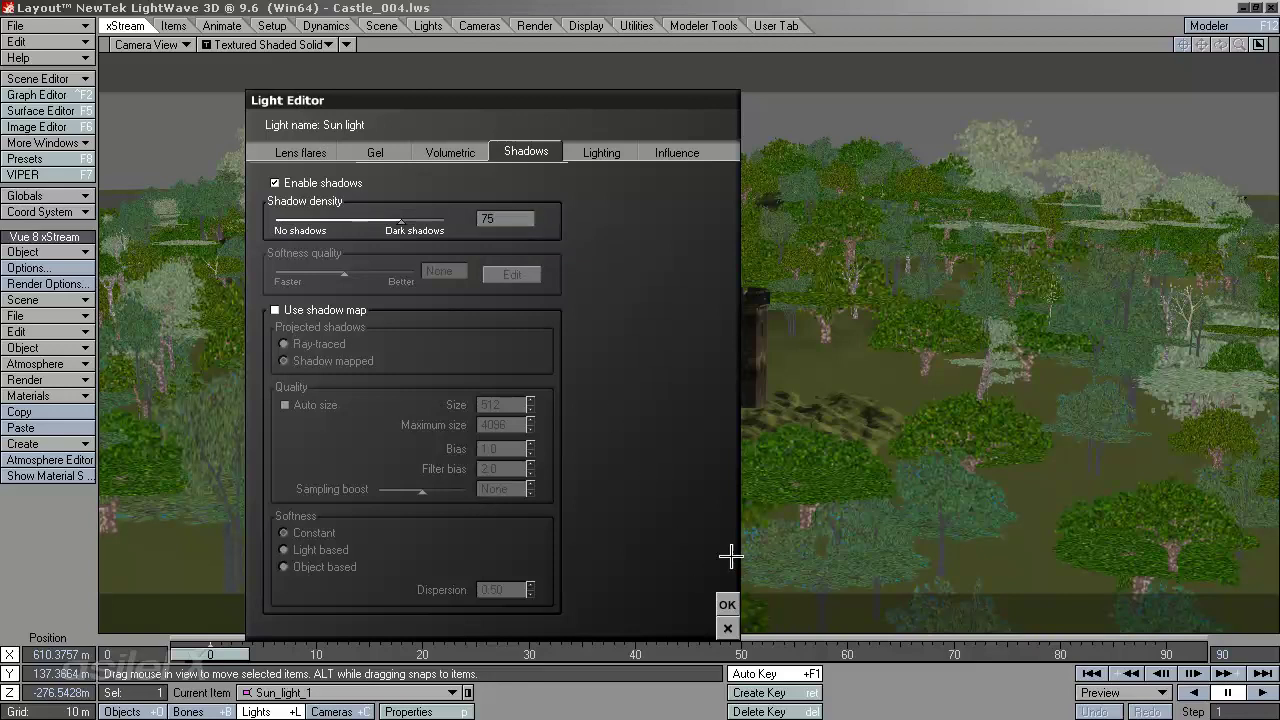
{"action": "key", "text": "Return"}
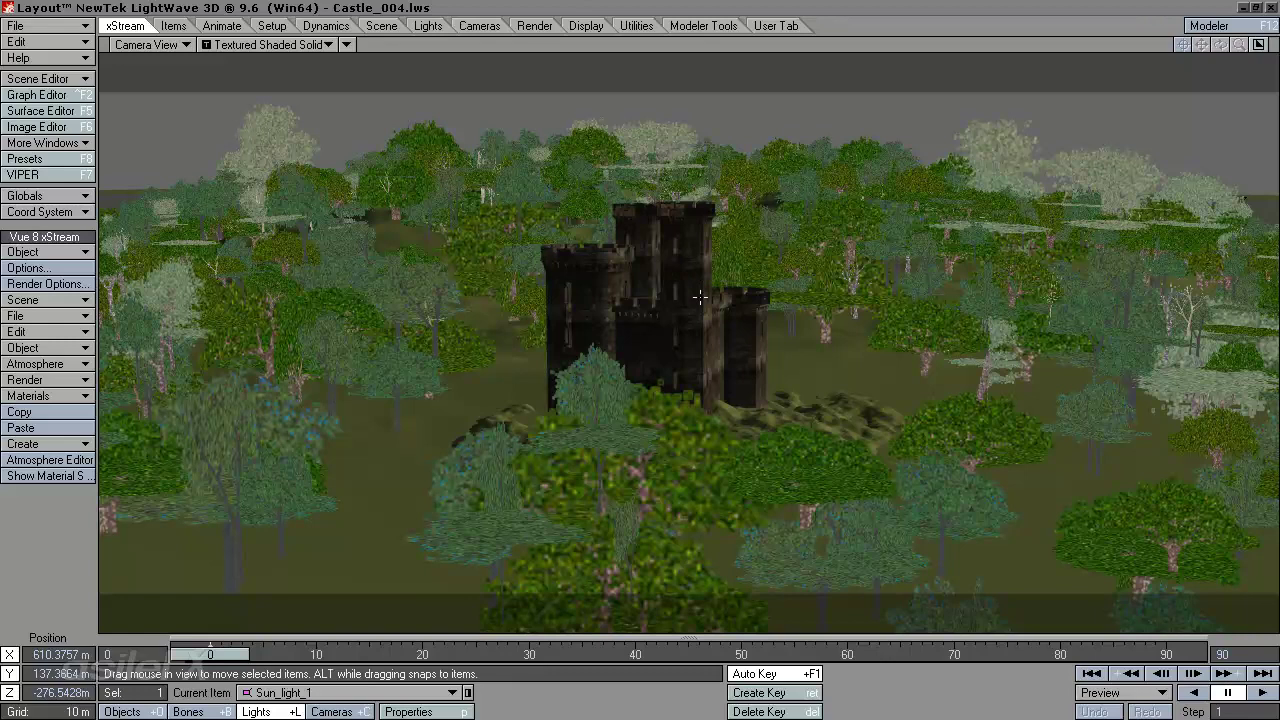
Set the shadow color of the sun light to RGB 15, 15, 15.
{"action": "key", "text": "p"}
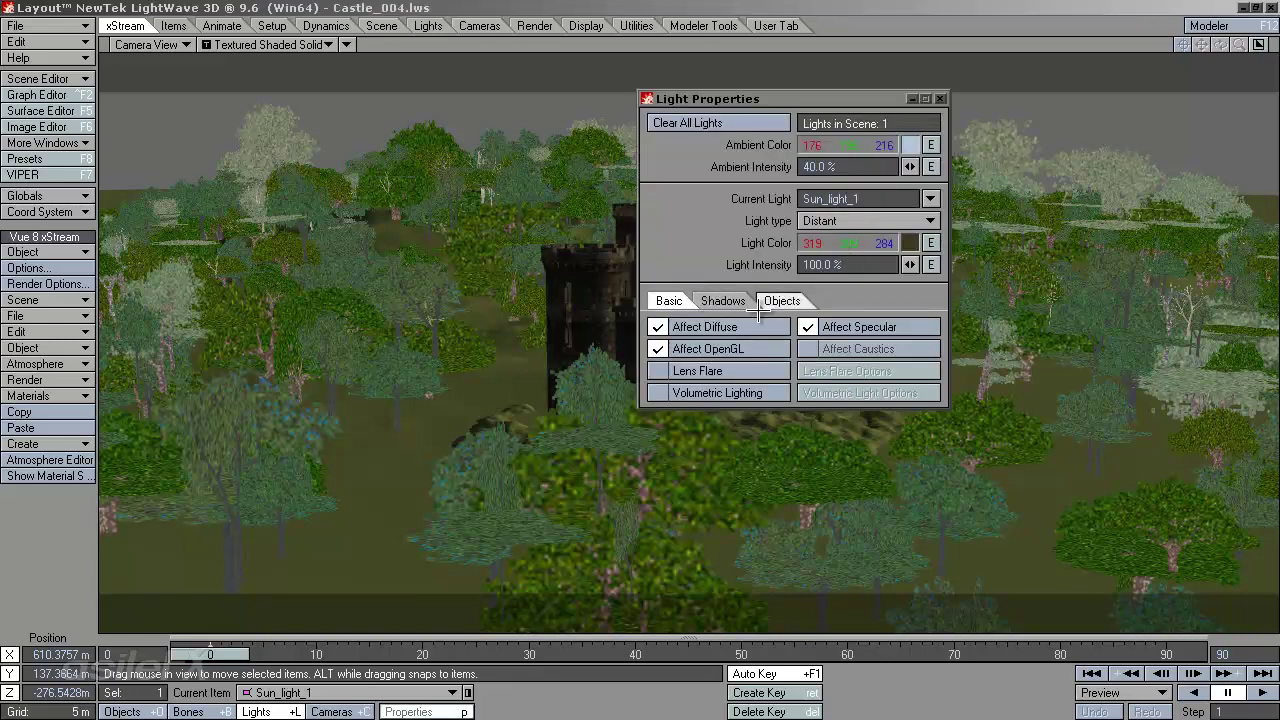
{"action": "left_click", "coordinate": [722, 301]}
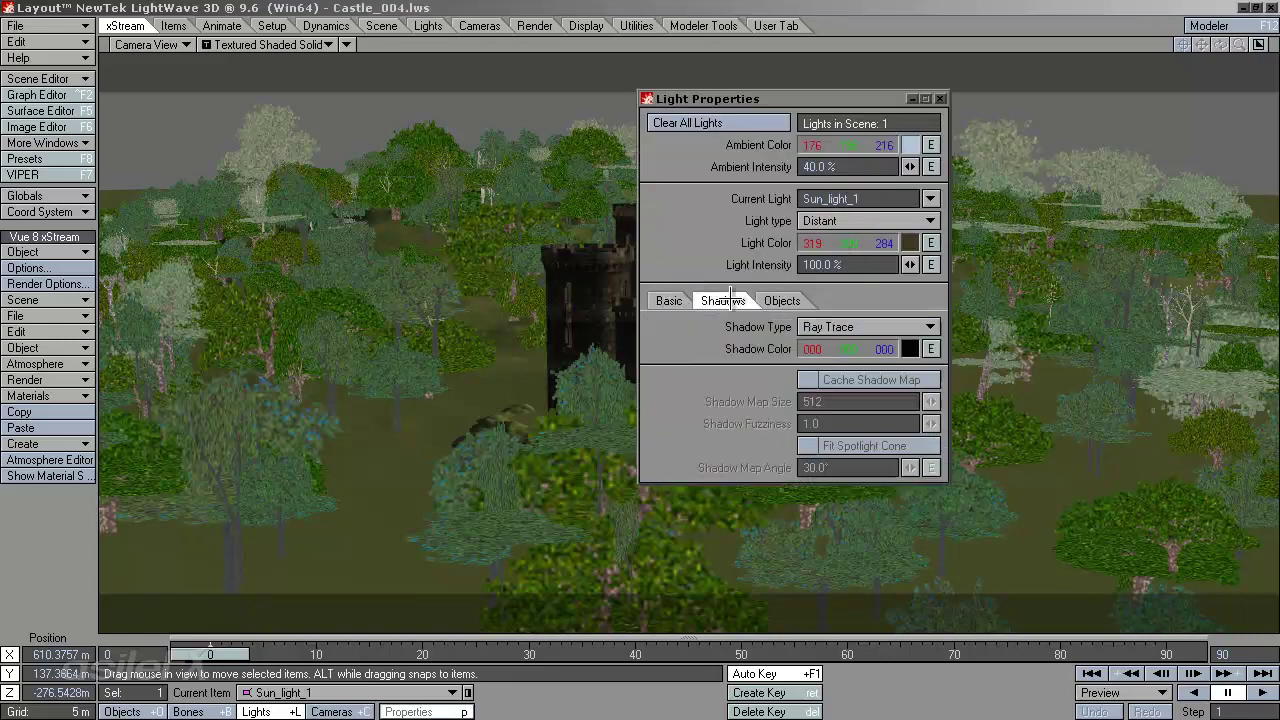
{"action": "left_click", "coordinate": [909, 348]}
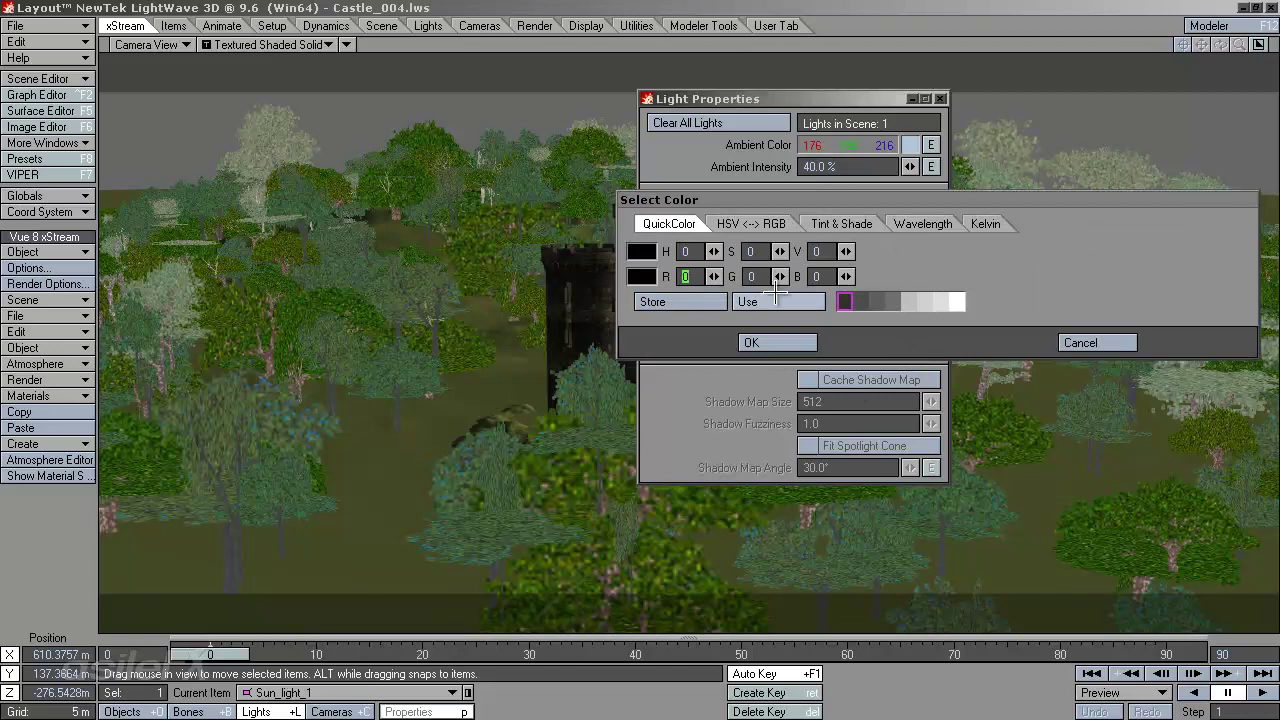
{"action": "left_click", "coordinate": [763, 276]}
{"action": "type", "text": "15"}
{"action": "key", "text": "Tab"}
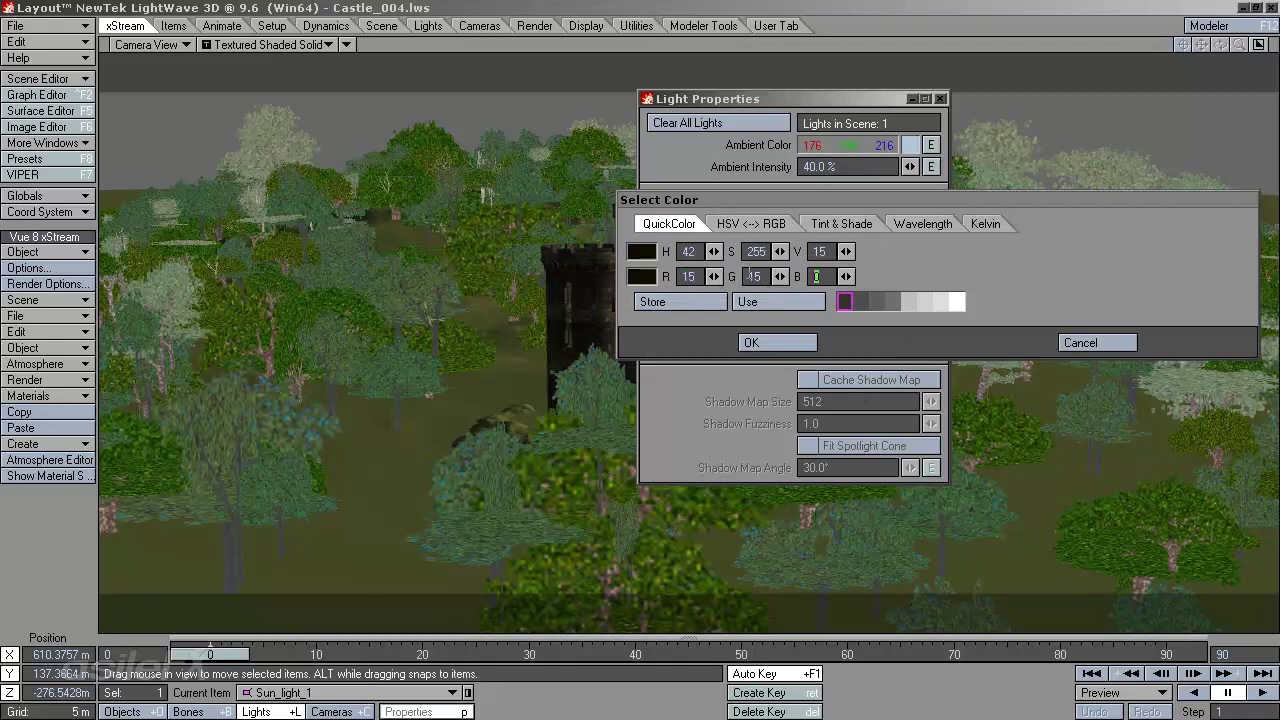
{"action": "type", "text": "15"}
{"action": "key", "text": "Tab"}
{"action": "left_click", "coordinate": [773, 341]}
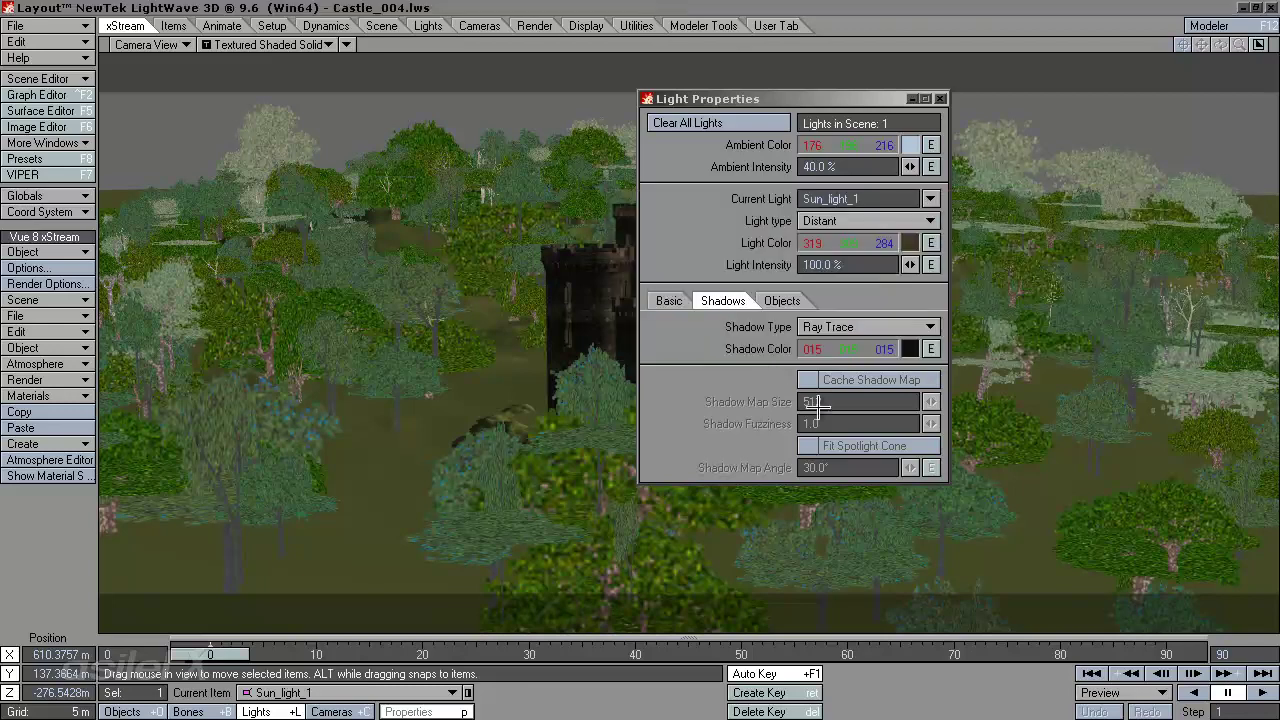
Close the light properties, render the current frame to examine the shadows on the castle and forest, and close the rendered image.
{"action": "left_click", "coordinate": [782, 300]}
{"action": "left_click", "coordinate": [723, 300]}
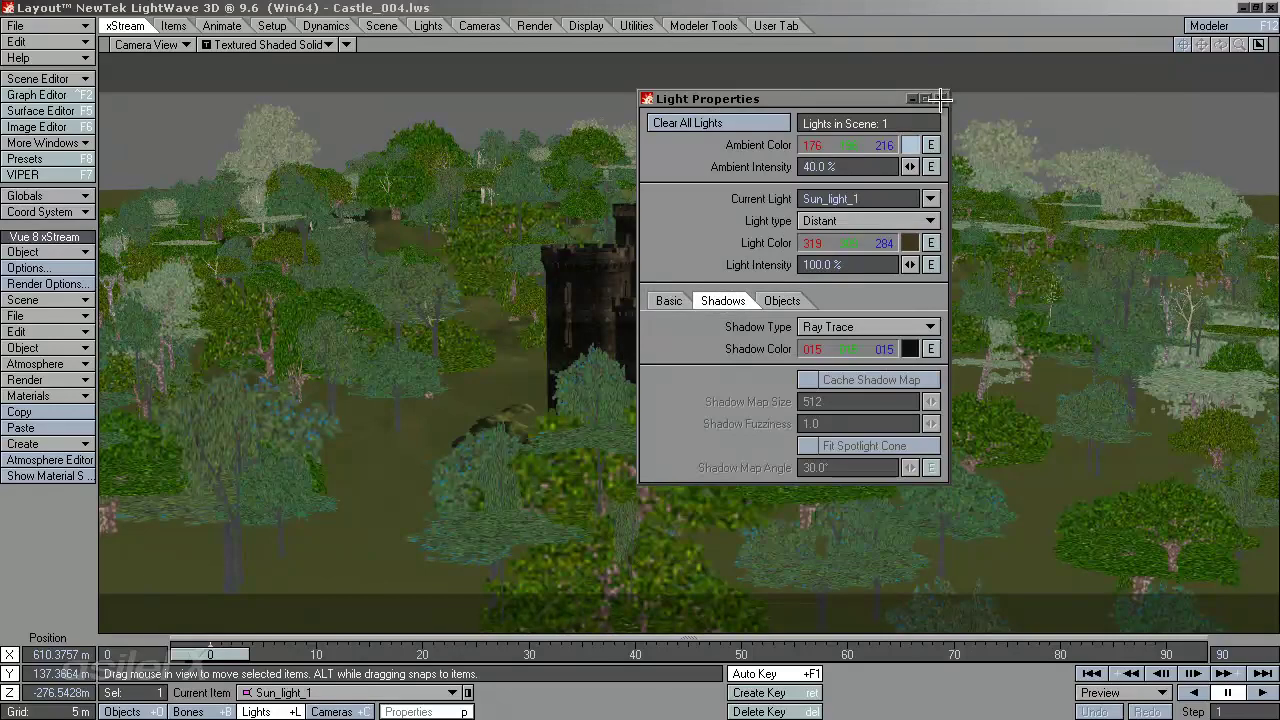
{"action": "left_click", "coordinate": [940, 98]}
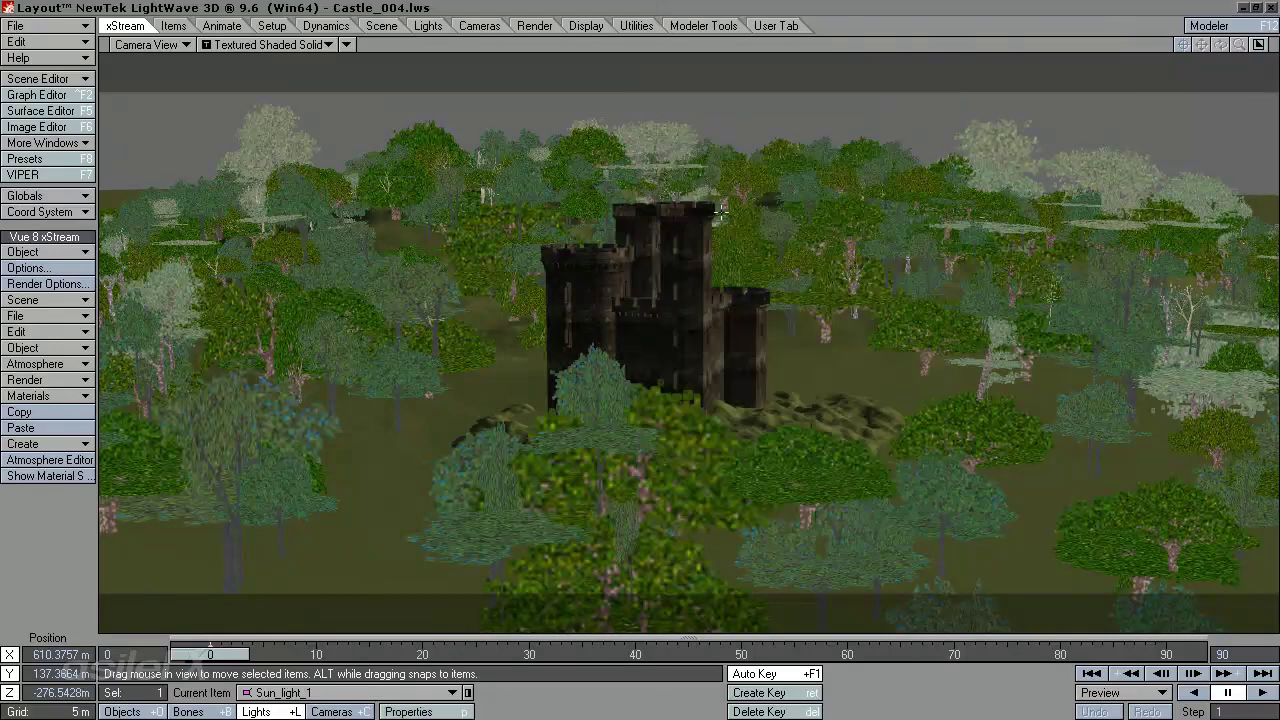
{"action": "key", "text": "F9"}
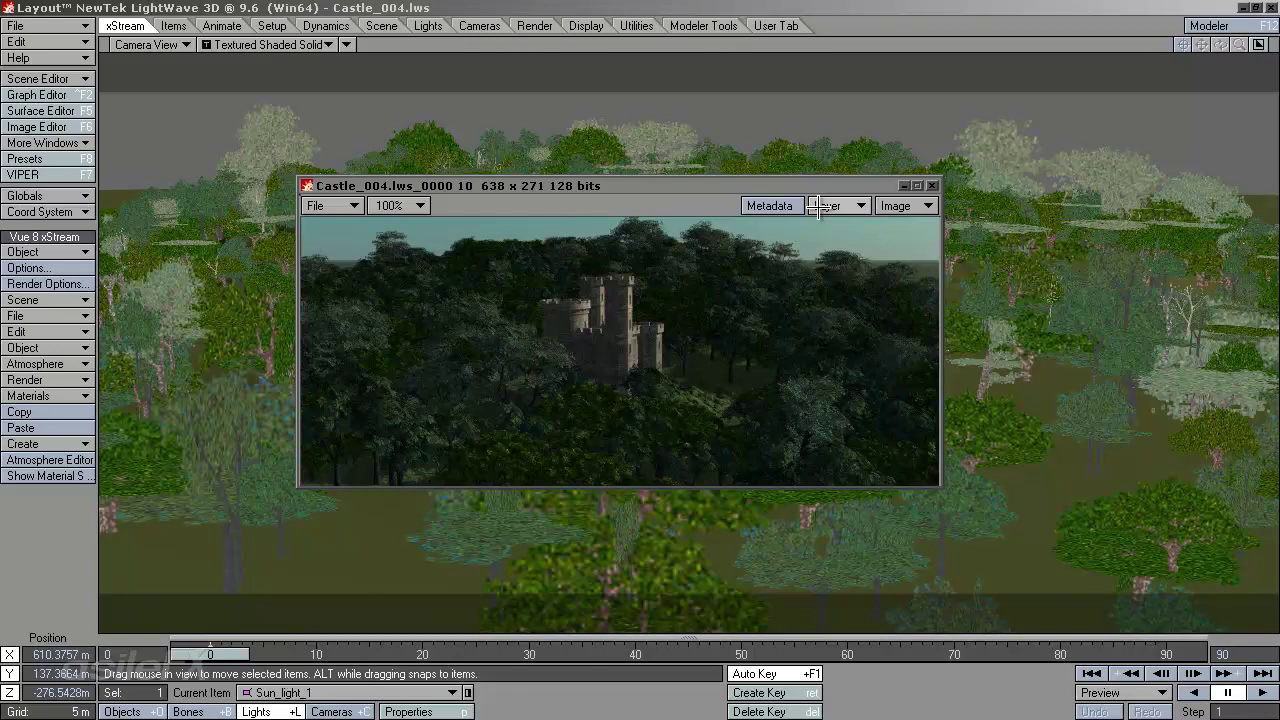
{"action": "left_click", "coordinate": [931, 185]}
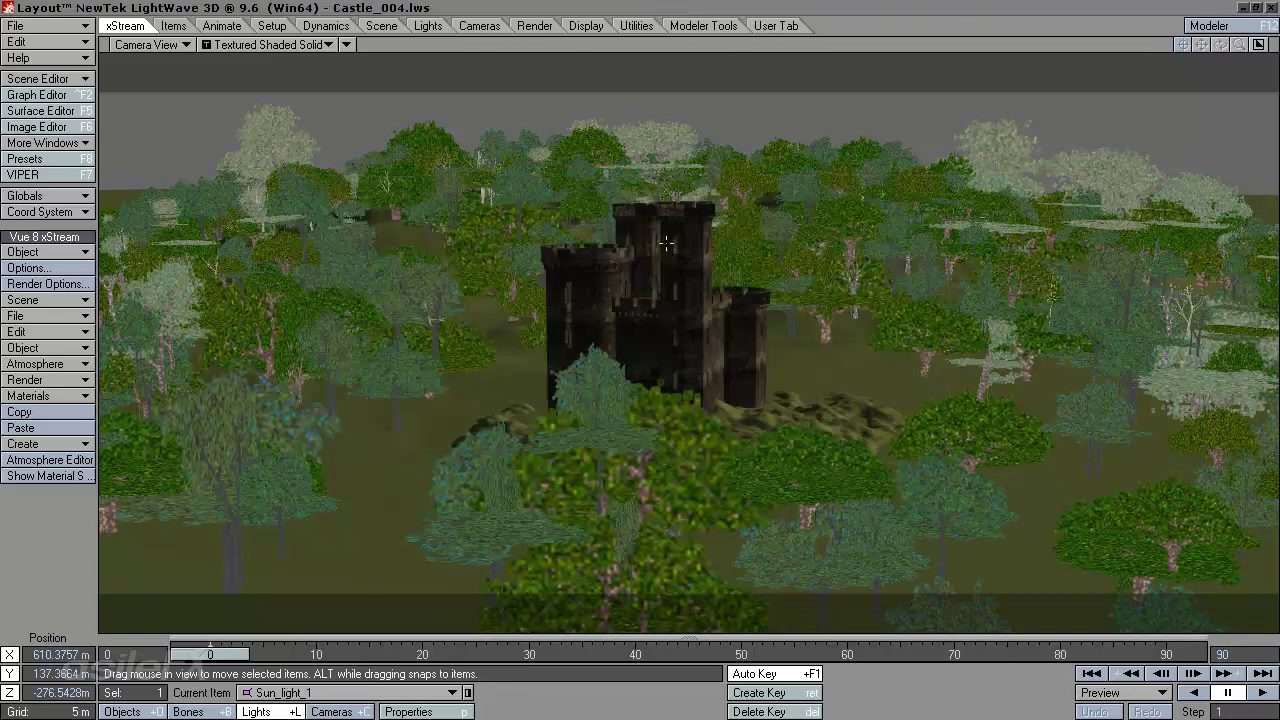
Reopen the sun light's properties and set the scene's ambient intensity to 0%.
{"action": "key", "text": "shift+o"}
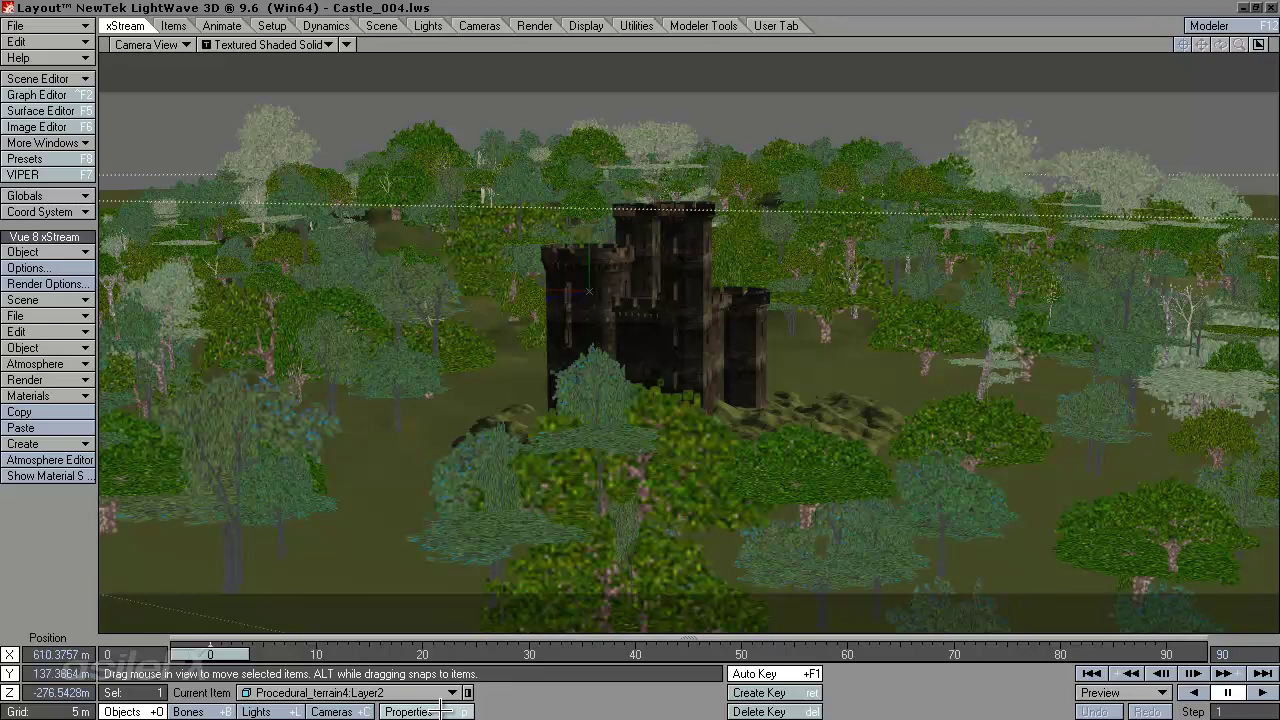
{"action": "key", "text": "shift+l"}
{"action": "left_click", "coordinate": [430, 711]}
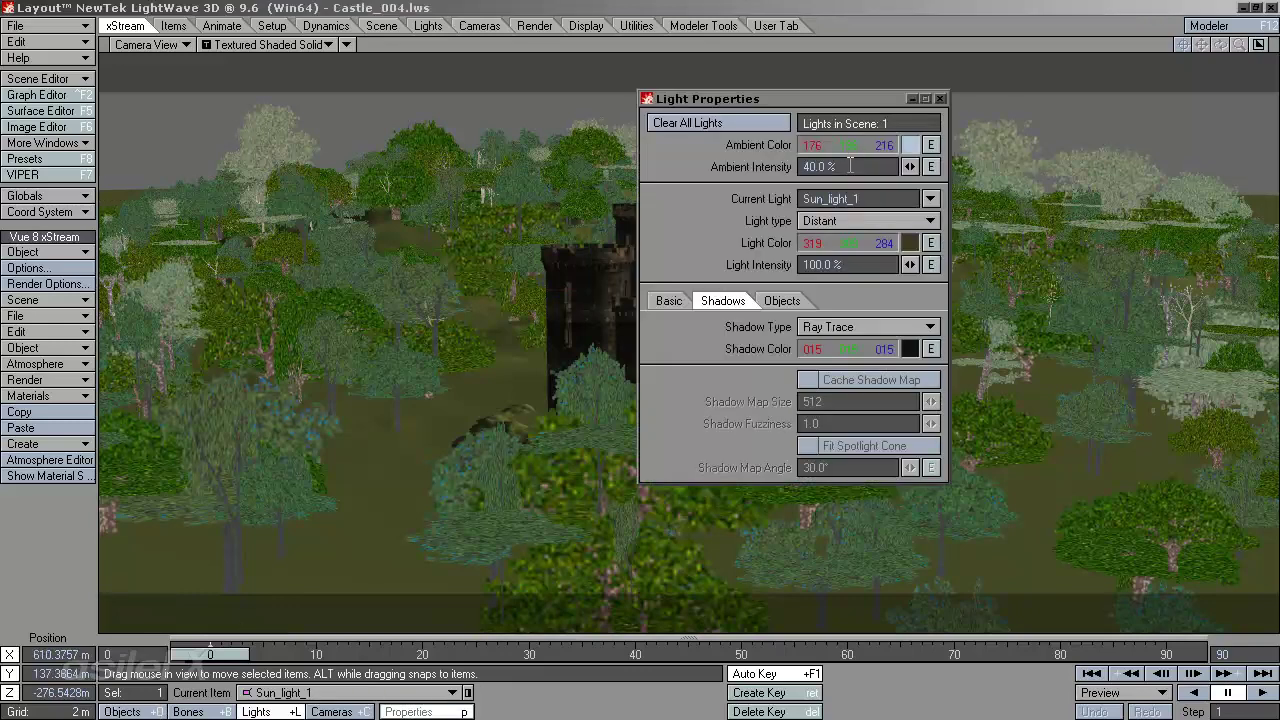
{"action": "type", "text": "0"}
{"action": "key", "text": "Tab"}
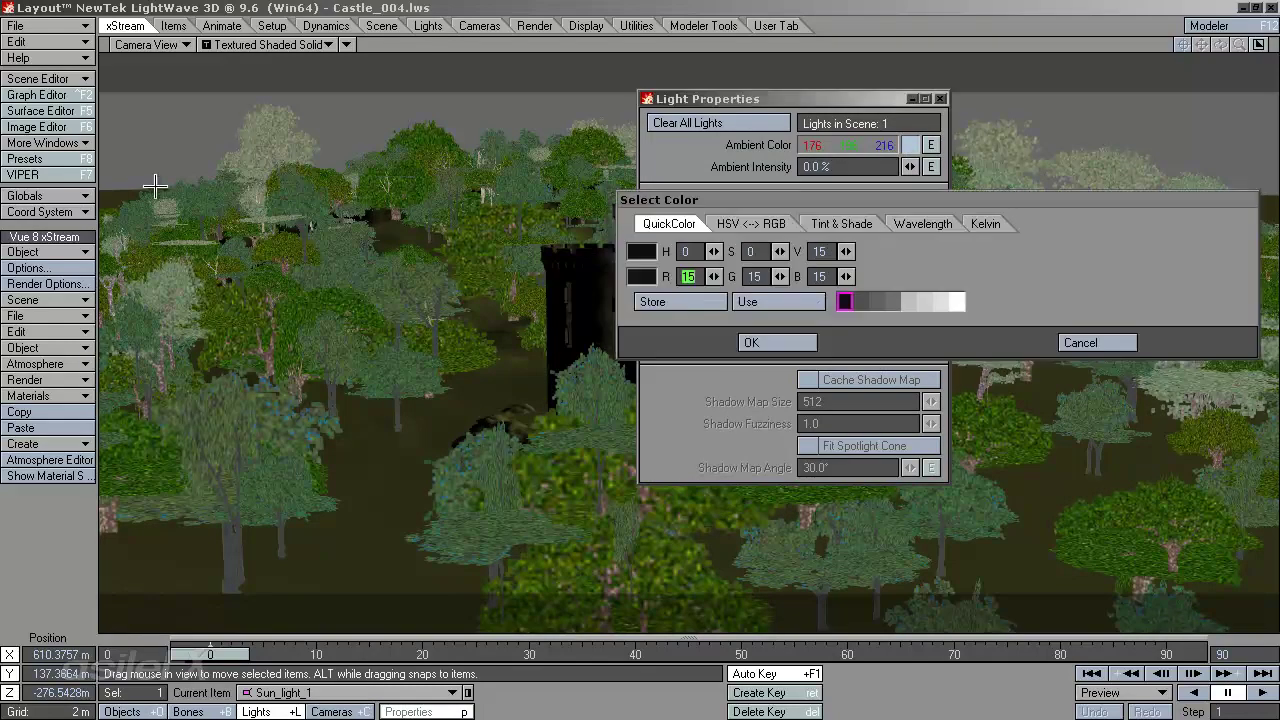
Reset the sun light's shadow color to RGB 0, 0, 0 and close the light properties.
{"action": "left_click", "coordinate": [906, 349]}
{"action": "type", "text": "0"}
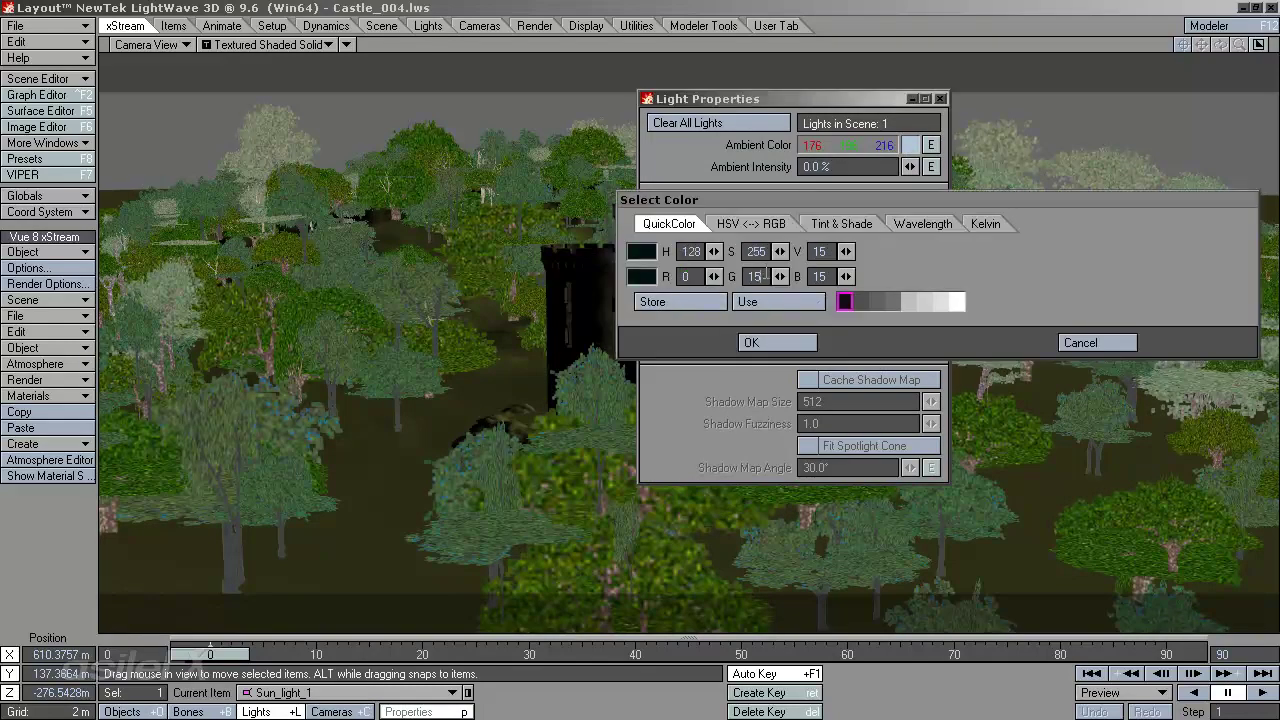
{"action": "key", "text": "Tab"}
{"action": "type", "text": "0"}
{"action": "key", "text": "Tab"}
{"action": "type", "text": "0"}
{"action": "key", "text": "Tab"}
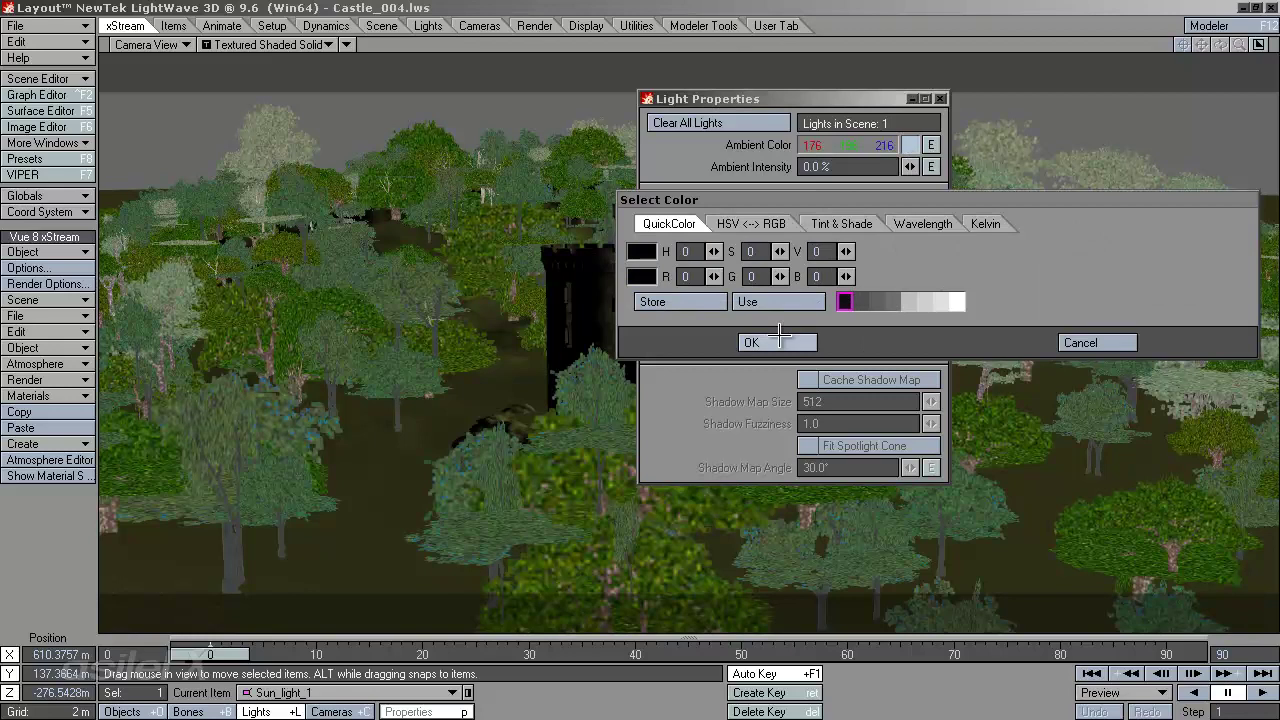
{"action": "key", "text": "Return"}
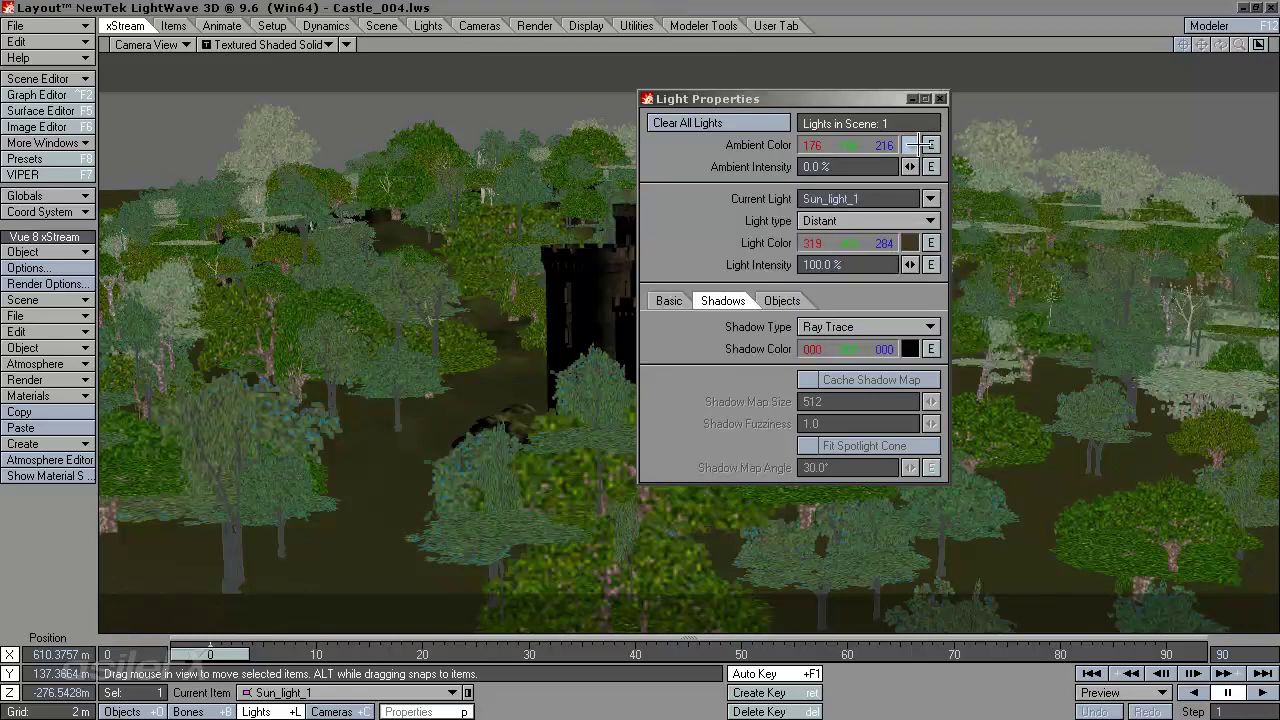
{"action": "left_click", "coordinate": [939, 98]}
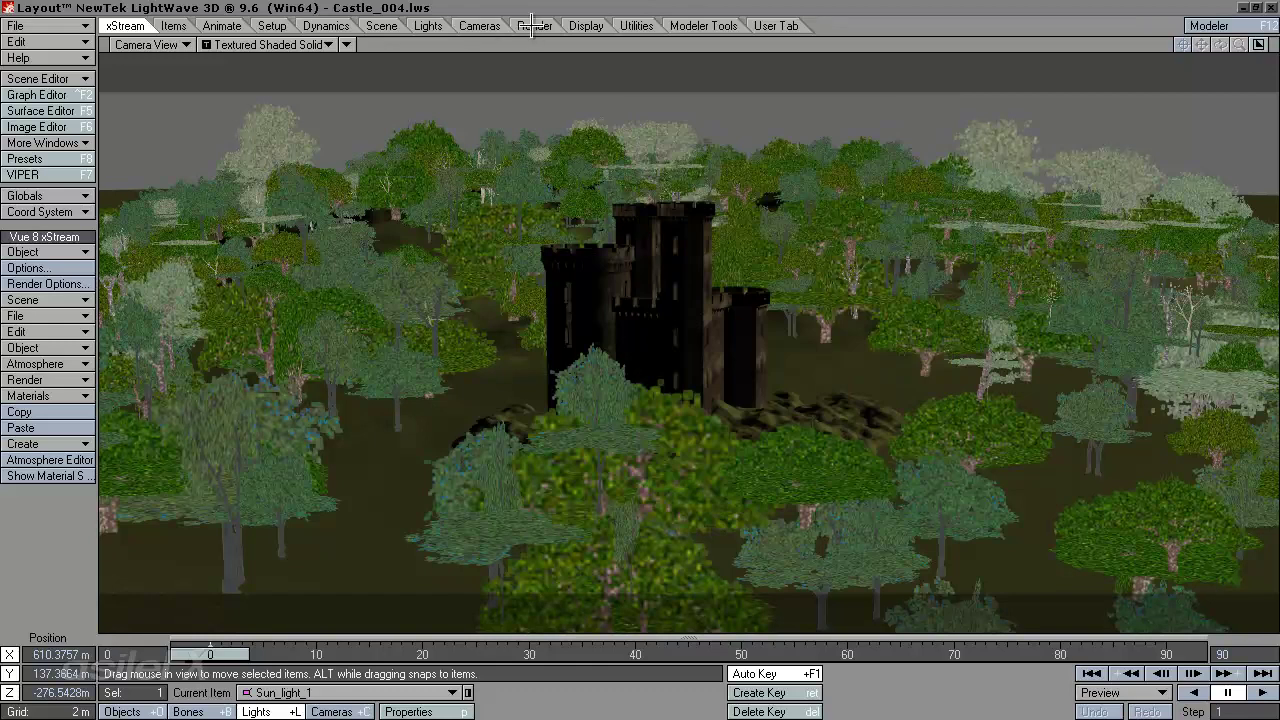
In the Vue Atmosphere Editor's sky, fog and haze settings, set aerial perspective to 1.5 and glow intensity to 16%.
{"action": "left_click", "coordinate": [40, 363]}
{"action": "left_click", "coordinate": [118, 371]}
{"action": "left_click", "coordinate": [210, 198]}
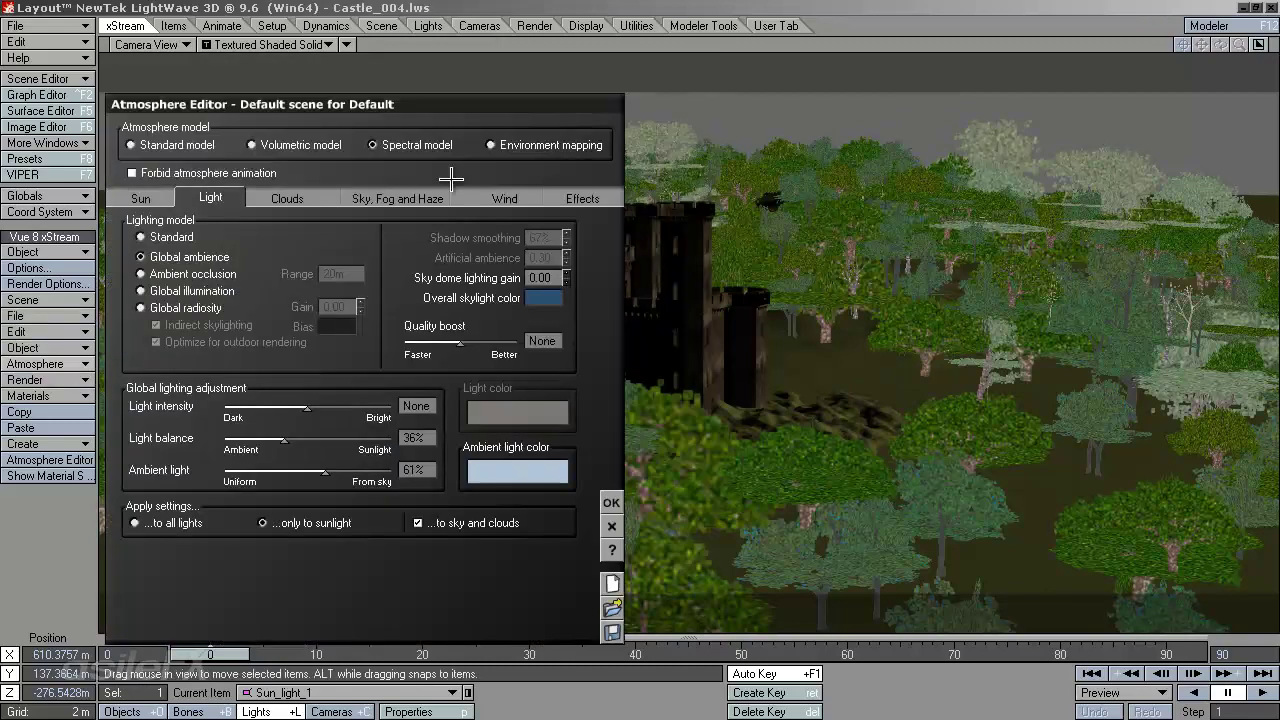
{"action": "left_click", "coordinate": [397, 197]}
{"action": "left_click", "coordinate": [410, 538]}
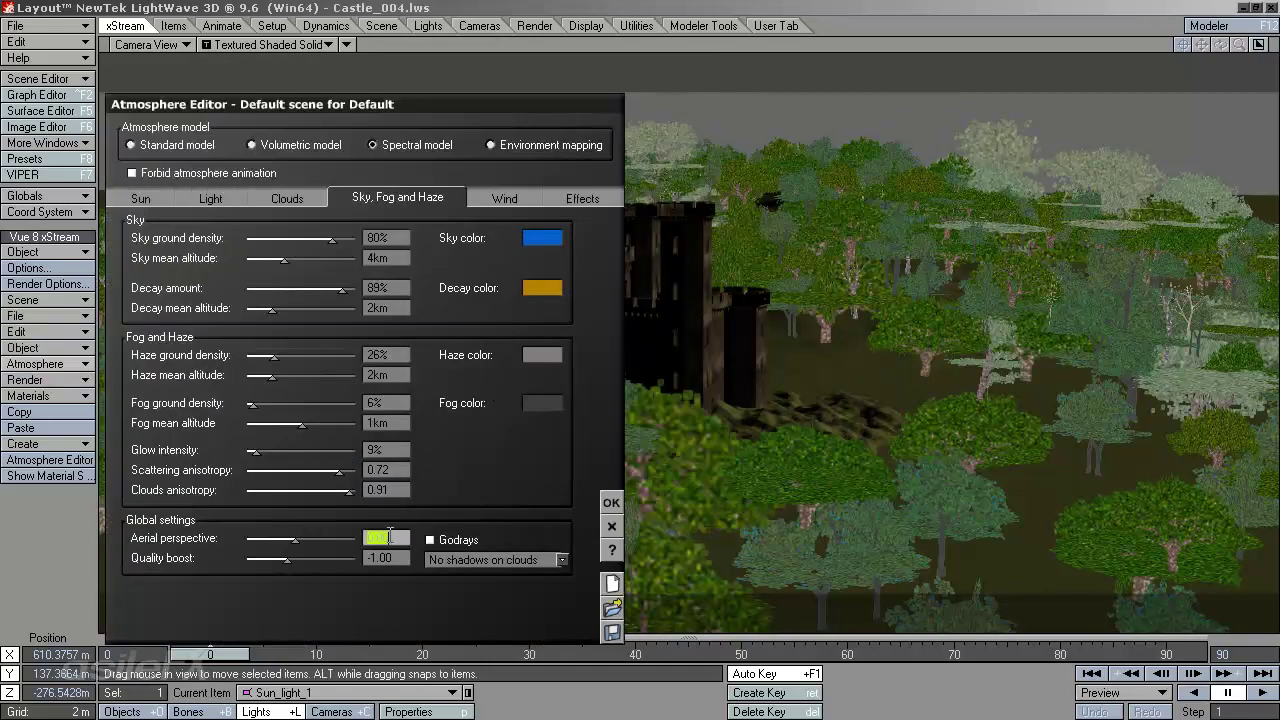
{"action": "type", "text": "1.5"}
{"action": "left_click", "coordinate": [396, 450]}
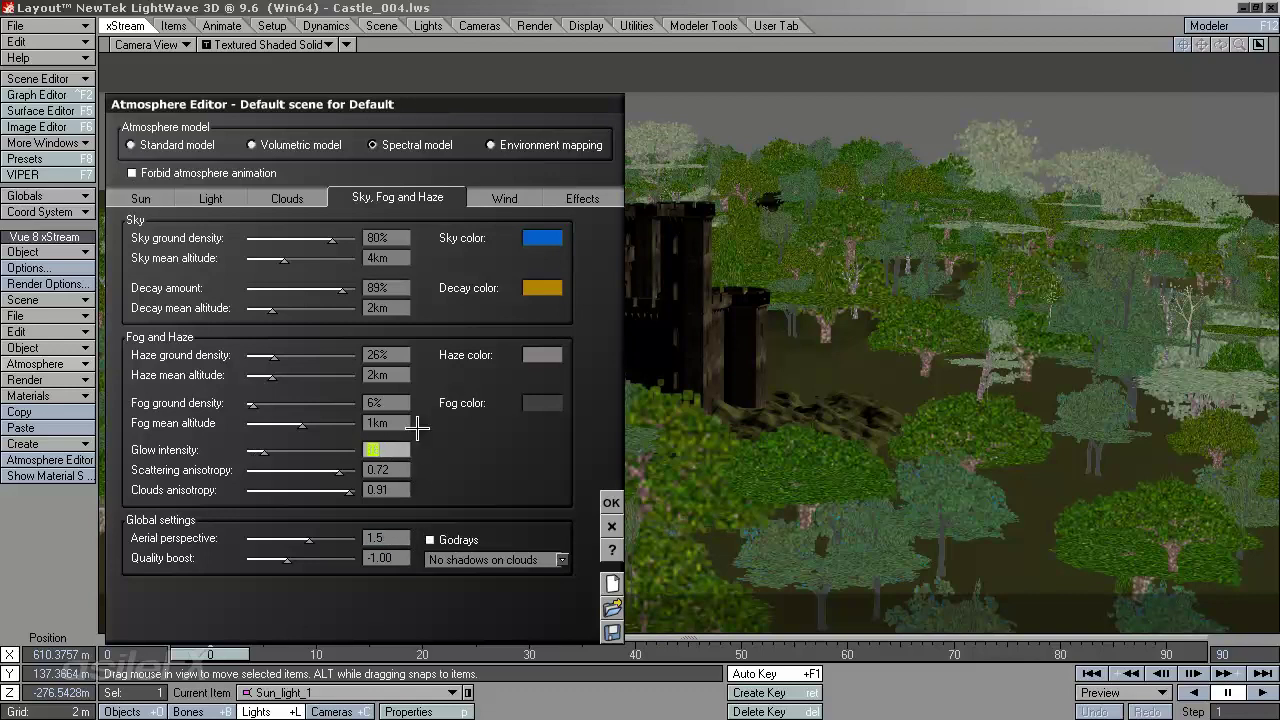
{"action": "type", "text": "16"}
Raise the atmosphere's global light intensity slightly, set its light balance to 50%, and accept the atmosphere changes.
{"action": "left_click", "coordinate": [186, 200]}
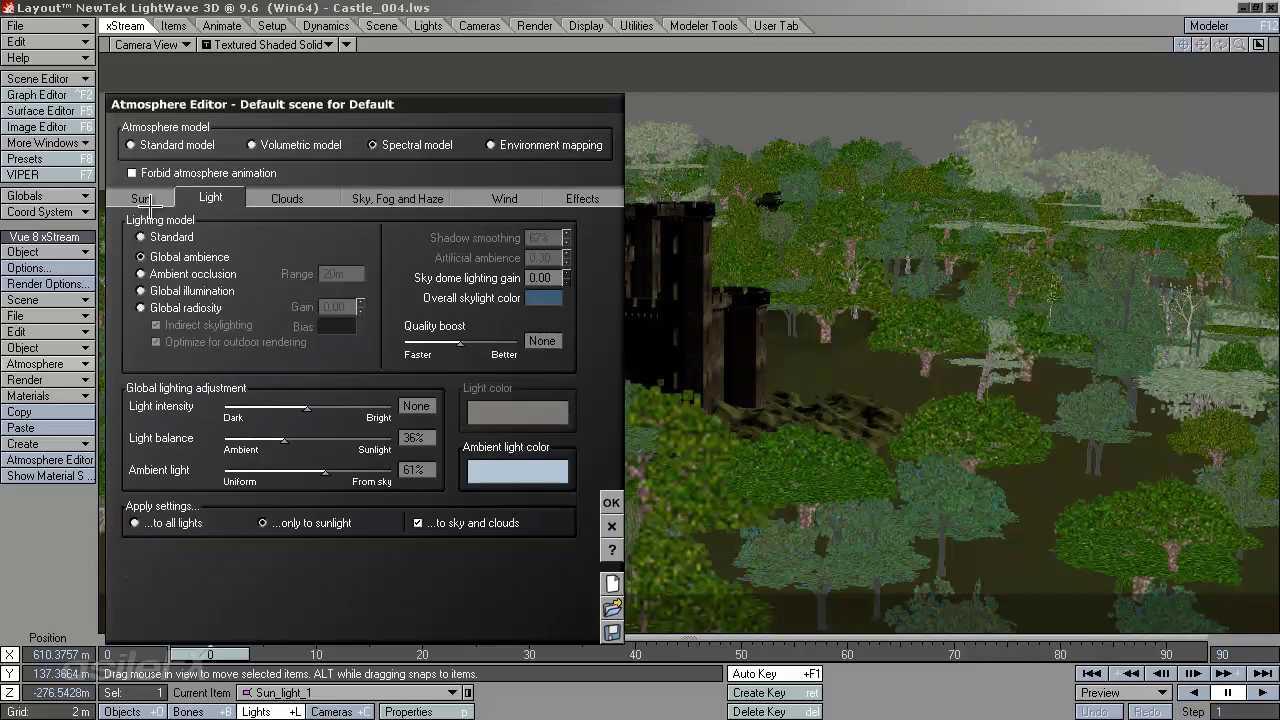
{"action": "left_click_drag", "start_coordinate": [307, 407], "coordinate": [318, 443]}
{"action": "left_click", "coordinate": [418, 437]}
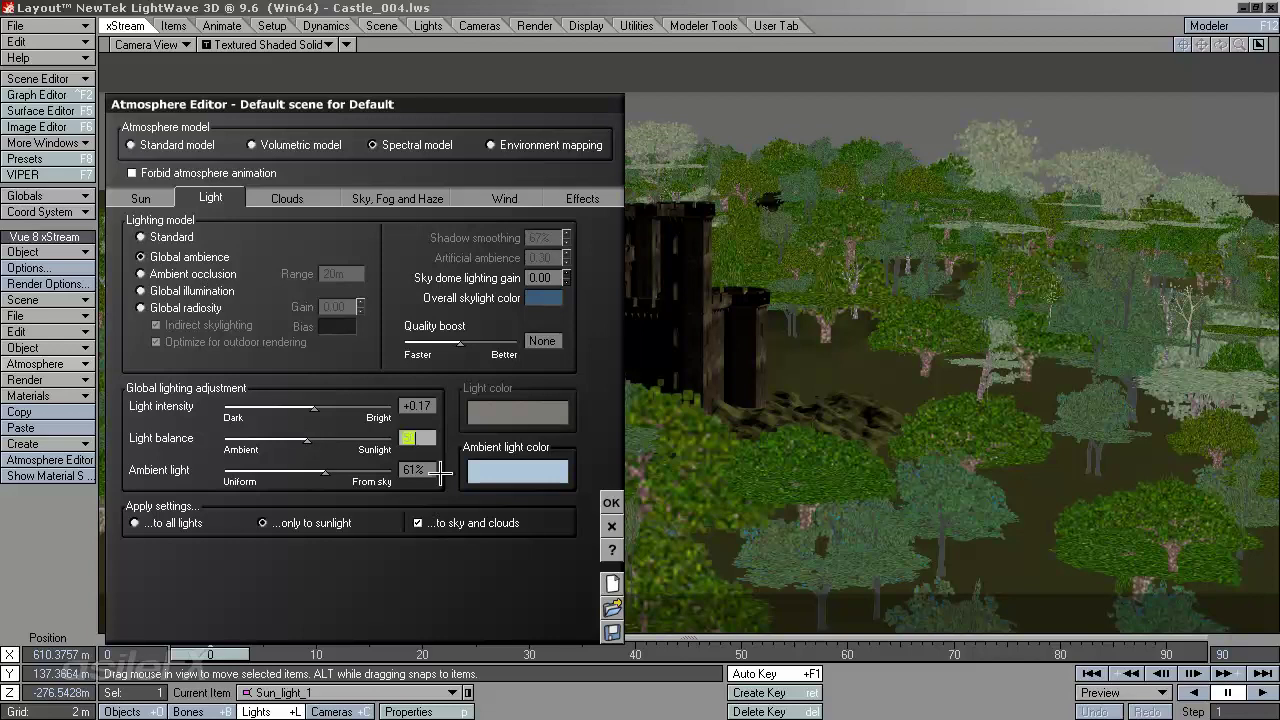
{"action": "type", "text": "50"}
{"action": "key", "text": "Tab"}
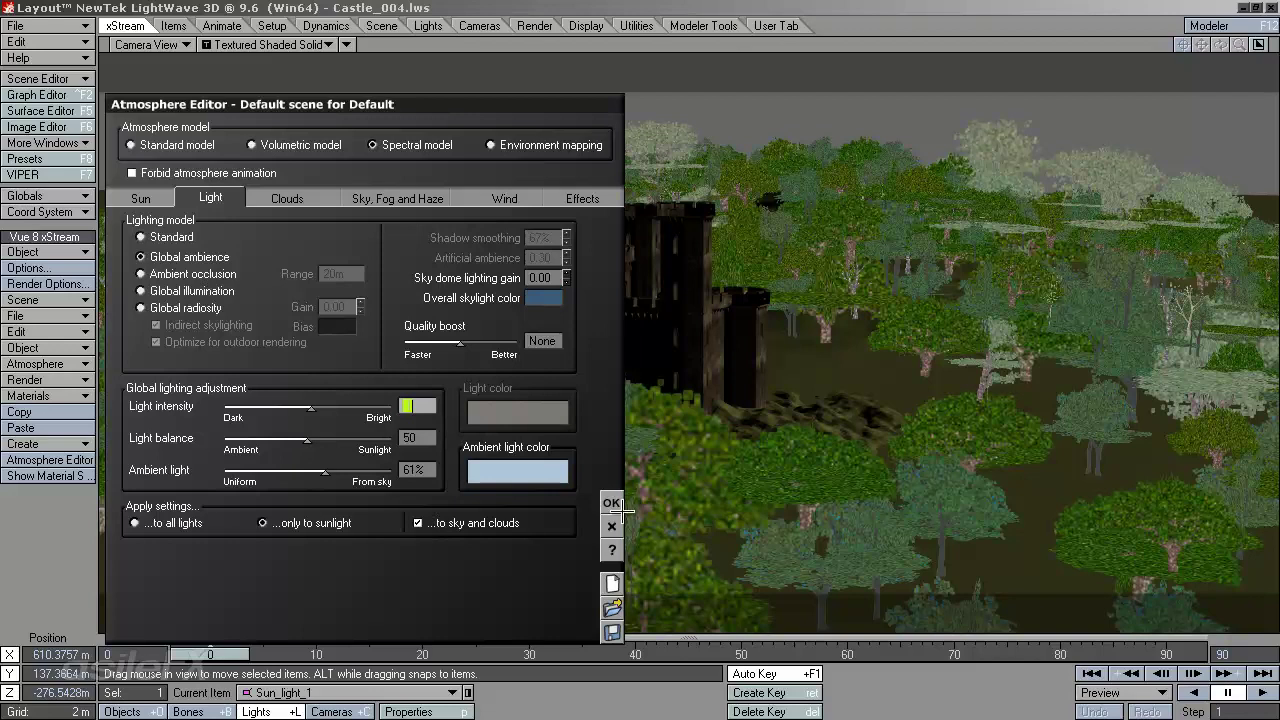
{"action": "left_click", "coordinate": [612, 503]}
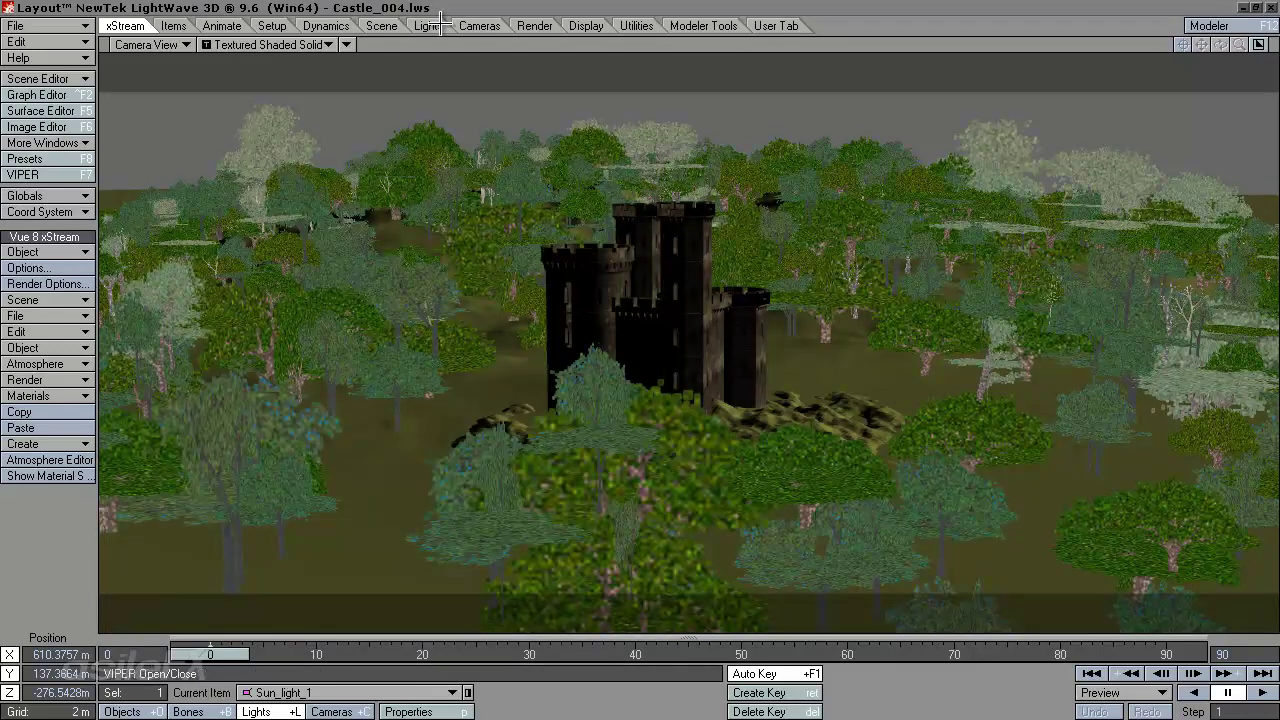
Enable radiosity in the render globals, keep the Final Gather type, and set rays per evaluation to 32.
{"action": "left_click", "coordinate": [535, 26]}
{"action": "left_click", "coordinate": [44, 252]}
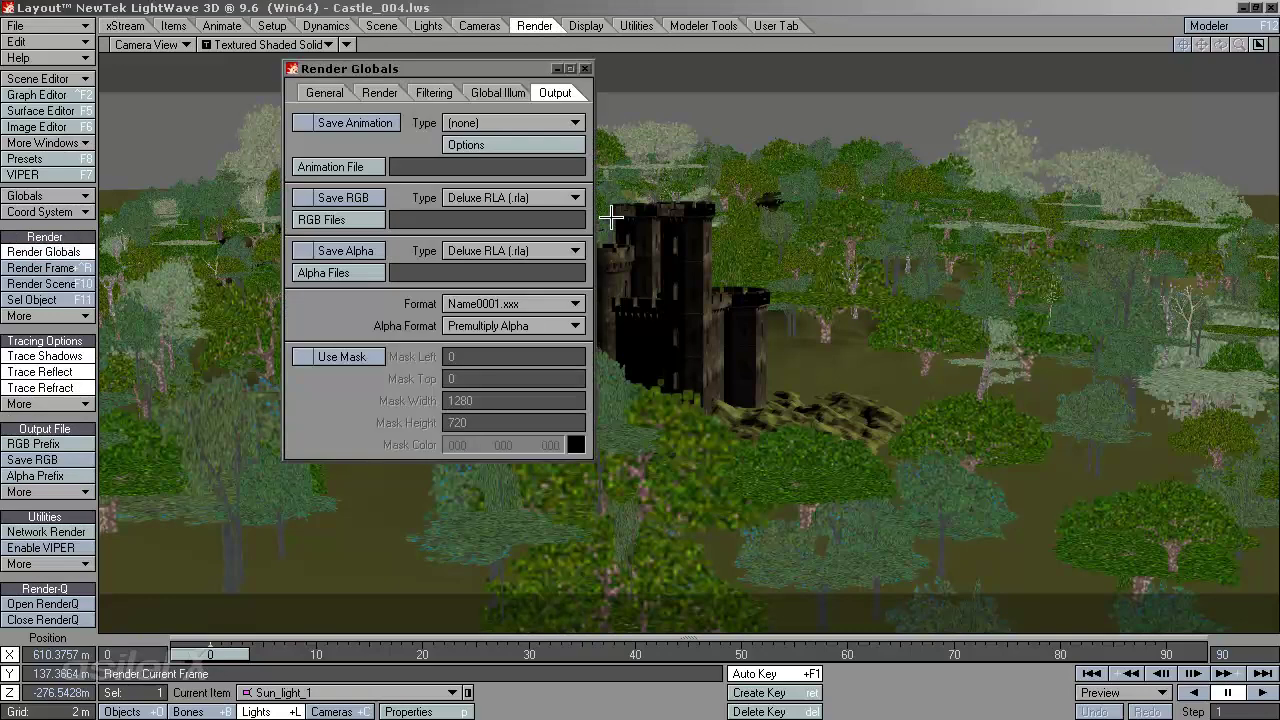
{"action": "left_click", "coordinate": [482, 94]}
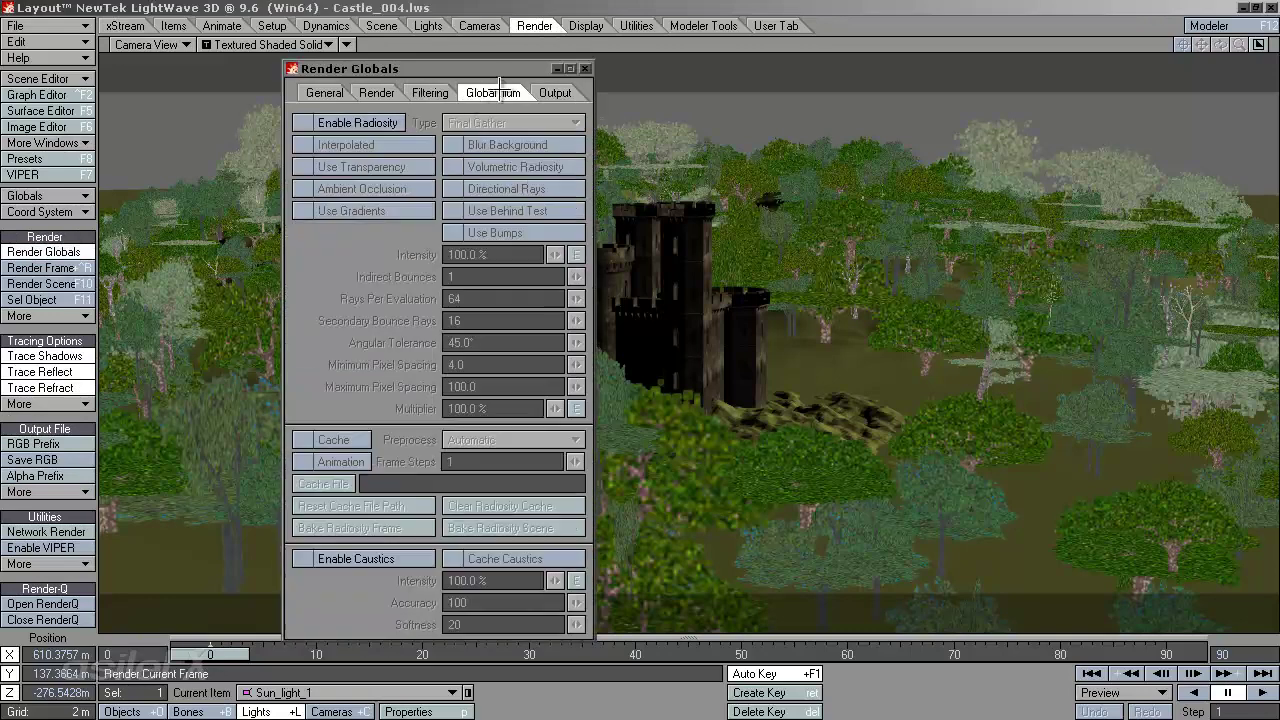
{"action": "left_click", "coordinate": [330, 122]}
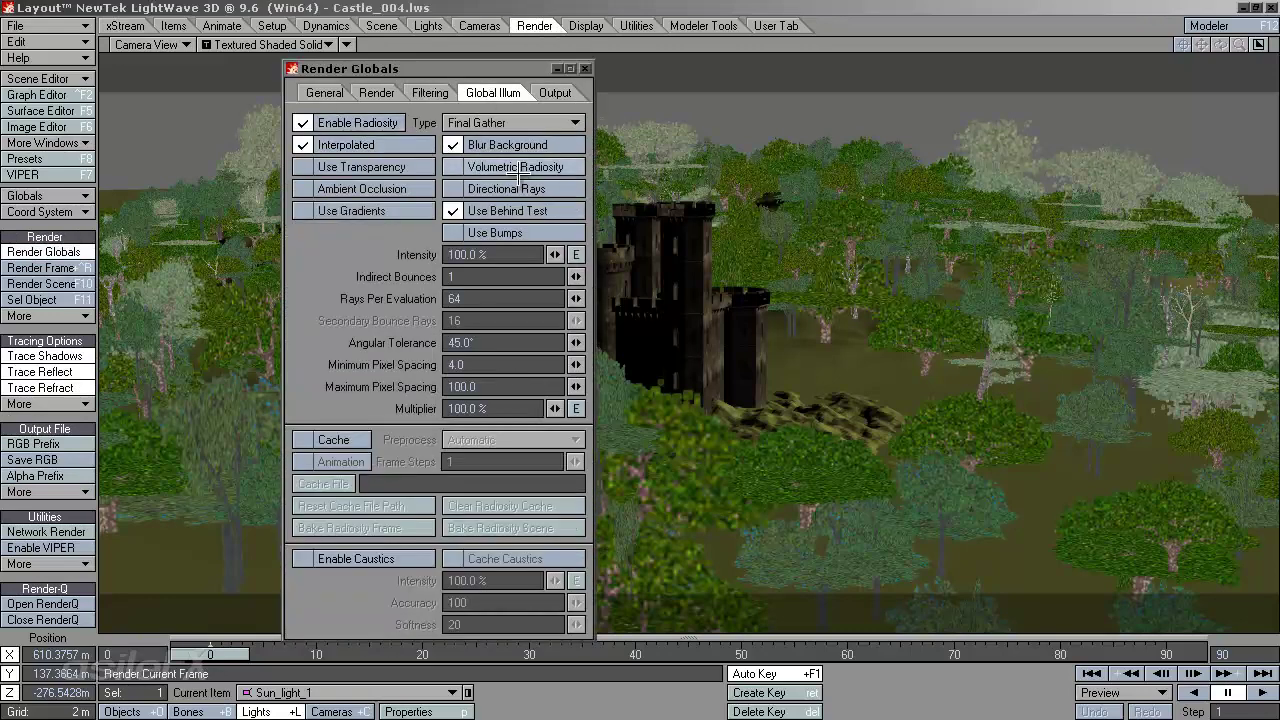
{"action": "left_click", "coordinate": [522, 122]}
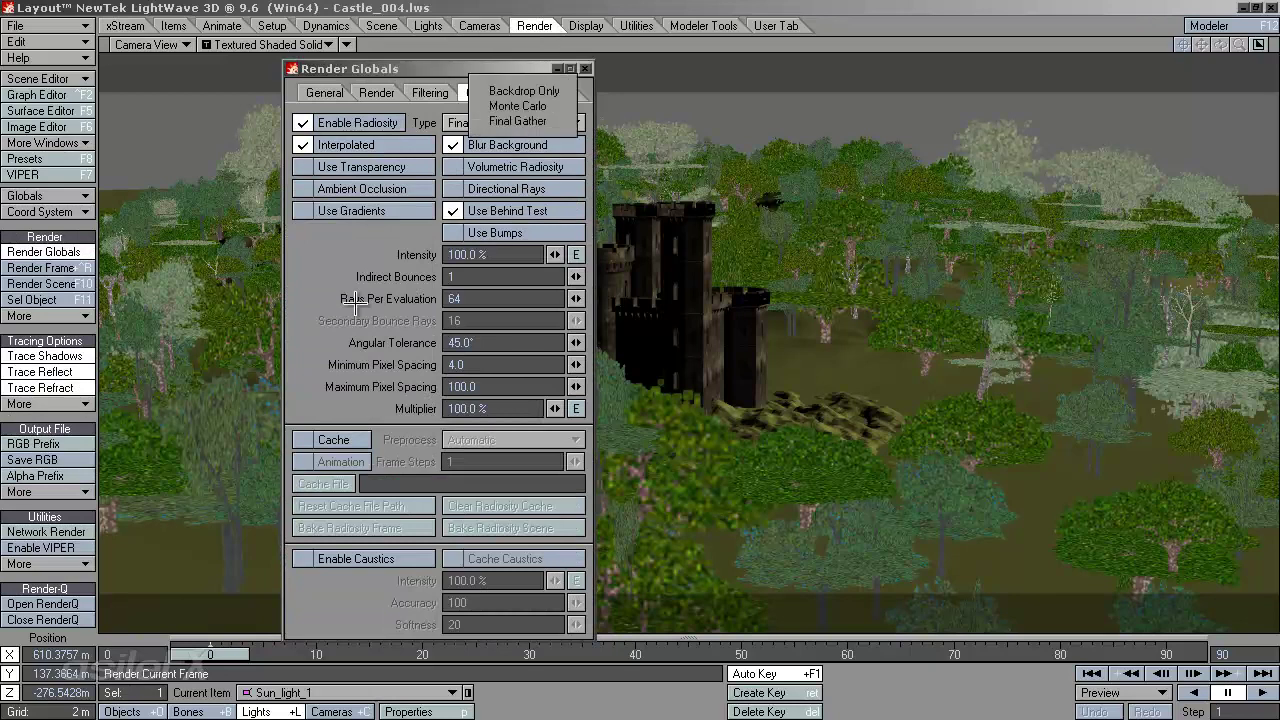
{"action": "left_click", "coordinate": [377, 270]}
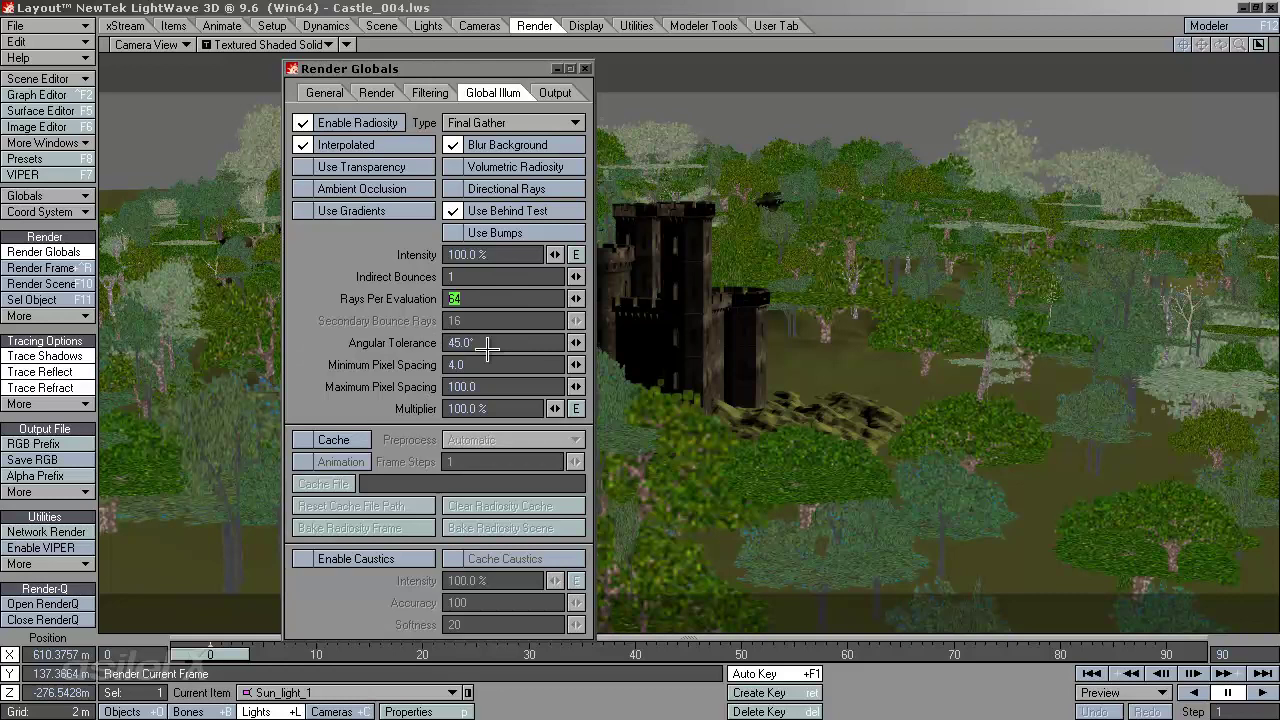
{"action": "key", "text": "Tab"}
{"action": "key", "text": "Tab"}
{"action": "key", "text": "Tab"}
{"action": "key", "text": "Tab"}
{"action": "key", "text": "Tab"}
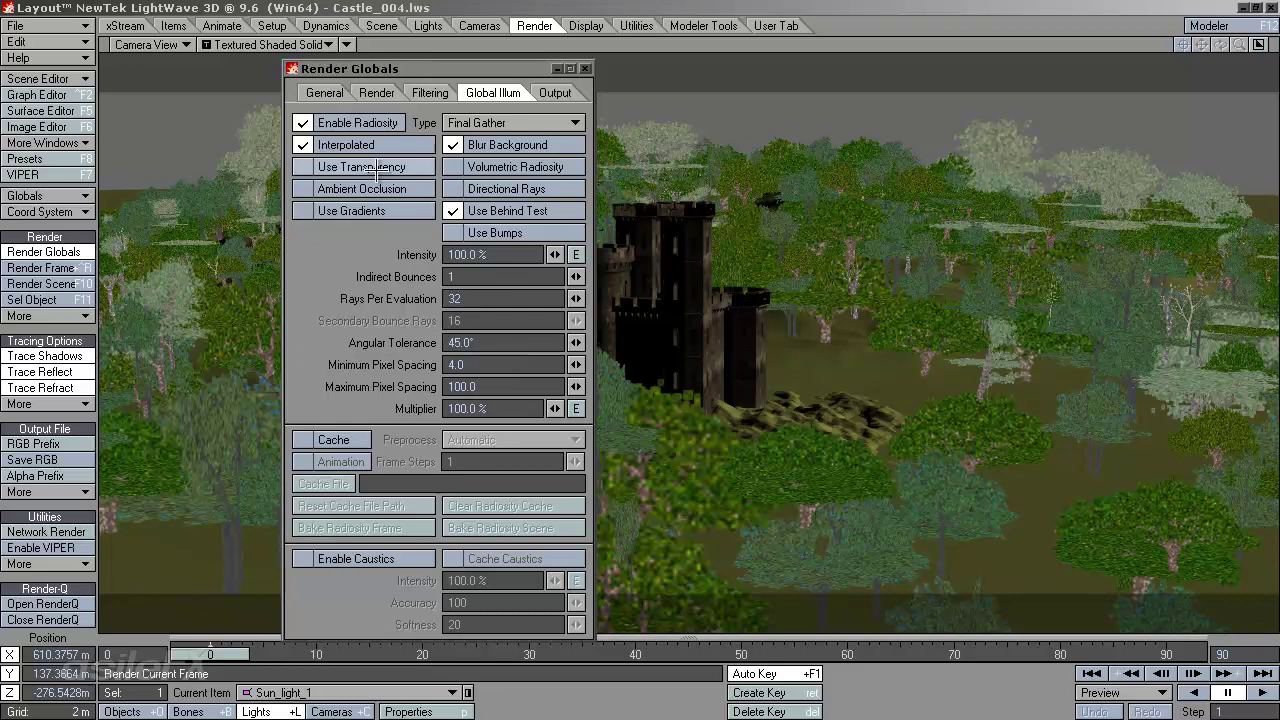
Turn on Volumetric Radiosity and Use Transparency for the global illumination.
{"action": "left_click", "coordinate": [570, 170]}
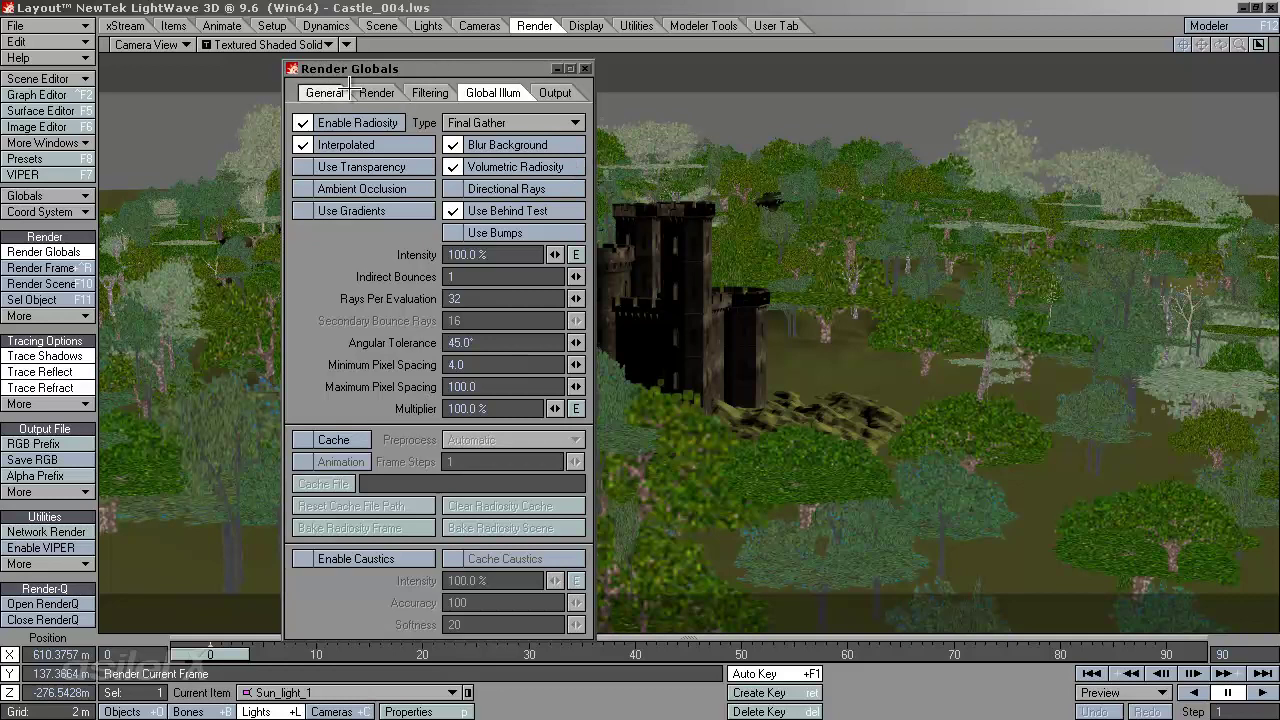
{"action": "left_click_drag", "start_coordinate": [386, 68], "coordinate": [201, 73]}
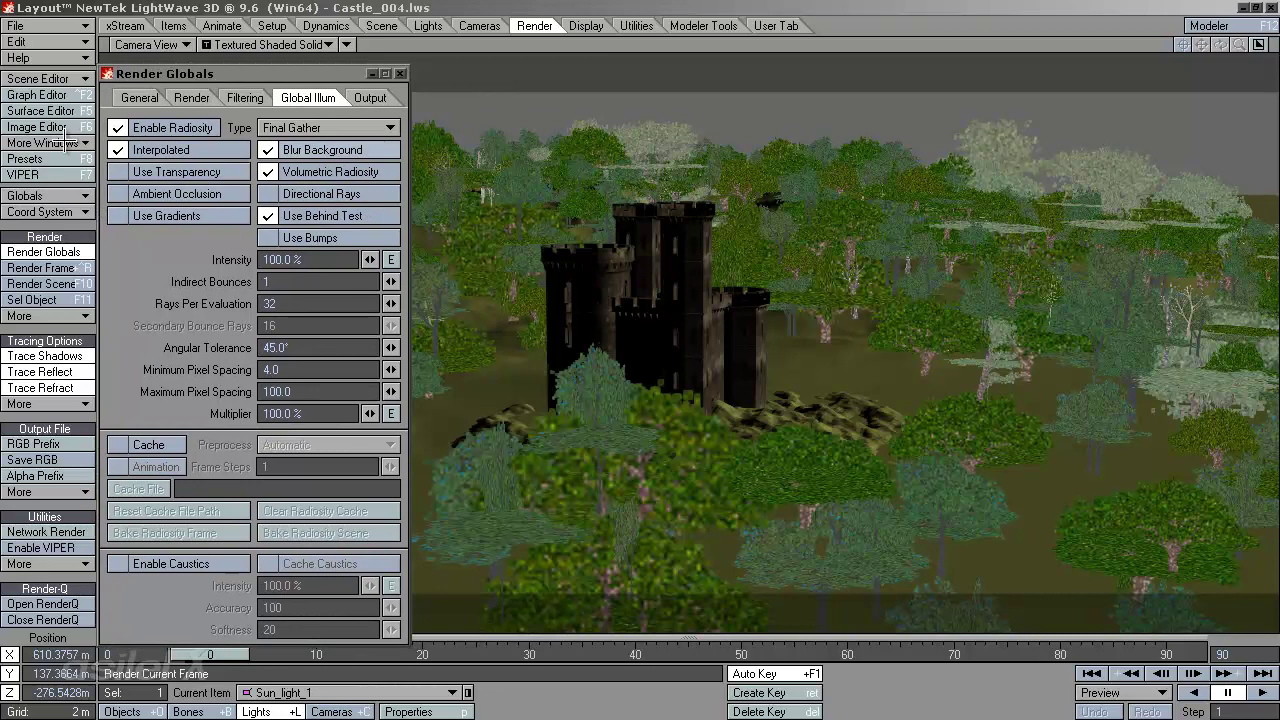
{"action": "left_click", "coordinate": [175, 172]}
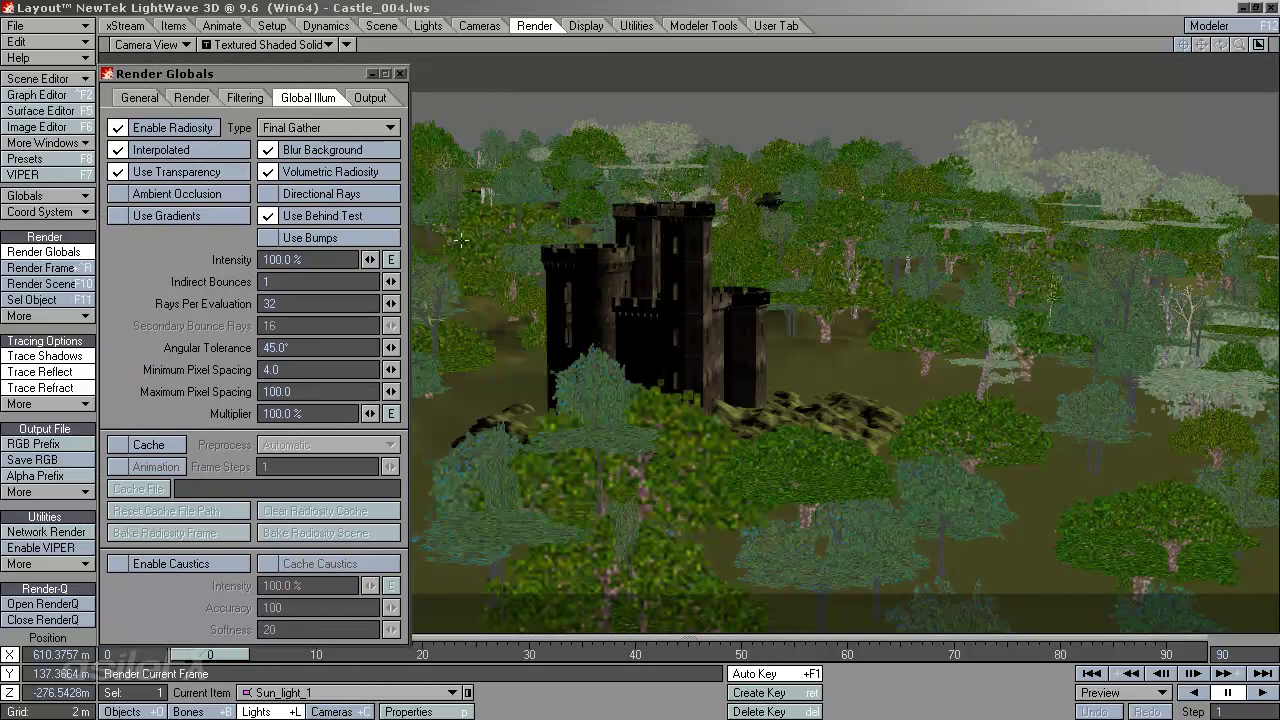
Render the current frame with radiosity, examine the castle and forest, and display the rendered image's alpha channel.
{"action": "key", "text": "F9"}
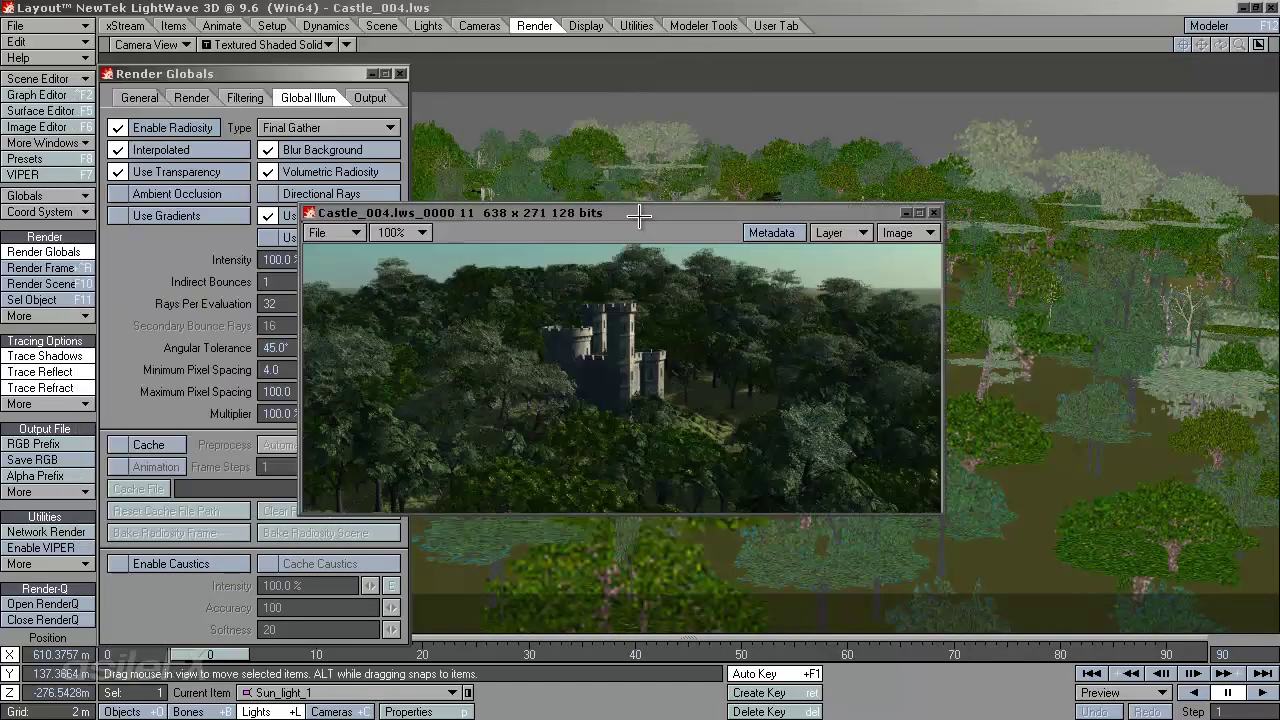
{"action": "left_click_drag", "start_coordinate": [634, 211], "coordinate": [612, 213]}
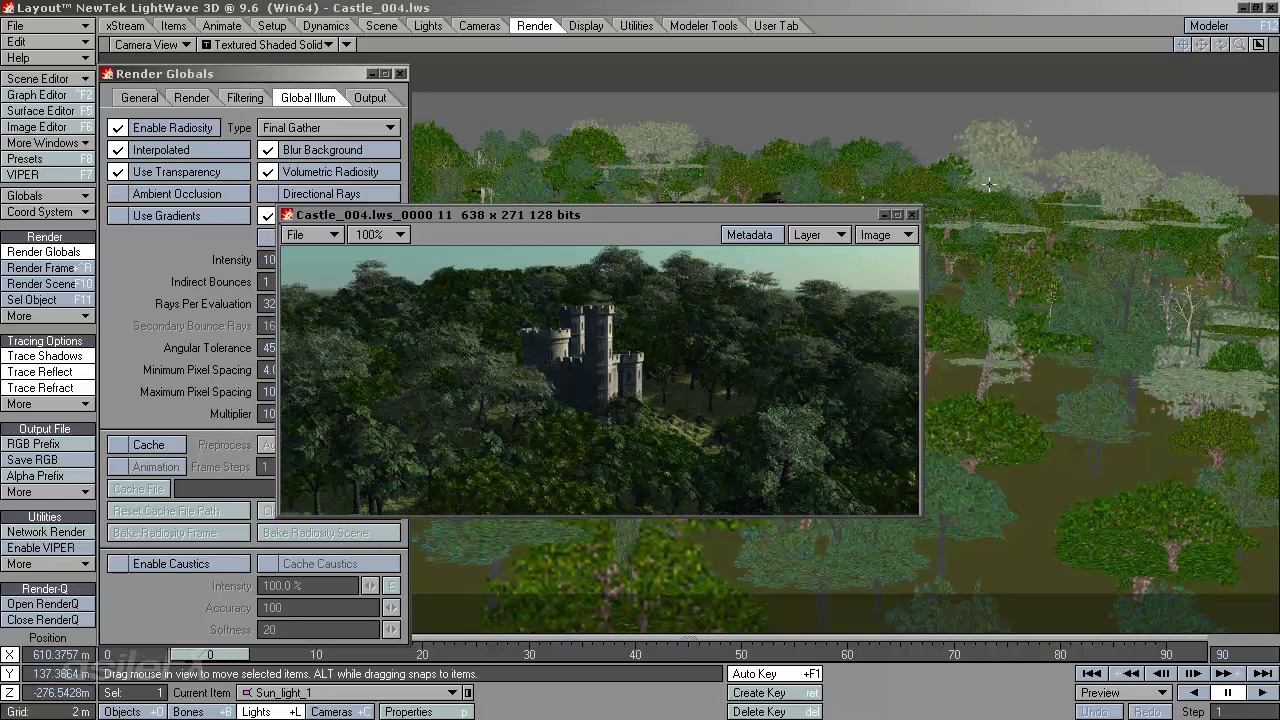
{"action": "left_click", "coordinate": [886, 234]}
{"action": "left_click", "coordinate": [898, 260]}
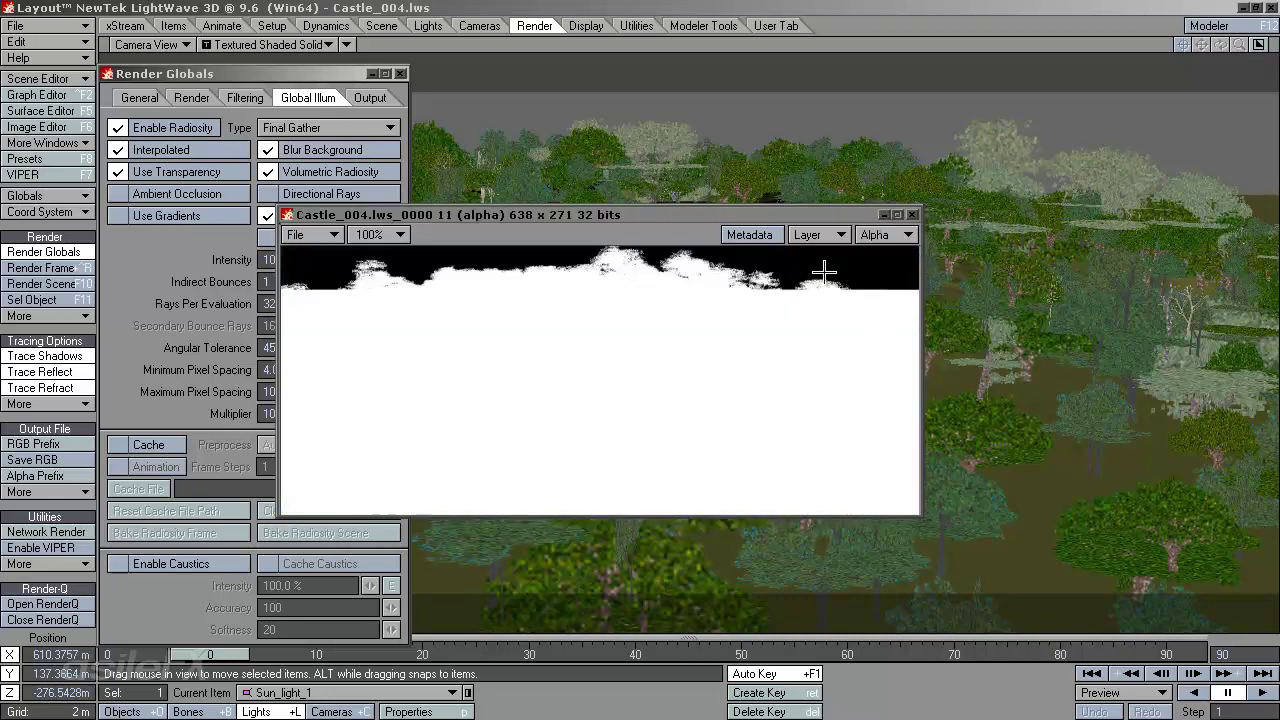
Switch the rendered image back from its alpha channel to colour, and close the render and the render globals.
{"action": "left_click", "coordinate": [886, 234]}
{"action": "left_click", "coordinate": [910, 222]}
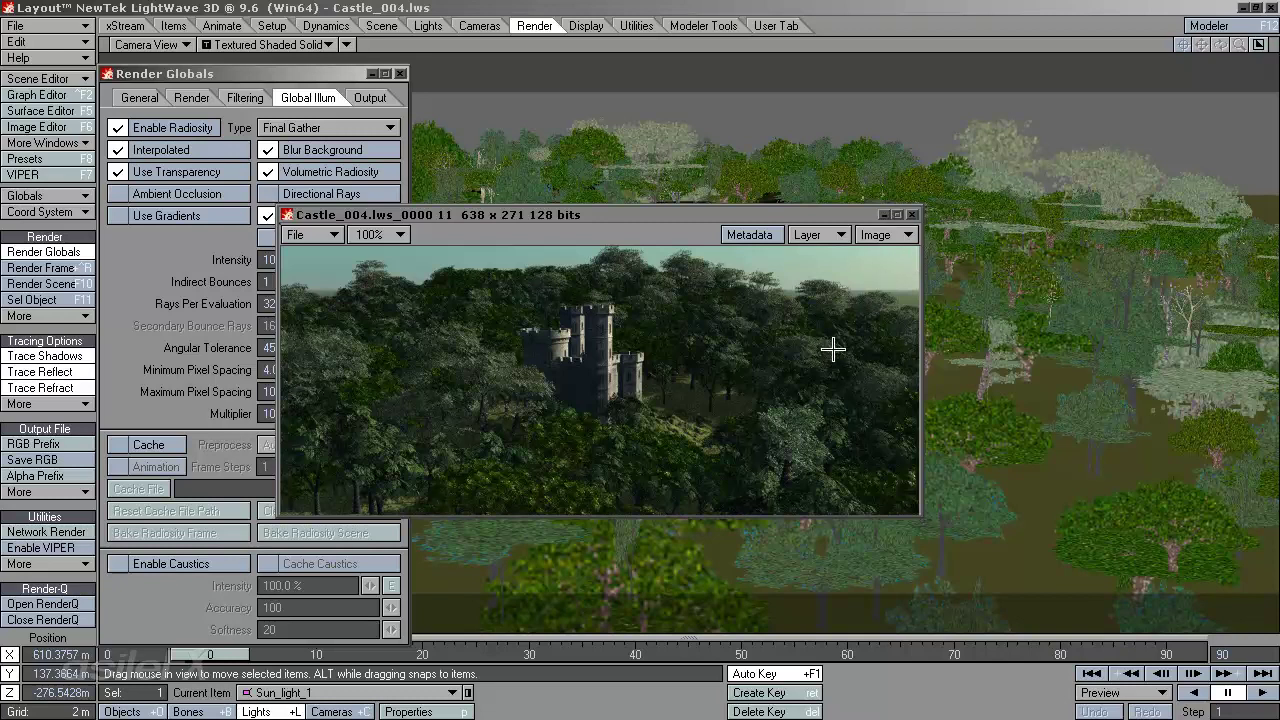
{"action": "left_click", "coordinate": [911, 215]}
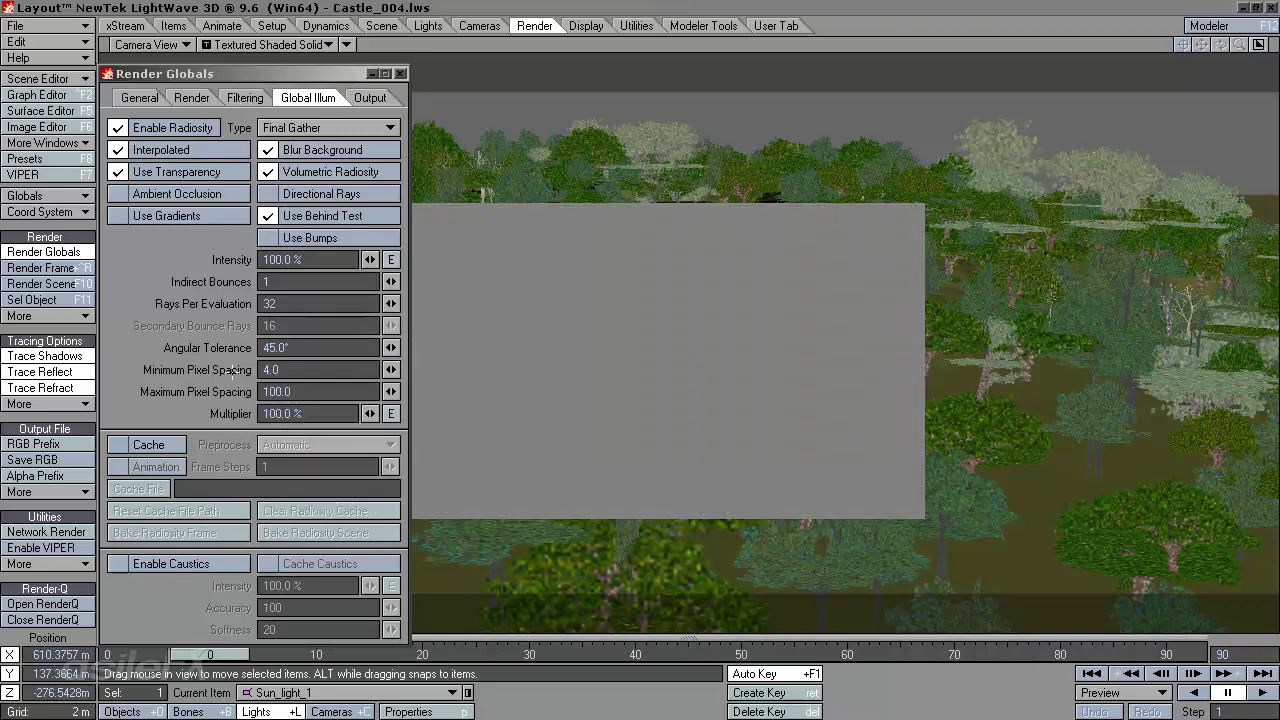
{"action": "left_click", "coordinate": [399, 74]}
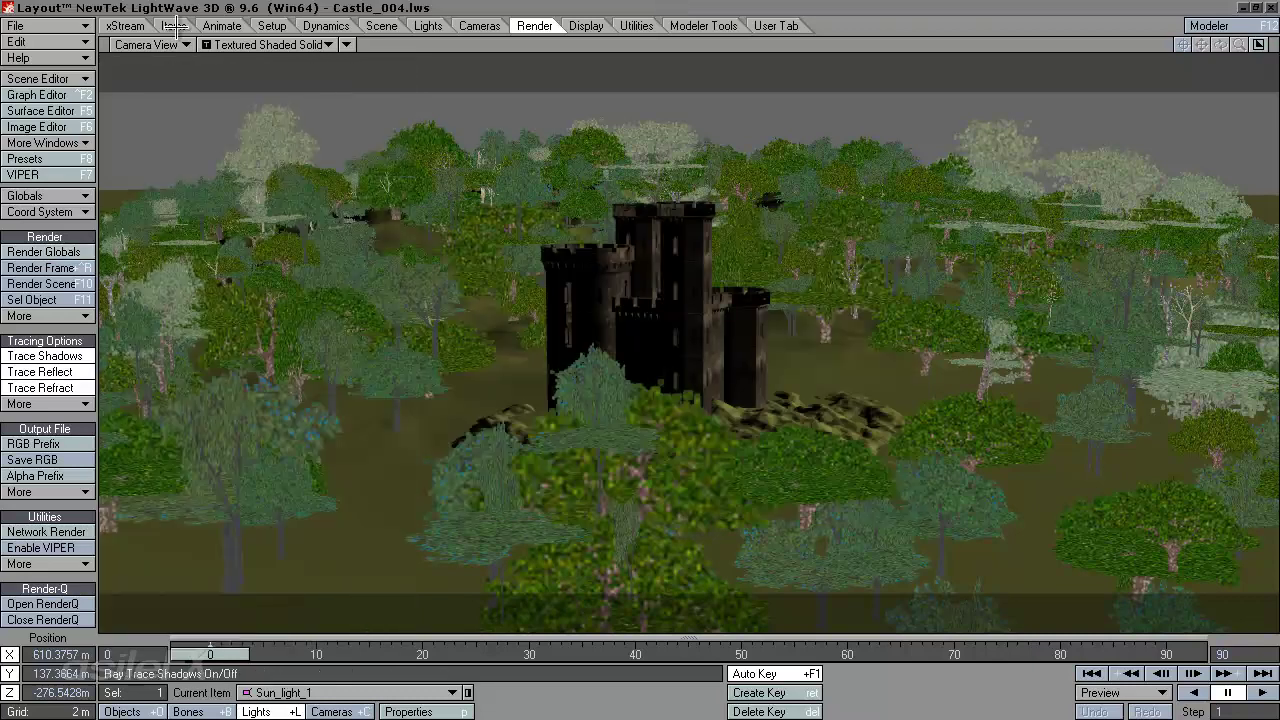
Set the atmosphere's lighting model to Global radiosity and lower its quality boost to -4.0.
{"action": "left_click", "coordinate": [125, 25]}
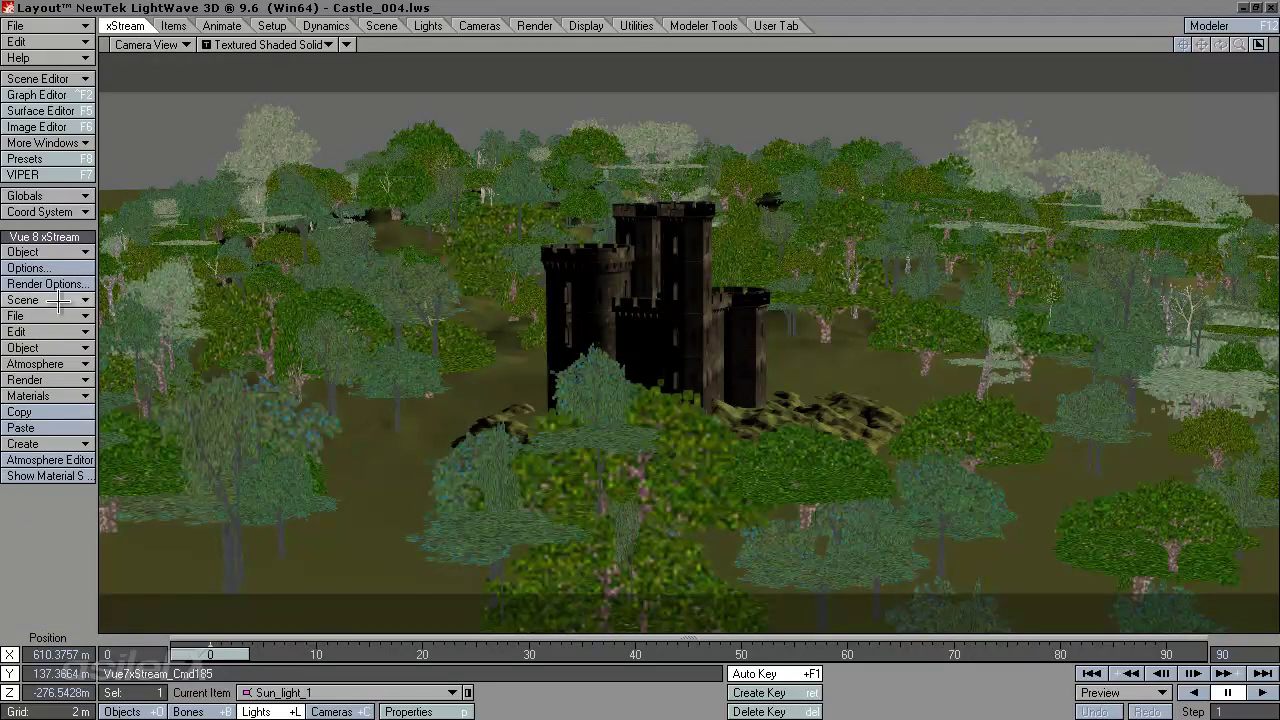
{"action": "left_click", "coordinate": [70, 459]}
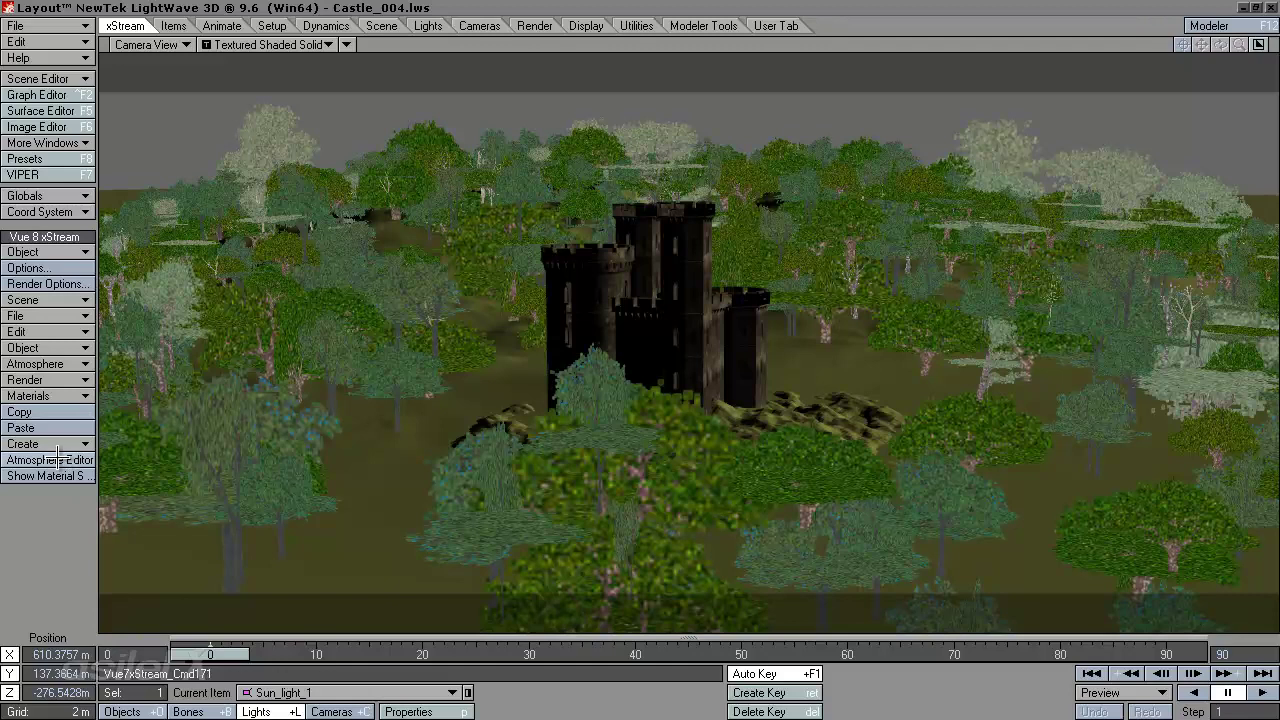
{"action": "left_click", "coordinate": [210, 198]}
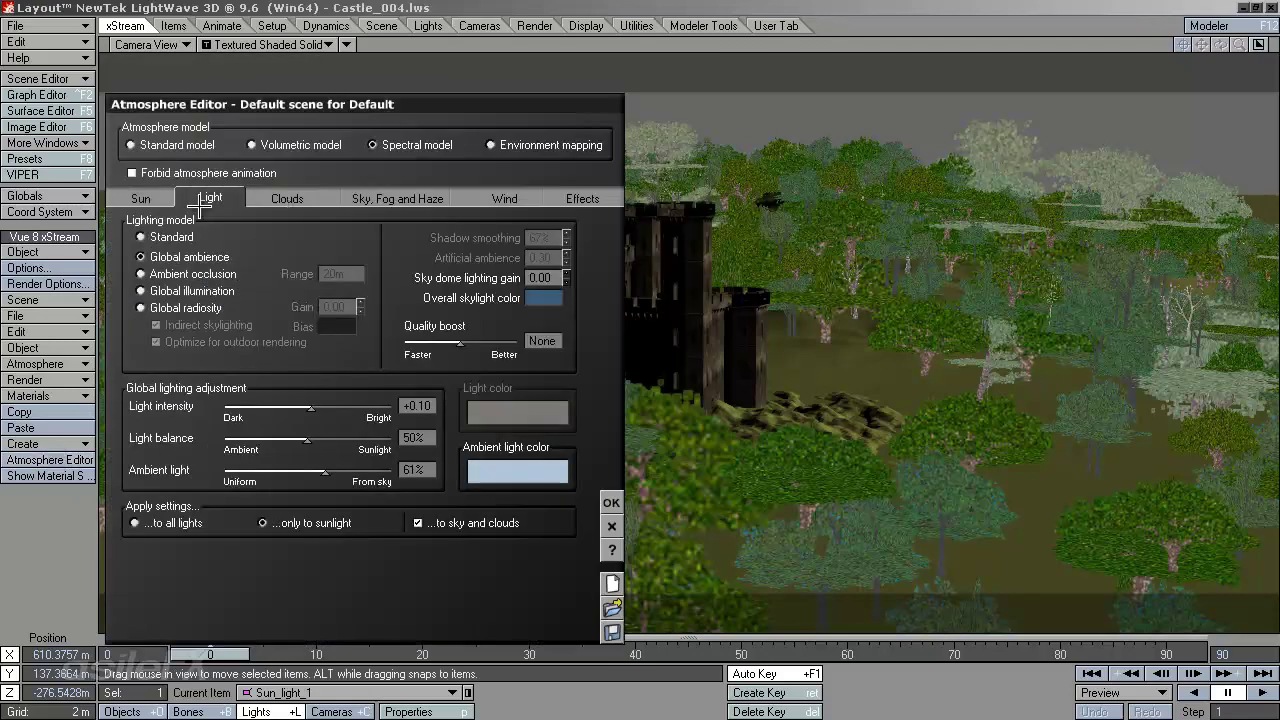
{"action": "left_click", "coordinate": [186, 308]}
{"action": "left_click_drag", "start_coordinate": [453, 341], "coordinate": [516, 341]}
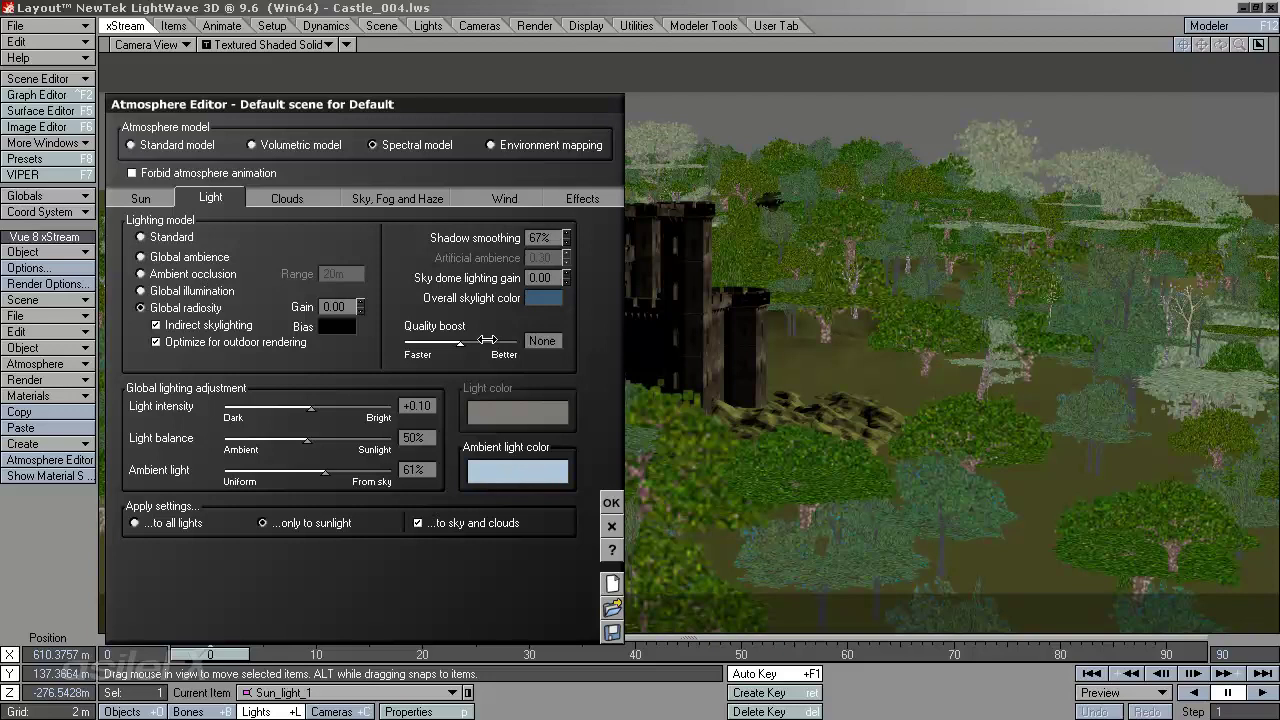
{"action": "left_click_drag", "start_coordinate": [490, 340], "coordinate": [451, 340]}
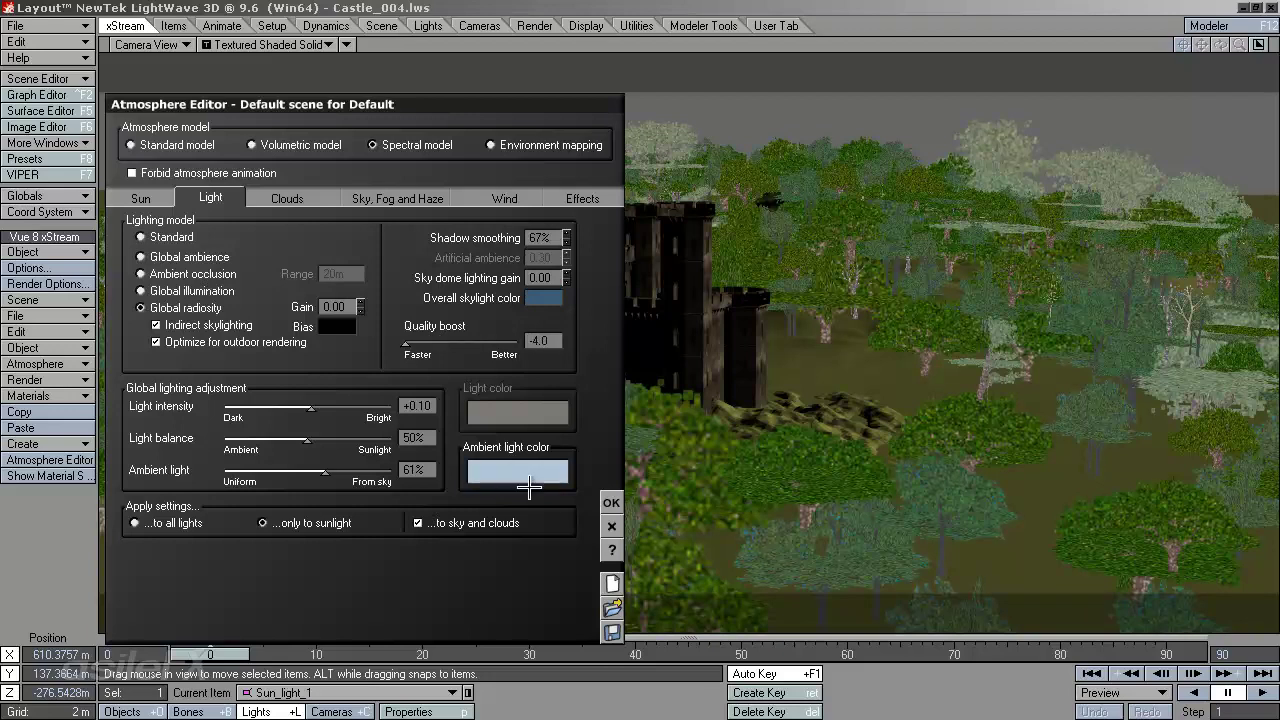
Accept the atmosphere changes and render the current frame to check the new lighting, closing the result.
{"action": "left_click", "coordinate": [611, 503]}
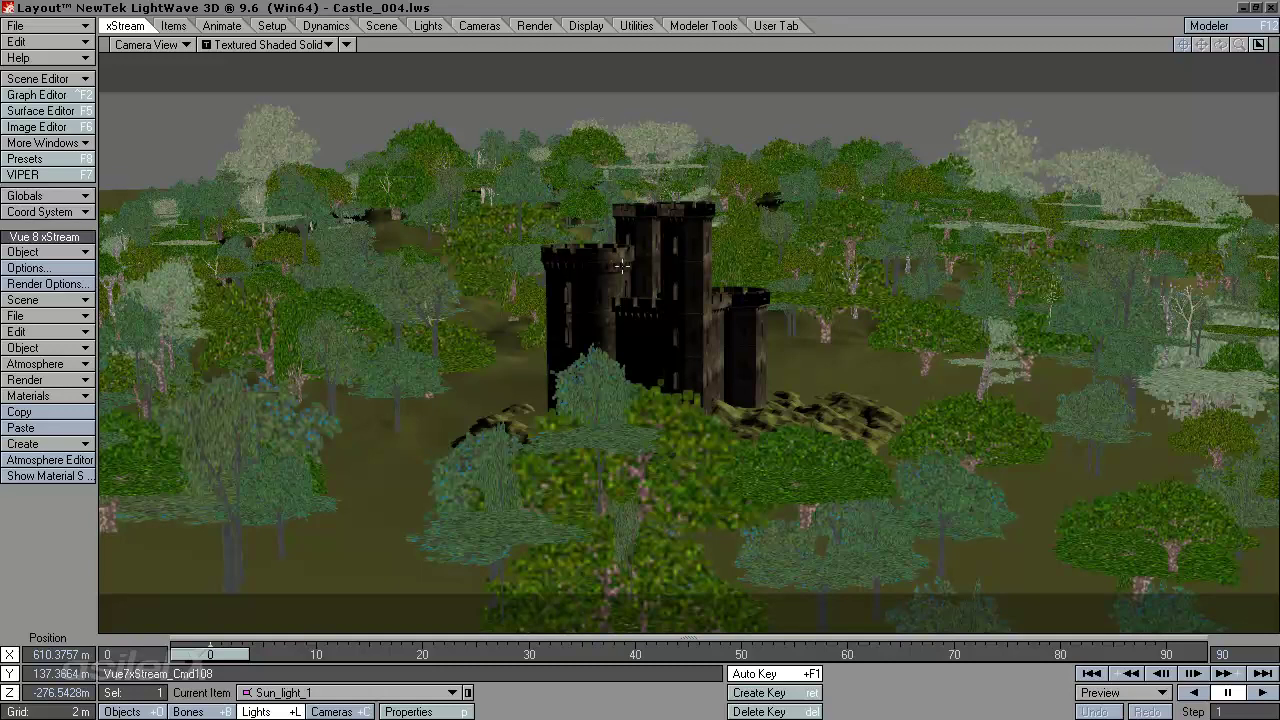
{"action": "key", "text": "F9"}
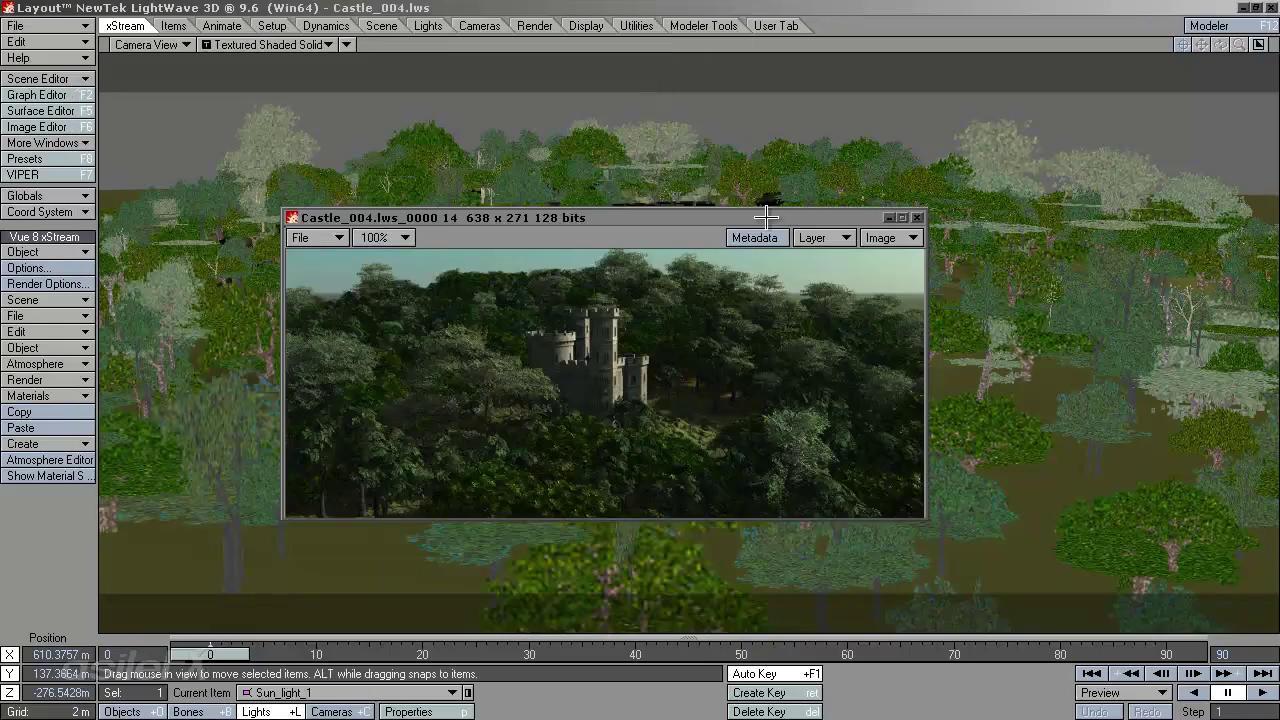
{"action": "left_click", "coordinate": [917, 217]}
Set the xStream preset render quality to Final and accept the render options.
{"action": "left_click", "coordinate": [47, 284]}
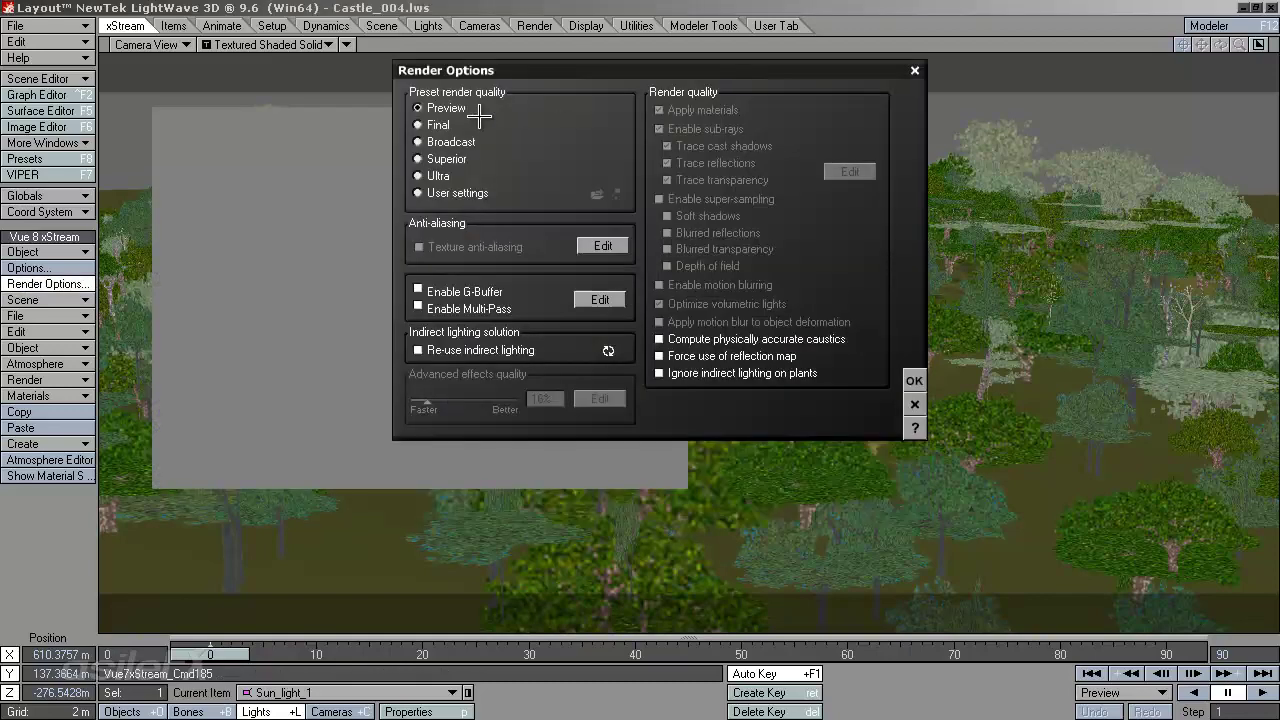
{"action": "left_click", "coordinate": [440, 125]}
{"action": "left_click", "coordinate": [915, 379]}
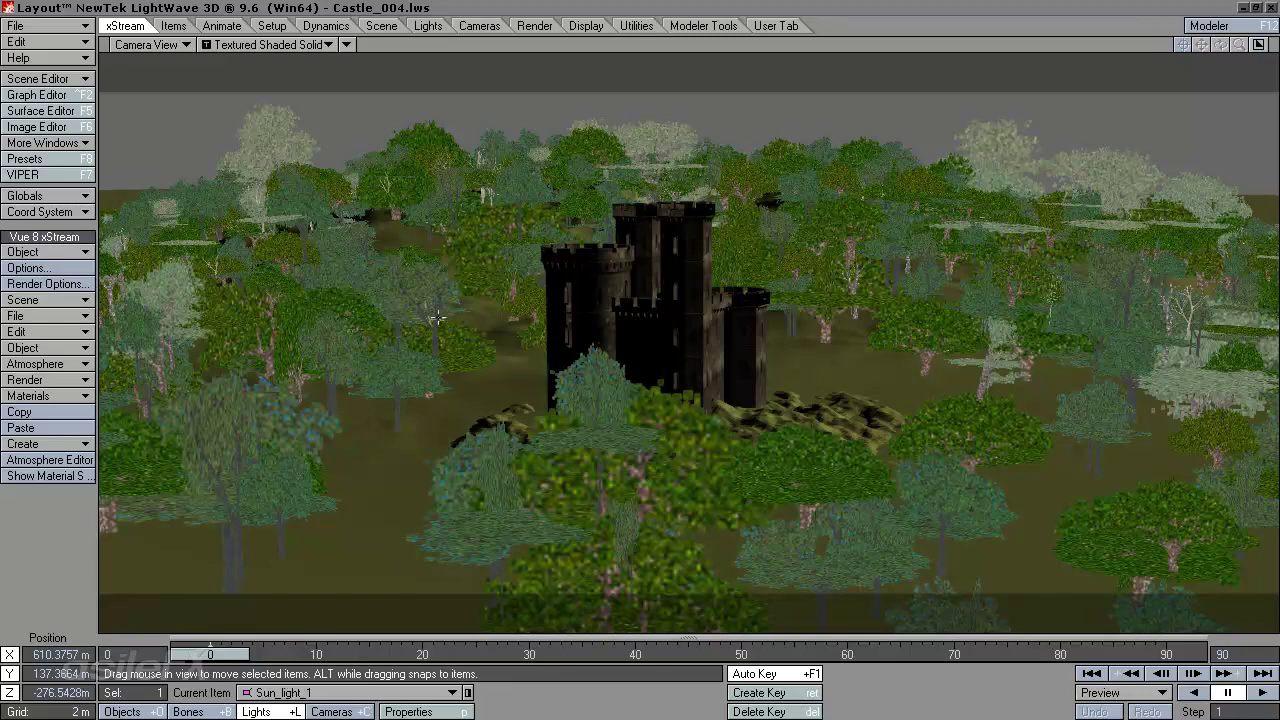
Try the User settings render quality, browse the saved render settings files without loading one, and return to the Final preset.
{"action": "left_click", "coordinate": [47, 283]}
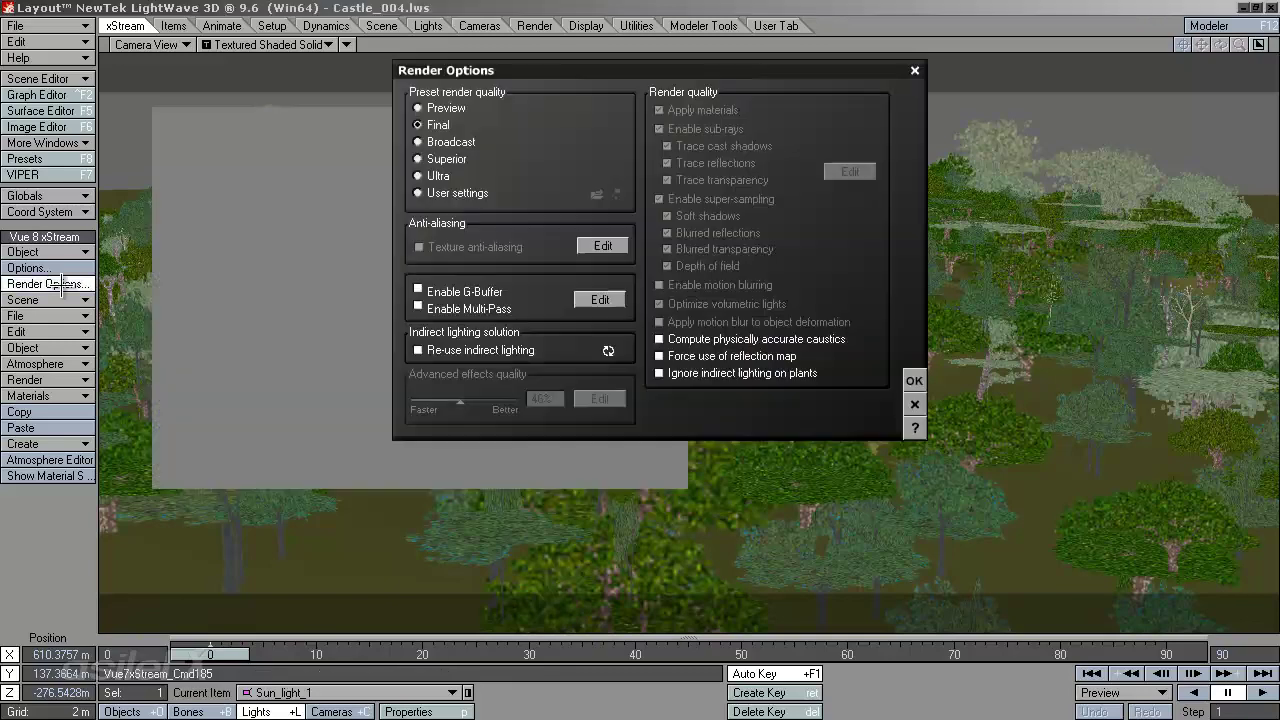
{"action": "left_click", "coordinate": [470, 193]}
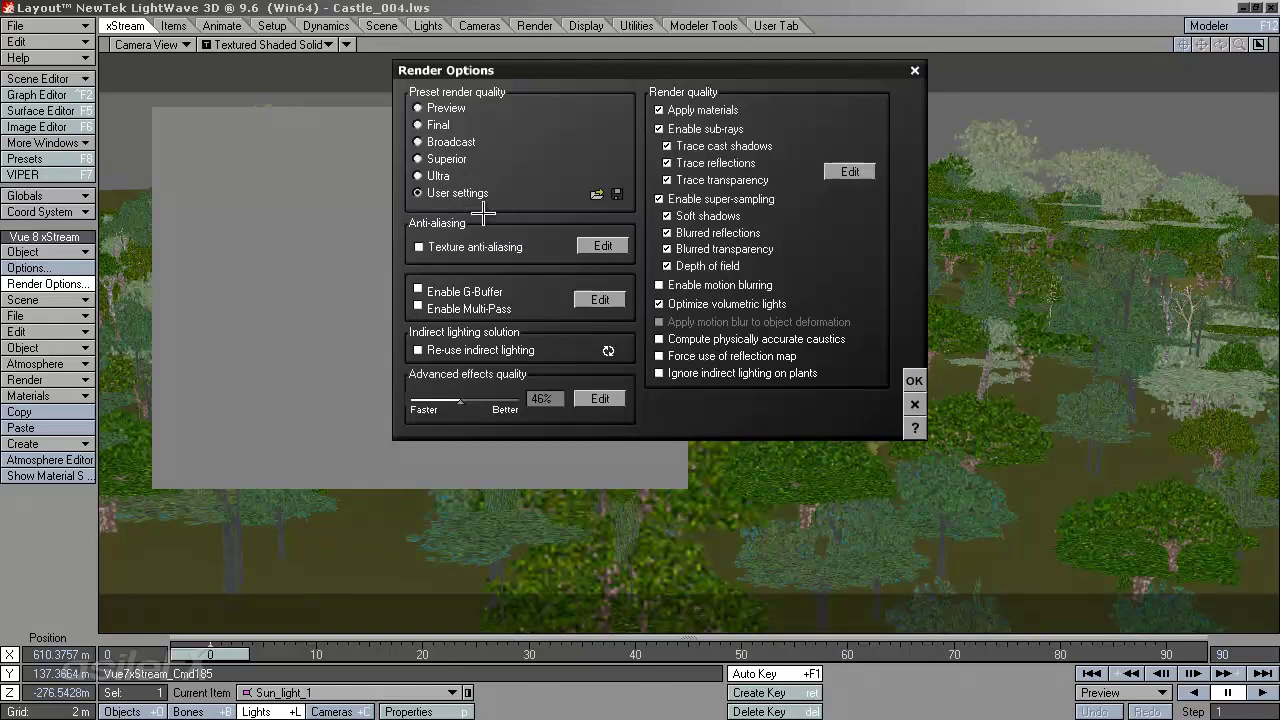
{"action": "left_click", "coordinate": [597, 193]}
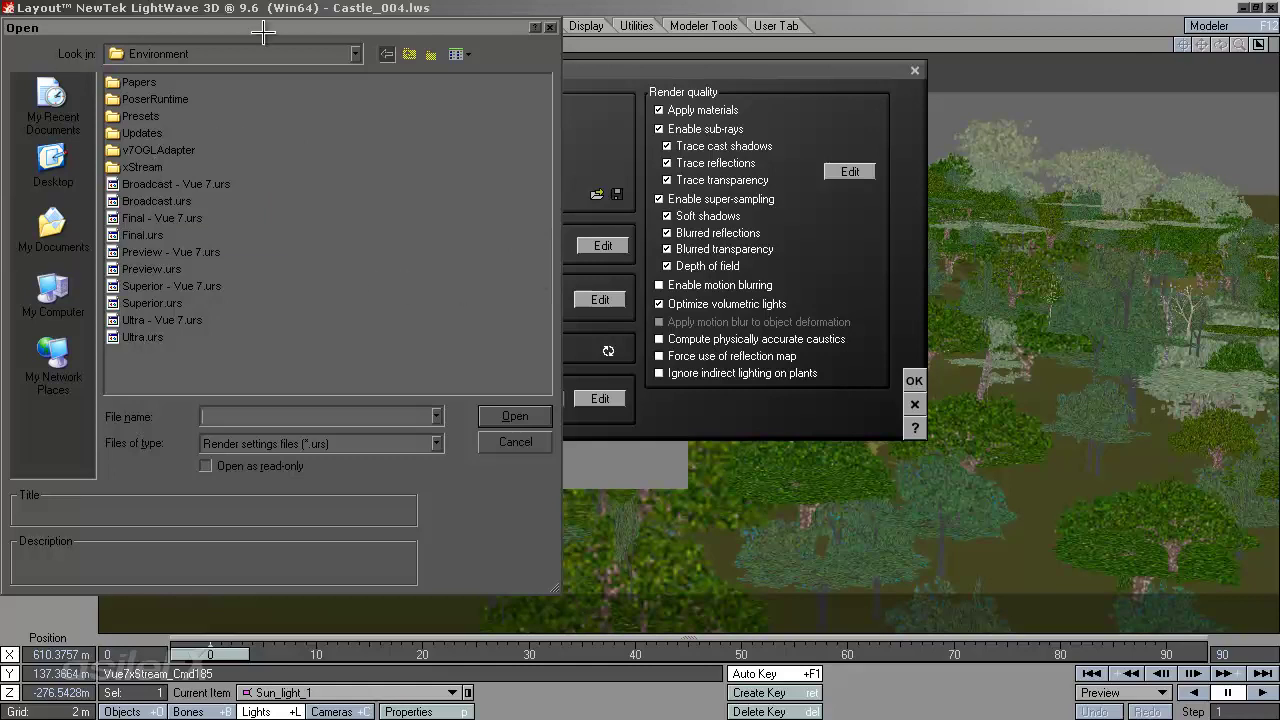
{"action": "left_click_drag", "start_coordinate": [262, 27], "coordinate": [428, 39]}
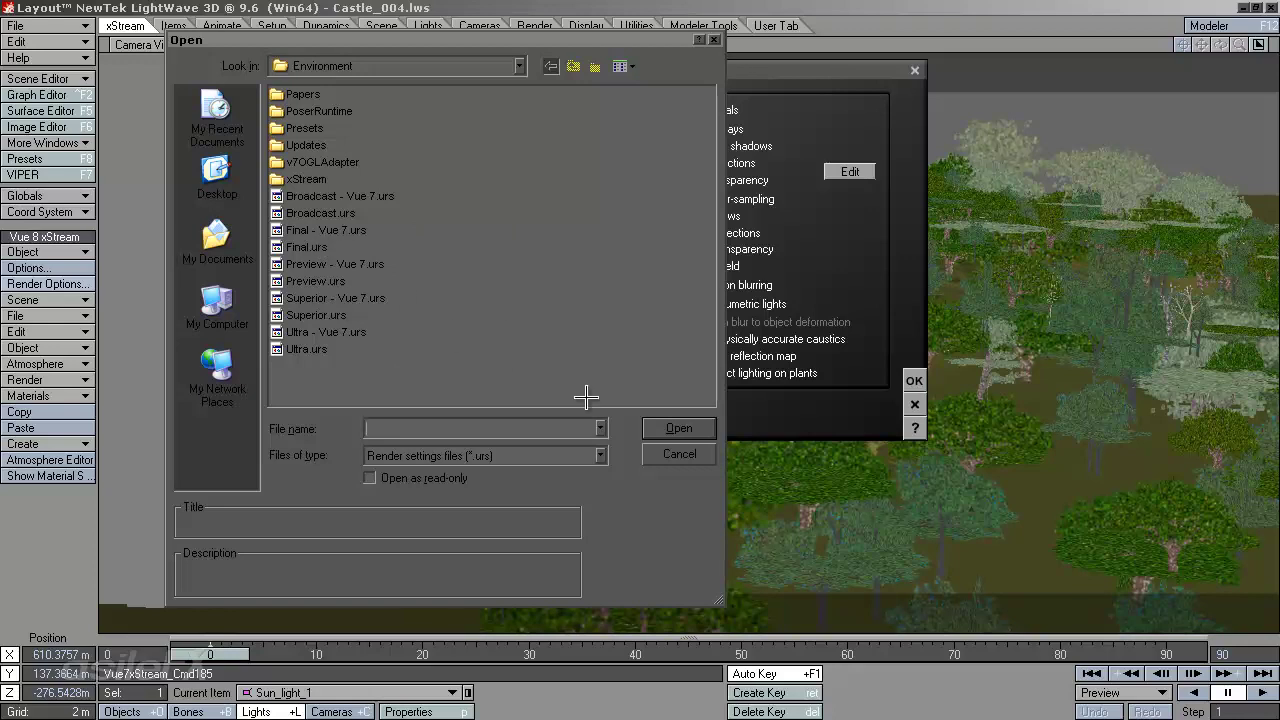
{"action": "left_click", "coordinate": [705, 455]}
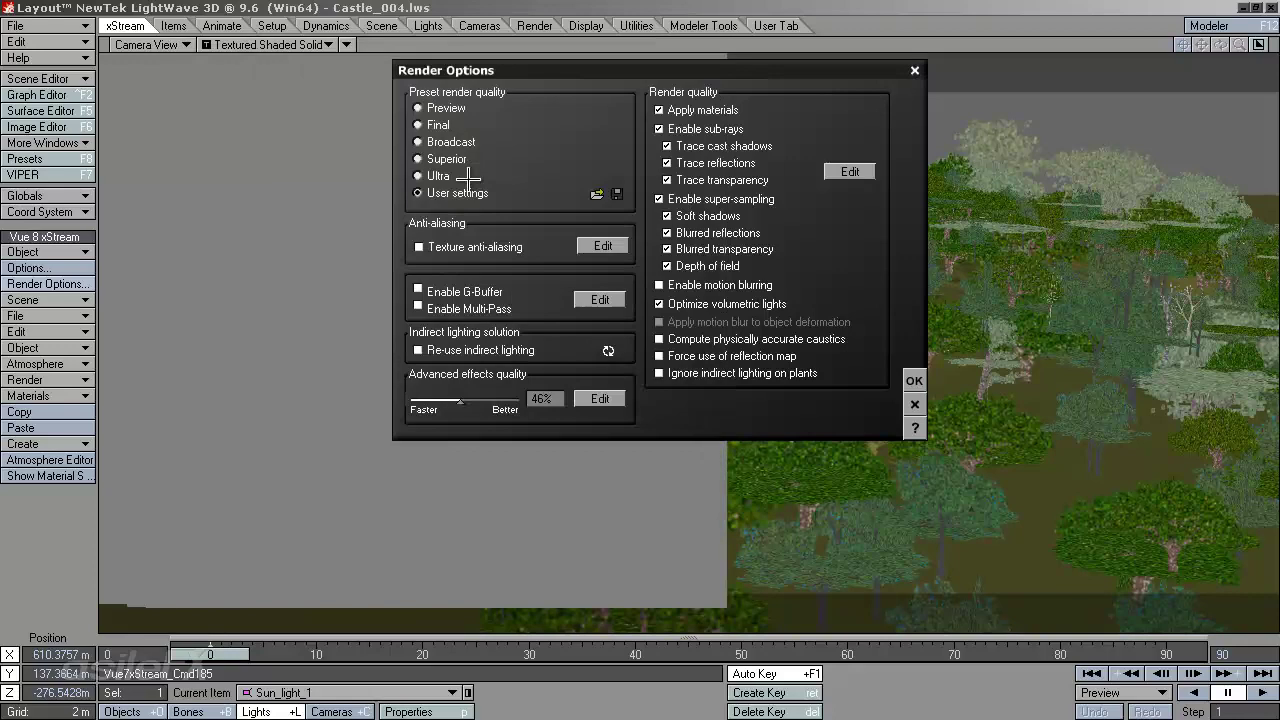
{"action": "left_click", "coordinate": [438, 127]}
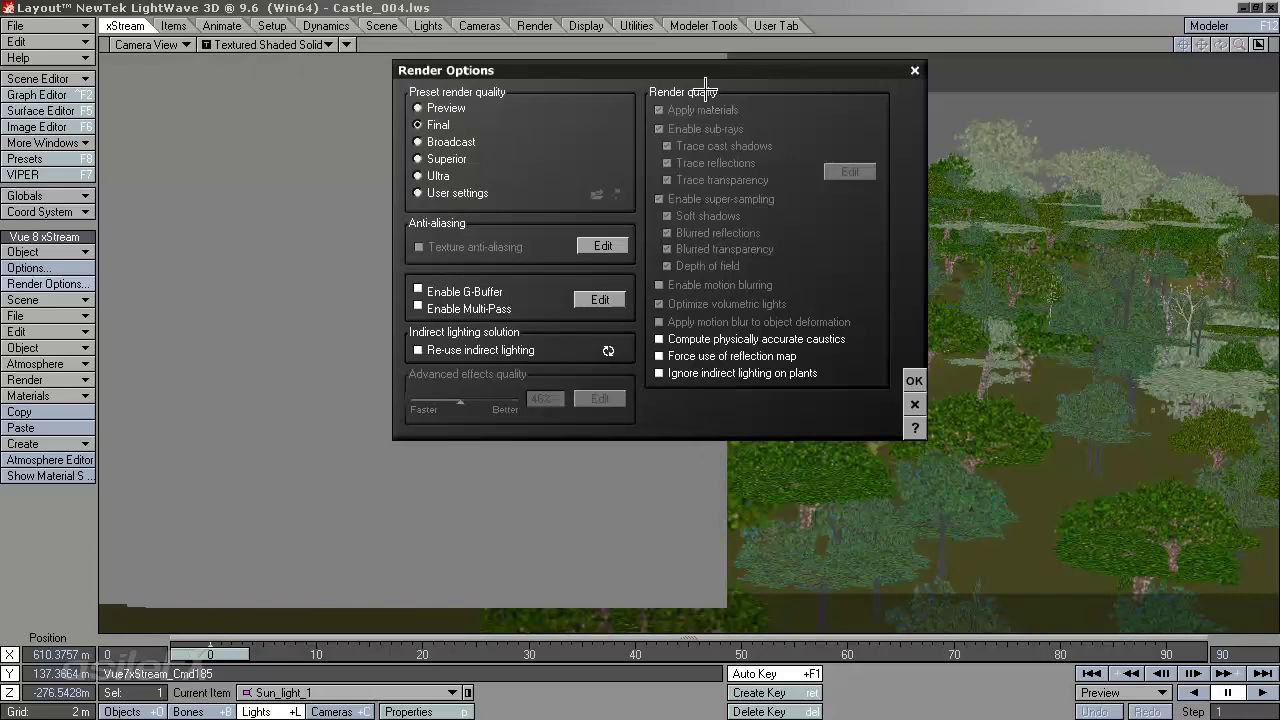
Look over the anti-aliasing options of the Final preset, leave them without changes, and accept the render options.
{"action": "left_click", "coordinate": [603, 246]}
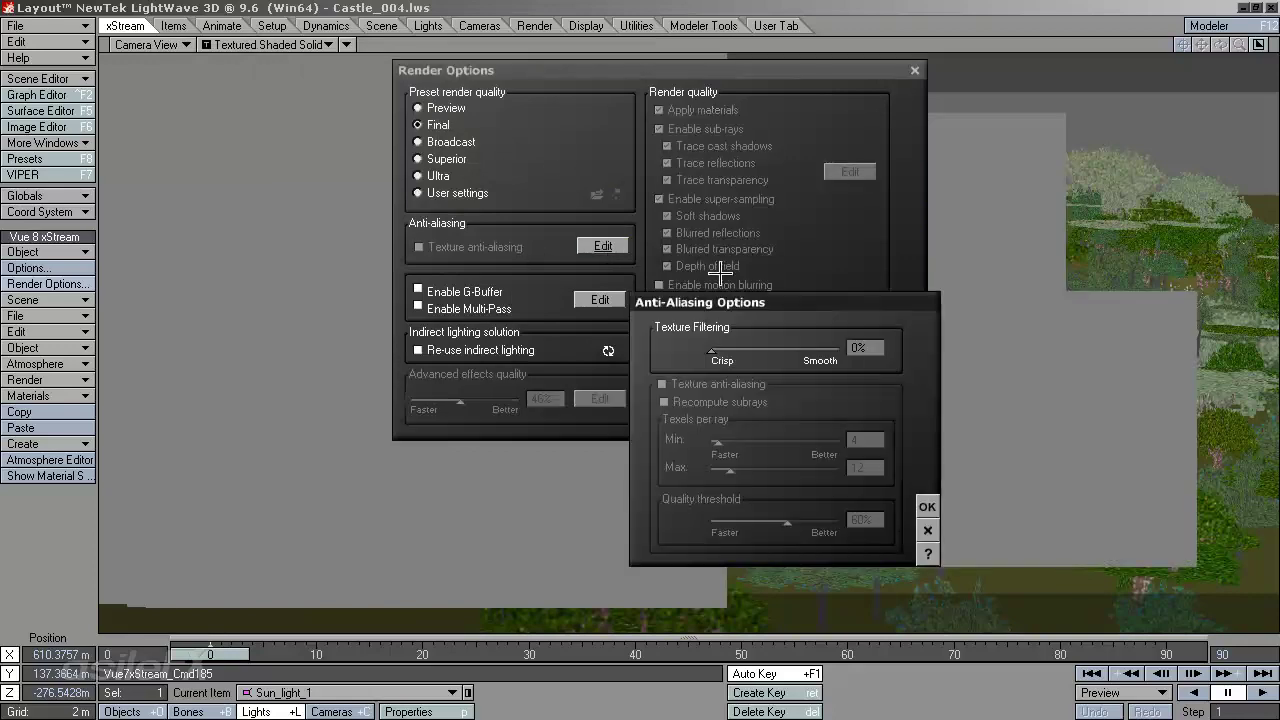
{"action": "left_click", "coordinate": [927, 530]}
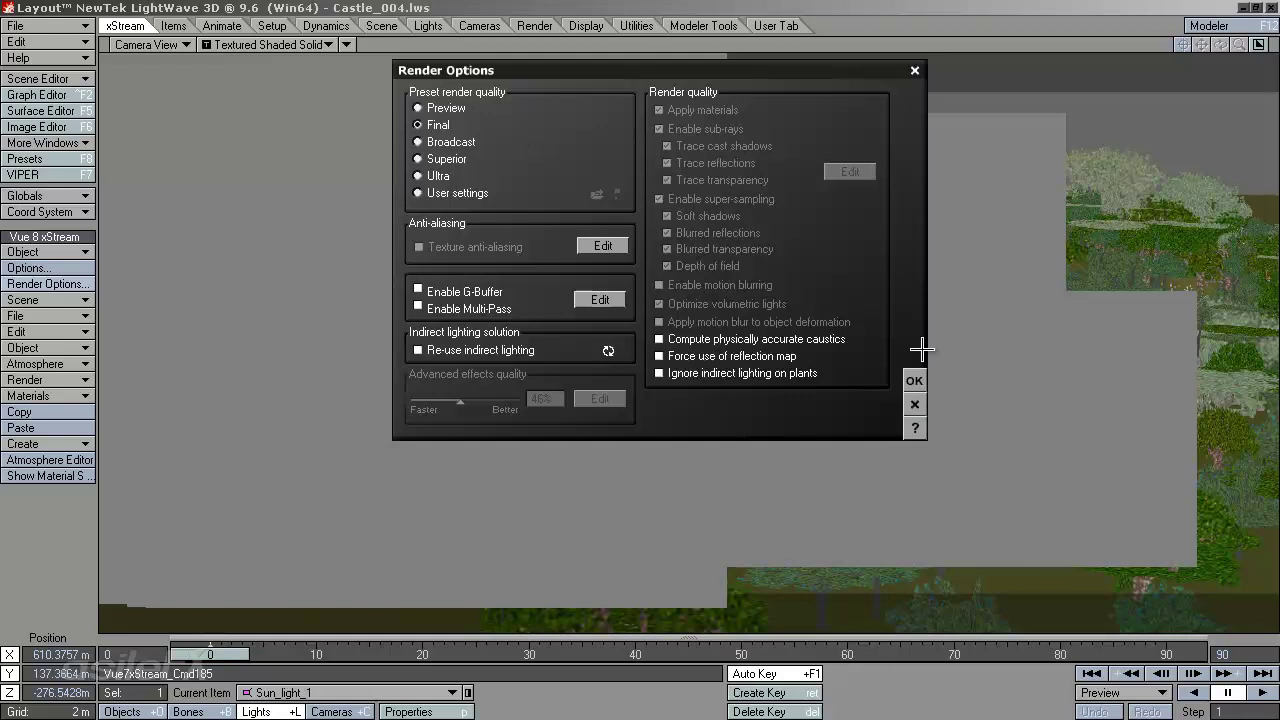
{"action": "left_click", "coordinate": [916, 379]}
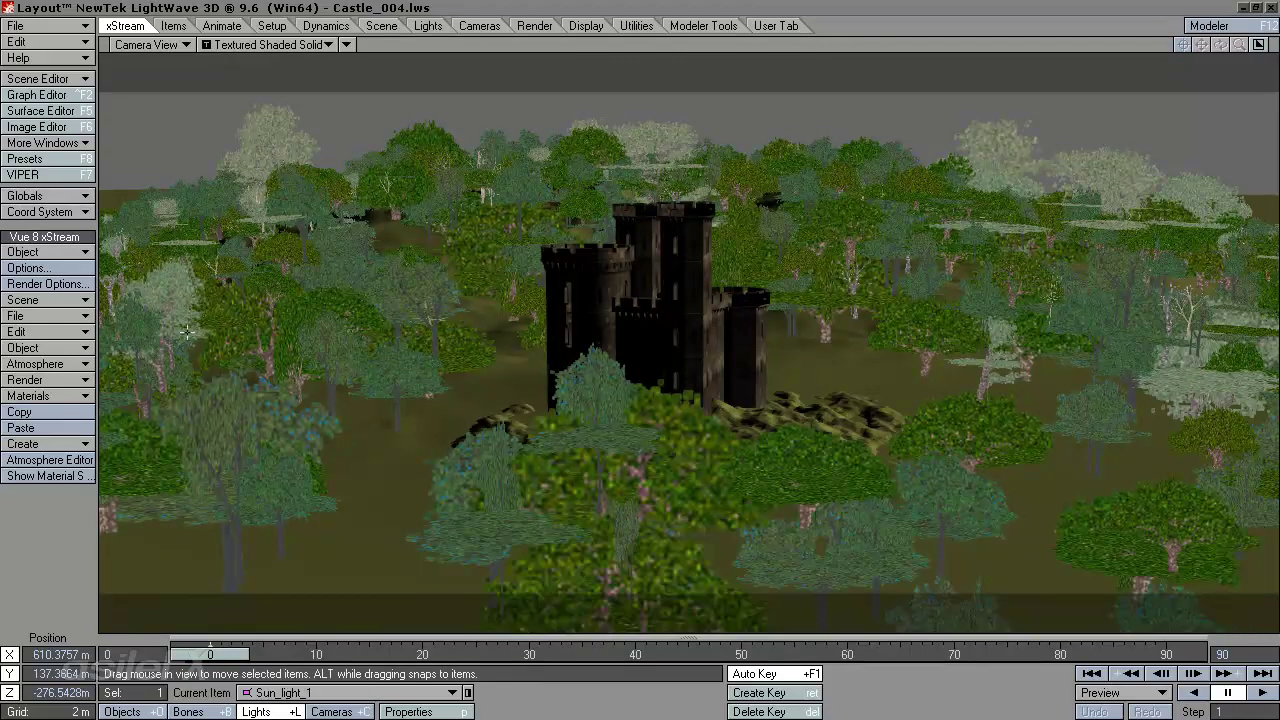
Slightly raise the aerial perspective in the atmosphere's sky, fog and haze settings, and accept the atmosphere changes.
{"action": "left_click", "coordinate": [40, 459]}
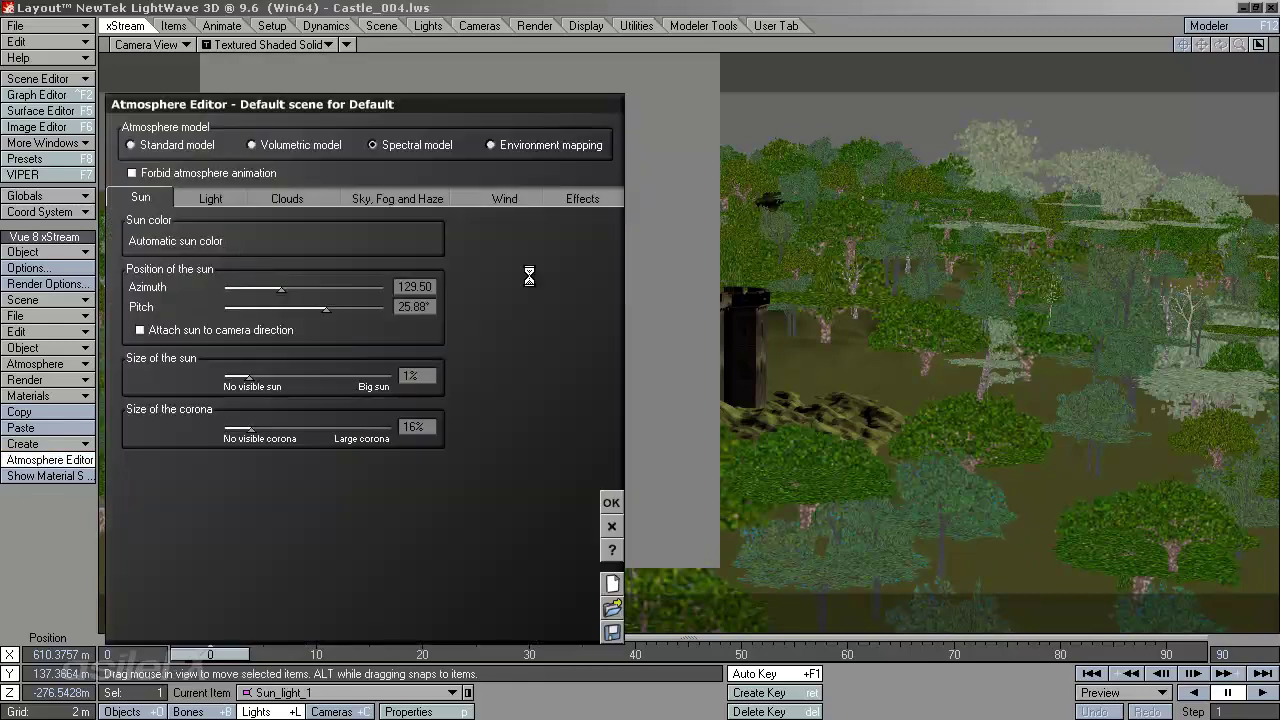
{"action": "left_click", "coordinate": [389, 199]}
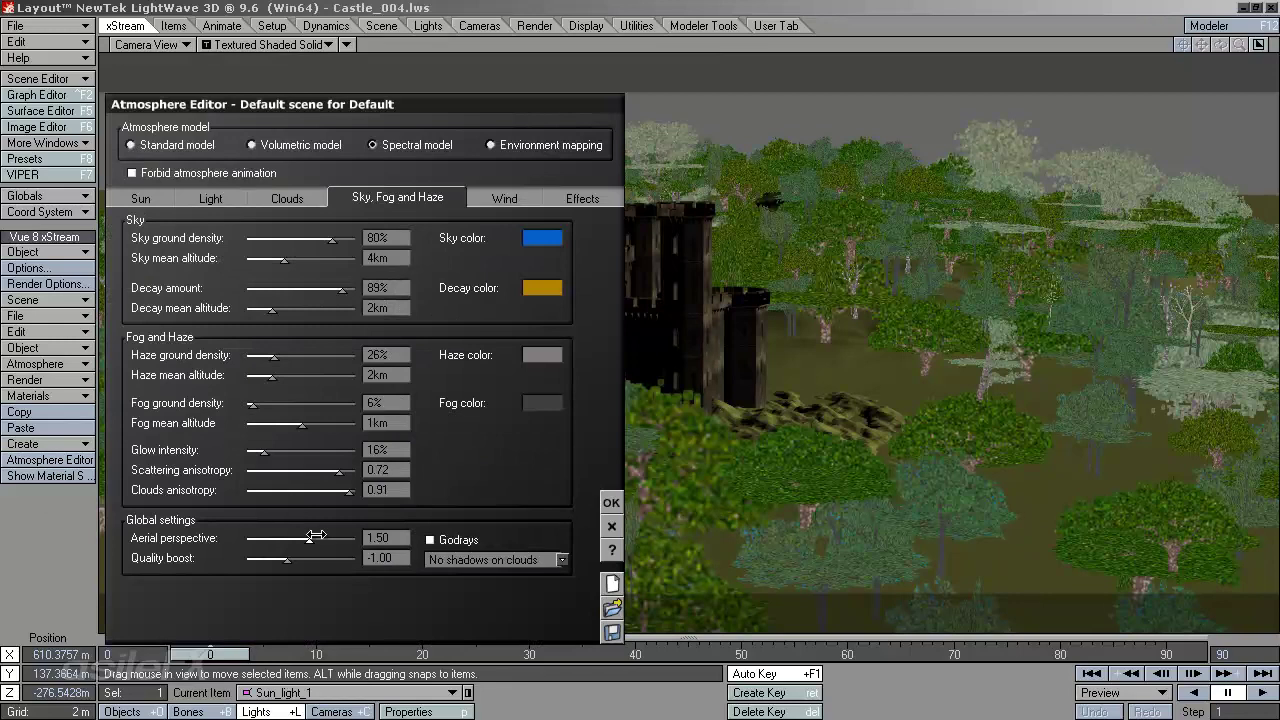
{"action": "left_click_drag", "start_coordinate": [304, 536], "coordinate": [309, 537]}
{"action": "left_click", "coordinate": [610, 502]}
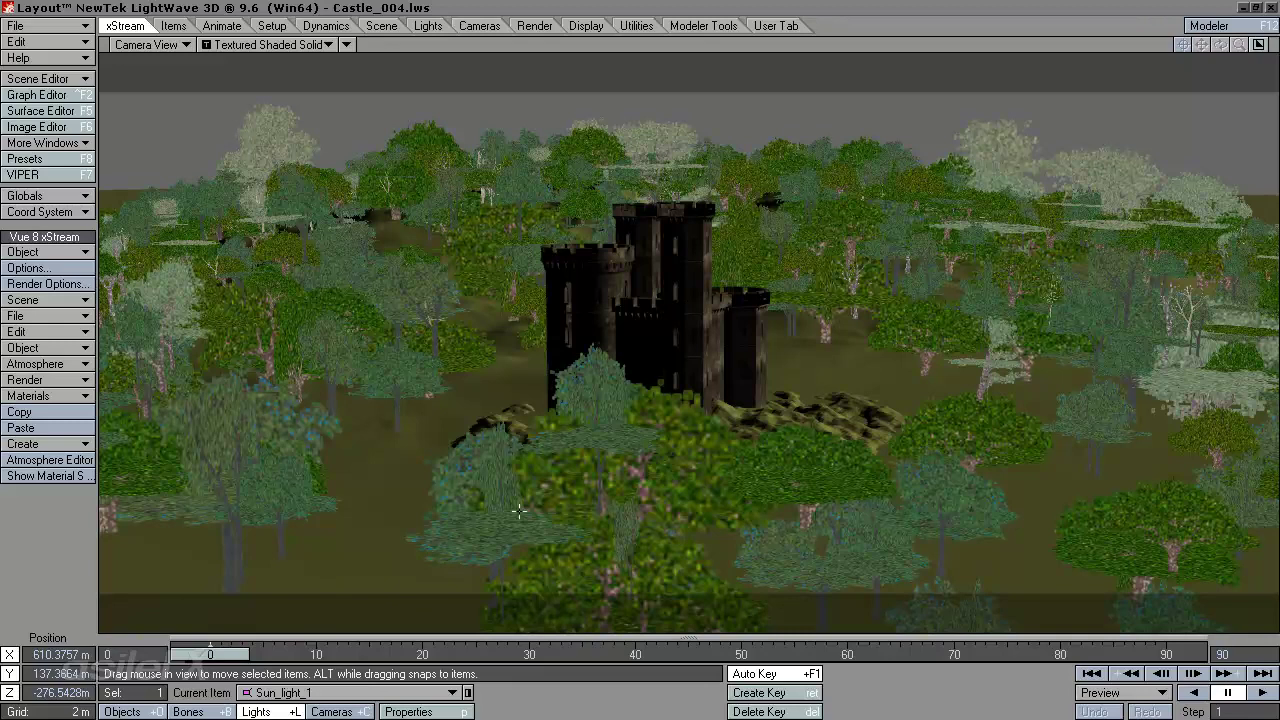
Move Main_camera to about X -45.5 m and Z 87.3 m, and set its resolution multiplier to 50%.
{"action": "left_click", "coordinate": [340, 711]}
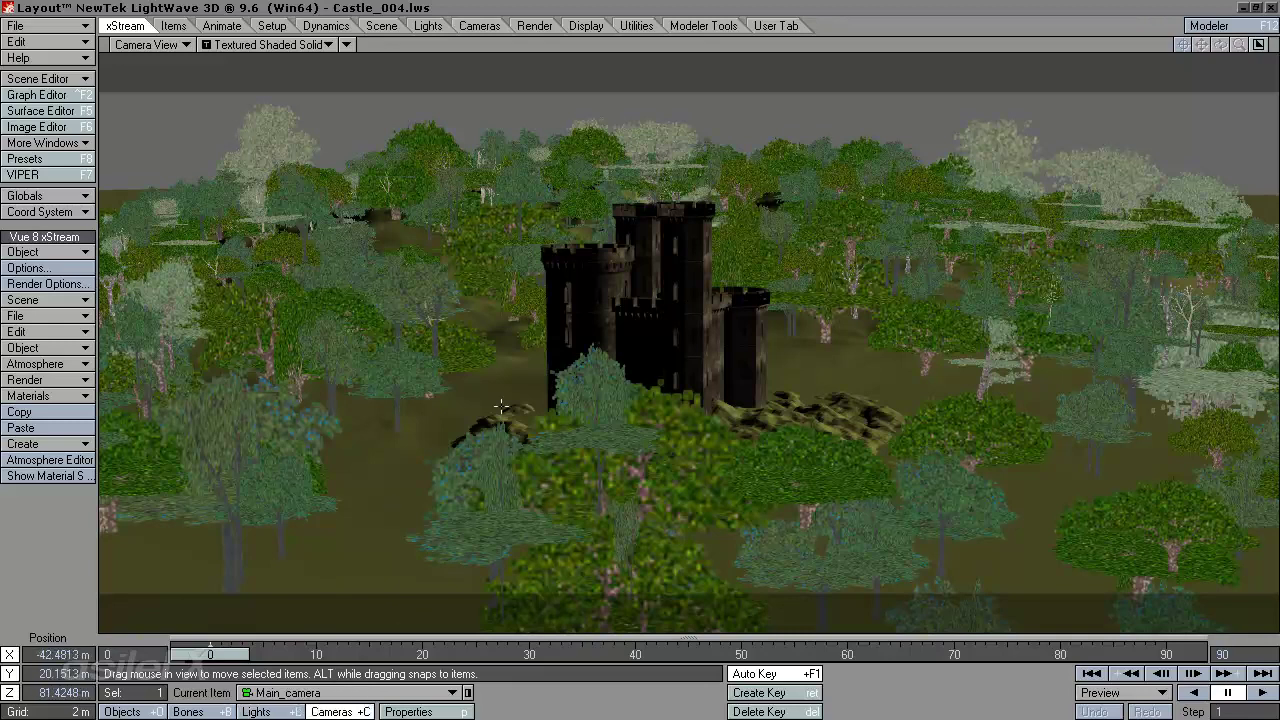
{"action": "left_click_drag", "start_coordinate": [501, 407], "coordinate": [532, 357]}
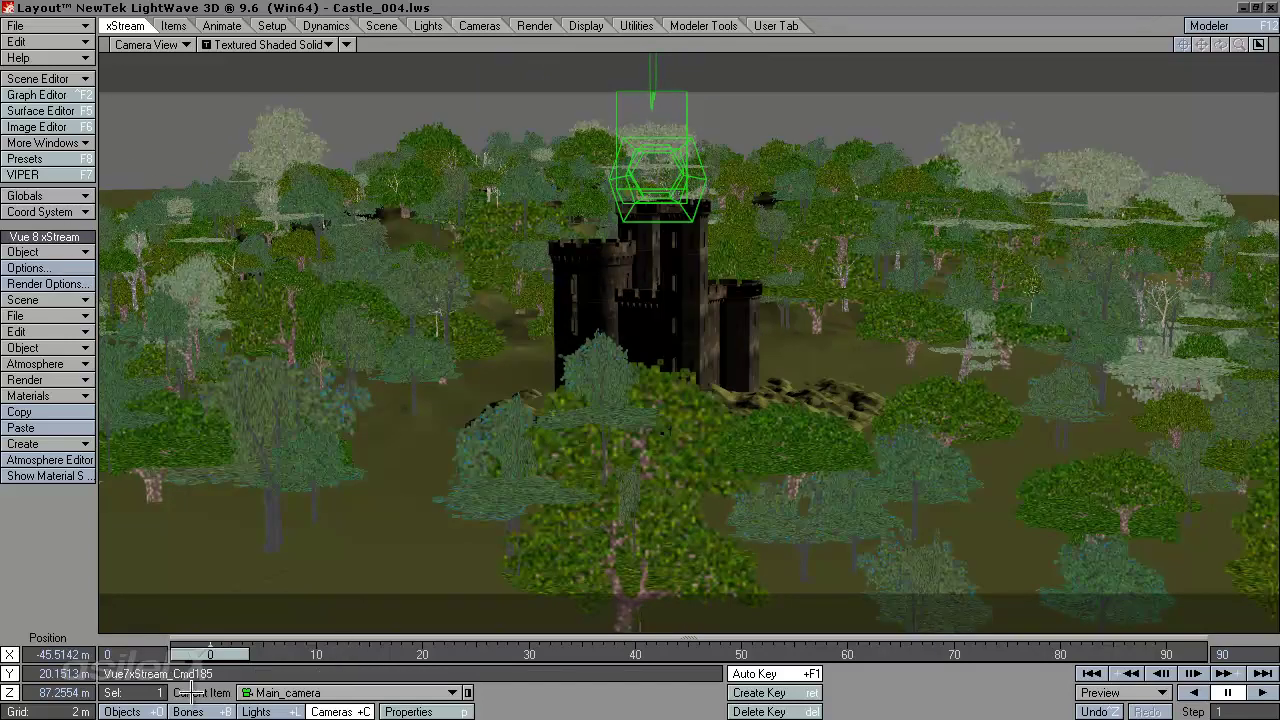
{"action": "left_click", "coordinate": [430, 711]}
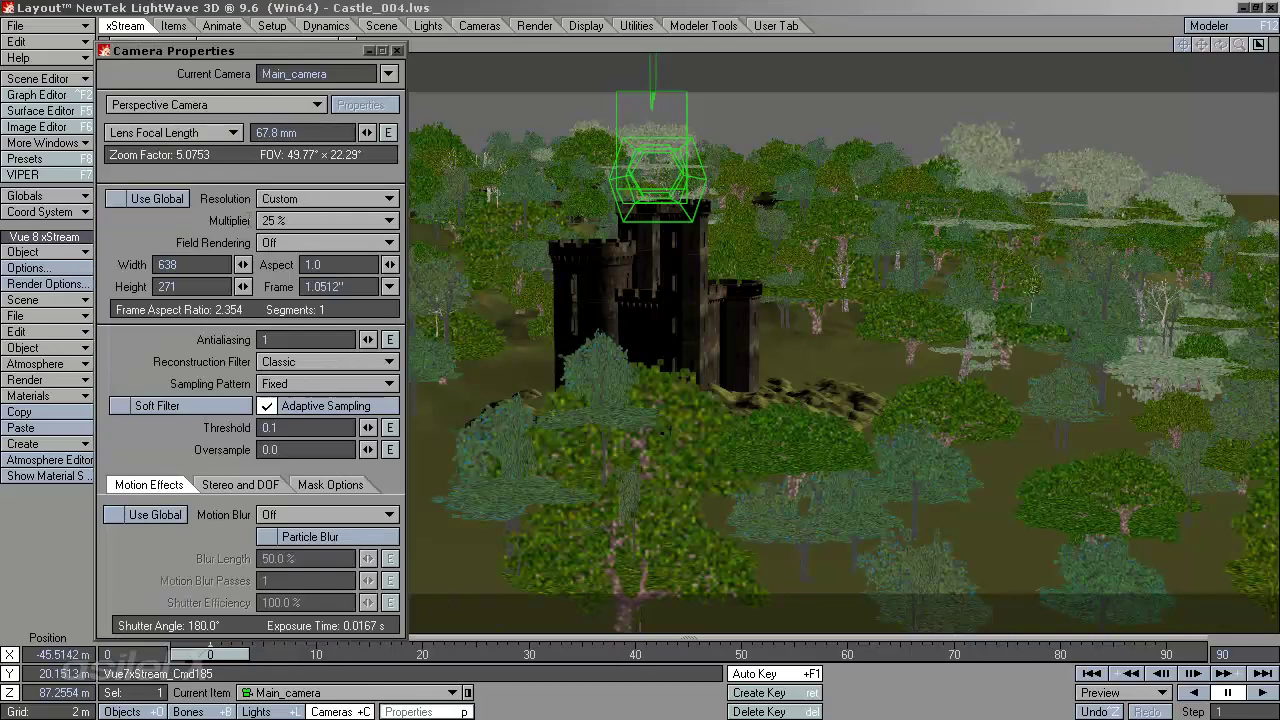
{"action": "left_click", "coordinate": [300, 220]}
{"action": "left_click", "coordinate": [330, 240]}
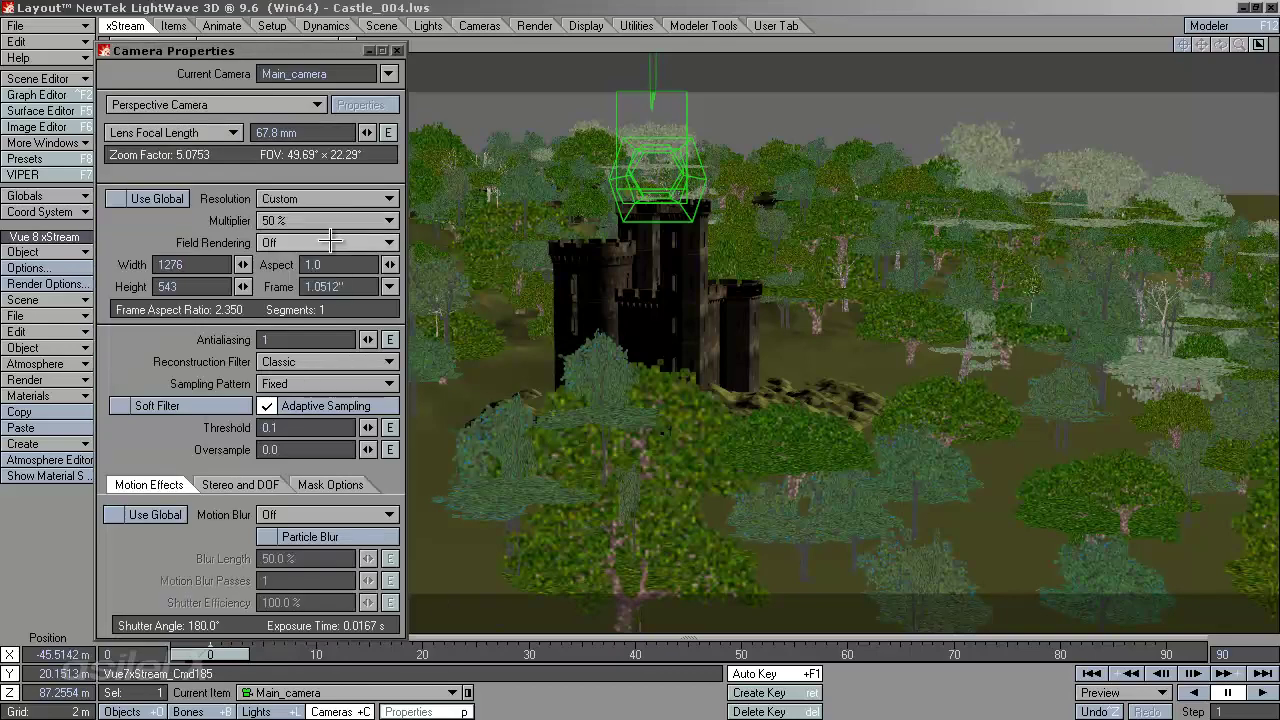
Set the camera's antialiasing to 2 and its sampling pattern to Blue Noise.
{"action": "left_click", "coordinate": [296, 339]}
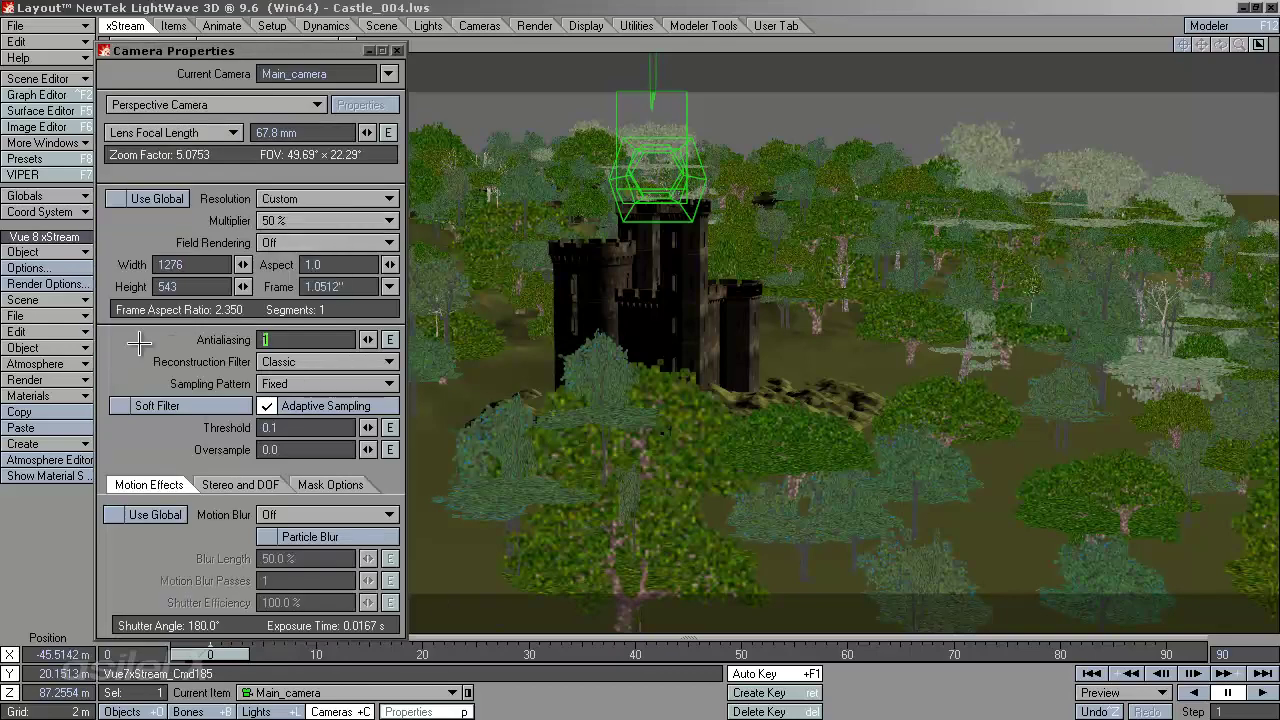
{"action": "left_click", "coordinate": [300, 361]}
{"action": "left_click", "coordinate": [205, 365]}
{"action": "left_click", "coordinate": [310, 380]}
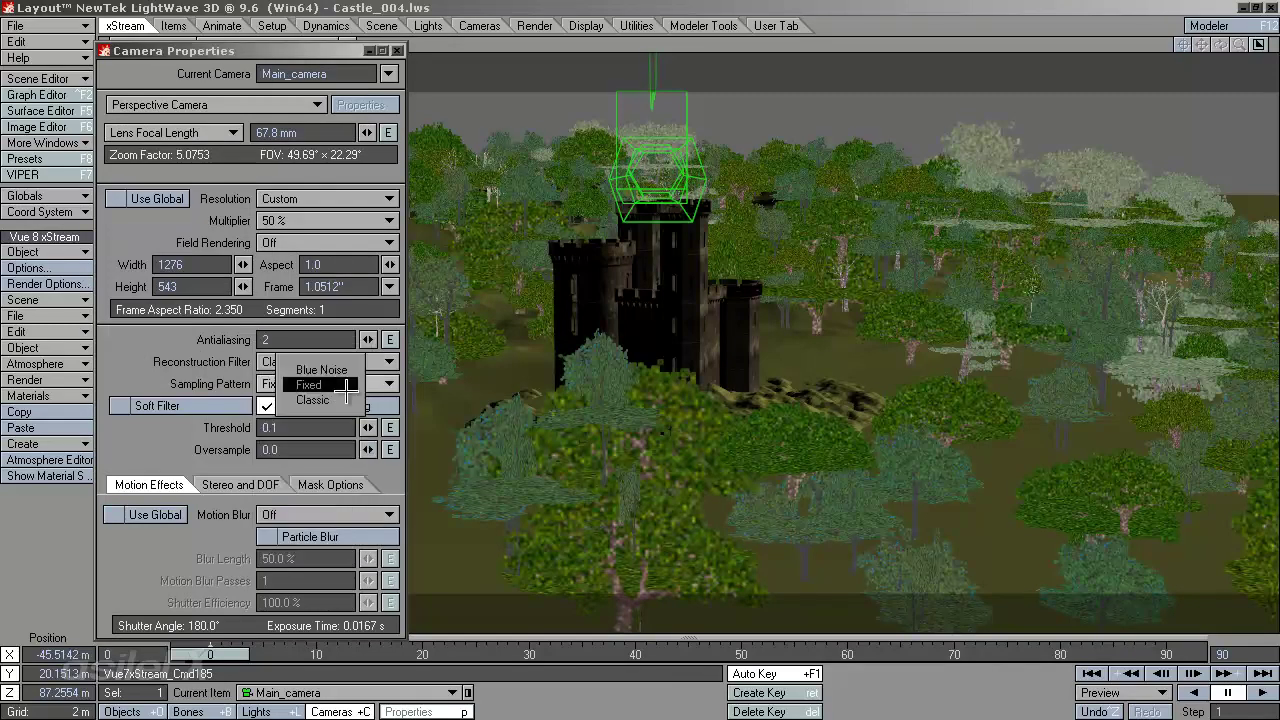
{"action": "left_click", "coordinate": [300, 371]}
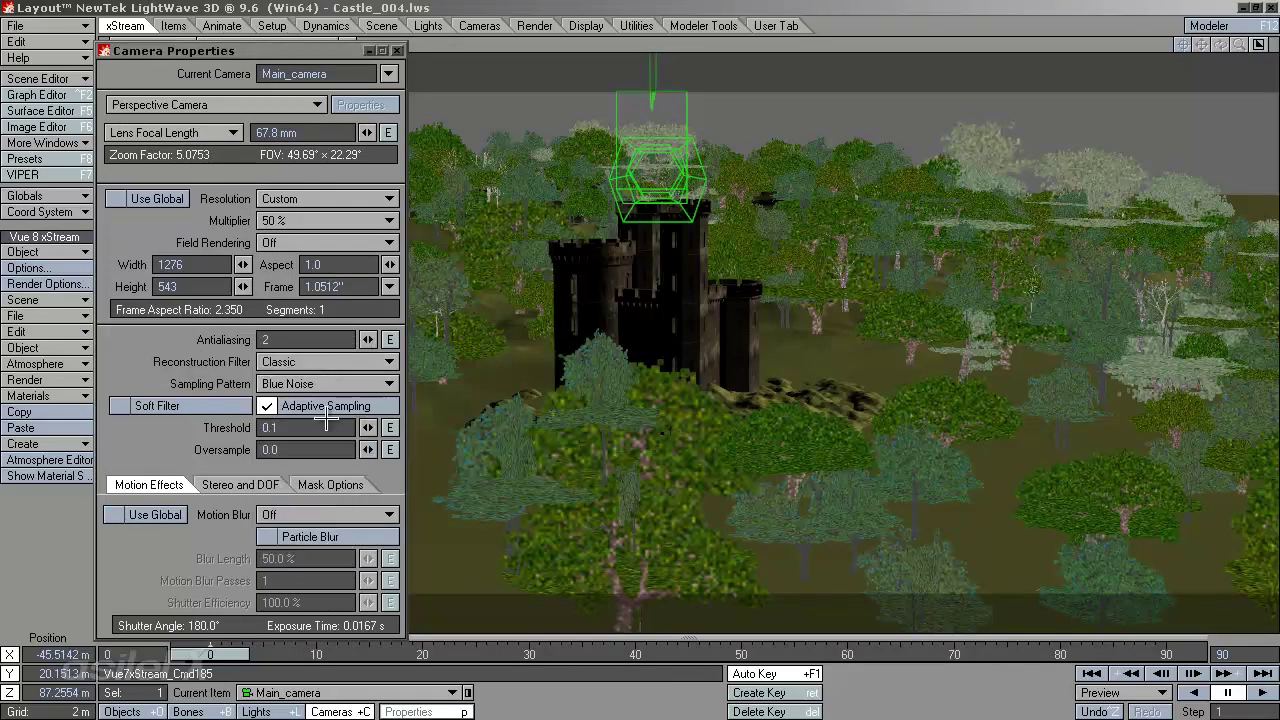
Render the current frame and turn on Exposure in the rendered image's Image Controls.
{"action": "key", "text": "F9"}
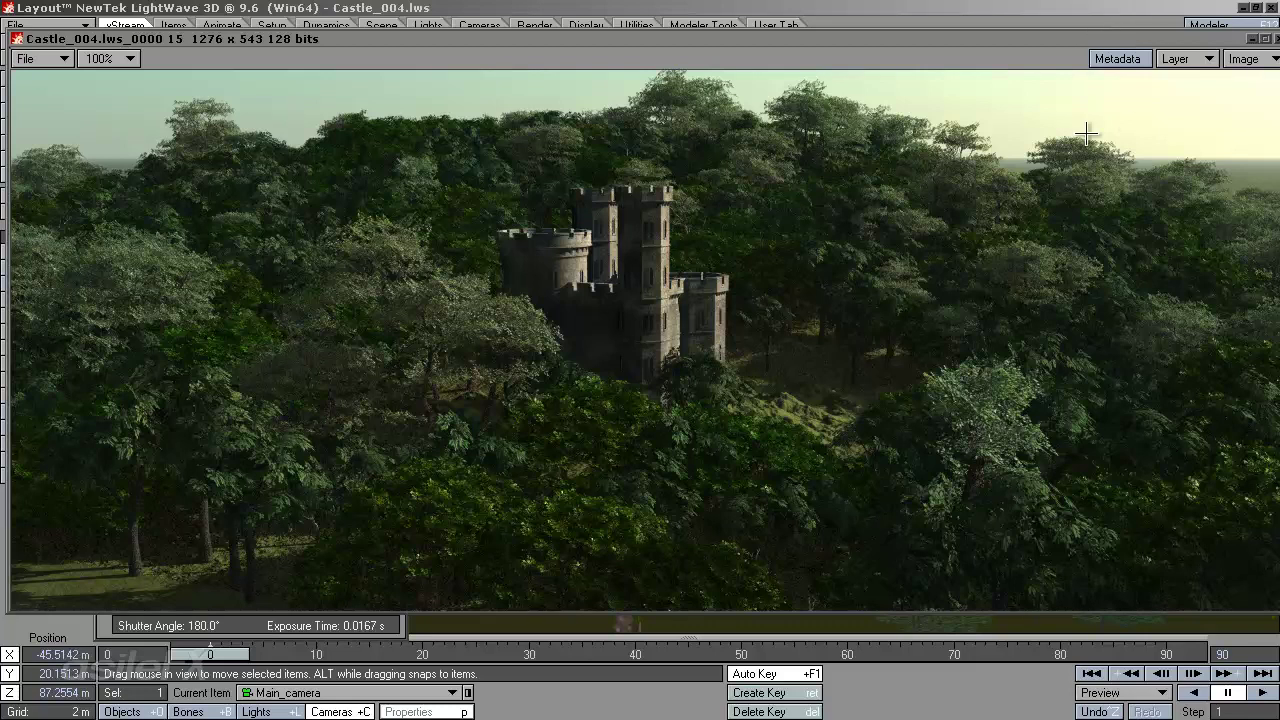
{"action": "left_click", "coordinate": [64, 57]}
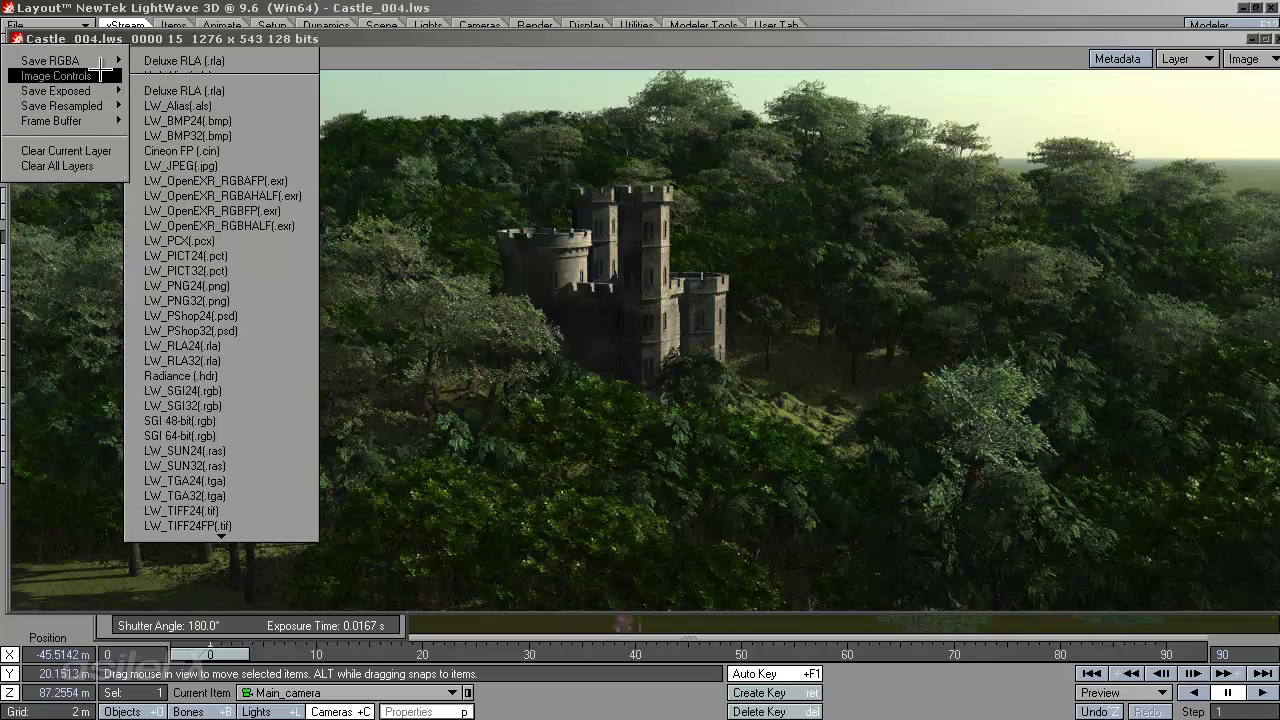
{"action": "left_click", "coordinate": [88, 76]}
{"action": "left_click_drag", "start_coordinate": [1014, 446], "coordinate": [1051, 452]}
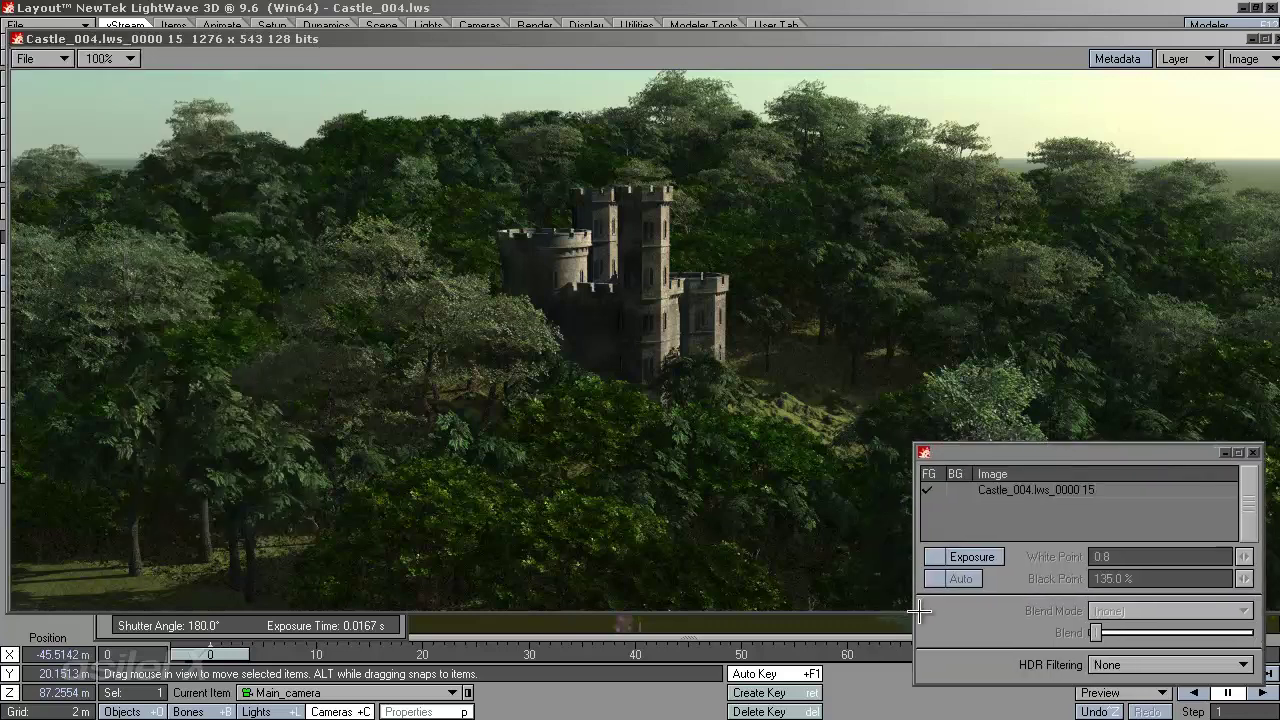
{"action": "left_click", "coordinate": [968, 557]}
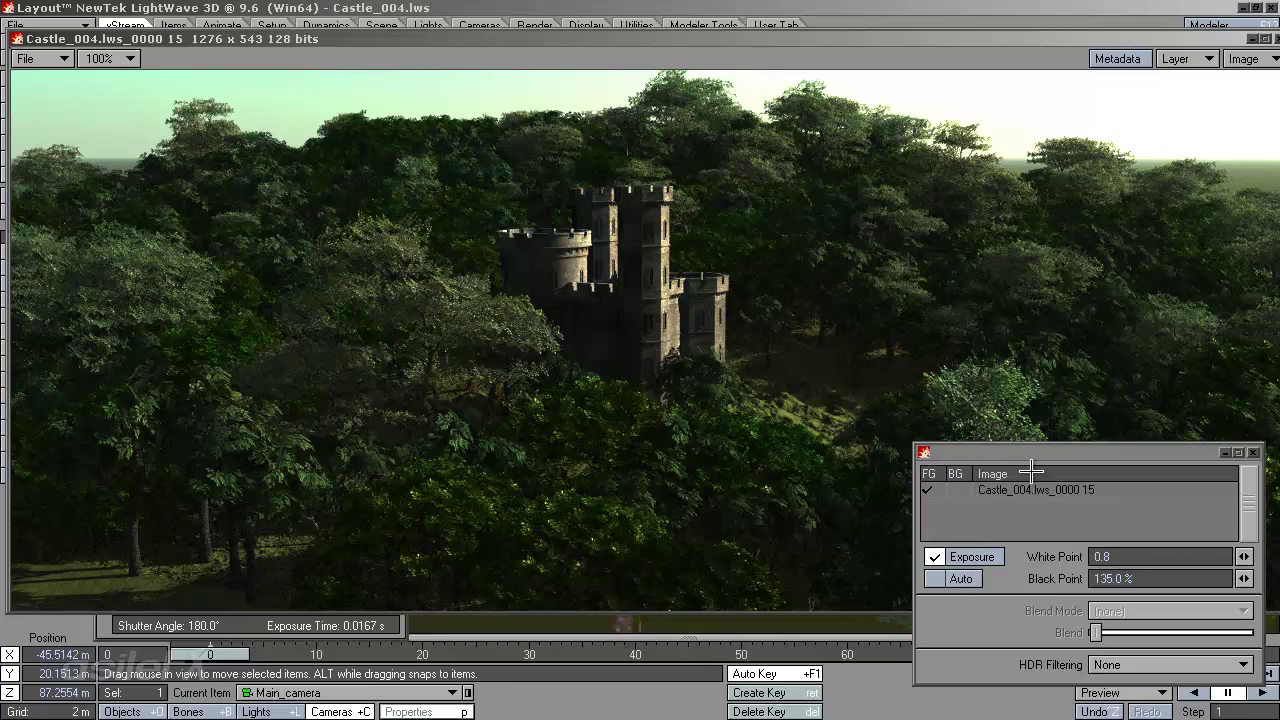
Try automatic exposure with a white point of 1.0, compare the render with exposure off, and return to manual exposure.
{"action": "left_click", "coordinate": [960, 578]}
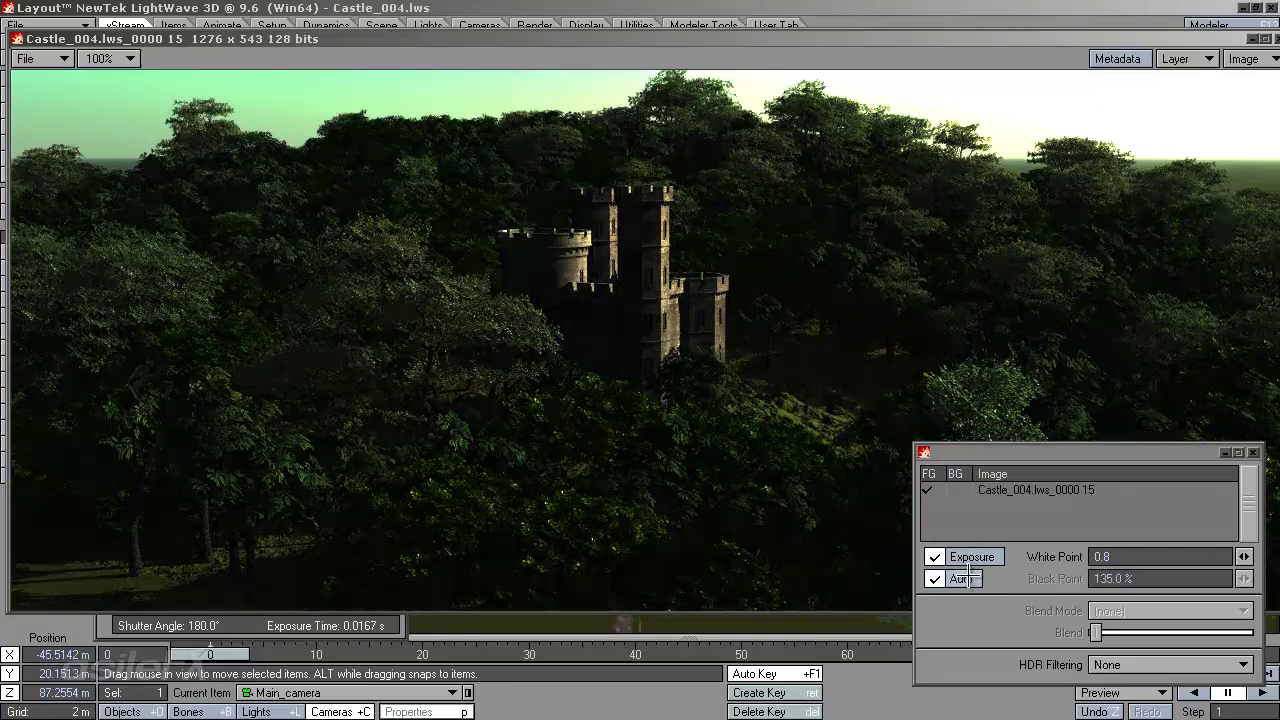
{"action": "left_click", "coordinate": [1145, 557]}
{"action": "type", "text": "1"}
{"action": "key", "text": "Return"}
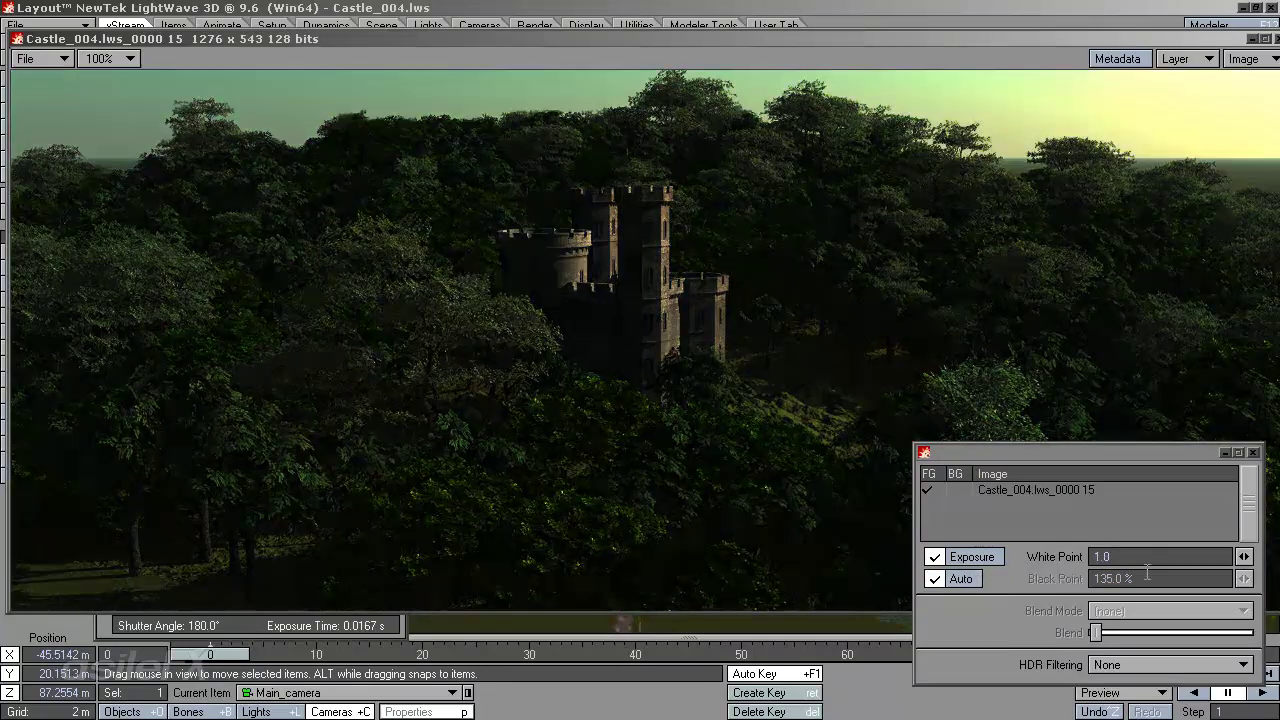
{"action": "left_click", "coordinate": [968, 557]}
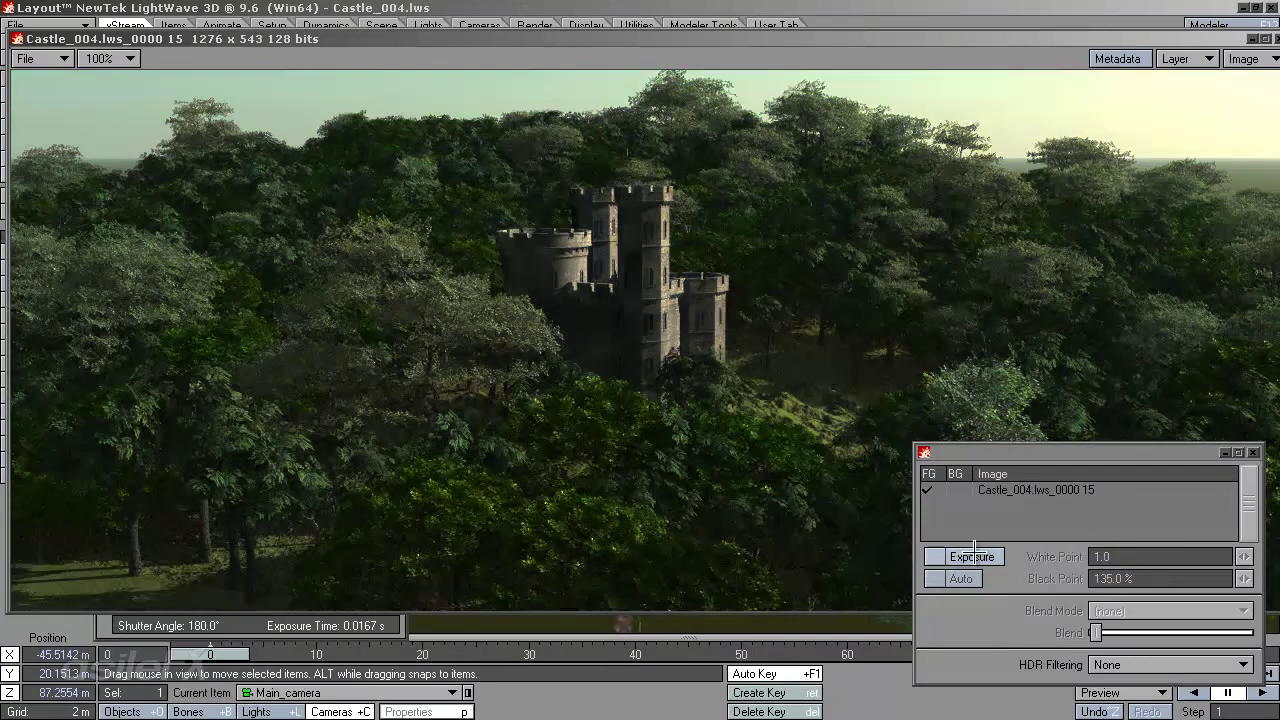
{"action": "left_click", "coordinate": [934, 557]}
{"action": "left_click", "coordinate": [960, 578]}
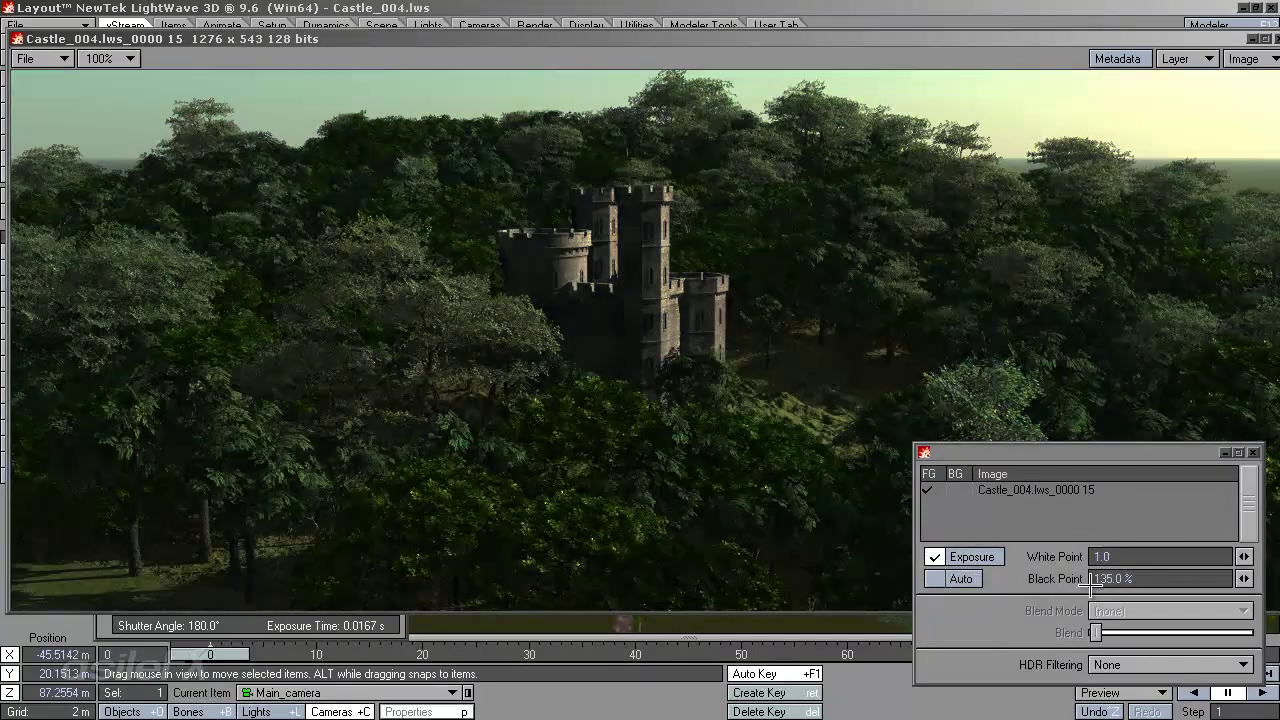
Turn automatic exposure back on and try white points of 0.5, 0.6 and 0.8 on the rendered image.
{"action": "left_click", "coordinate": [962, 578]}
{"action": "left_click", "coordinate": [1110, 557]}
{"action": "type", "text": "0.5"}
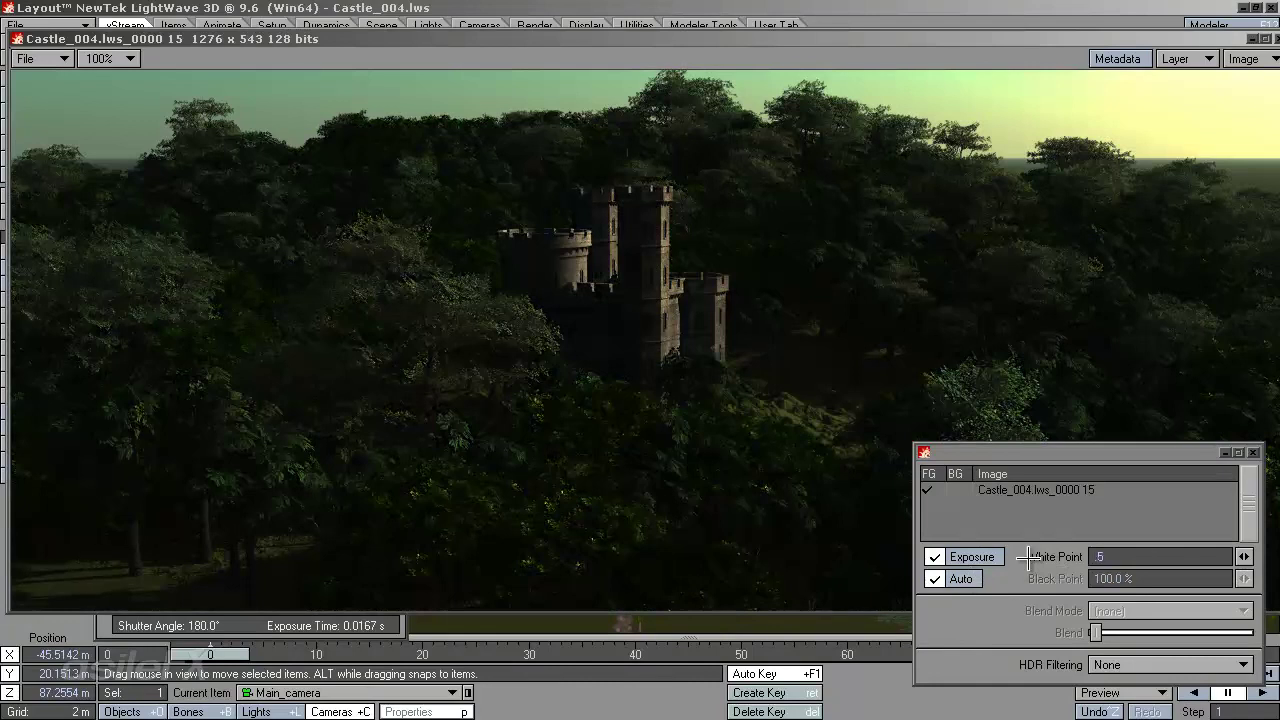
{"action": "key", "text": "Return"}
{"action": "left_click", "coordinate": [1100, 557]}
{"action": "type", "text": "0.8"}
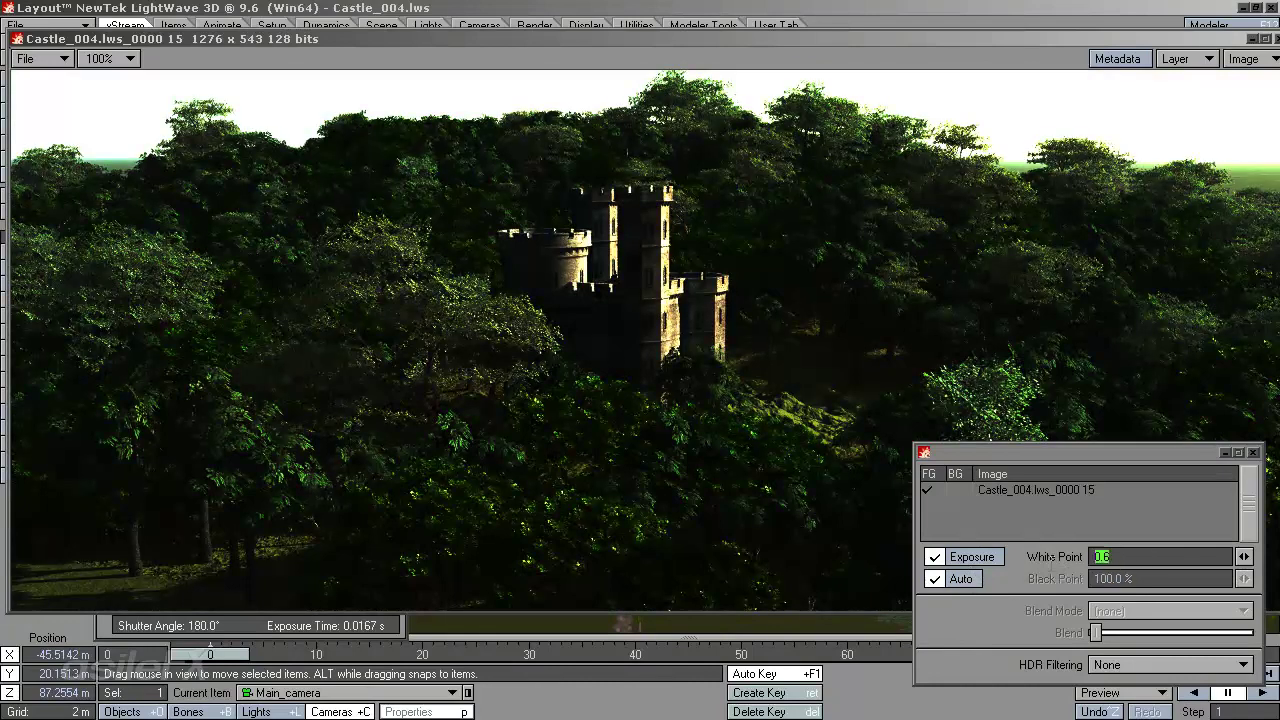
{"action": "key", "text": "Return"}
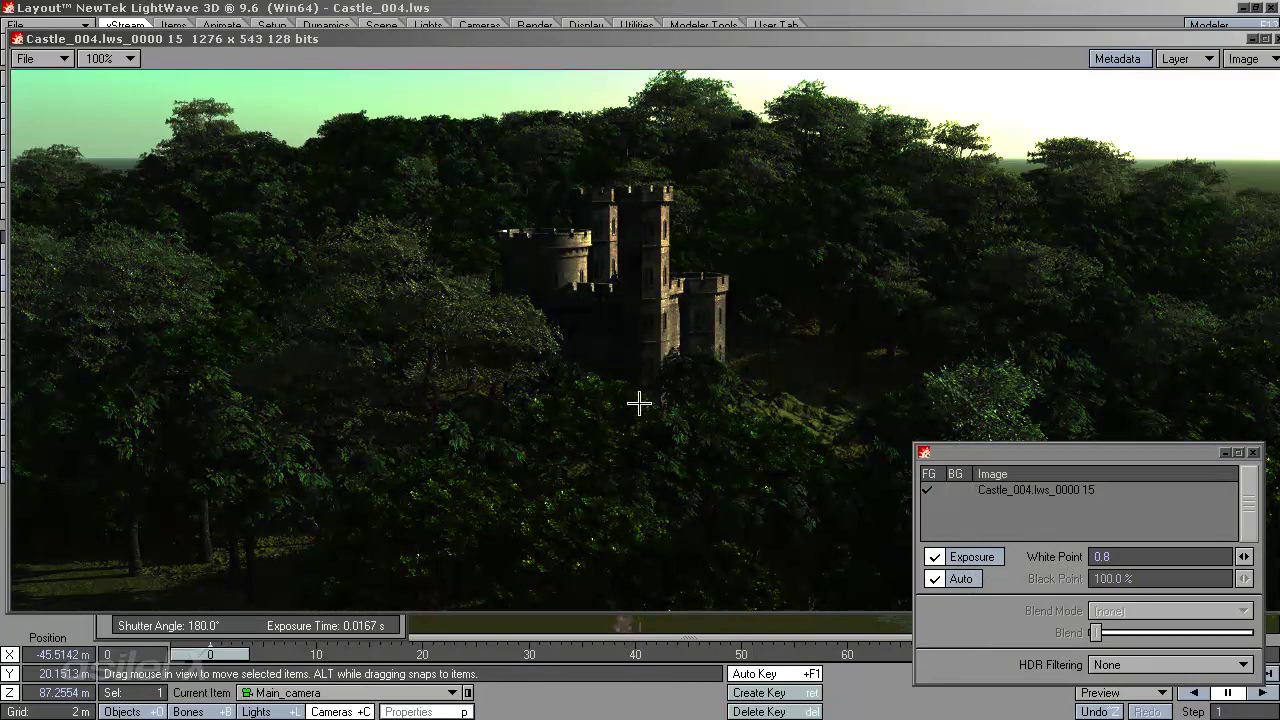
Turn off automatic exposure and set the rendered image's black point to 135%.
{"action": "left_click", "coordinate": [960, 578]}
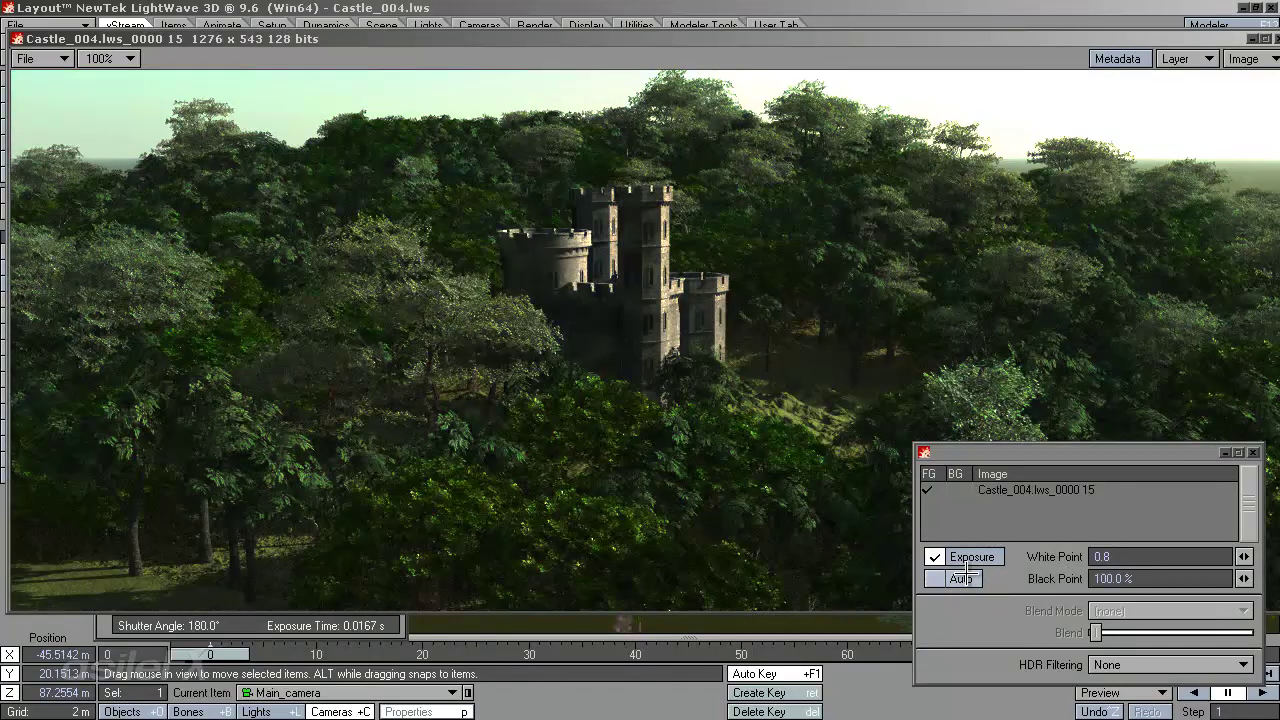
{"action": "left_click", "coordinate": [1136, 578]}
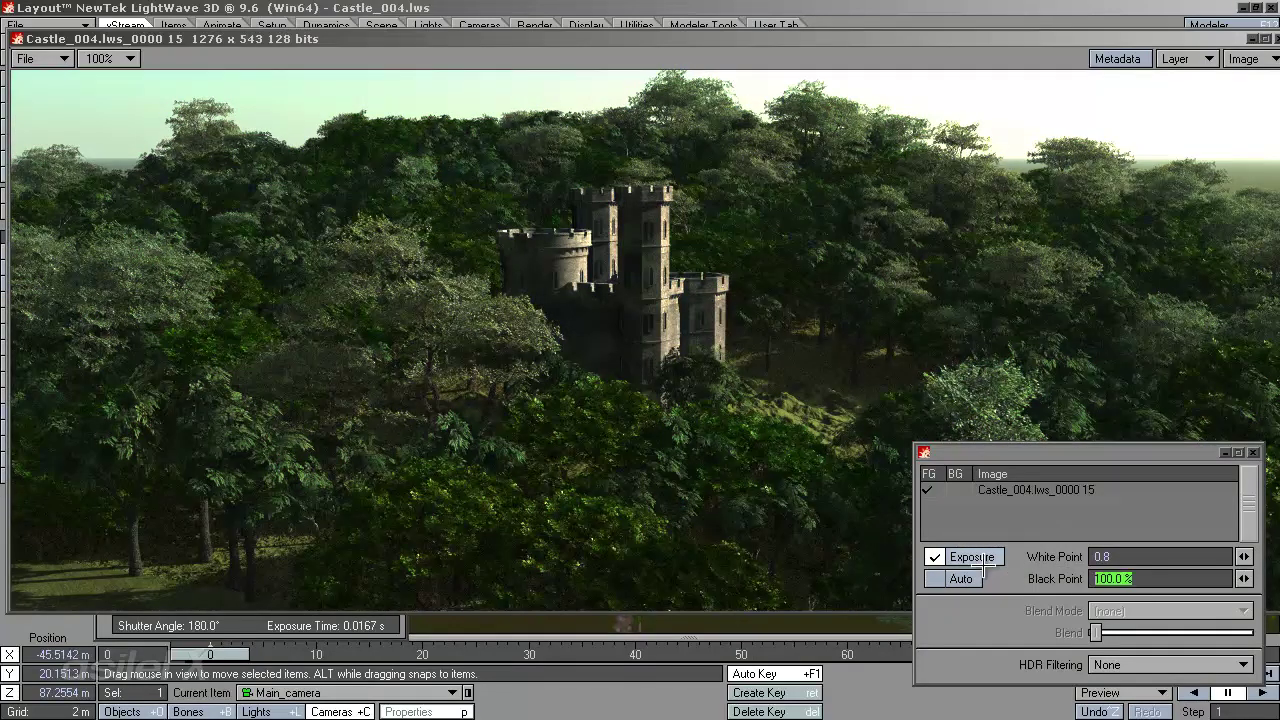
{"action": "type", "text": "135"}
{"action": "key", "text": "Return"}
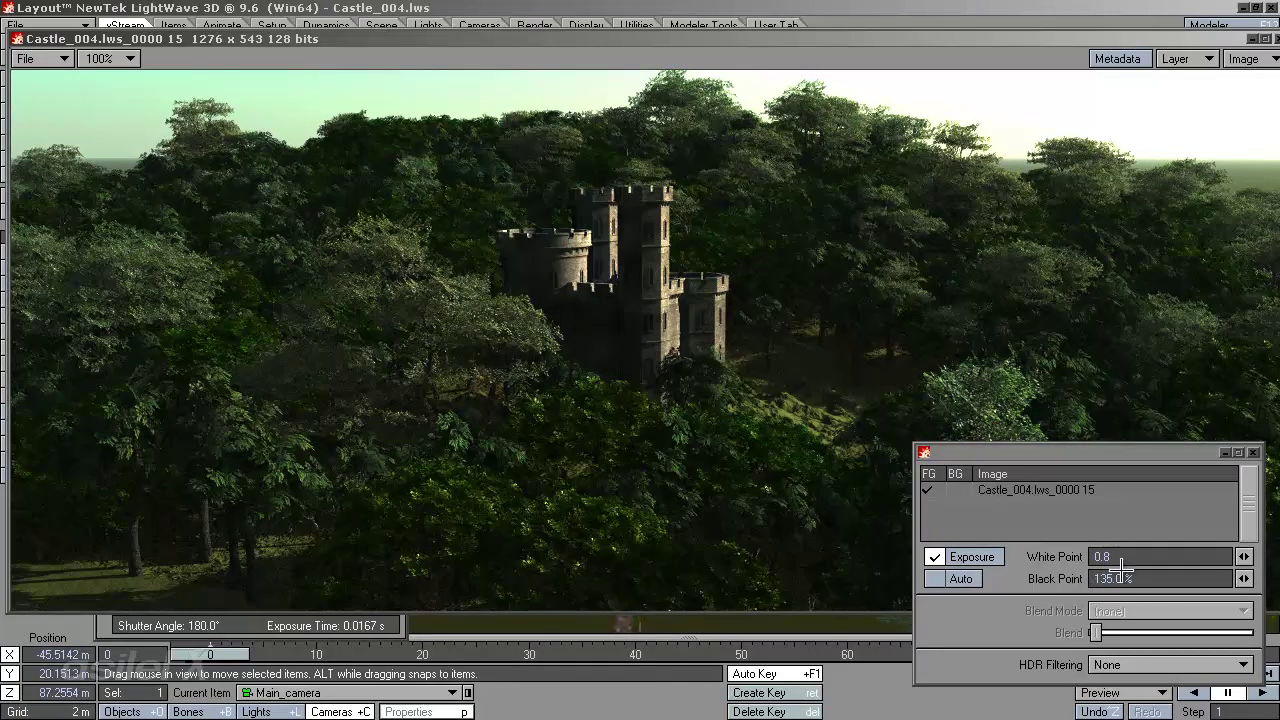
Try a white point of 0.9 on the rendered image, and set it to 1.0 with automatic exposure off.
{"action": "key", "text": "Tab"}
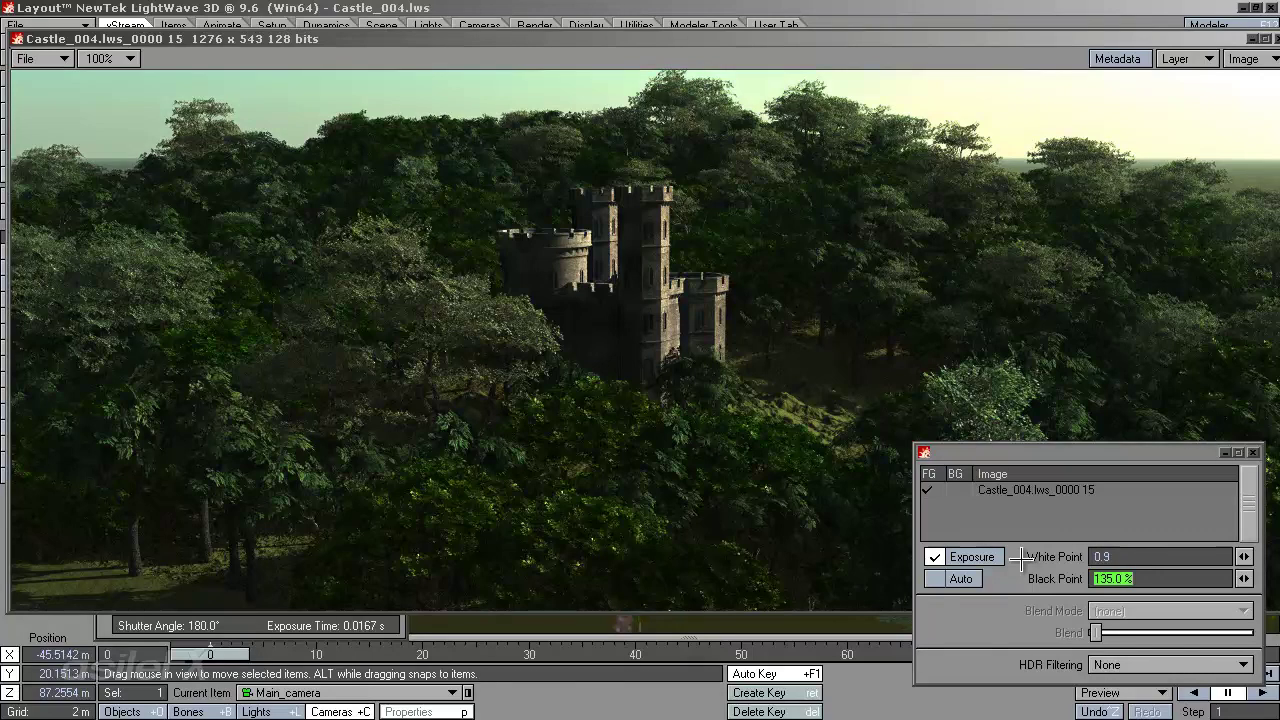
{"action": "left_click", "coordinate": [1112, 556]}
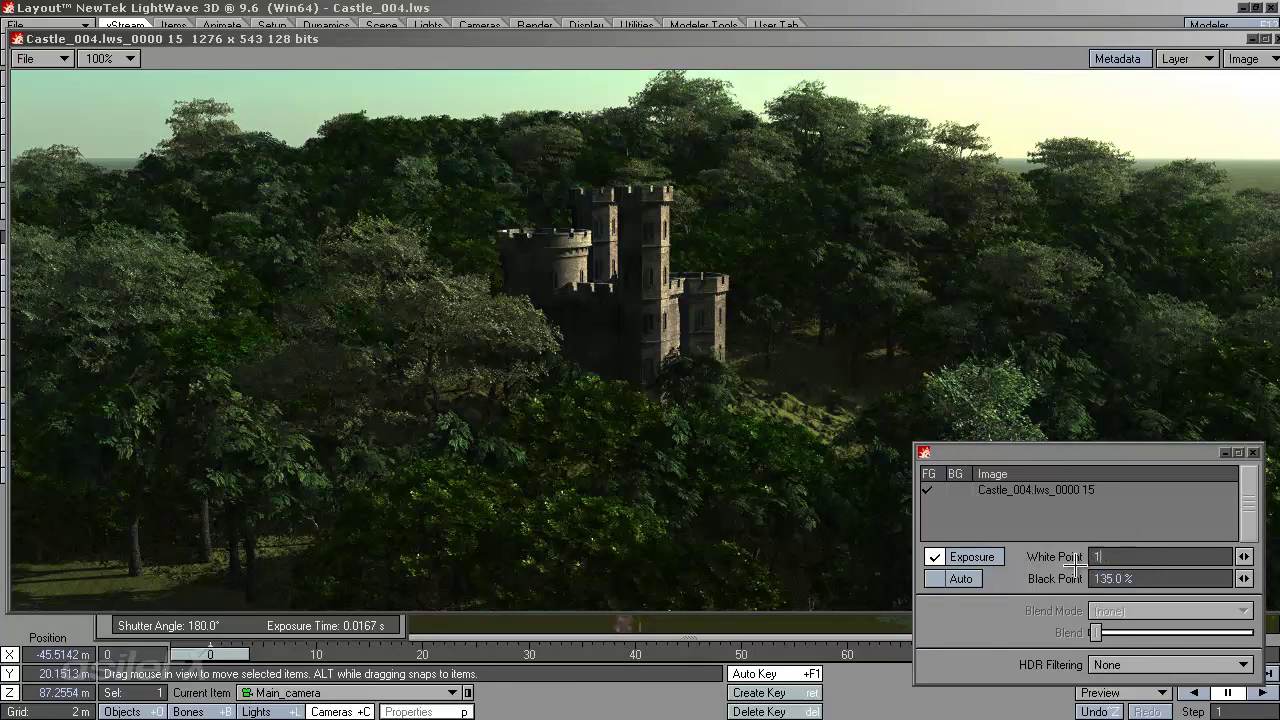
{"action": "type", "text": "1"}
{"action": "key", "text": "Tab"}
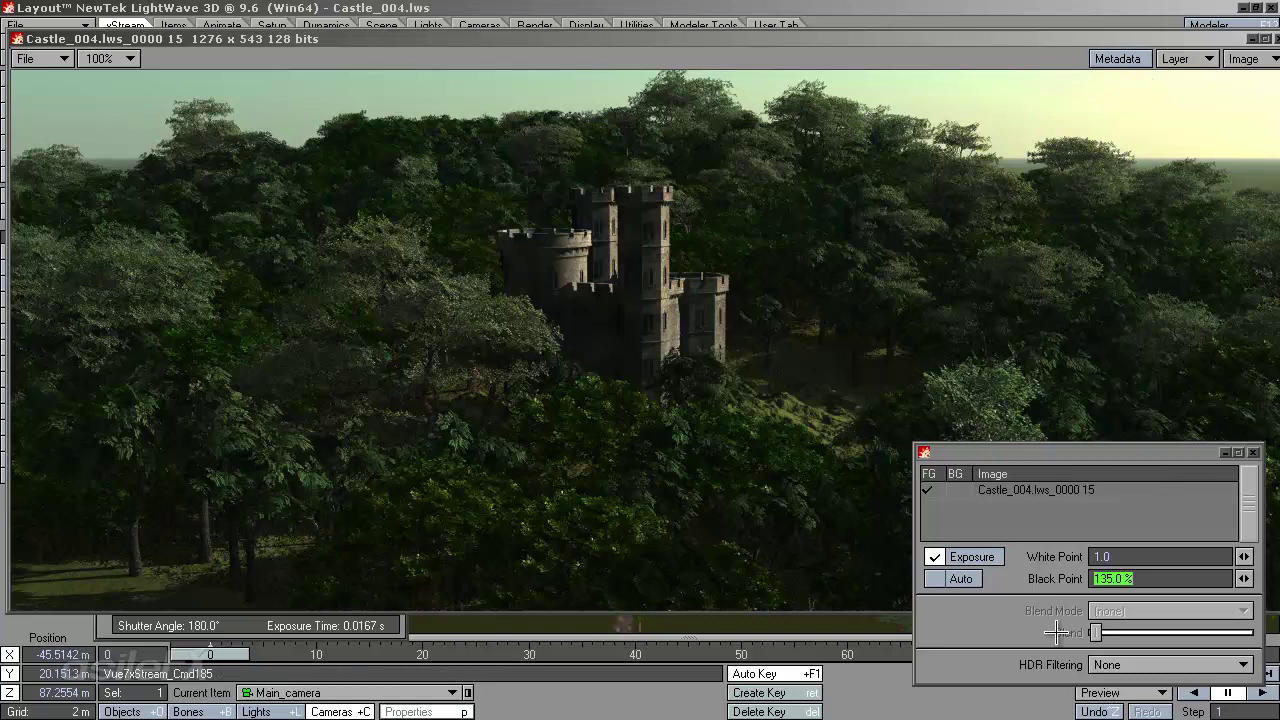
{"action": "left_click", "coordinate": [960, 579]}
{"action": "left_click", "coordinate": [960, 579]}
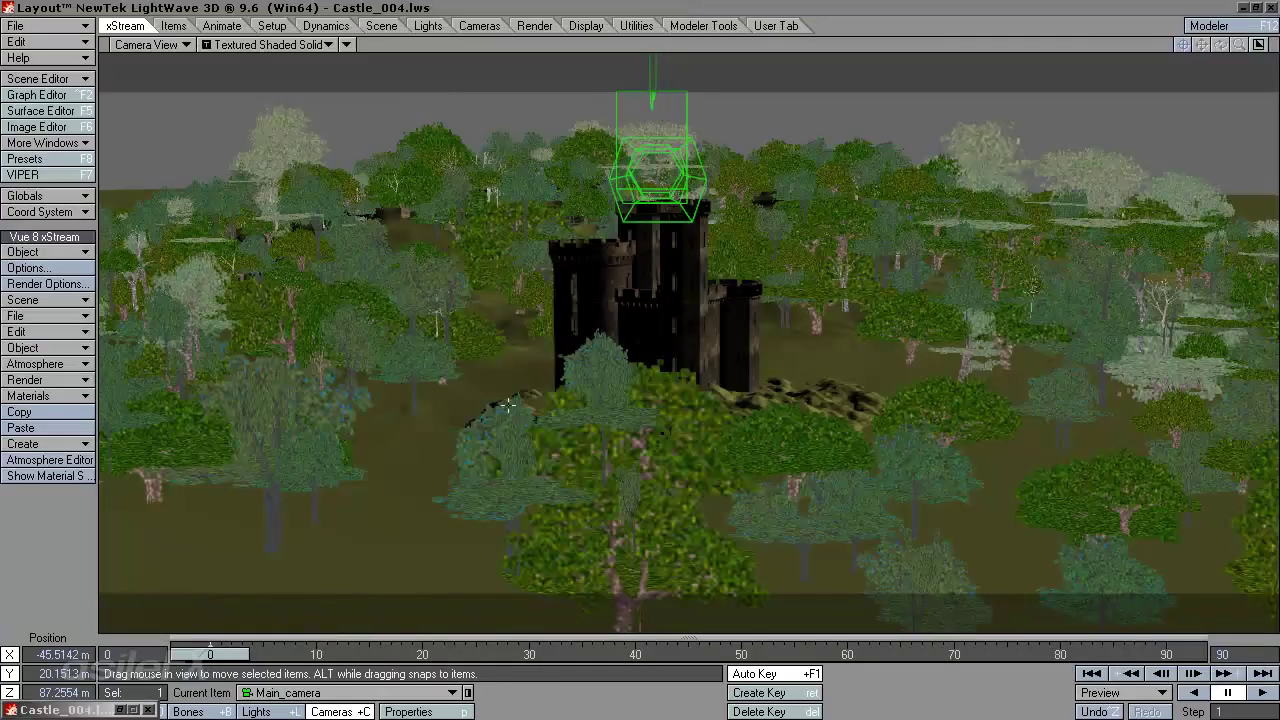
Set the host Final Gather scale to 1 in the Vue xStream render options.
{"action": "left_click", "coordinate": [60, 267]}
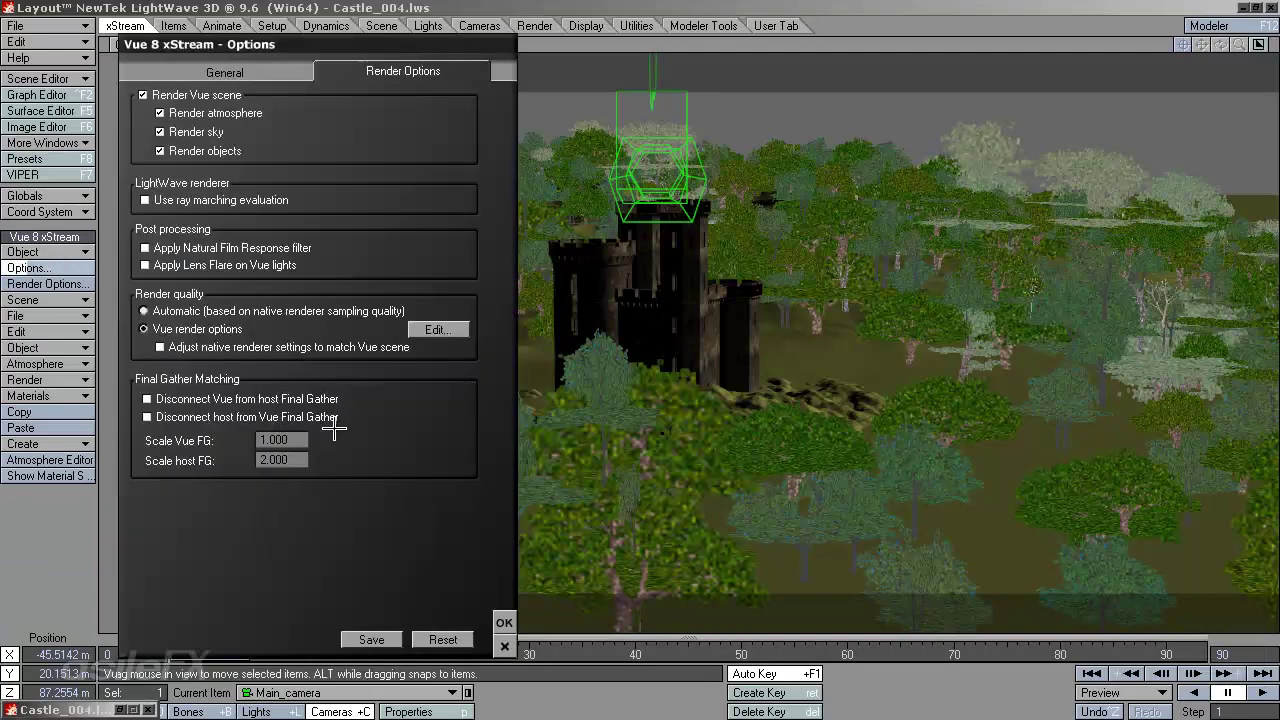
{"action": "left_click", "coordinate": [302, 459]}
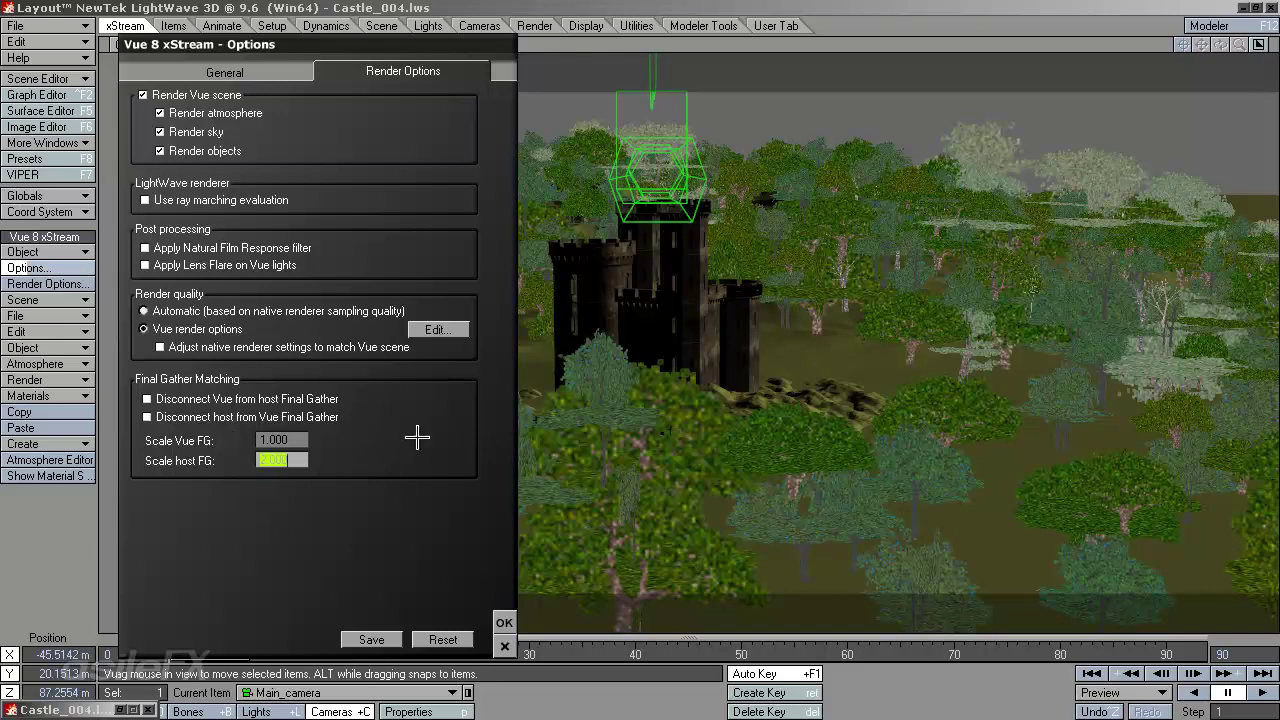
{"action": "left_click", "coordinate": [282, 440]}
{"action": "left_click", "coordinate": [282, 460]}
{"action": "key", "text": "BackSpace"}
{"action": "left_click", "coordinate": [282, 440]}
{"action": "left_click", "coordinate": [282, 460]}
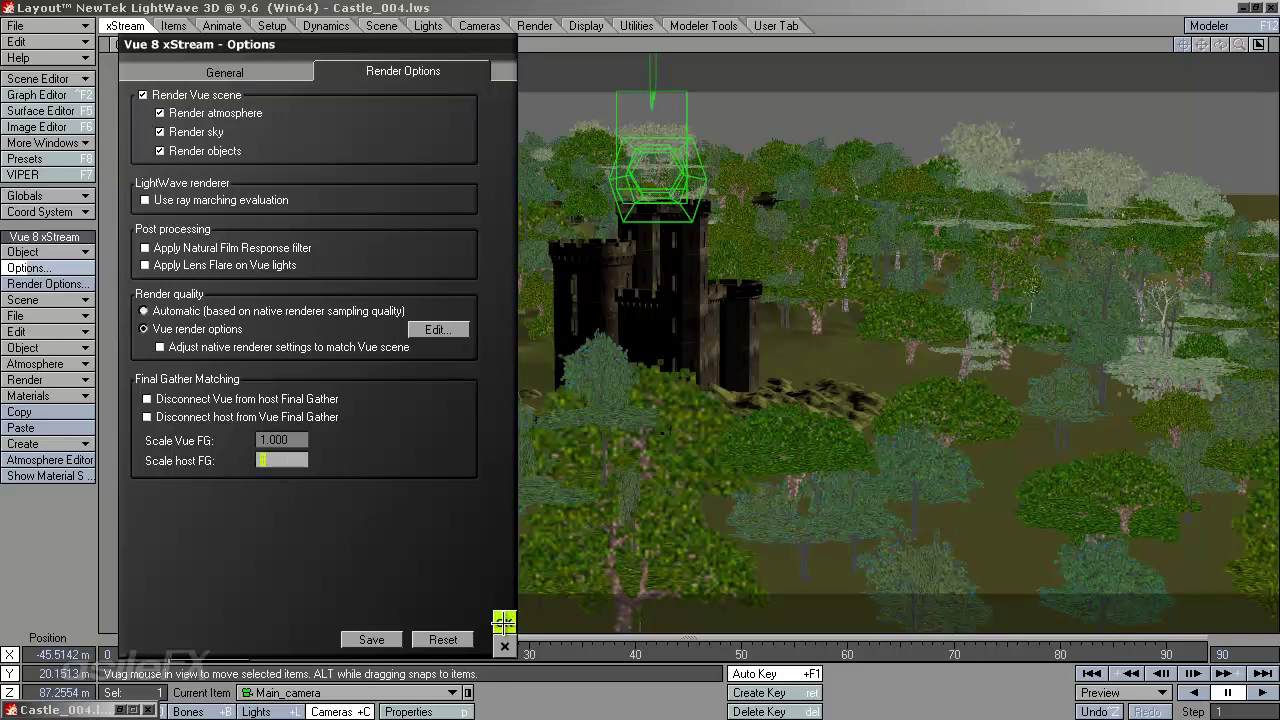
Compare the castle's lighting across rendered images 15, 16 and 17.
{"action": "left_click", "coordinate": [133, 709]}
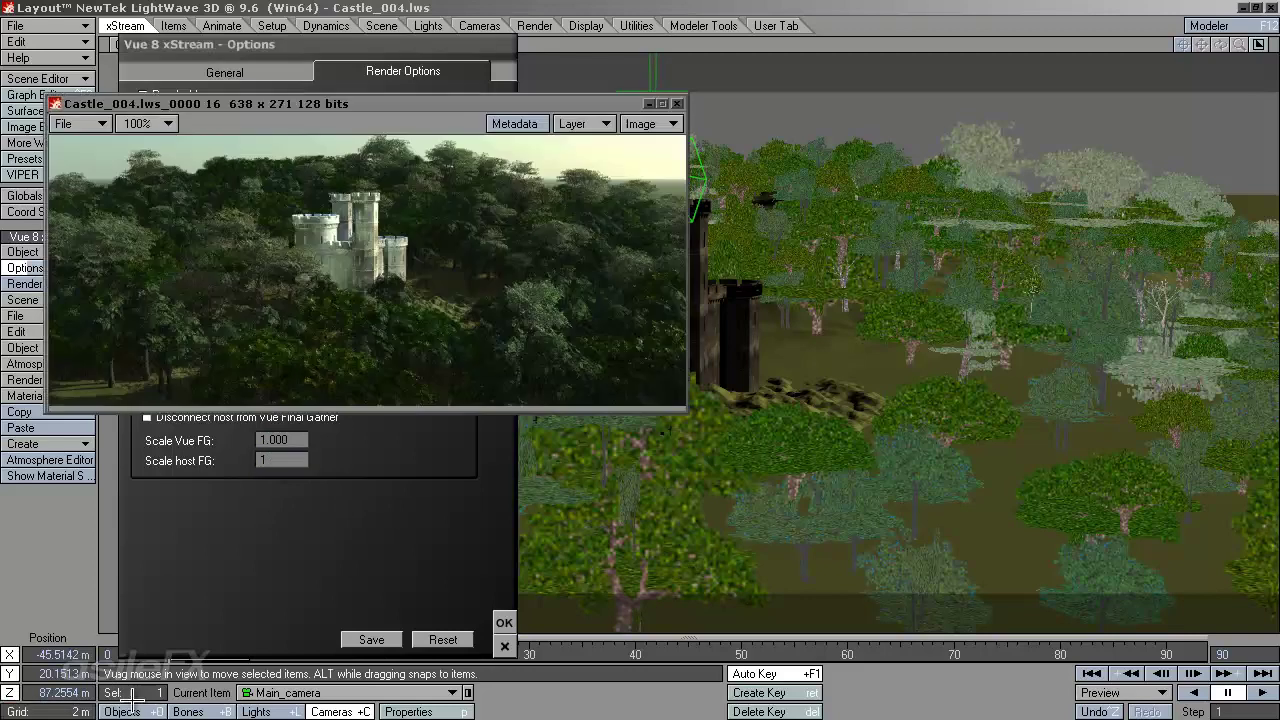
{"action": "left_click_drag", "start_coordinate": [466, 110], "coordinate": [946, 207]}
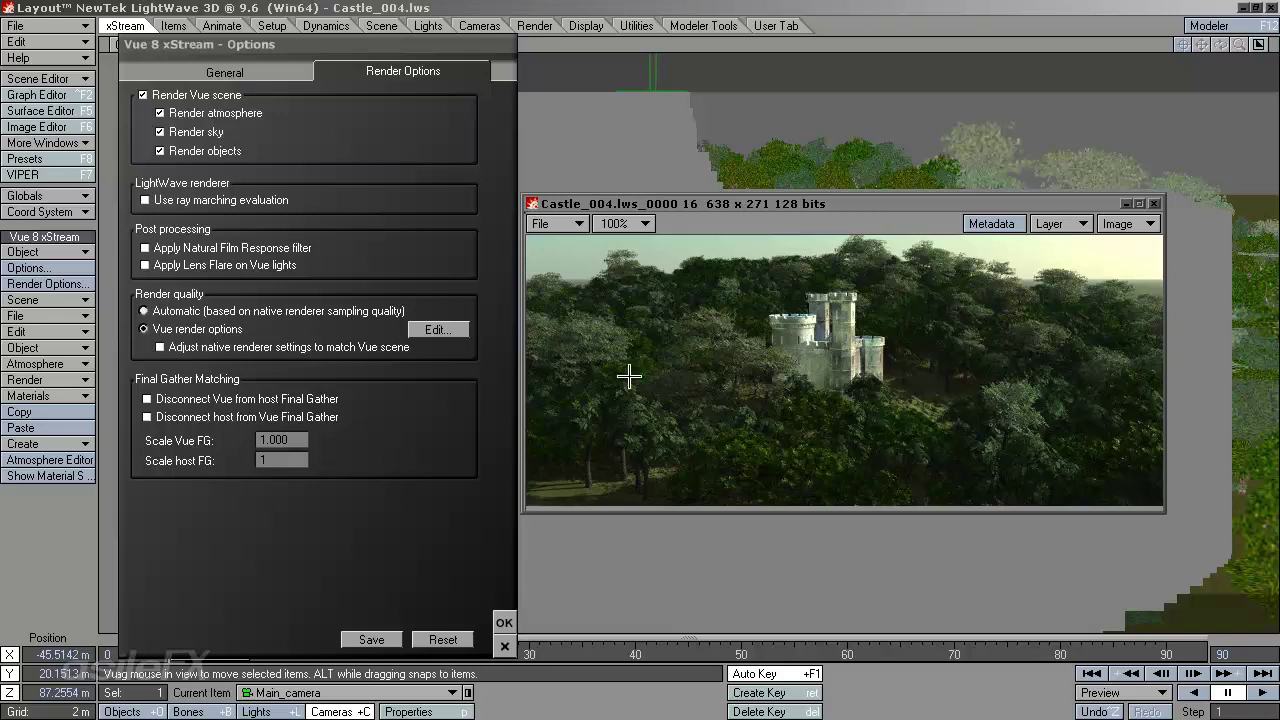
{"action": "left_click", "coordinate": [1118, 225]}
{"action": "left_click", "coordinate": [1010, 232]}
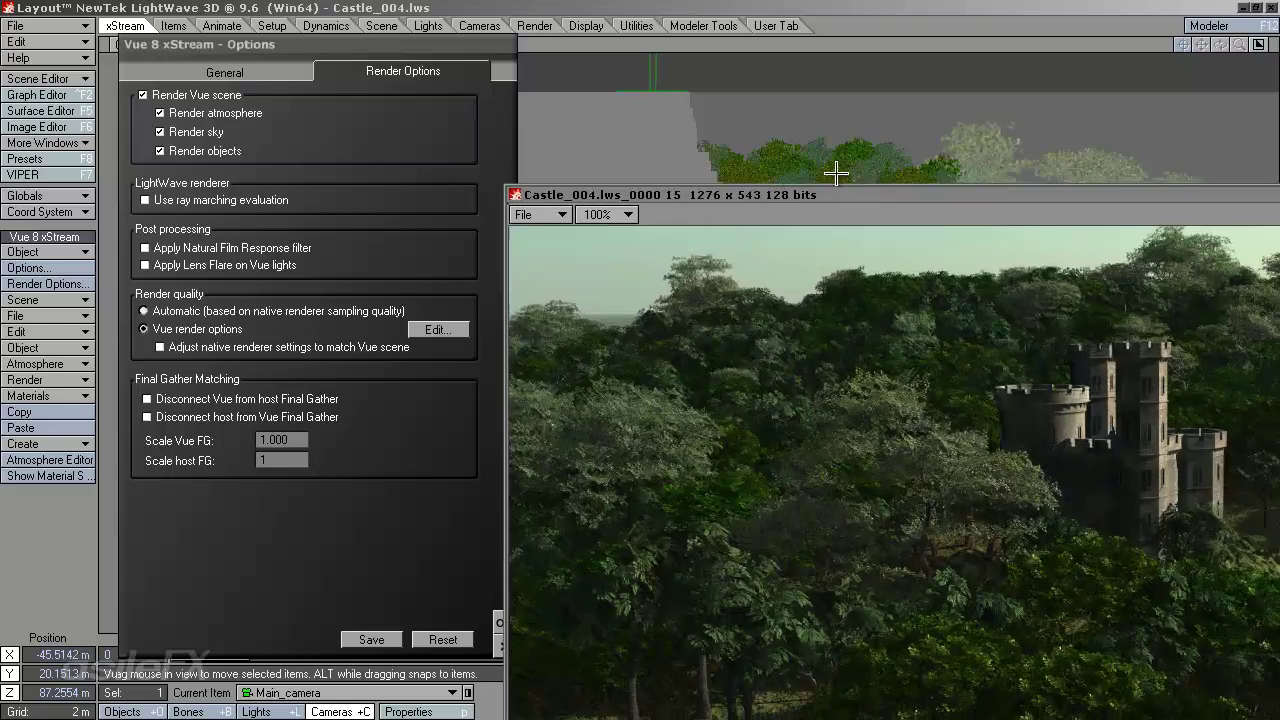
{"action": "left_click_drag", "start_coordinate": [836, 194], "coordinate": [372, 88]}
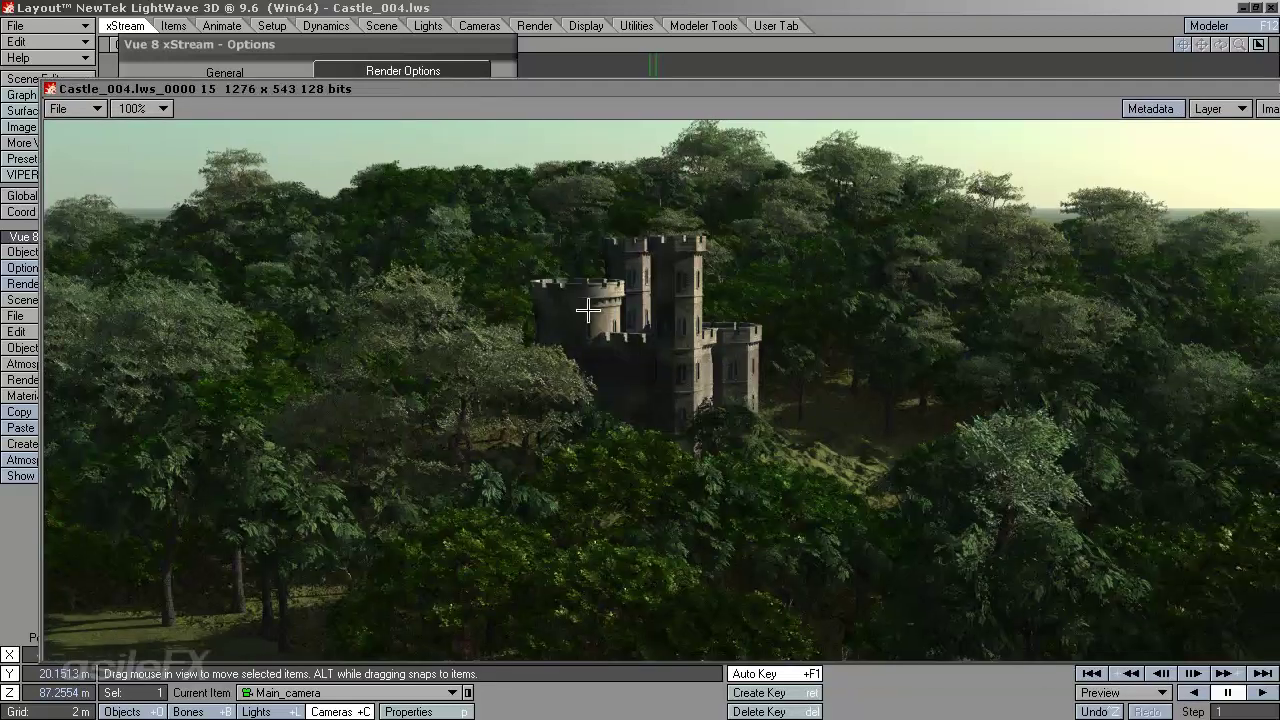
{"action": "left_click", "coordinate": [1208, 108]}
{"action": "left_click", "coordinate": [1210, 123]}
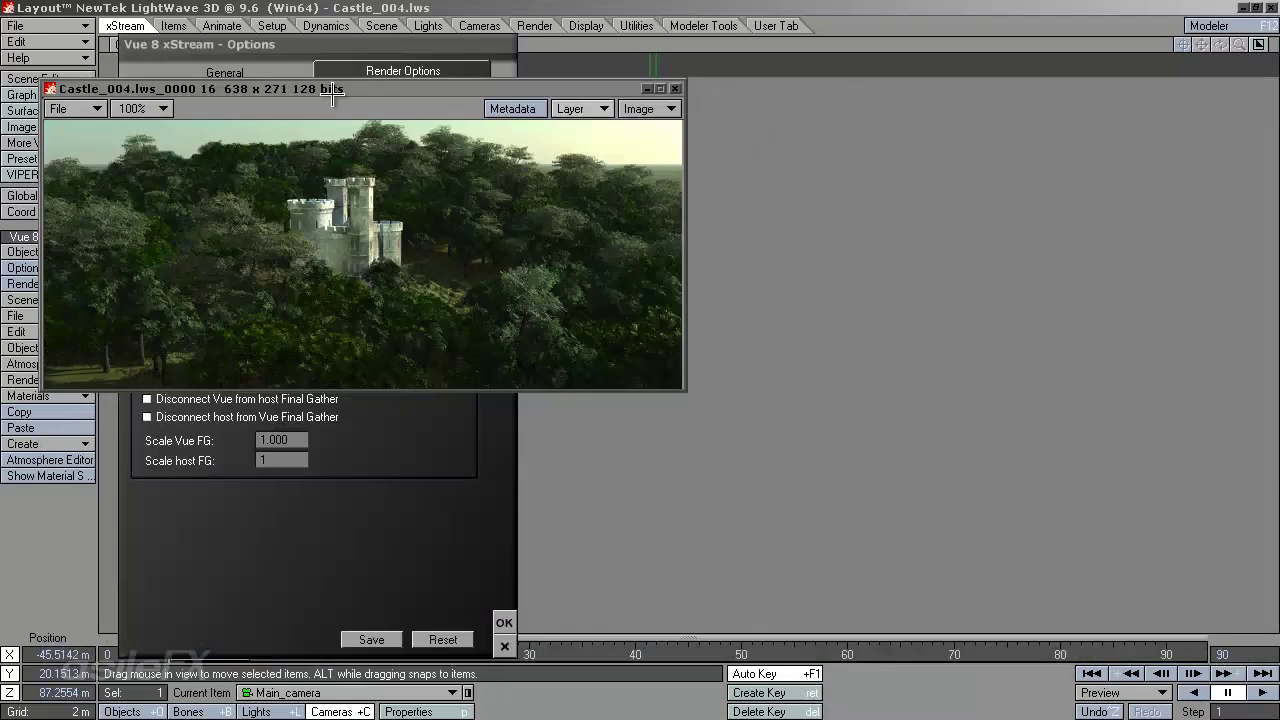
{"action": "left_click_drag", "start_coordinate": [300, 84], "coordinate": [660, 211]}
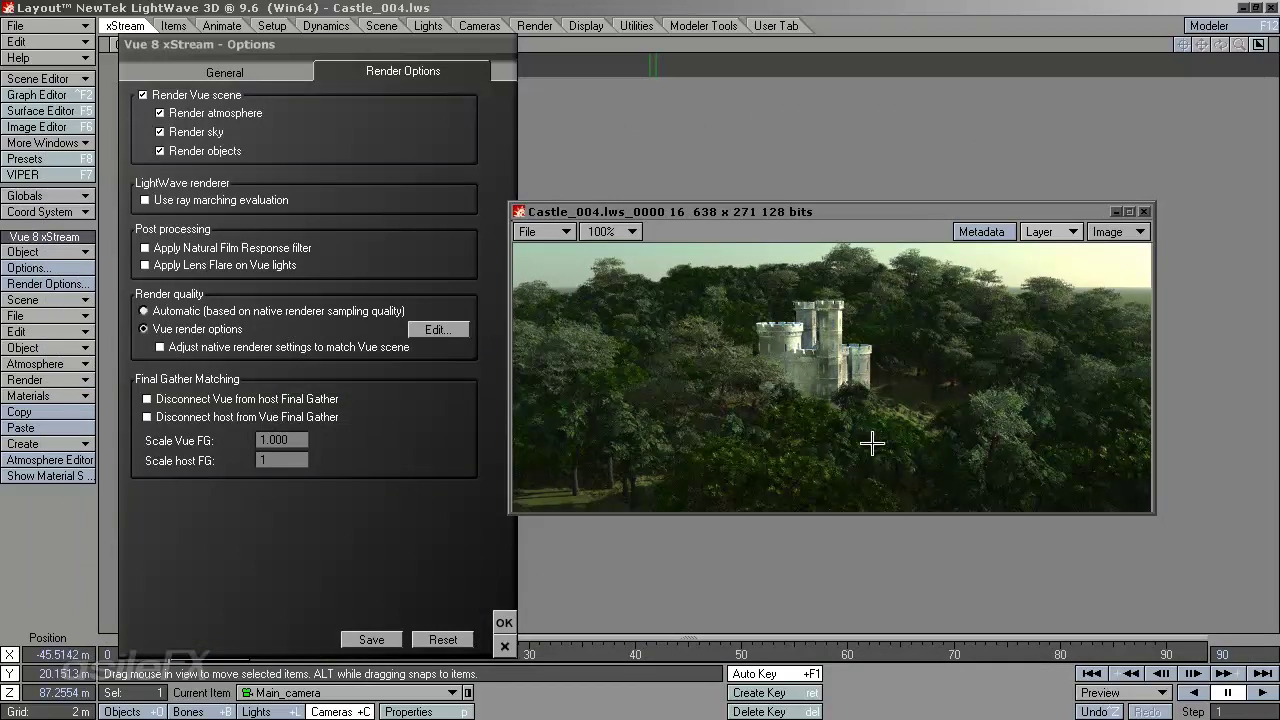
{"action": "left_click", "coordinate": [1052, 231]}
{"action": "left_click", "coordinate": [1054, 245]}
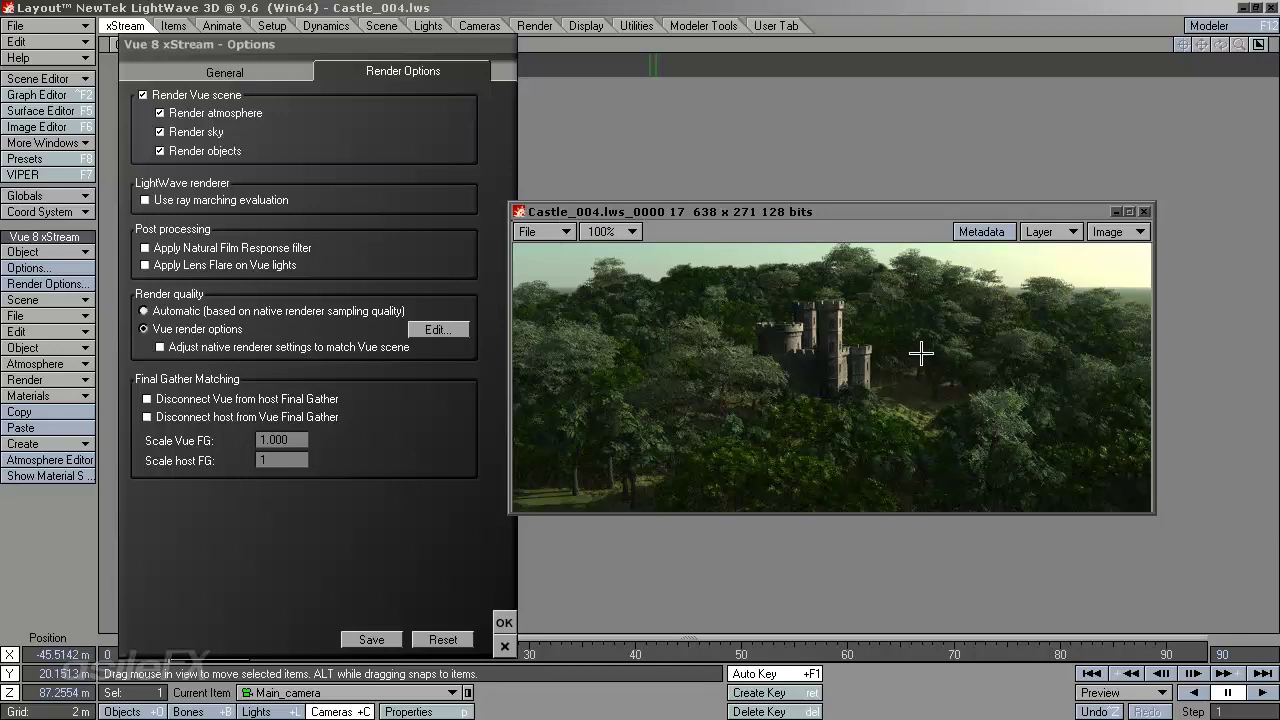
Inspect render 17 at 300% in an enlarged viewer, and view render 16 at 200%.
{"action": "left_click", "coordinate": [558, 231]}
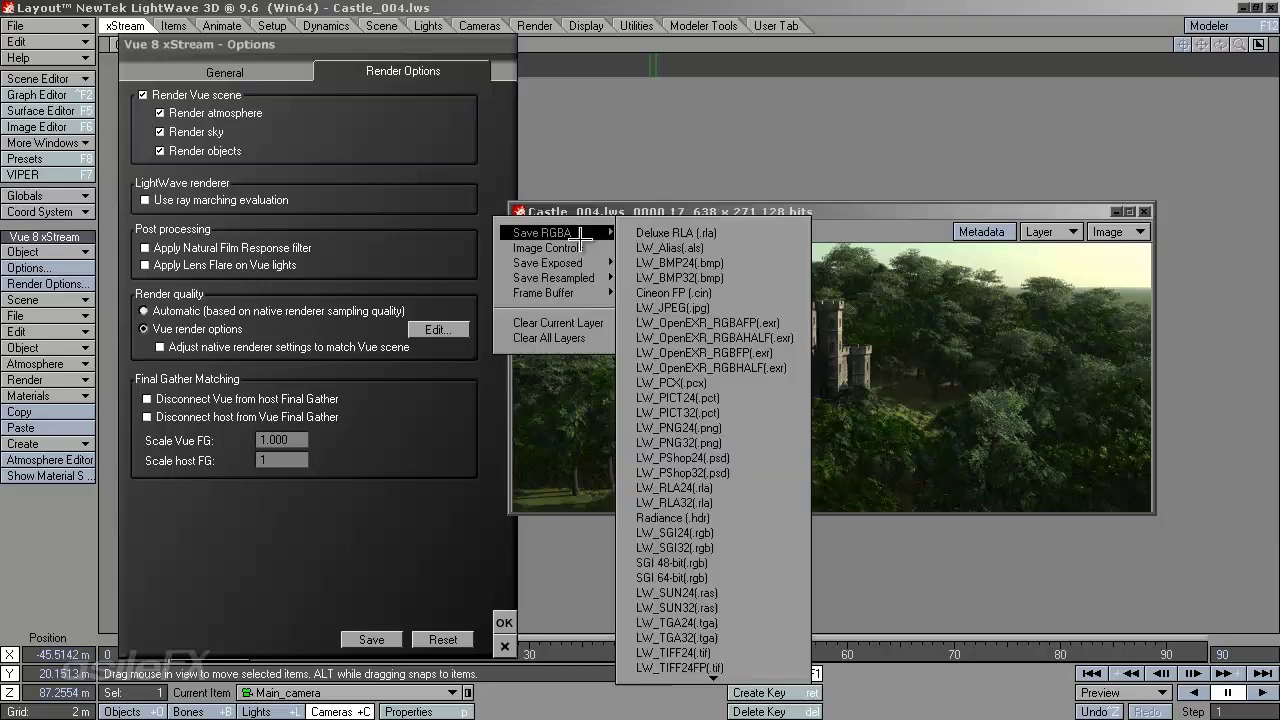
{"action": "left_click", "coordinate": [628, 231]}
{"action": "left_click", "coordinate": [611, 231]}
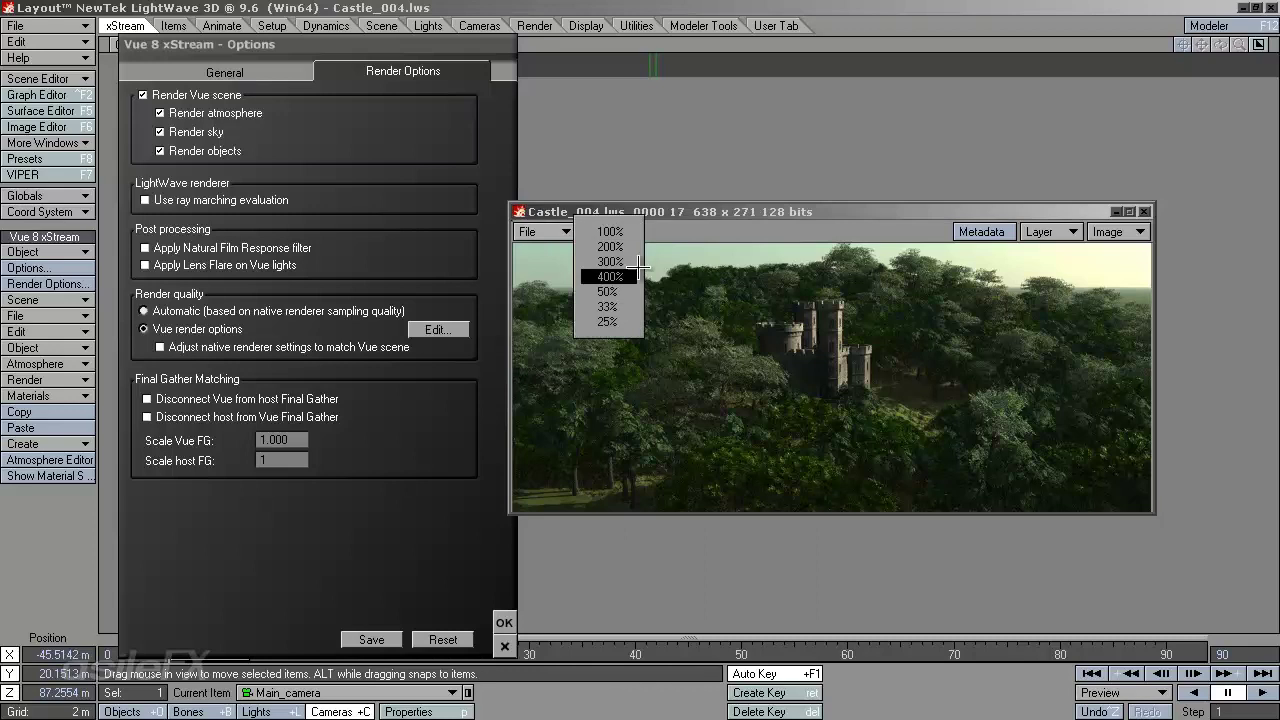
{"action": "left_click", "coordinate": [612, 264]}
{"action": "left_click_drag", "start_coordinate": [925, 418], "coordinate": [1000, 428]}
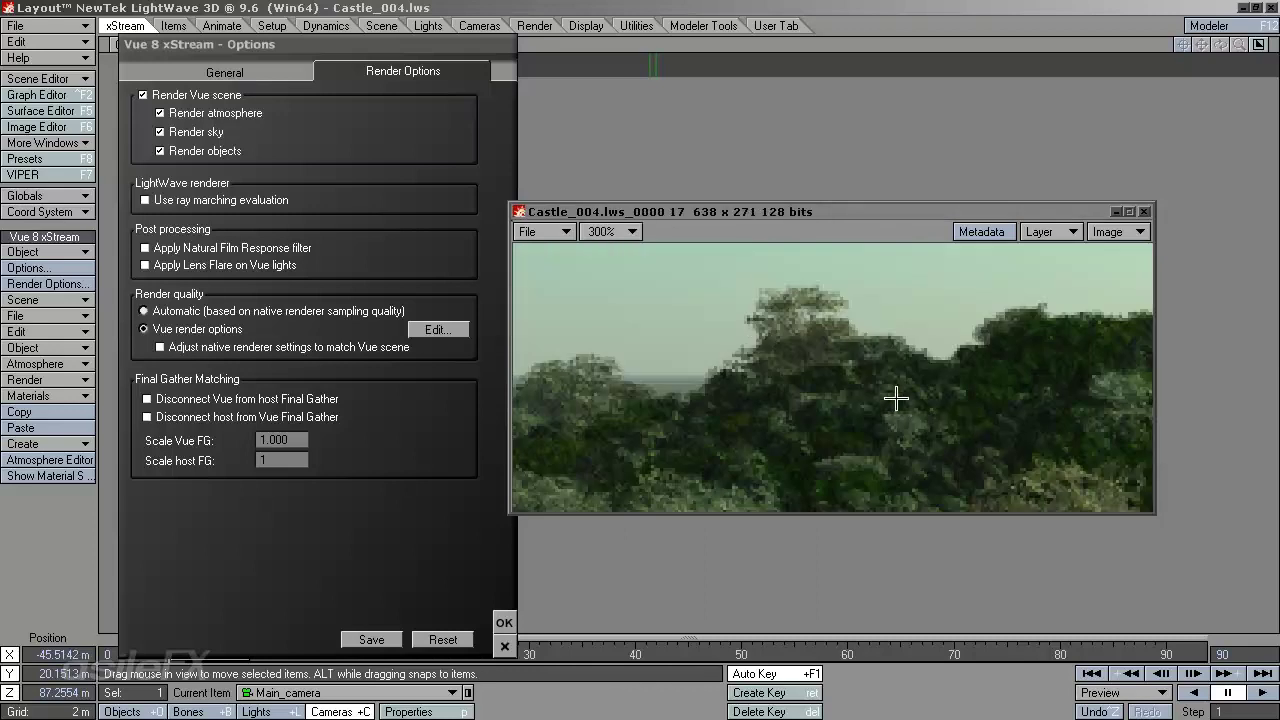
{"action": "left_click_drag", "start_coordinate": [828, 370], "coordinate": [752, 337]}
{"action": "left_click_drag", "start_coordinate": [877, 349], "coordinate": [788, 288]}
{"action": "left_click_drag", "start_coordinate": [812, 212], "coordinate": [752, 174]}
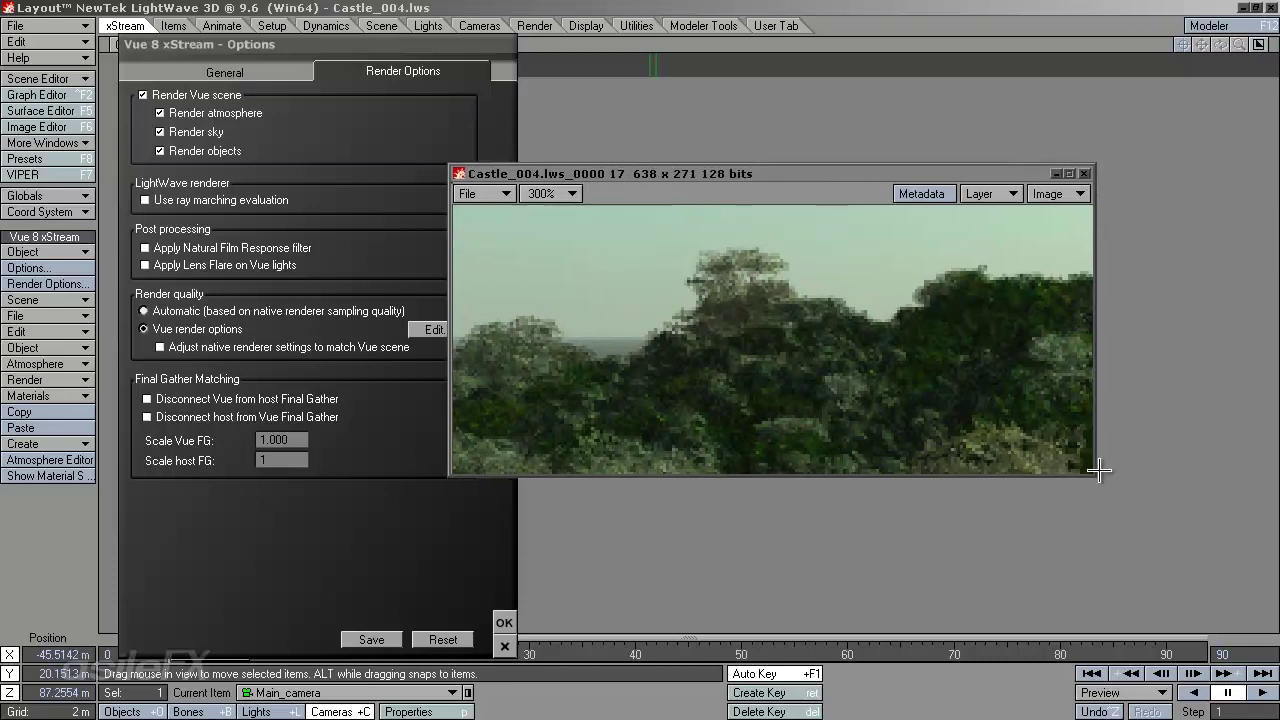
{"action": "left_click_drag", "start_coordinate": [1092, 472], "coordinate": [1234, 668]}
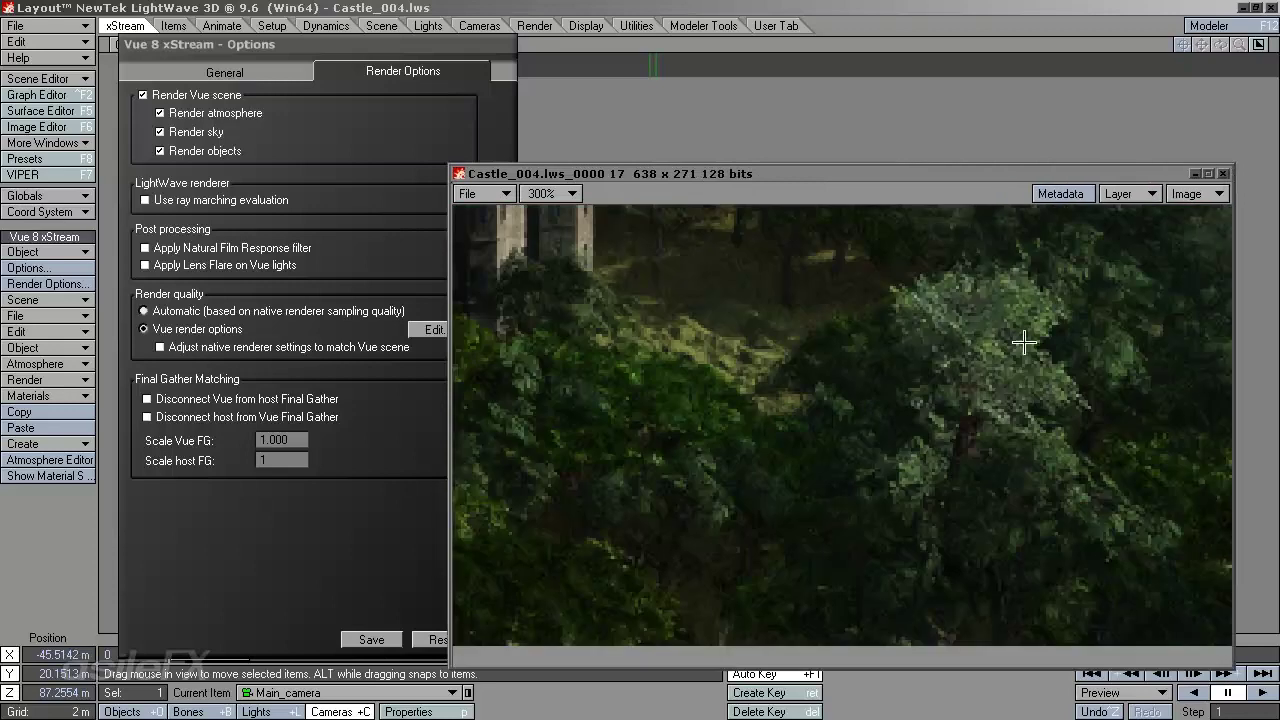
{"action": "left_click_drag", "start_coordinate": [666, 182], "coordinate": [606, 165]}
{"action": "key", "text": "Page_Up"}
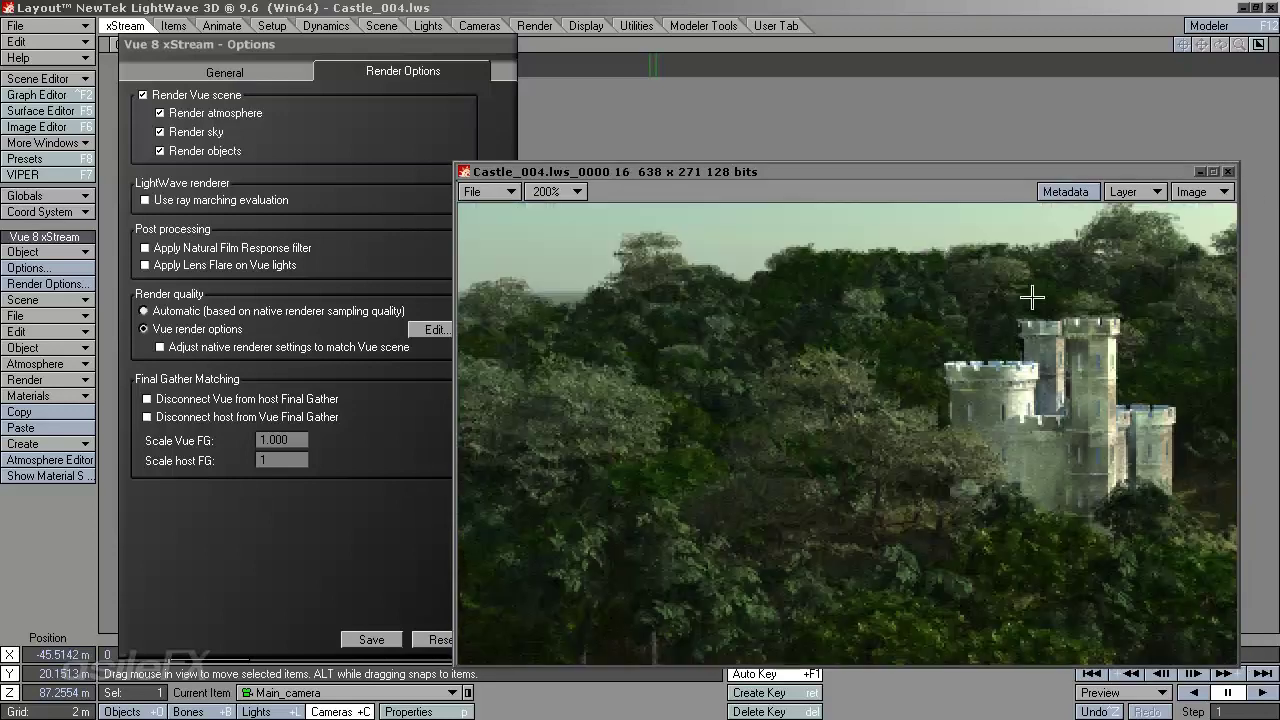
Close the xStream options and compare the castle between rendered images 16 and 17 at 200%.
{"action": "left_click", "coordinate": [370, 522]}
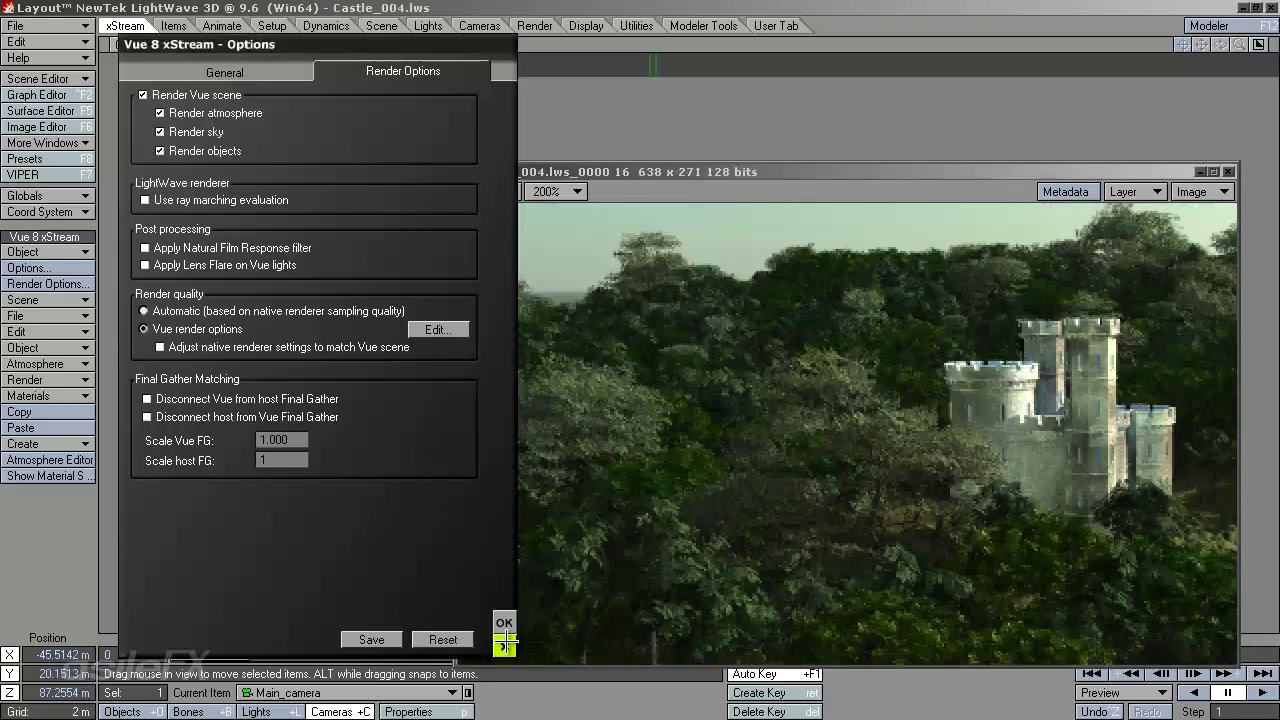
{"action": "left_click", "coordinate": [503, 640]}
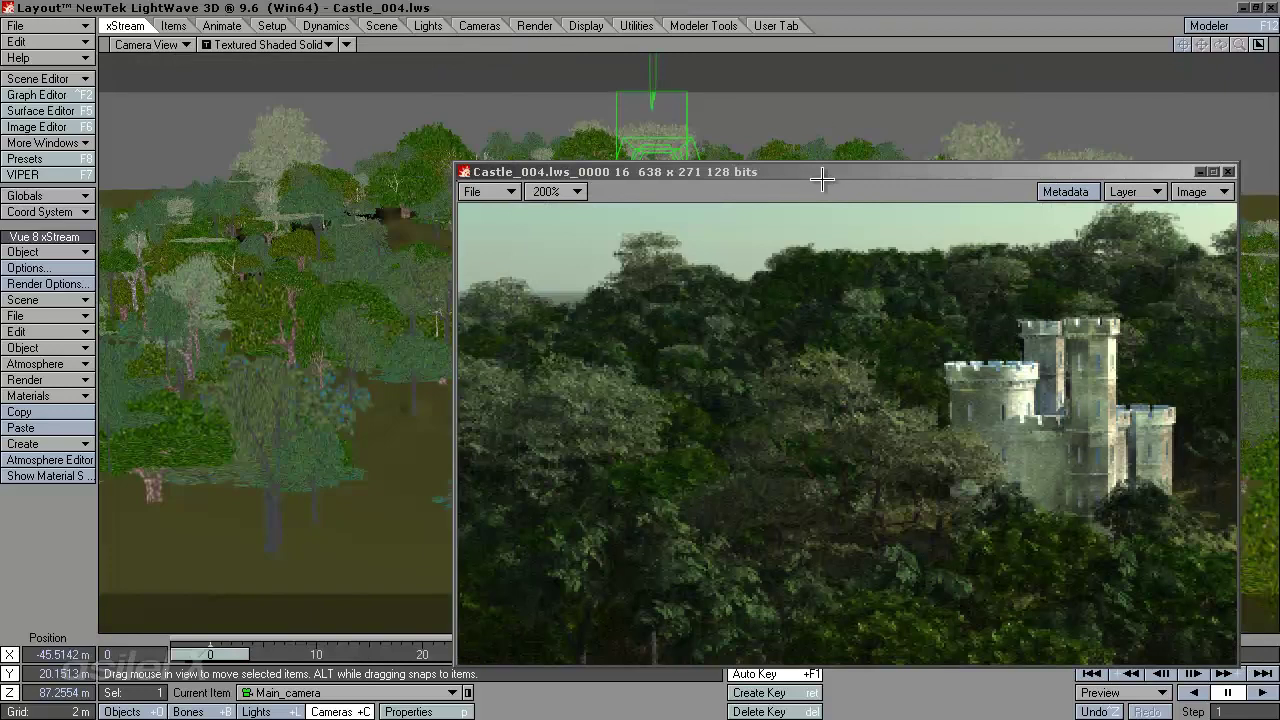
{"action": "left_click_drag", "start_coordinate": [822, 172], "coordinate": [524, 141]}
{"action": "left_click", "coordinate": [850, 162]}
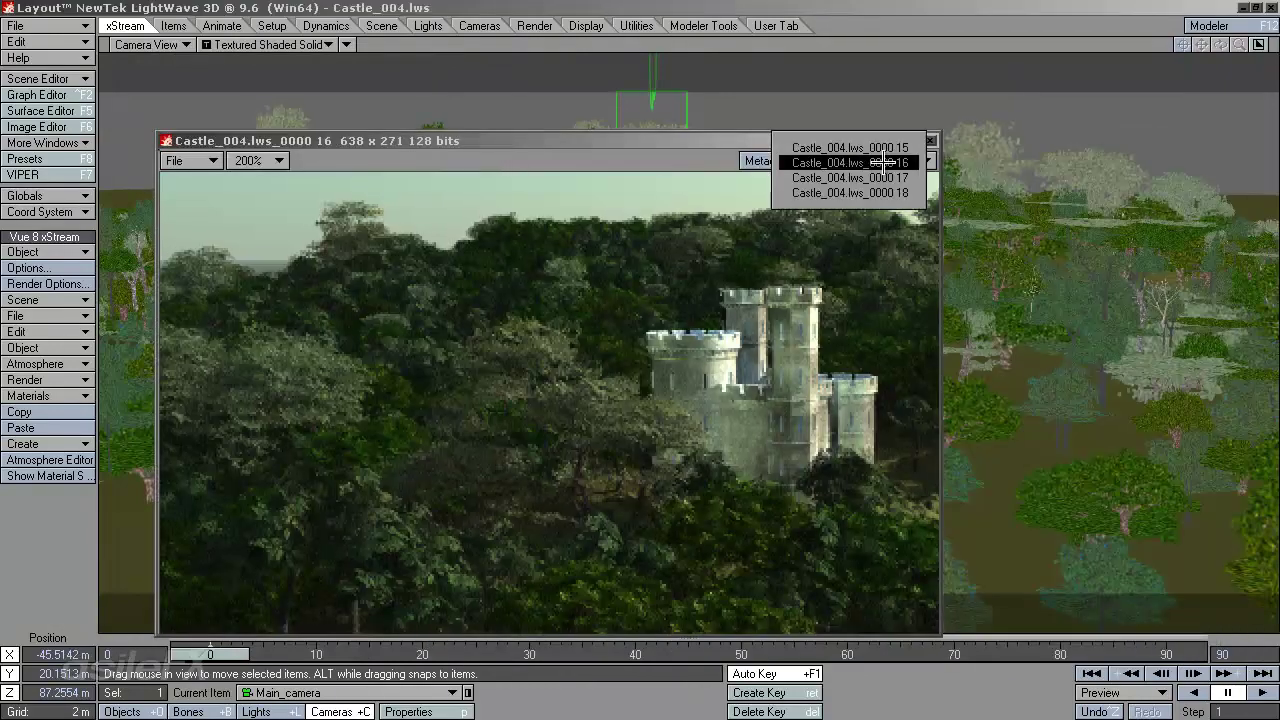
{"action": "left_click", "coordinate": [850, 163]}
{"action": "left_click", "coordinate": [850, 163]}
{"action": "left_click", "coordinate": [855, 180]}
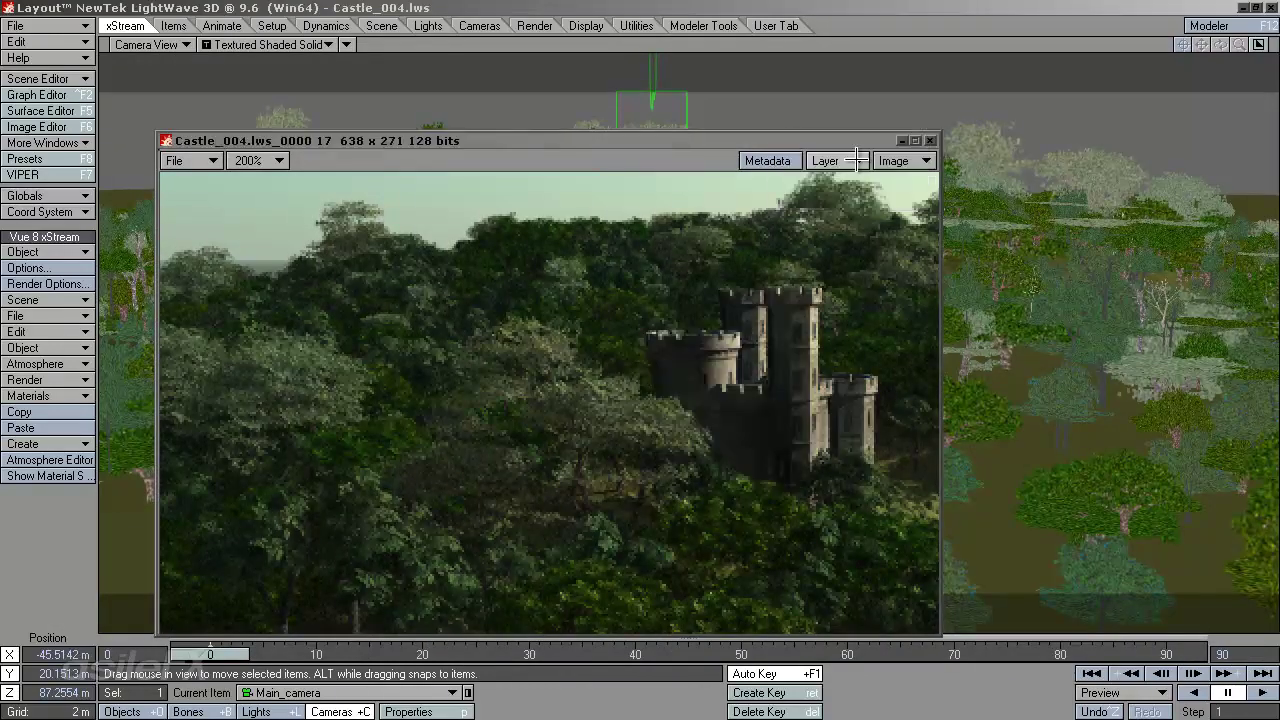
{"action": "left_click", "coordinate": [858, 162]}
{"action": "left_click", "coordinate": [848, 143]}
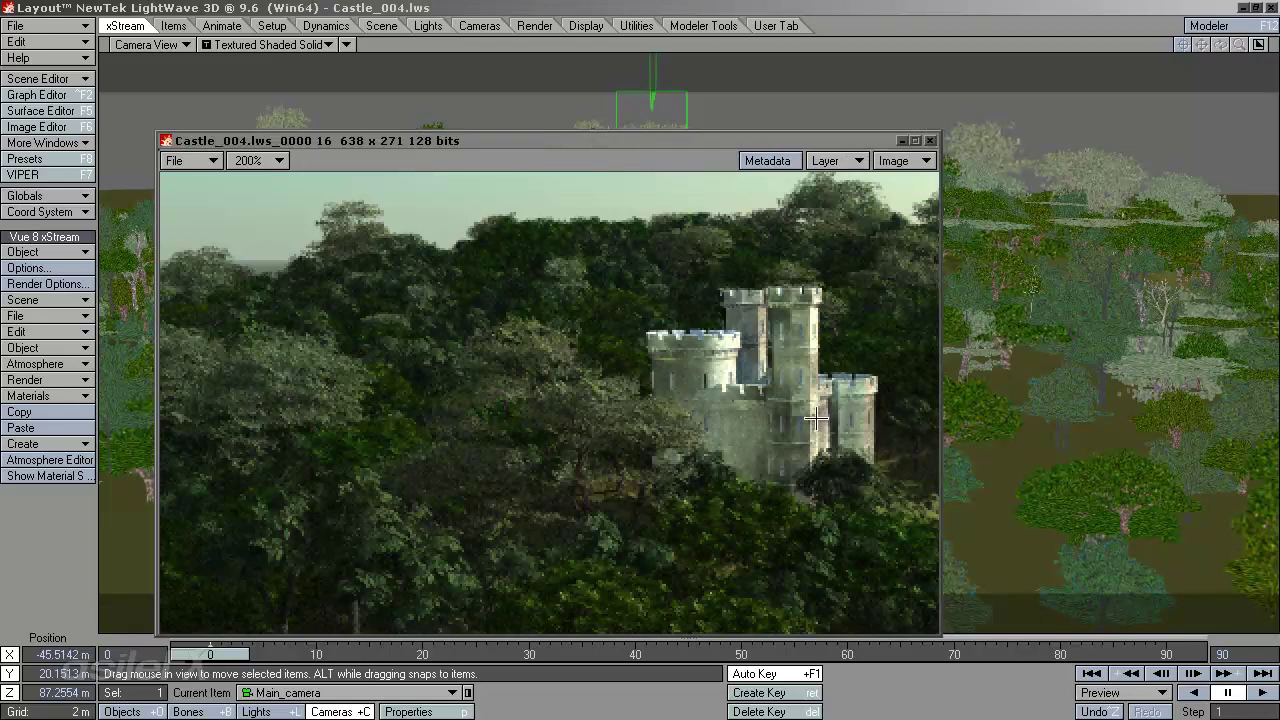
Compare the castle's lighting across rendered images 16, 17 and 18 at 200%.
{"action": "left_click_drag", "start_coordinate": [818, 419], "coordinate": [626, 323]}
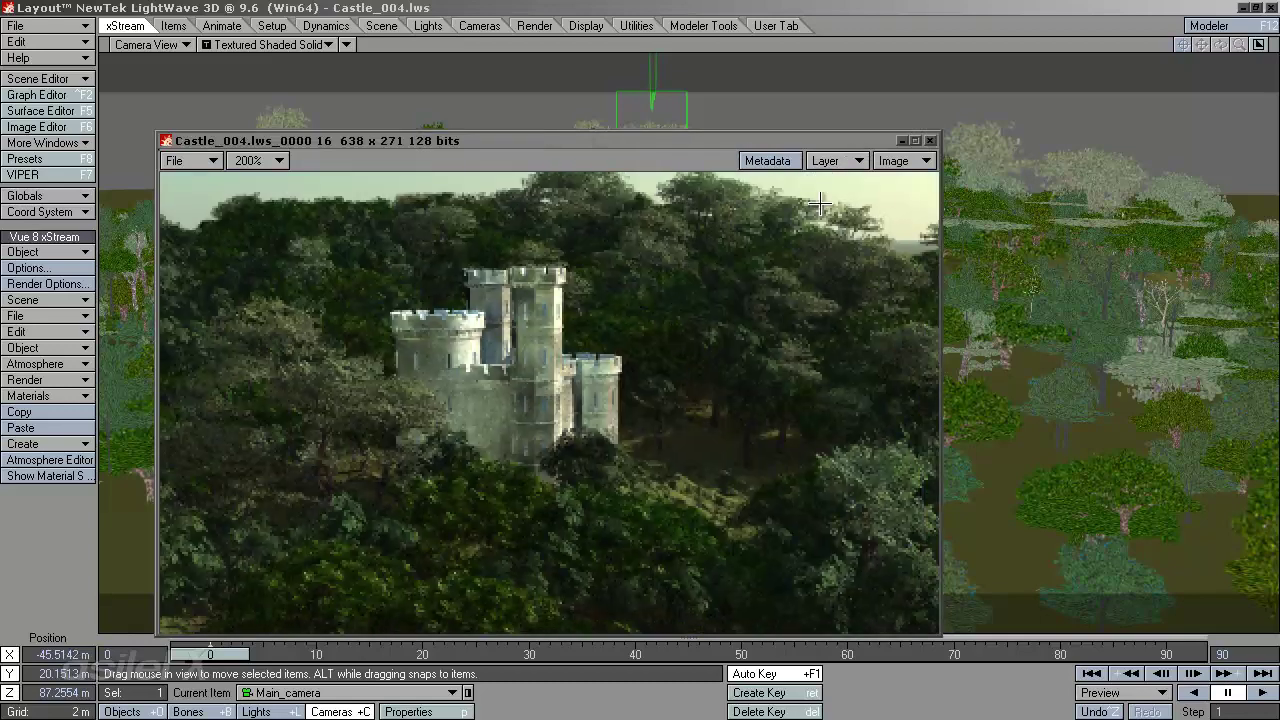
{"action": "left_click", "coordinate": [858, 161]}
{"action": "left_click", "coordinate": [858, 173]}
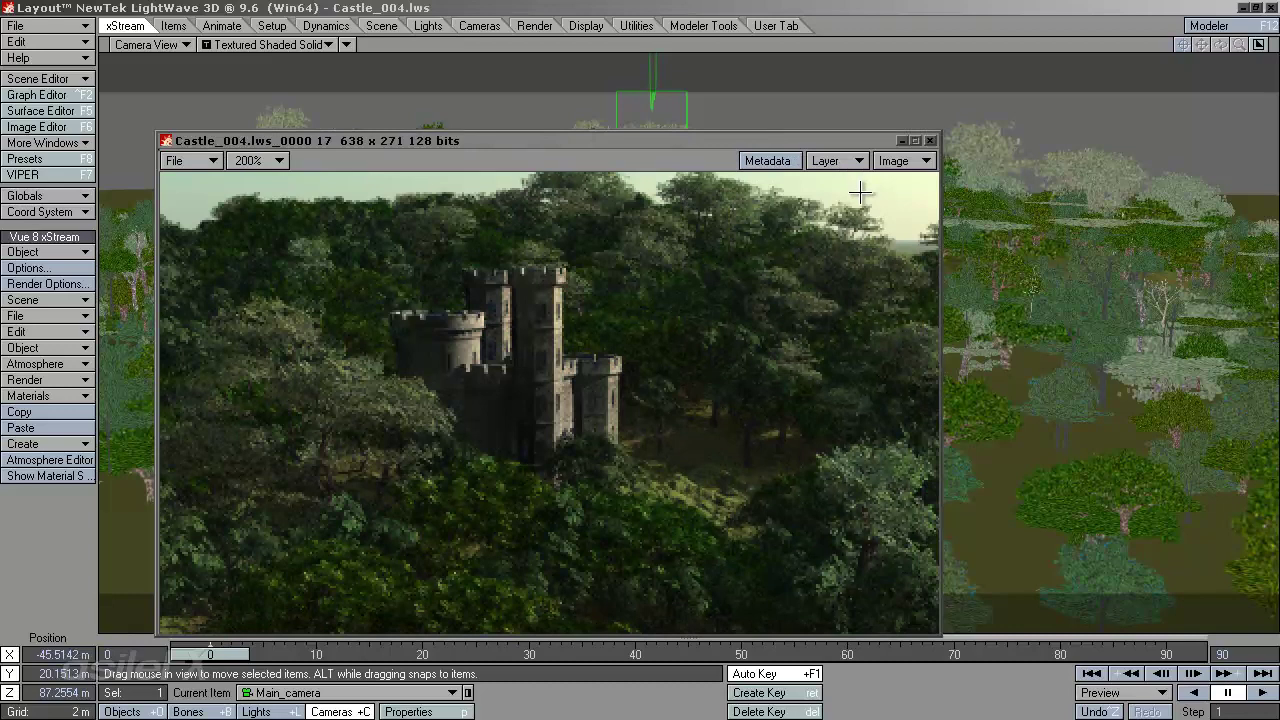
{"action": "left_click", "coordinate": [851, 163]}
{"action": "left_click", "coordinate": [848, 161]}
{"action": "left_click", "coordinate": [850, 163]}
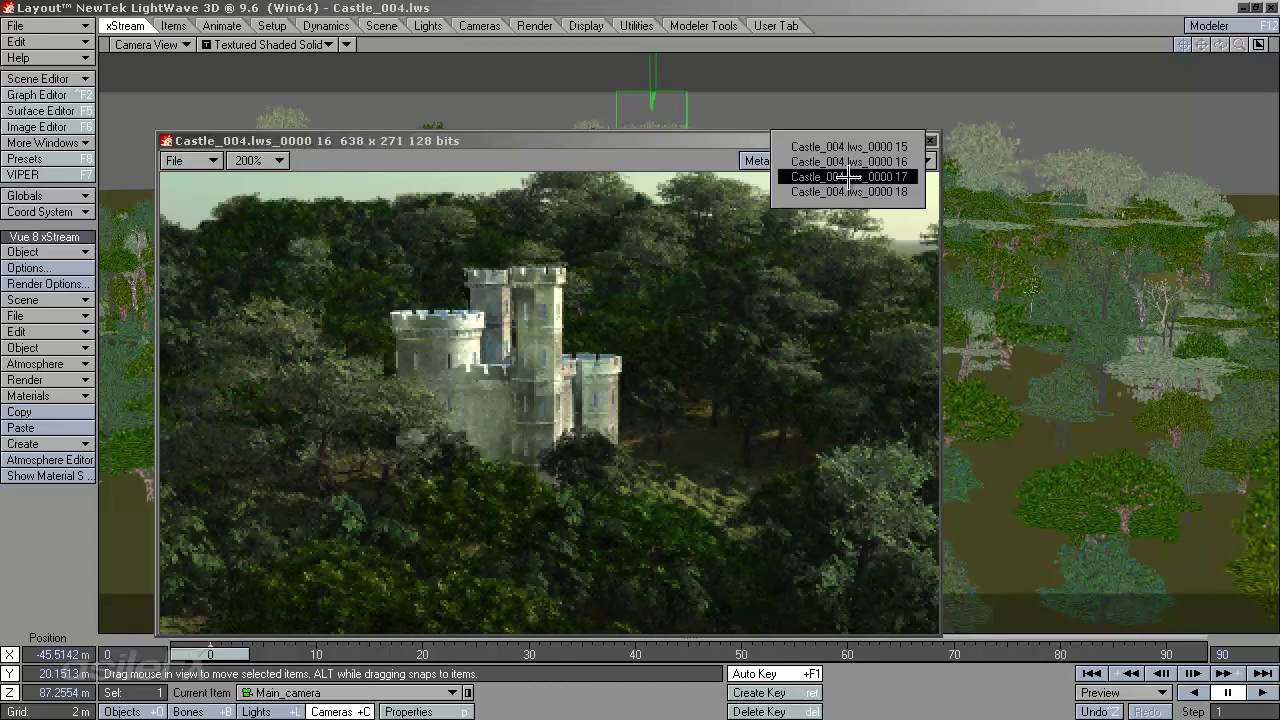
{"action": "left_click", "coordinate": [848, 176]}
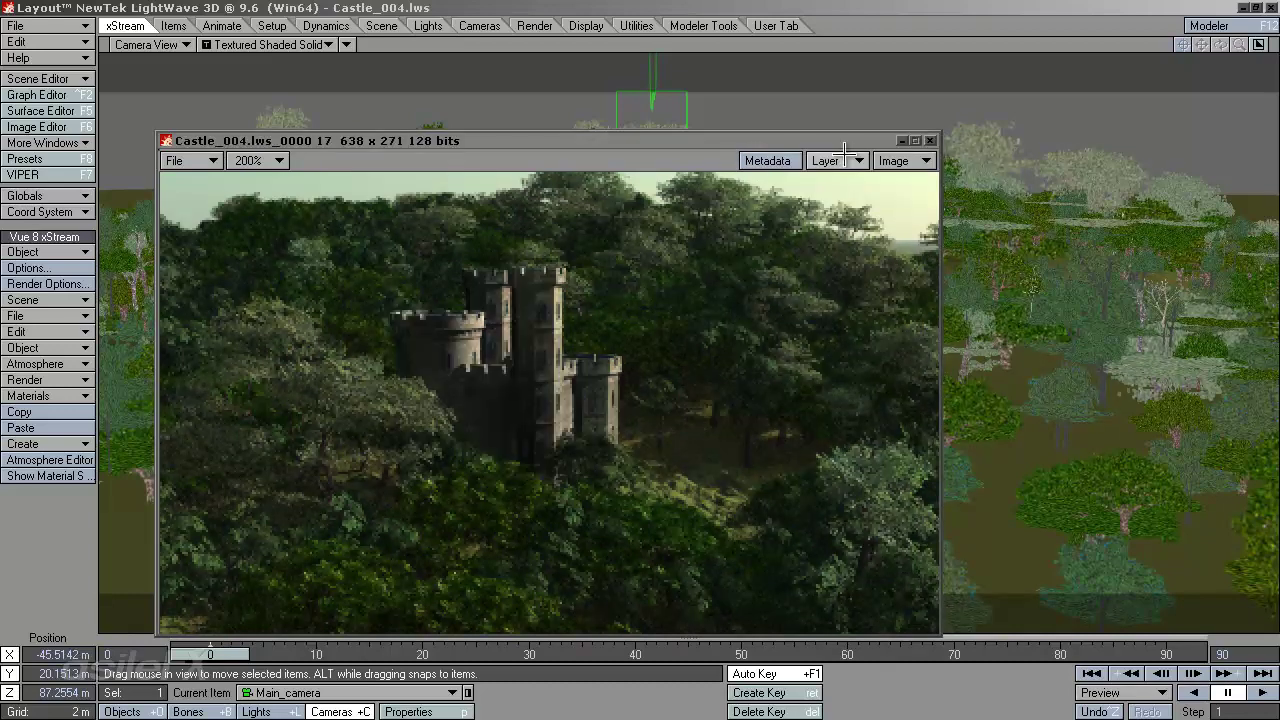
{"action": "left_click", "coordinate": [860, 161]}
{"action": "left_click", "coordinate": [860, 174]}
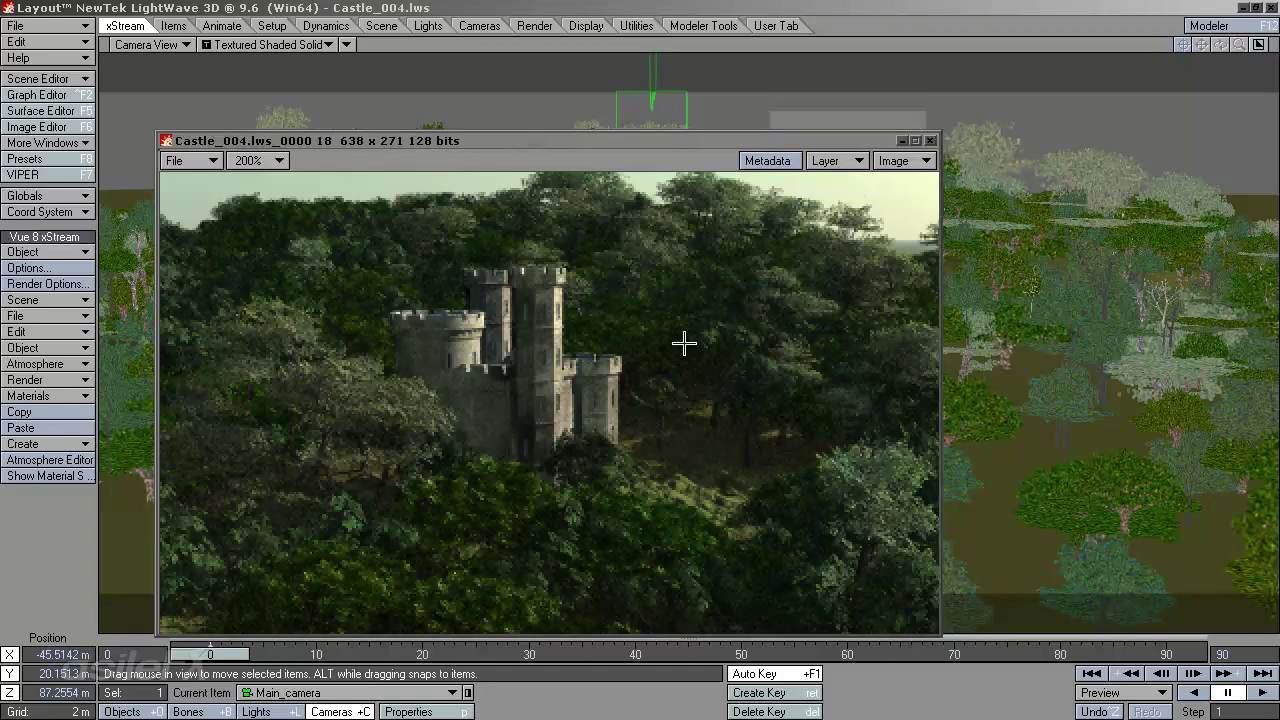
View render 18 at 100% and move the image viewer clear of the castle in the camera view.
{"action": "left_click_drag", "start_coordinate": [582, 140], "coordinate": [679, 146]}
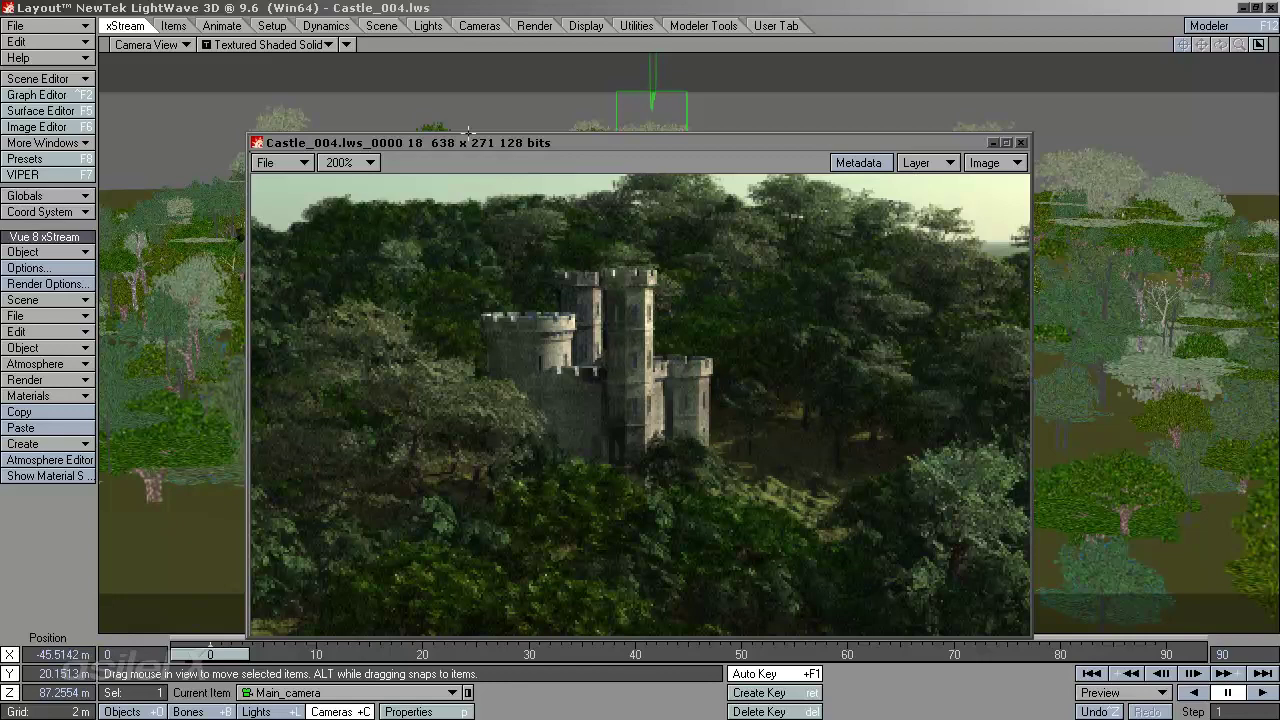
{"action": "left_click", "coordinate": [368, 163]}
{"action": "left_click", "coordinate": [355, 148]}
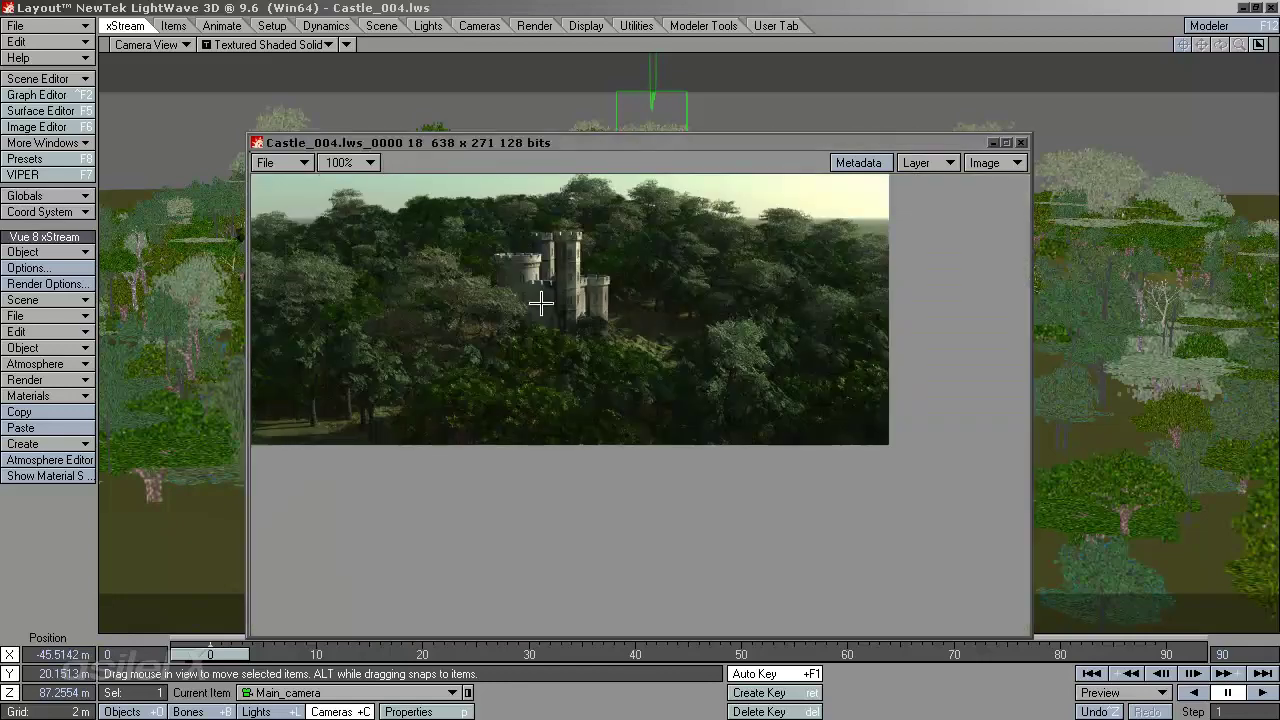
{"action": "left_click_drag", "start_coordinate": [686, 147], "coordinate": [698, 302]}
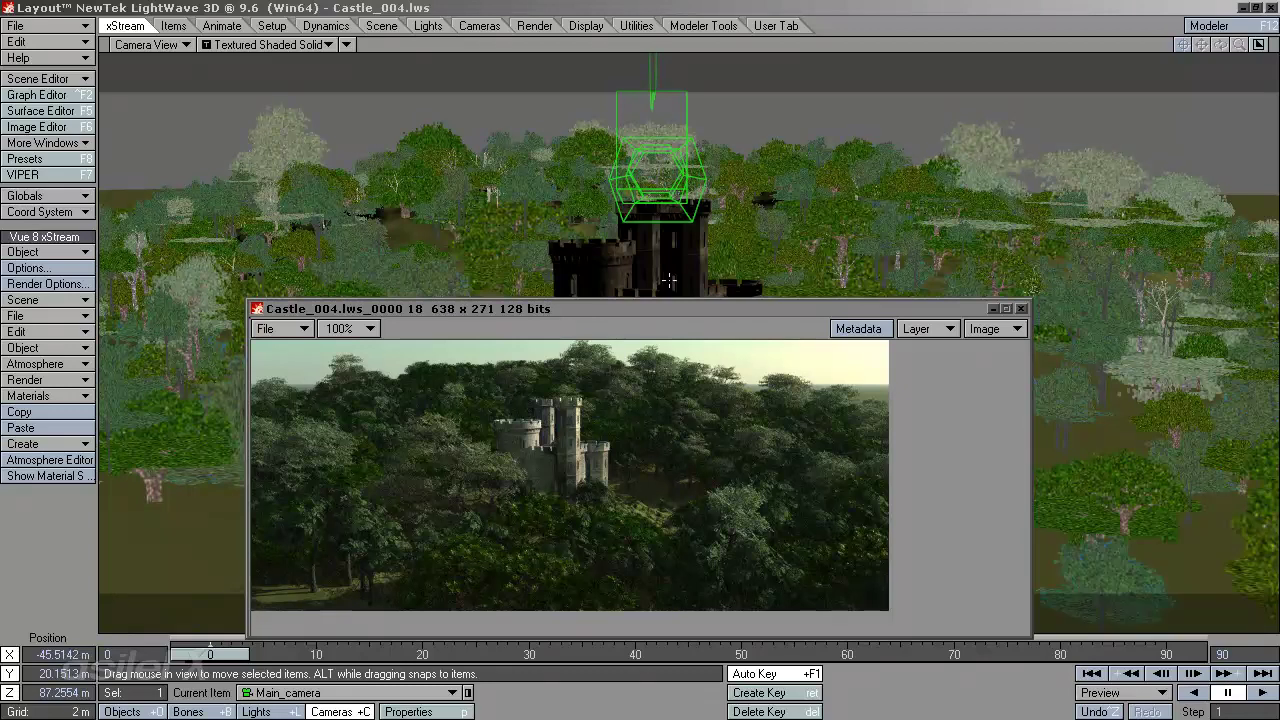
{"action": "left_click_drag", "start_coordinate": [659, 303], "coordinate": [667, 284]}
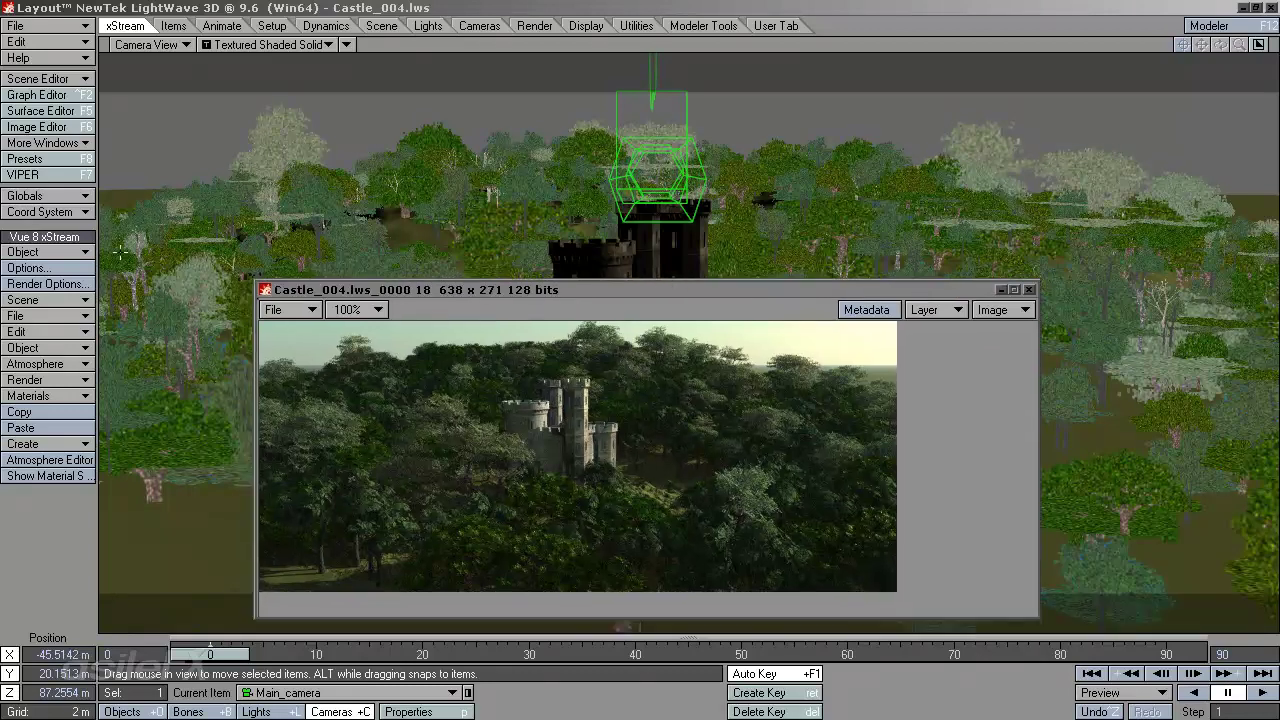
Set the host Final Gather scale to 1 in the Vue xStream render options and accept the change.
{"action": "left_click", "coordinate": [46, 284]}
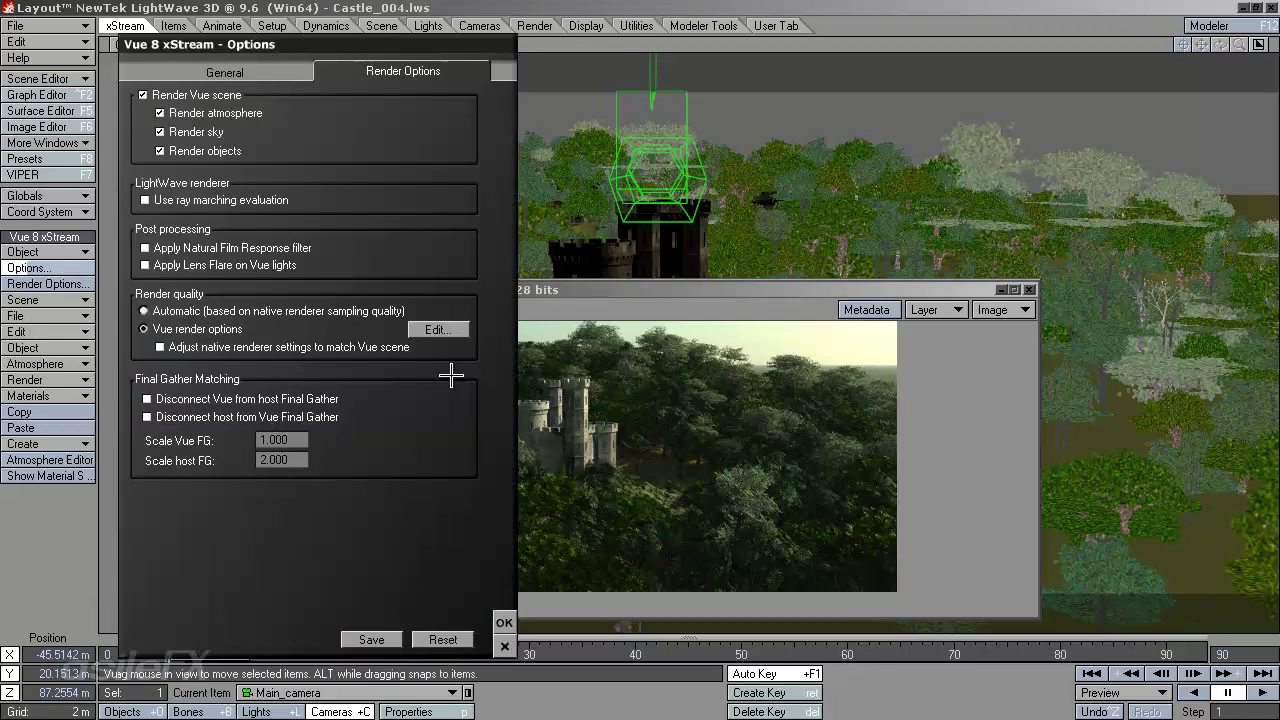
{"action": "left_click", "coordinate": [283, 460]}
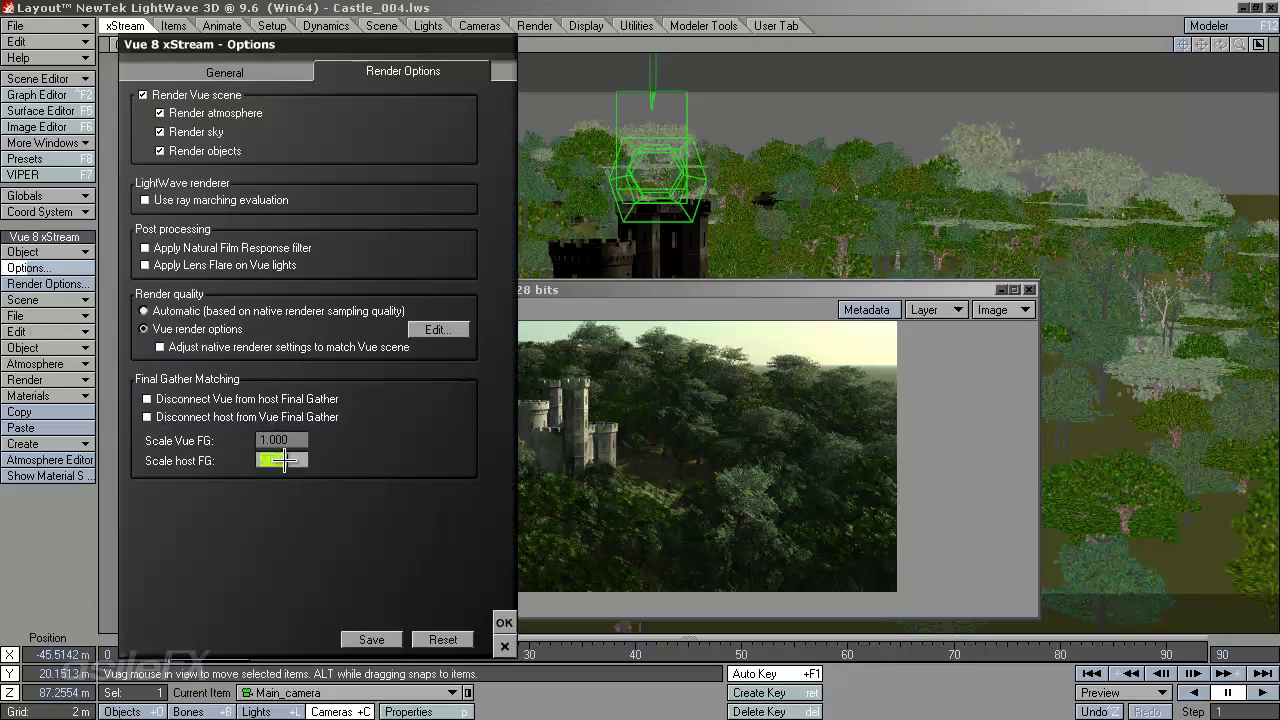
{"action": "type", "text": "1"}
{"action": "left_click", "coordinate": [288, 439]}
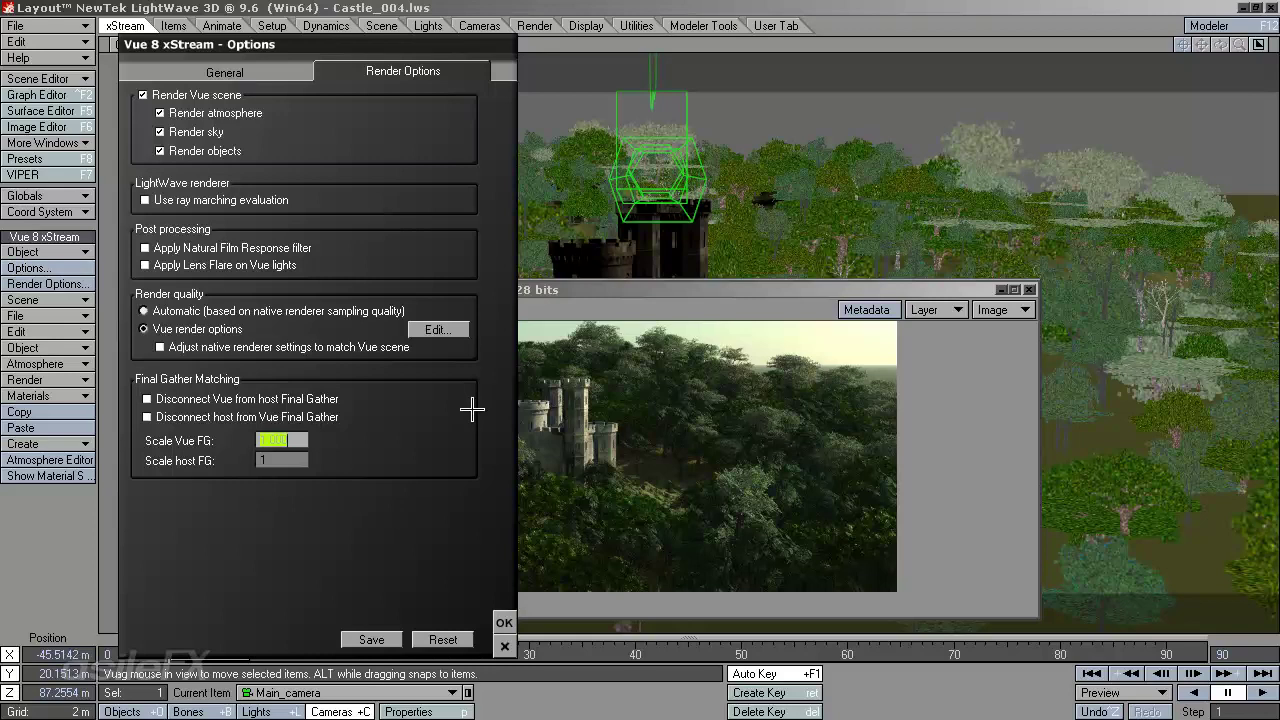
{"action": "left_click_drag", "start_coordinate": [773, 293], "coordinate": [894, 293]}
{"action": "left_click", "coordinate": [229, 562]}
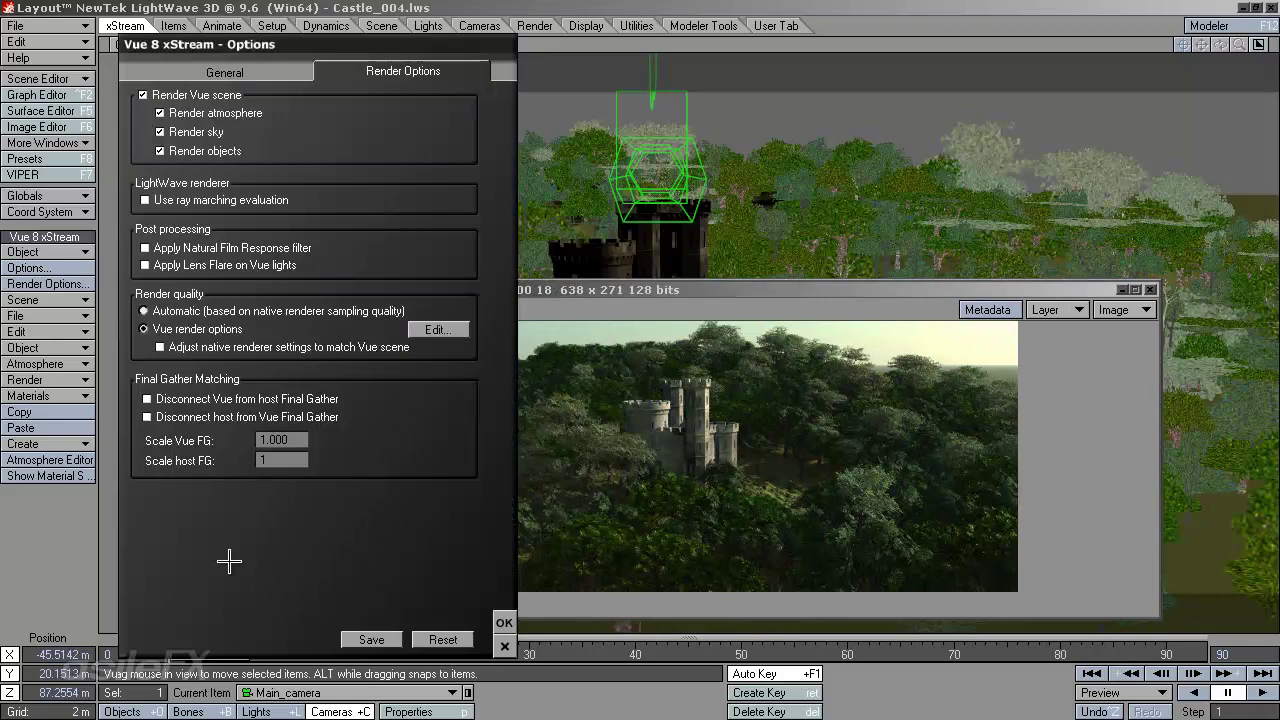
{"action": "left_click", "coordinate": [504, 622]}
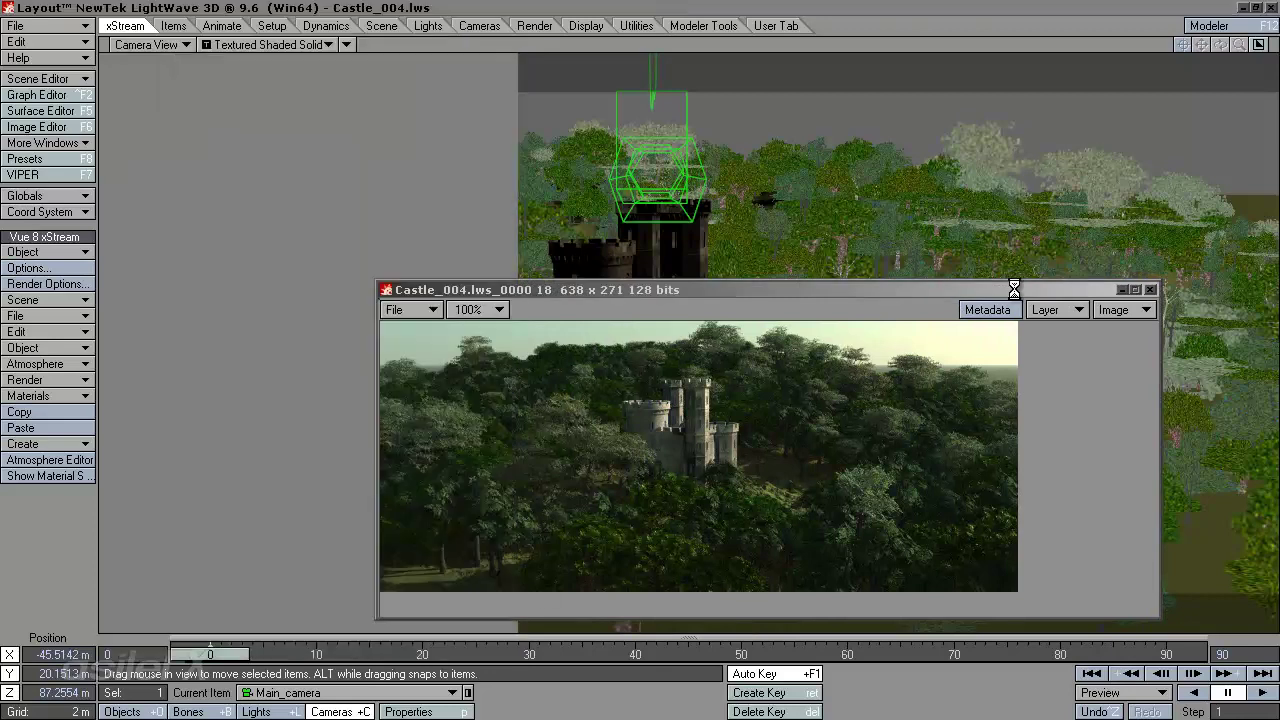
Check the list of rendered images and close the render 18 viewer.
{"action": "left_click_drag", "start_coordinate": [993, 289], "coordinate": [976, 288]}
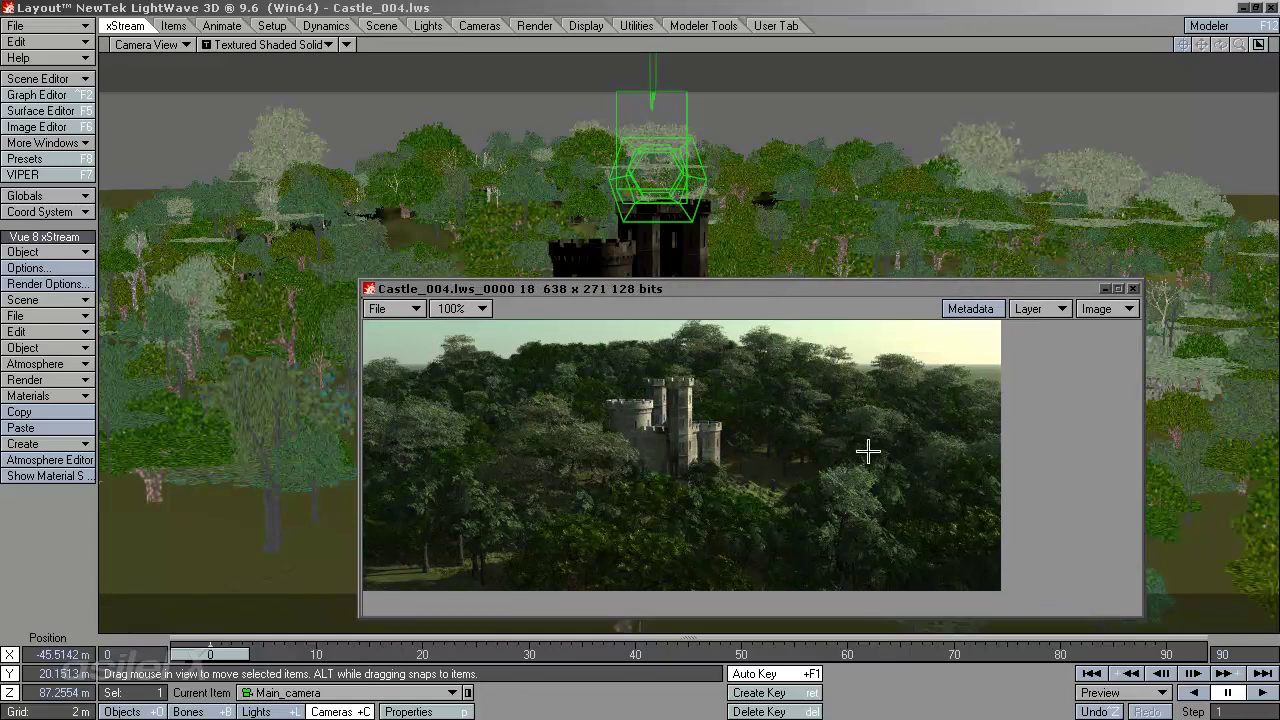
{"action": "left_click", "coordinate": [1105, 309]}
{"action": "left_click", "coordinate": [1105, 325]}
{"action": "left_click", "coordinate": [1105, 309]}
{"action": "left_click", "coordinate": [1105, 309]}
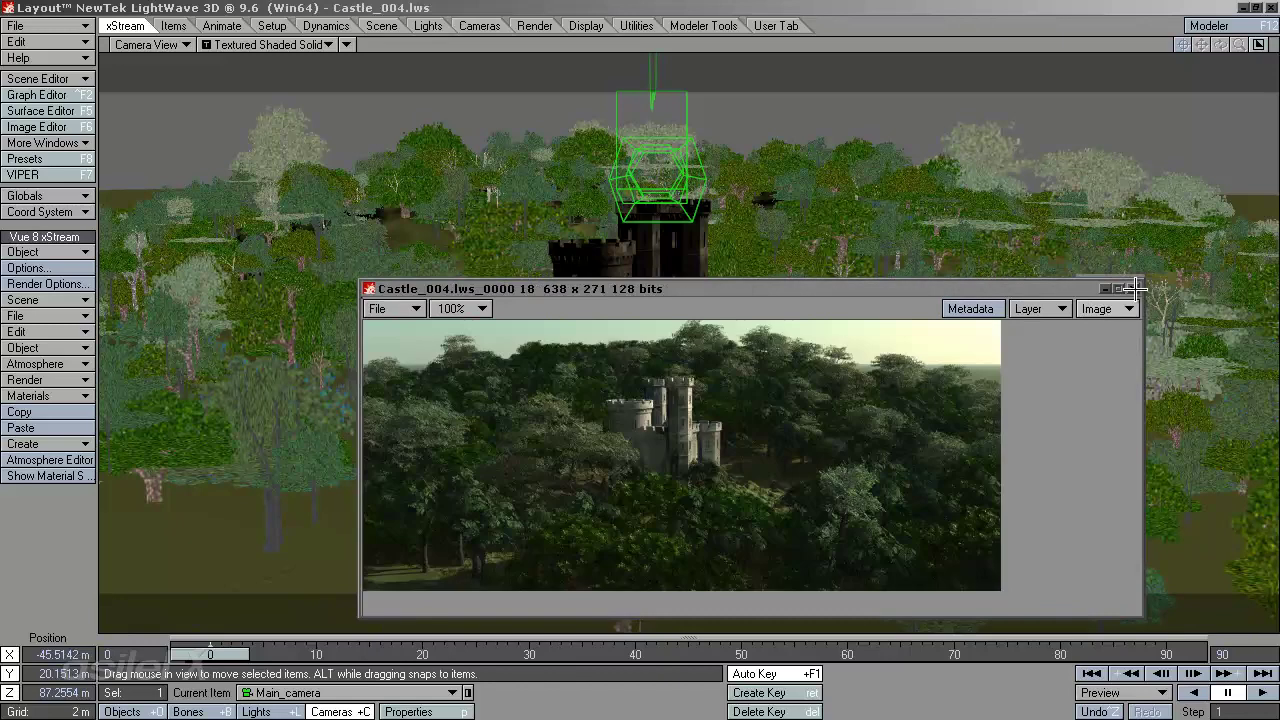
{"action": "left_click", "coordinate": [1133, 288]}
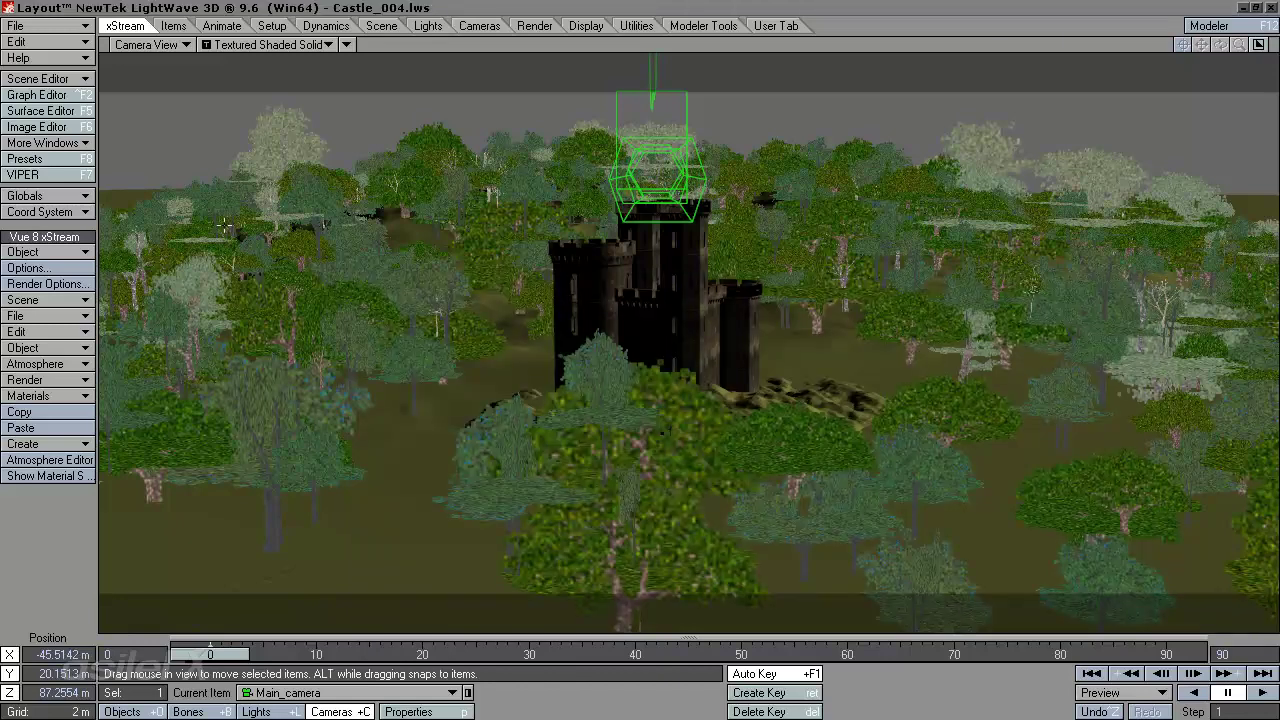
Enable G-Buffer and Multi-Pass output in the Vue render options, open their settings and expand the rendering components.
{"action": "left_click", "coordinate": [57, 284]}
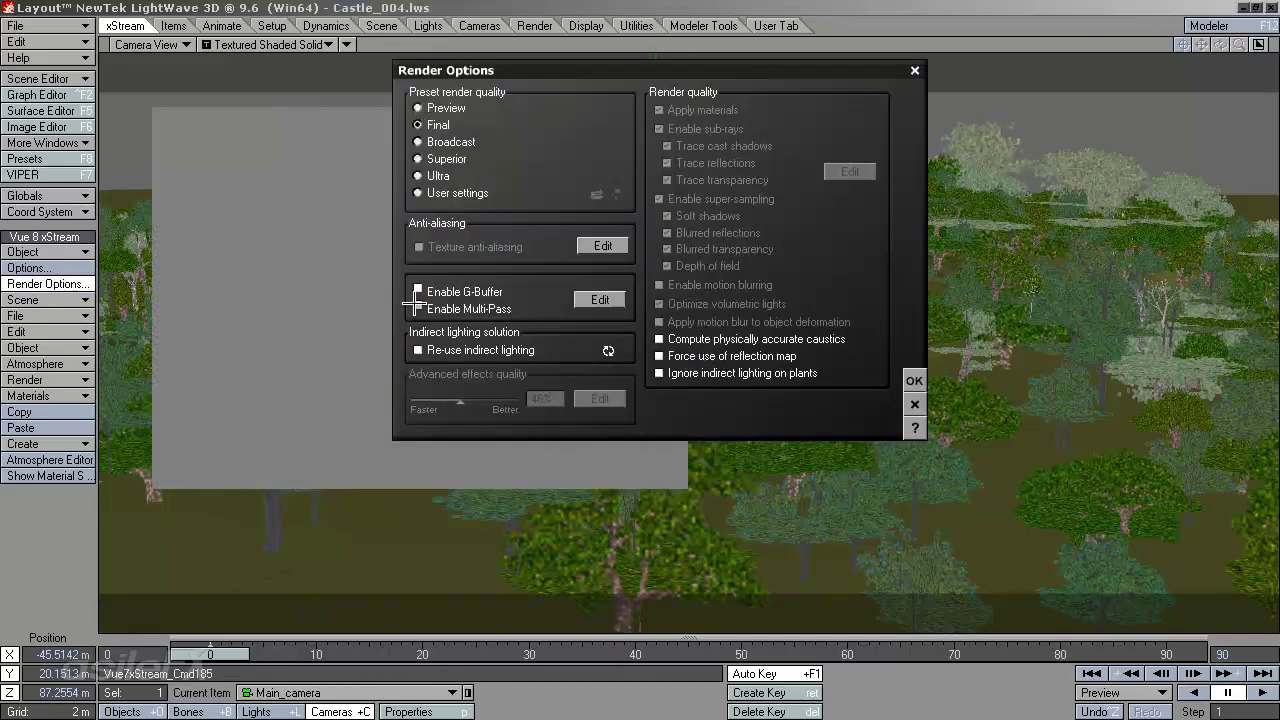
{"action": "left_click", "coordinate": [418, 289]}
{"action": "left_click", "coordinate": [470, 309]}
{"action": "left_click", "coordinate": [612, 300]}
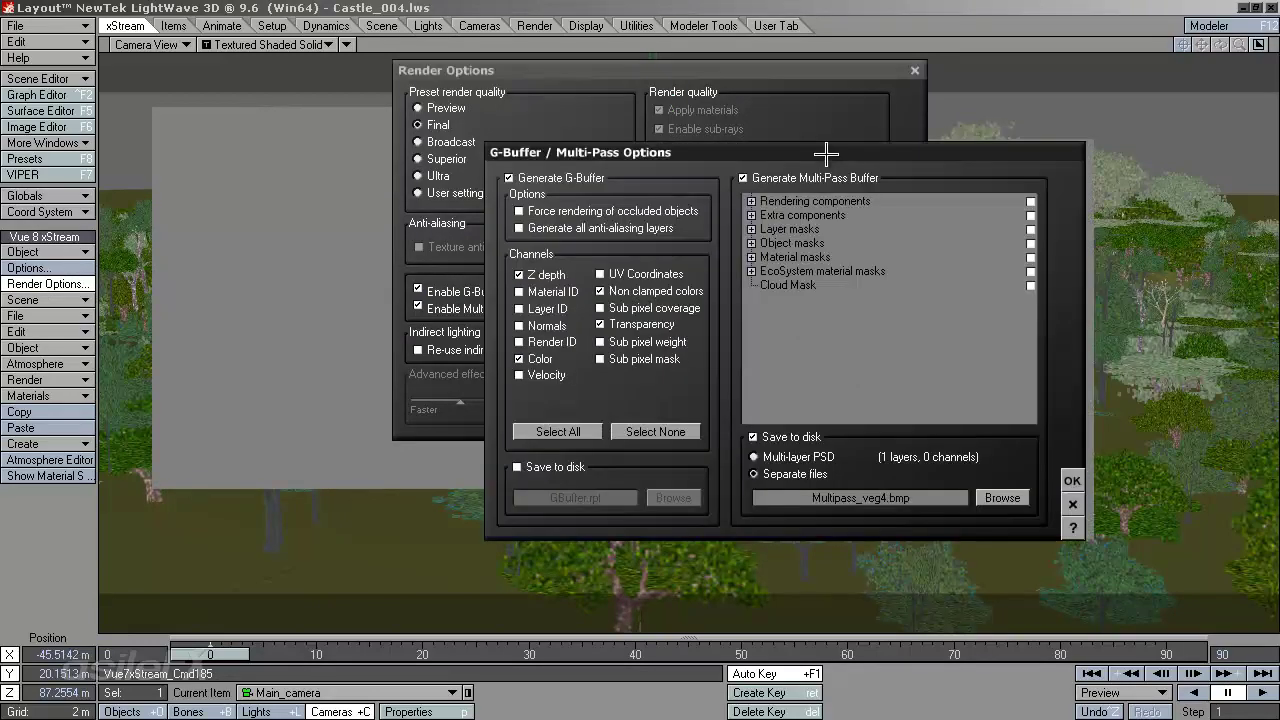
{"action": "left_click_drag", "start_coordinate": [826, 151], "coordinate": [686, 198]}
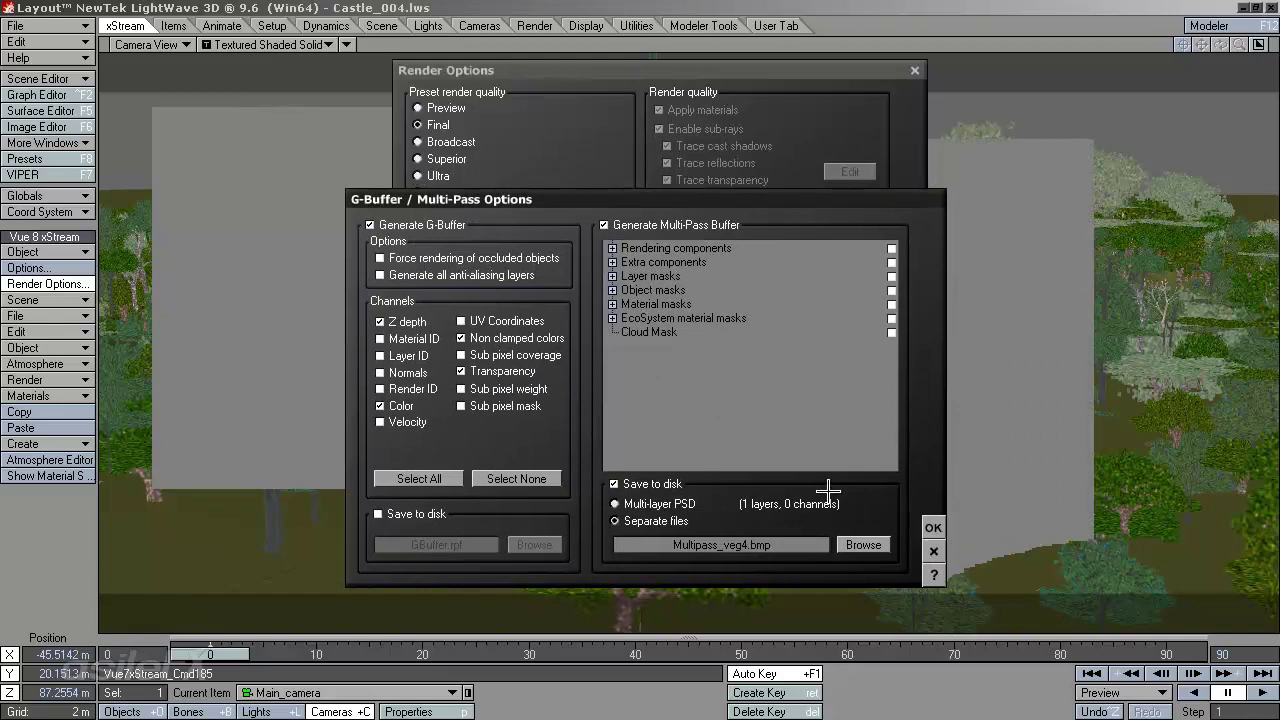
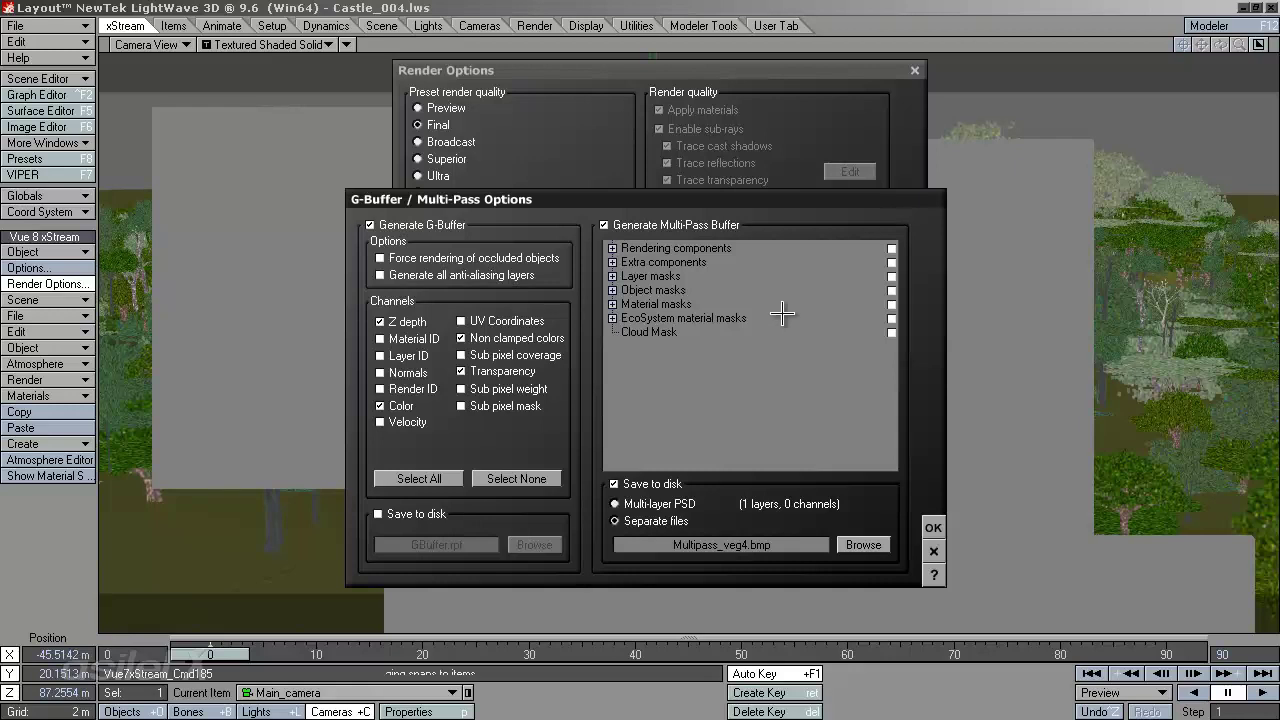
{"action": "left_click", "coordinate": [612, 248]}
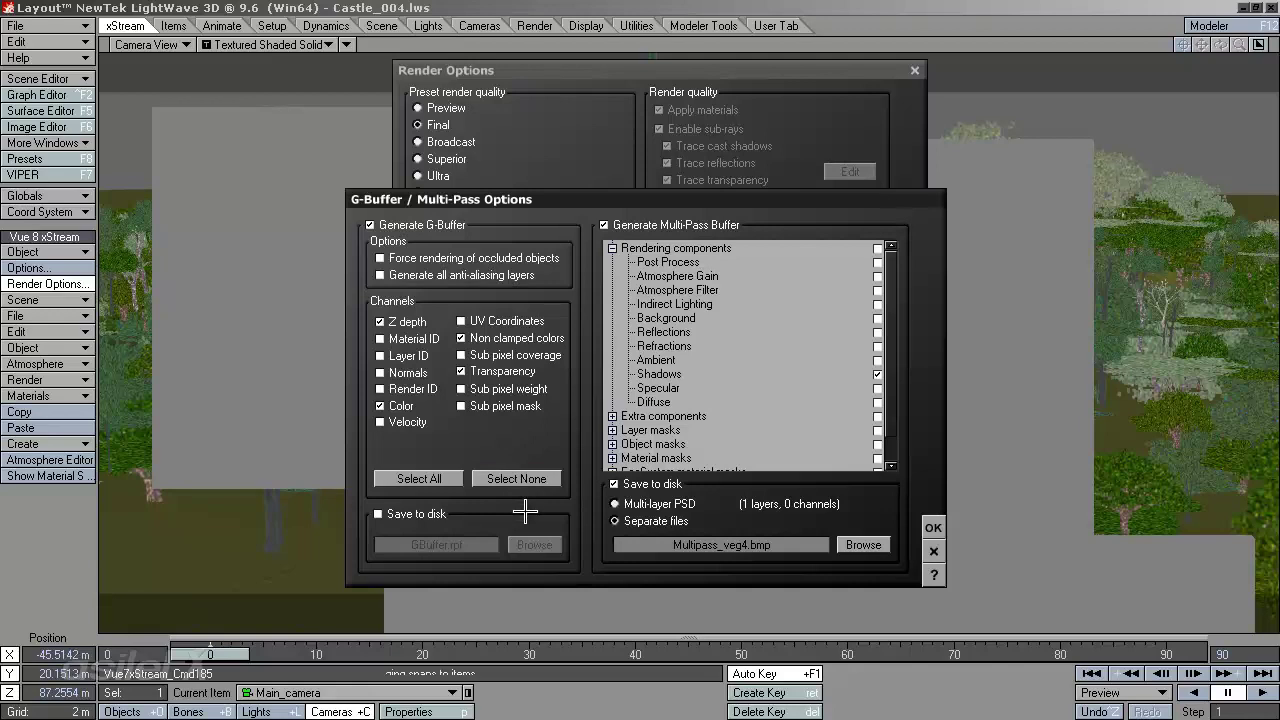
Turn on saving the G-Buffer to disk and check the available RLA and RPF file types, then cancel the file selection.
{"action": "left_click", "coordinate": [435, 515]}
{"action": "left_click", "coordinate": [534, 544]}
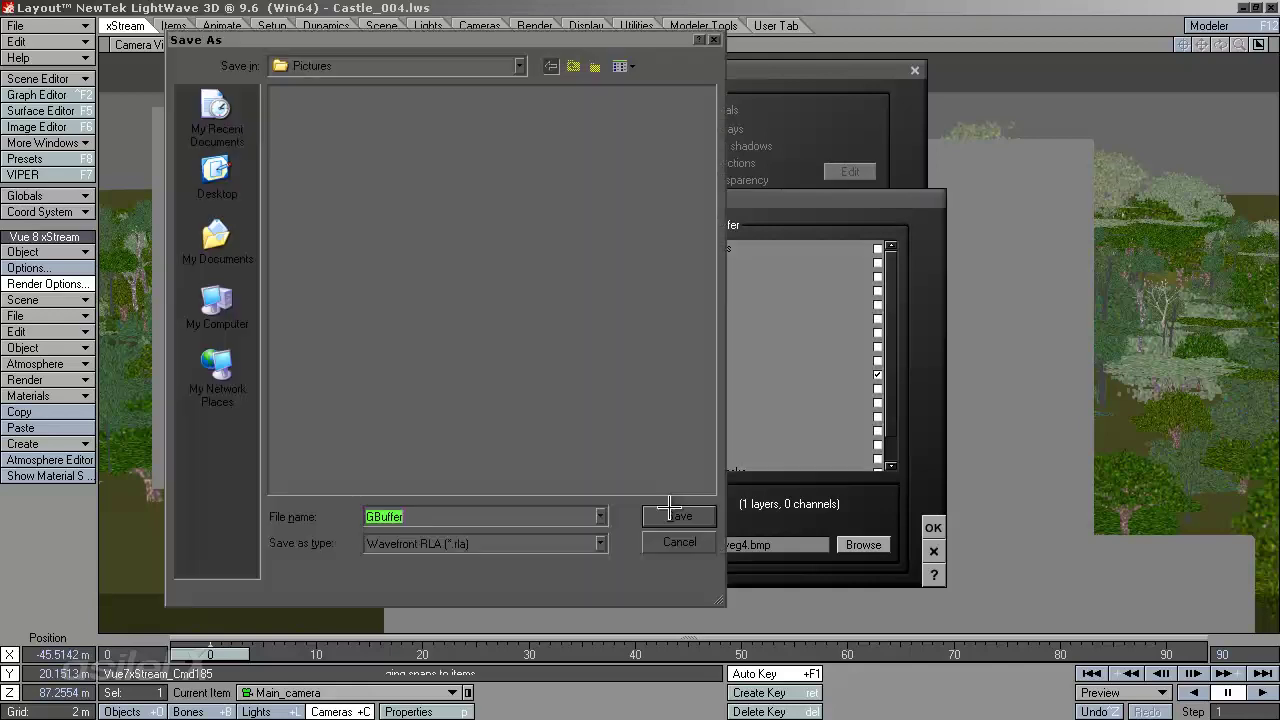
{"action": "left_click", "coordinate": [556, 540]}
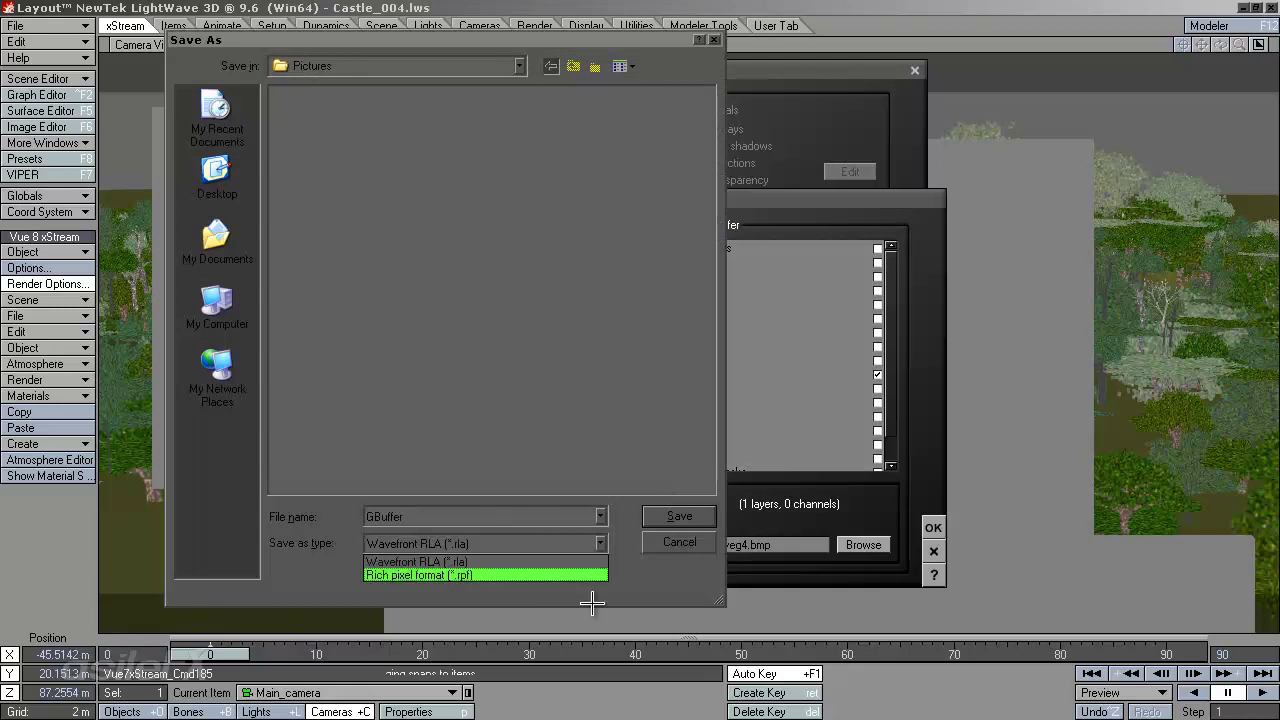
{"action": "left_click", "coordinate": [622, 596]}
{"action": "left_click", "coordinate": [679, 542]}
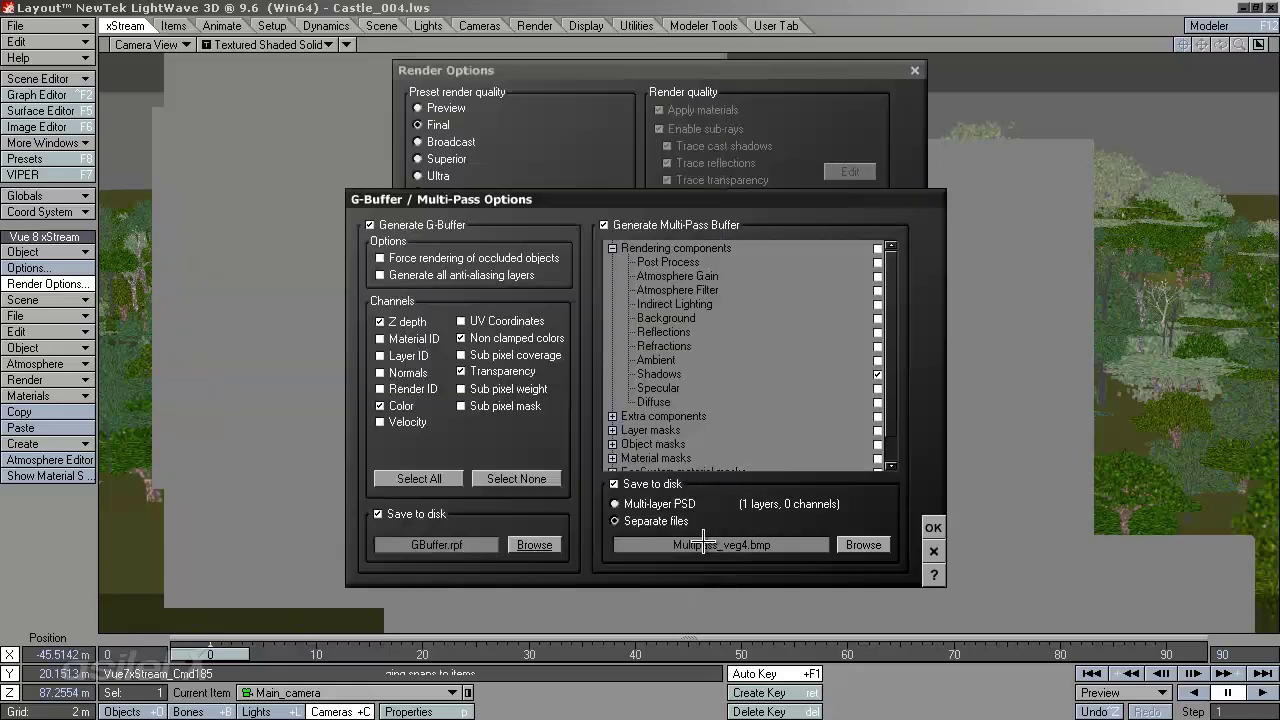
Add the Velocity, Normals and Material ID channels to the G-Buffer and turn off saving it to disk.
{"action": "left_click", "coordinate": [405, 423]}
{"action": "left_click", "coordinate": [414, 371]}
{"action": "left_click", "coordinate": [405, 337]}
{"action": "left_click", "coordinate": [395, 514]}
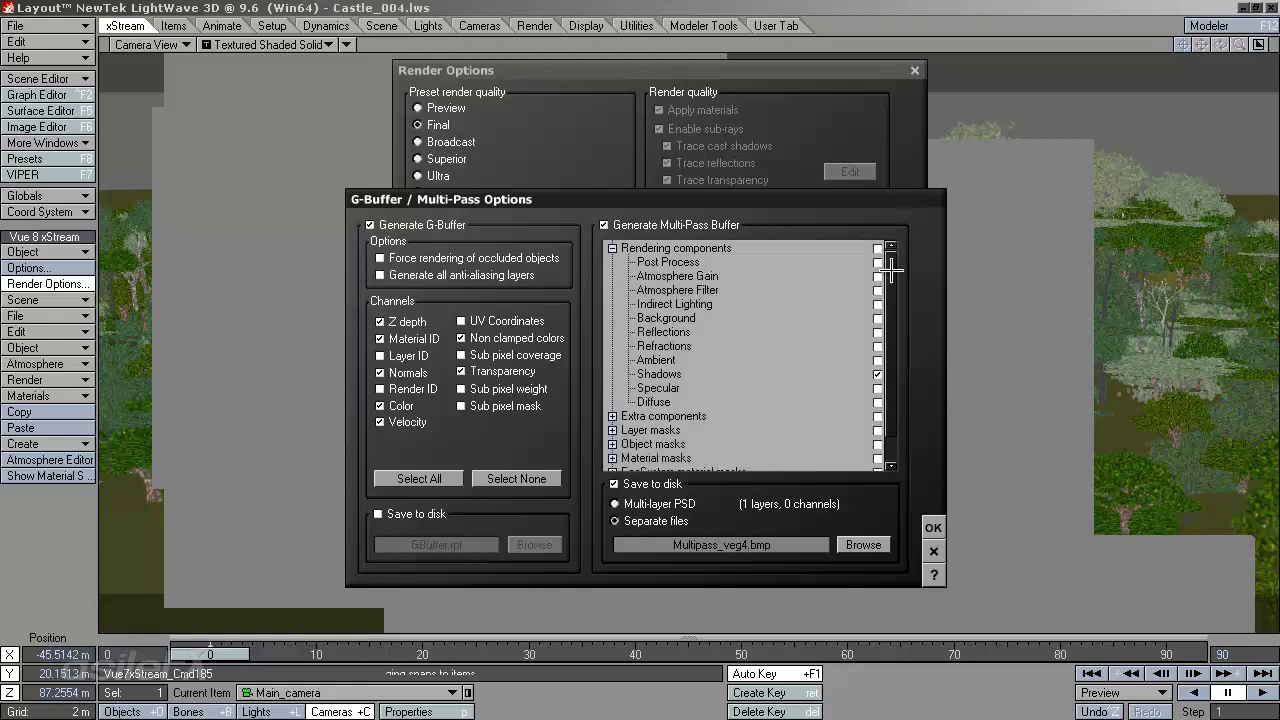
Examine the rendering components, extra components and mask passes available for the multi-pass buffer.
{"action": "scroll", "coordinate": [891, 271], "scroll_direction": "down", "scroll_amount": 2}
{"action": "scroll", "coordinate": [891, 271], "scroll_direction": "up", "scroll_amount": 2}
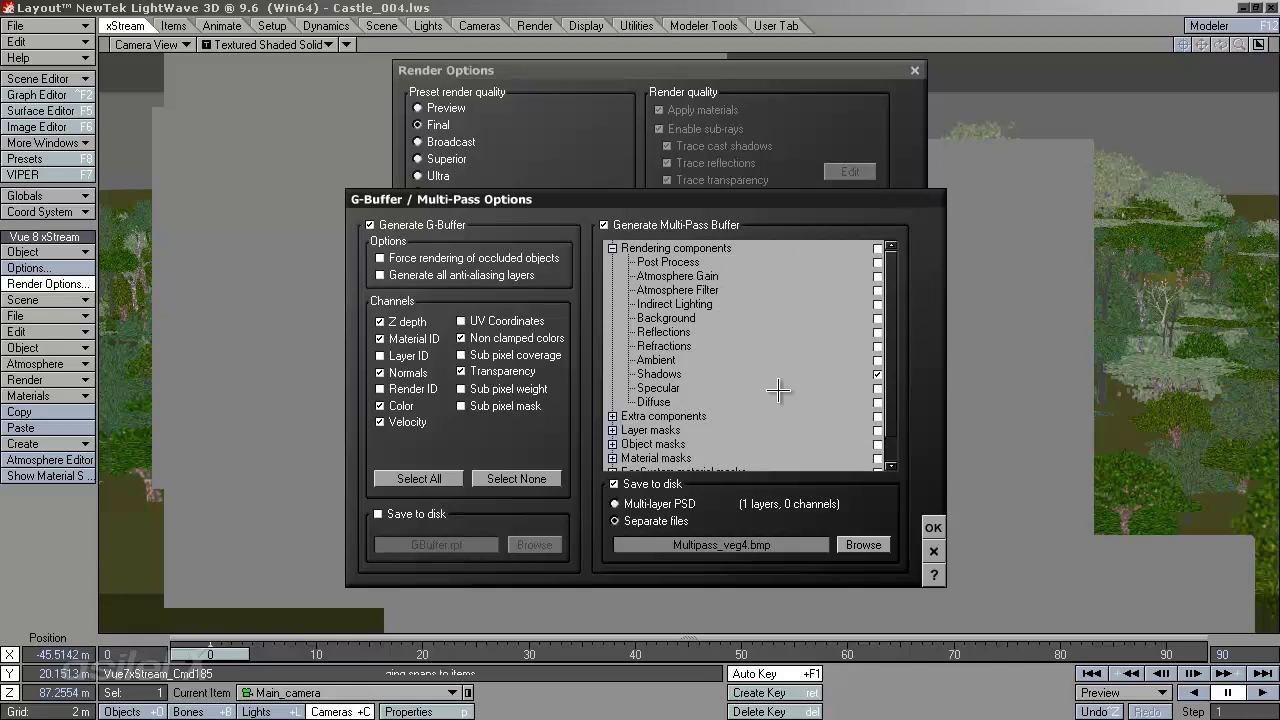
{"action": "left_click", "coordinate": [610, 248]}
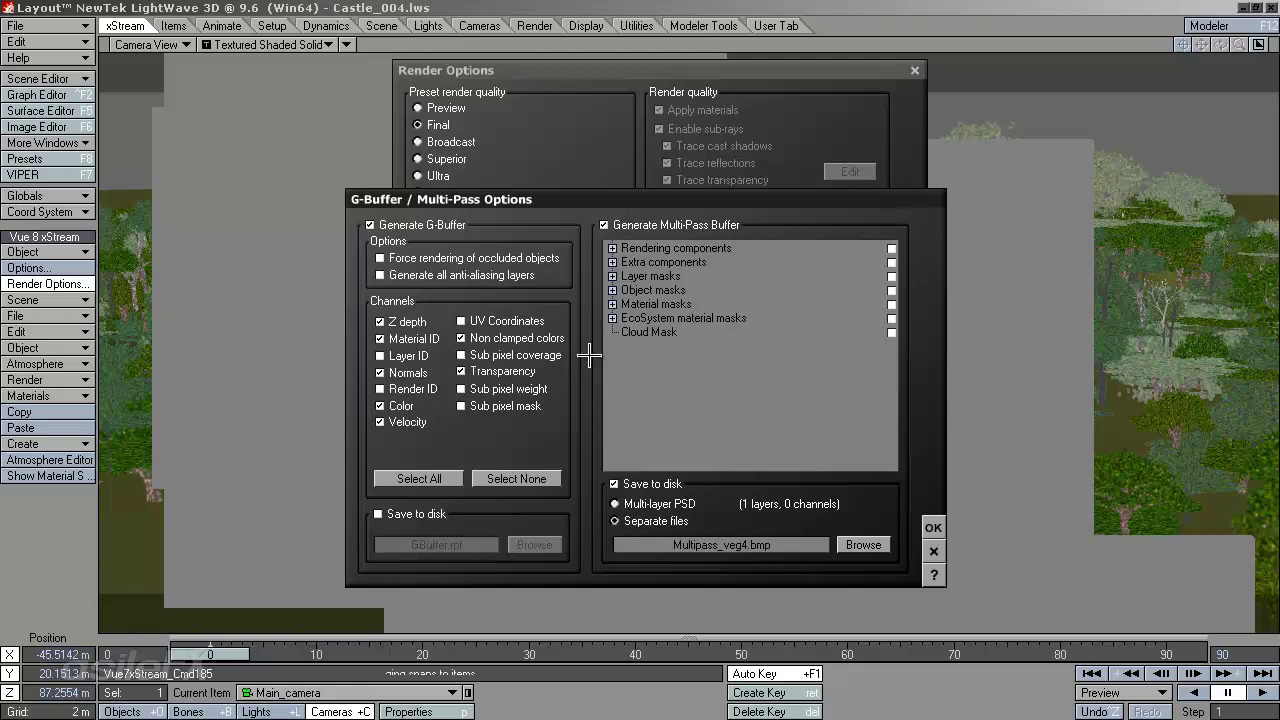
{"action": "left_click", "coordinate": [612, 262]}
{"action": "left_click", "coordinate": [612, 248]}
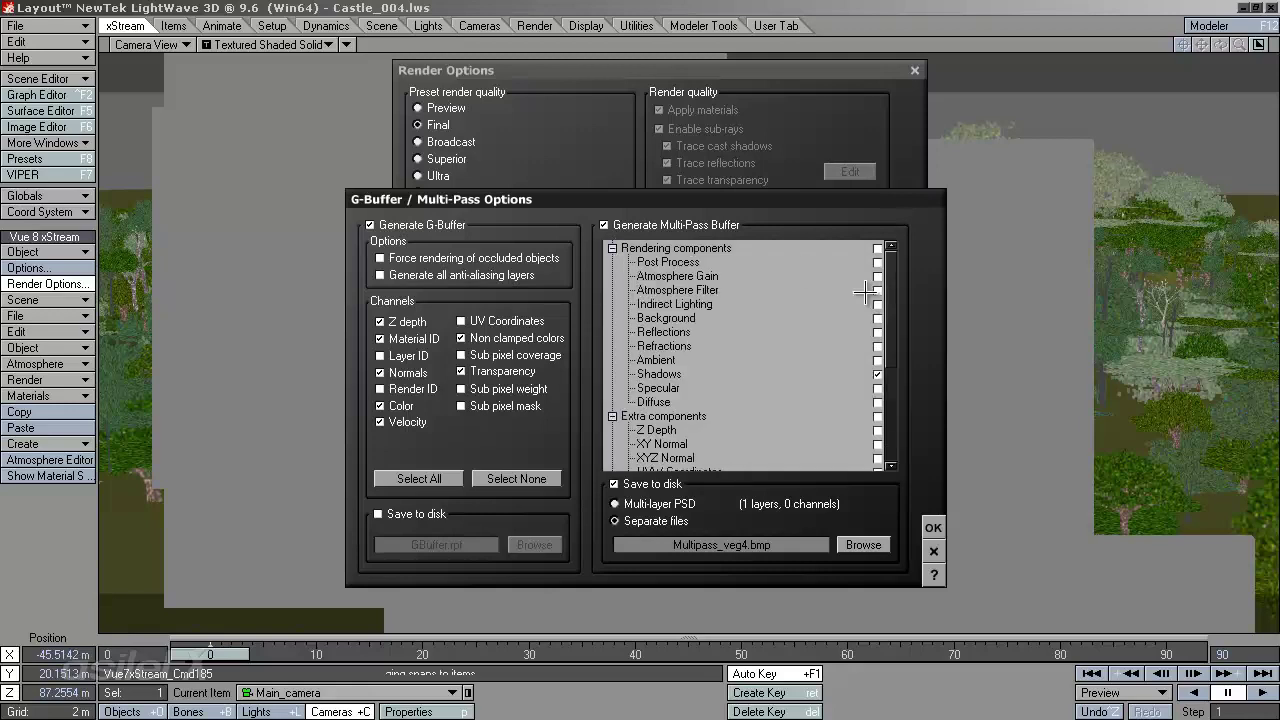
{"action": "left_click_drag", "start_coordinate": [893, 282], "coordinate": [990, 351]}
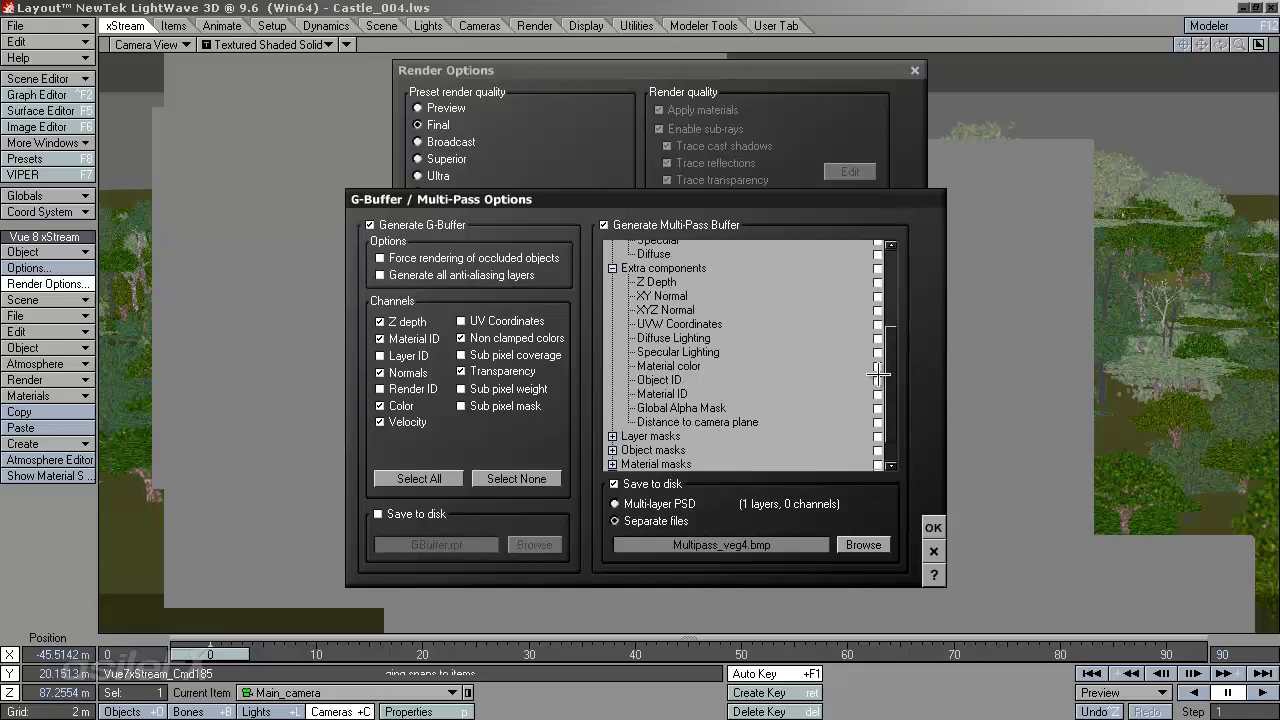
{"action": "mouse_move", "coordinate": [892, 372]}
{"action": "left_mouse_down"}
{"action": "mouse_move", "coordinate": [890, 270]}
{"action": "mouse_move", "coordinate": [893, 392]}
{"action": "left_mouse_up"}
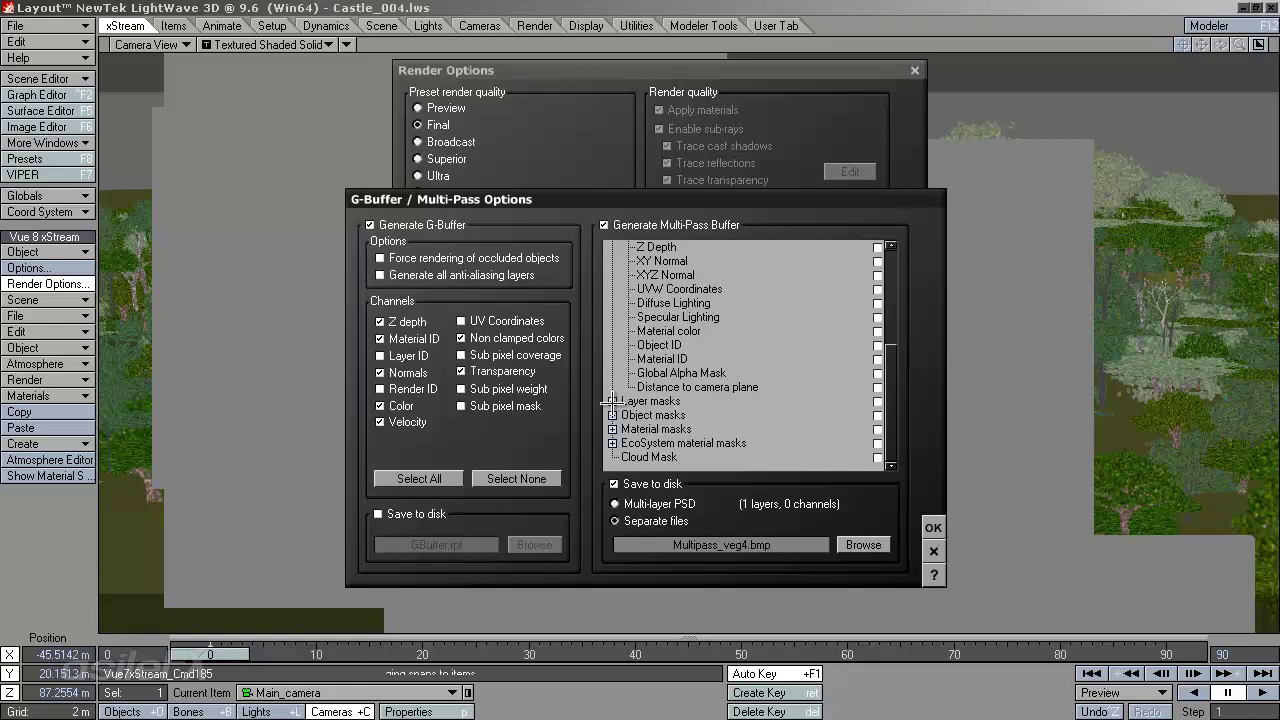
{"action": "left_click_drag", "start_coordinate": [891, 384], "coordinate": [890, 298]}
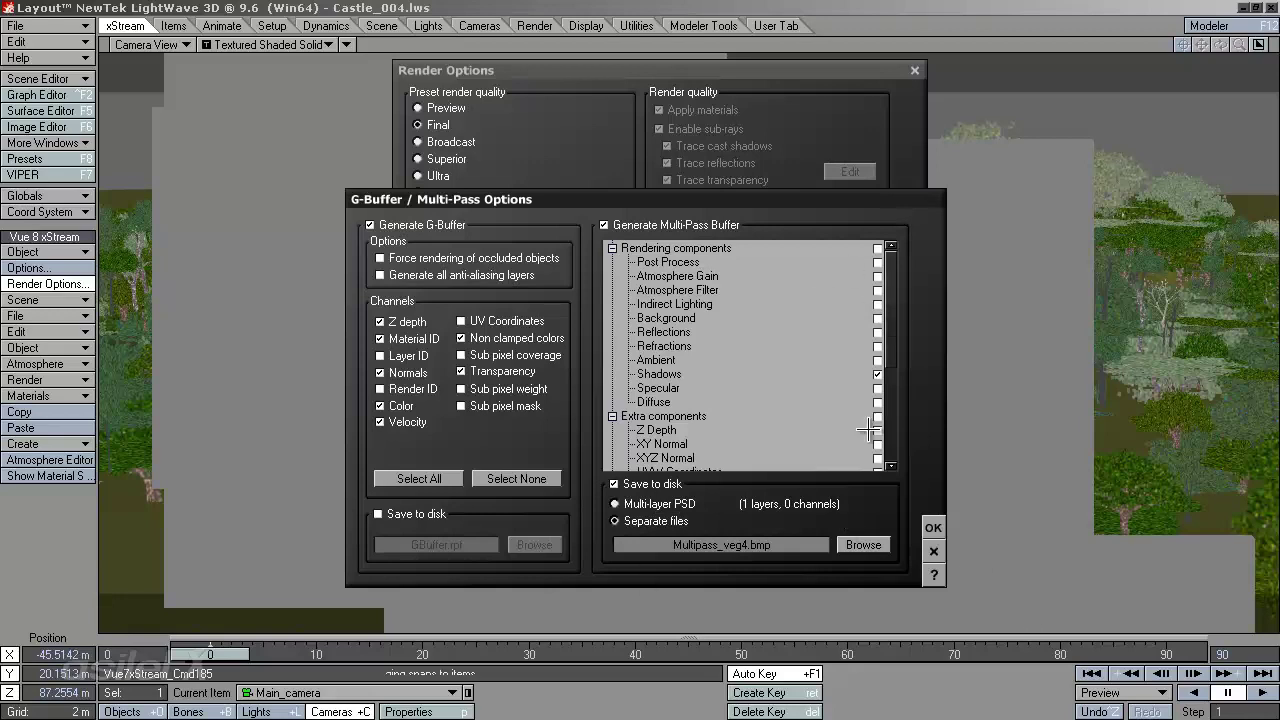
Choose ILM OpenEXR as the file type for the separate multi-pass files and open its picture format options.
{"action": "left_click", "coordinate": [864, 544]}
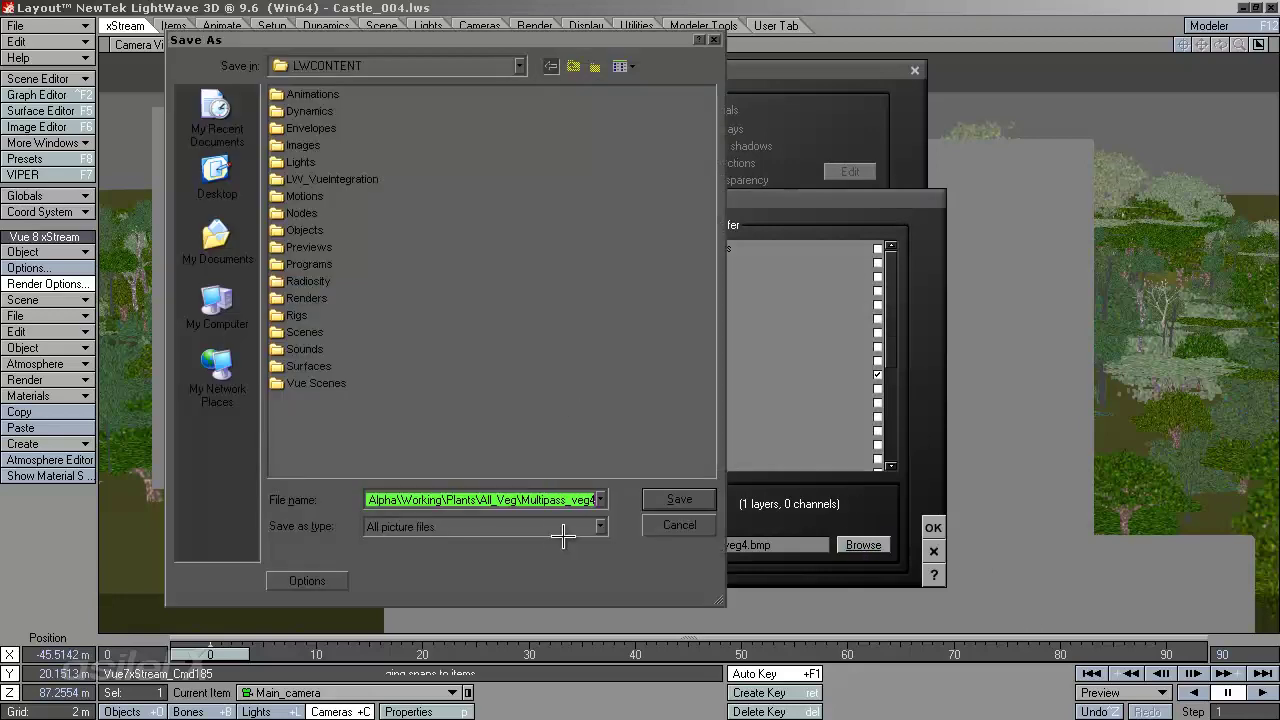
{"action": "left_click", "coordinate": [558, 530]}
{"action": "left_click", "coordinate": [571, 577]}
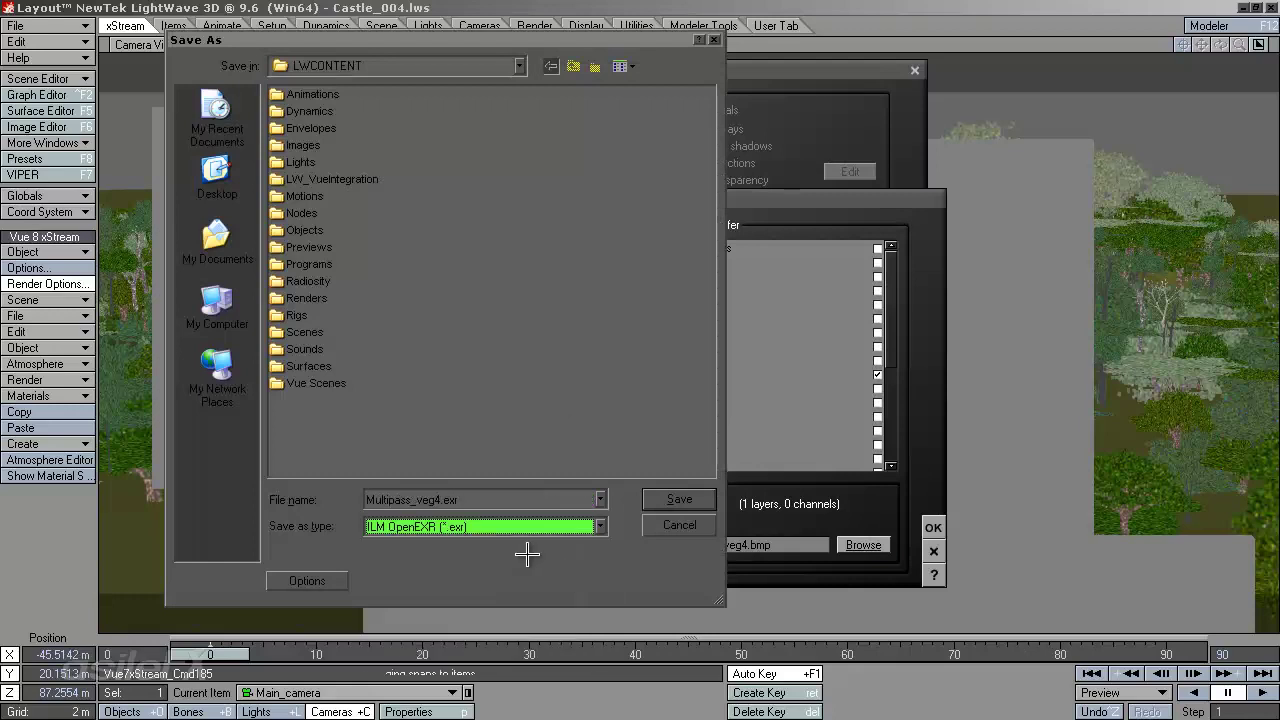
{"action": "left_click", "coordinate": [328, 580]}
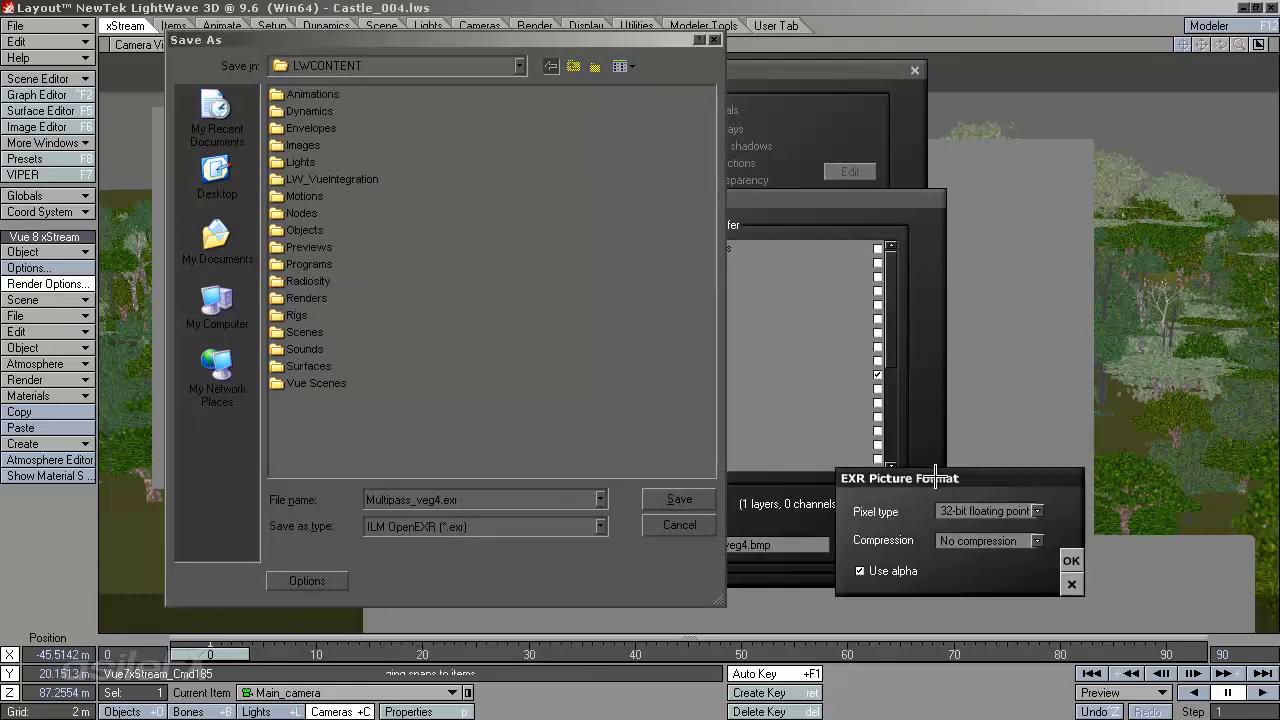
{"action": "left_click_drag", "start_coordinate": [935, 475], "coordinate": [570, 344]}
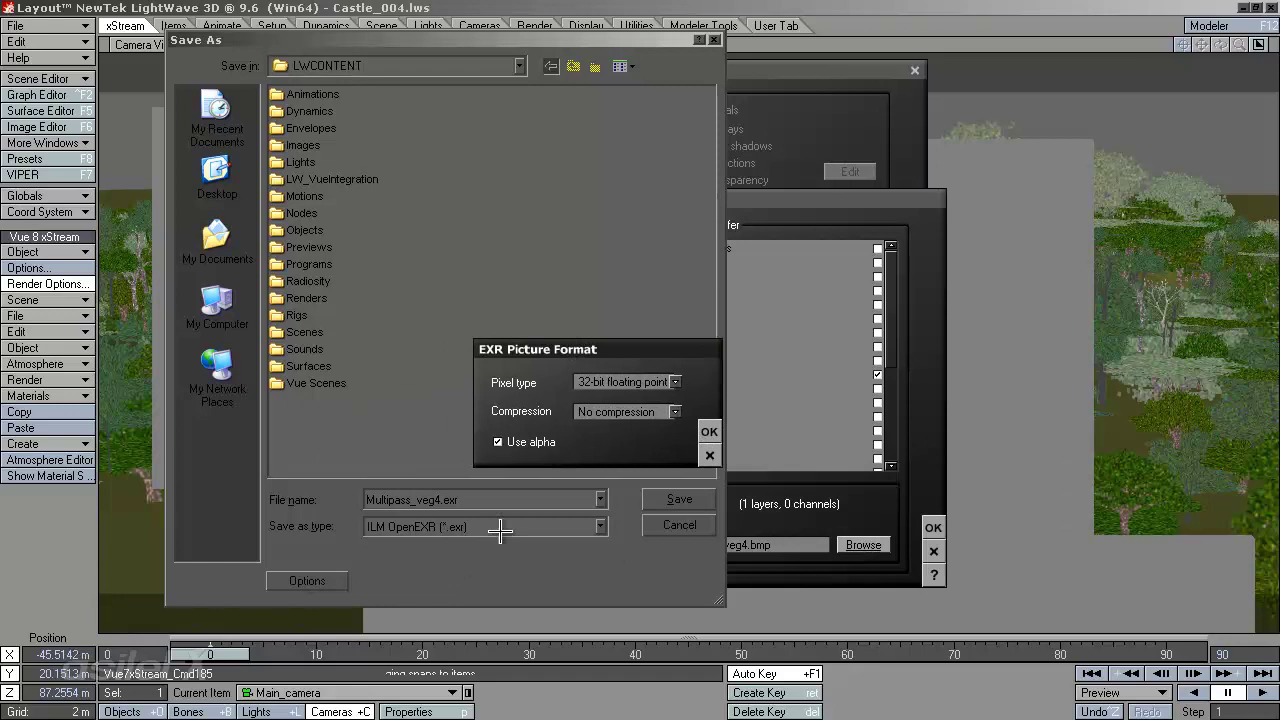
Turn off Use alpha in the EXR picture format, accept the format options, and cancel the multi-pass file selection.
{"action": "left_click", "coordinate": [505, 441]}
{"action": "left_click", "coordinate": [530, 441]}
{"action": "left_click", "coordinate": [675, 381]}
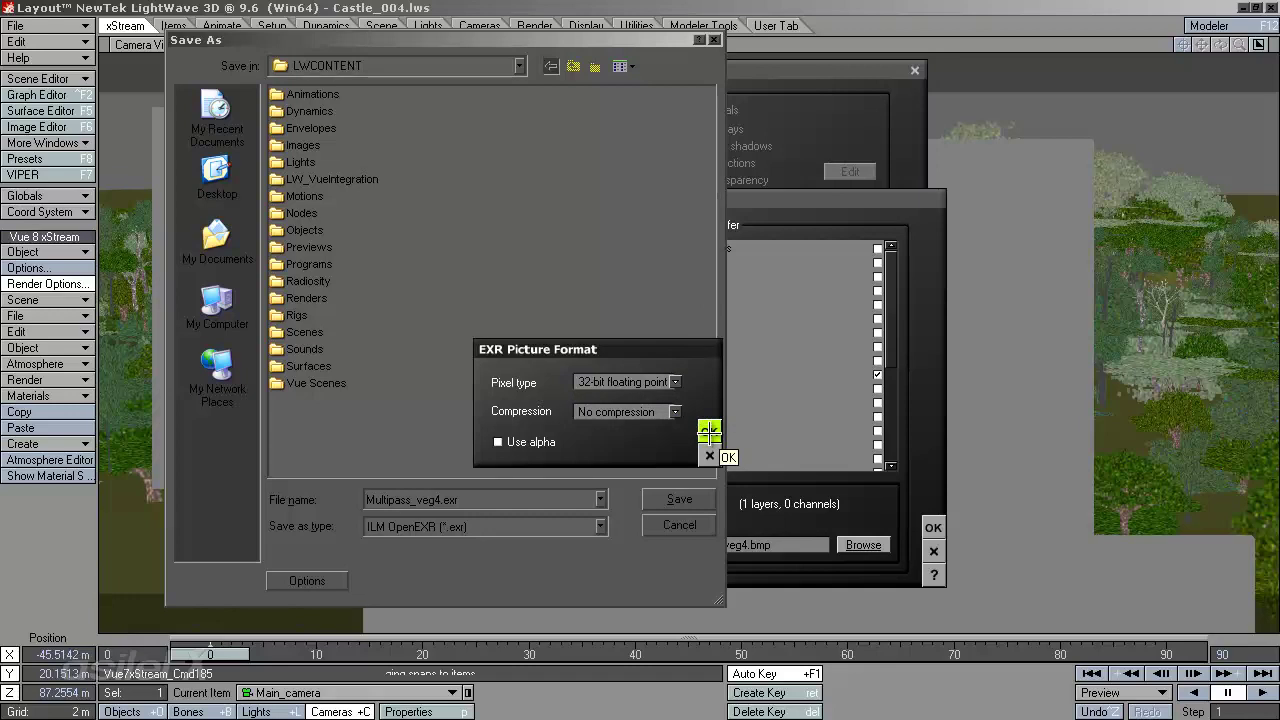
{"action": "left_click", "coordinate": [709, 431]}
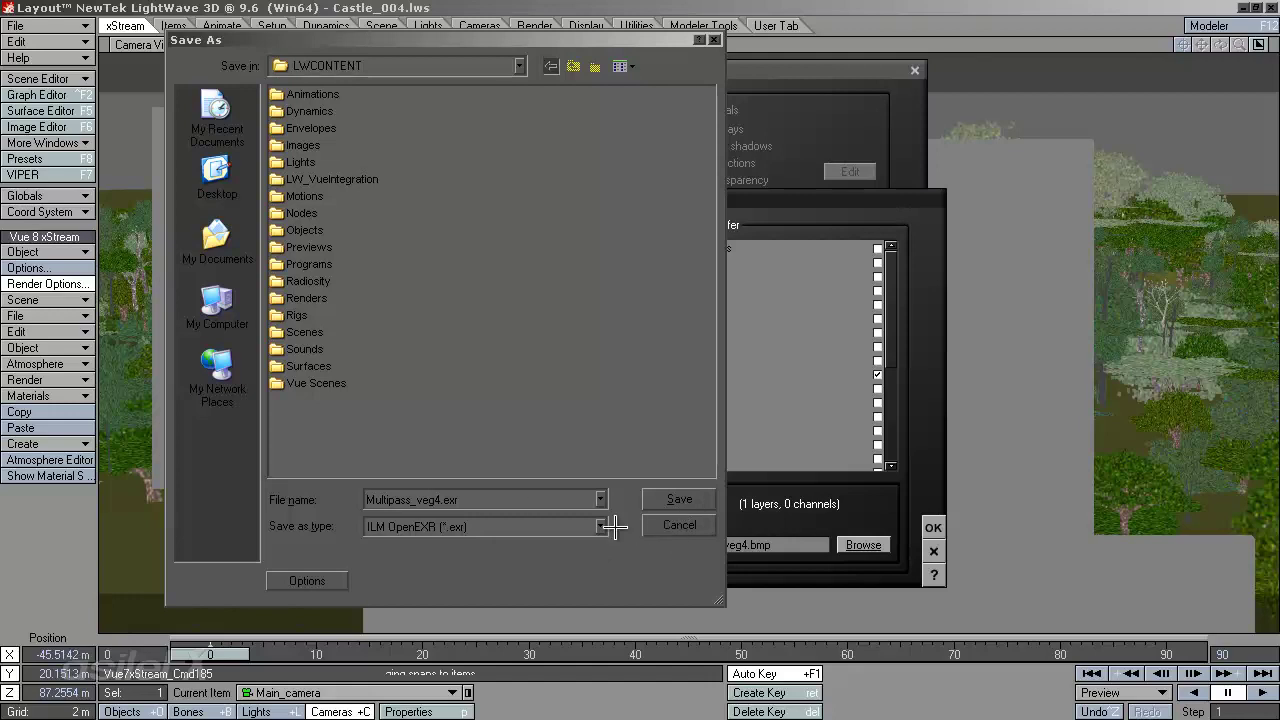
{"action": "key", "text": "Tab"}
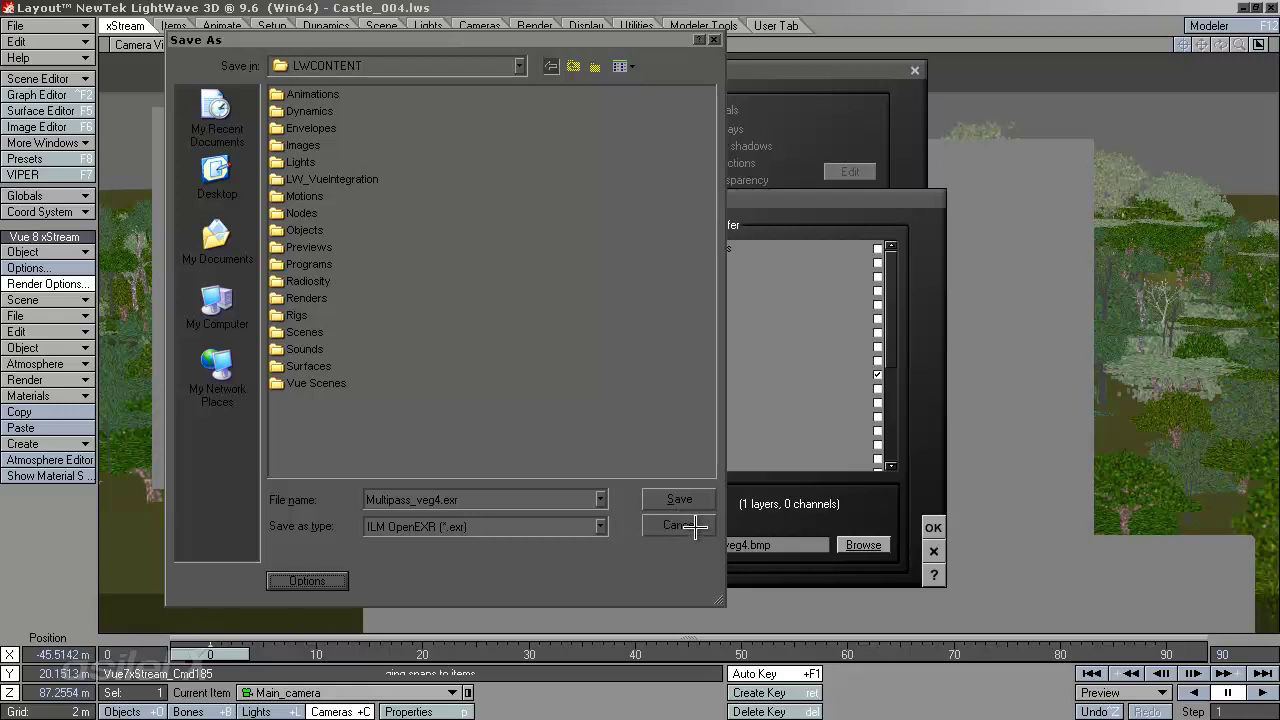
{"action": "left_click", "coordinate": [690, 525]}
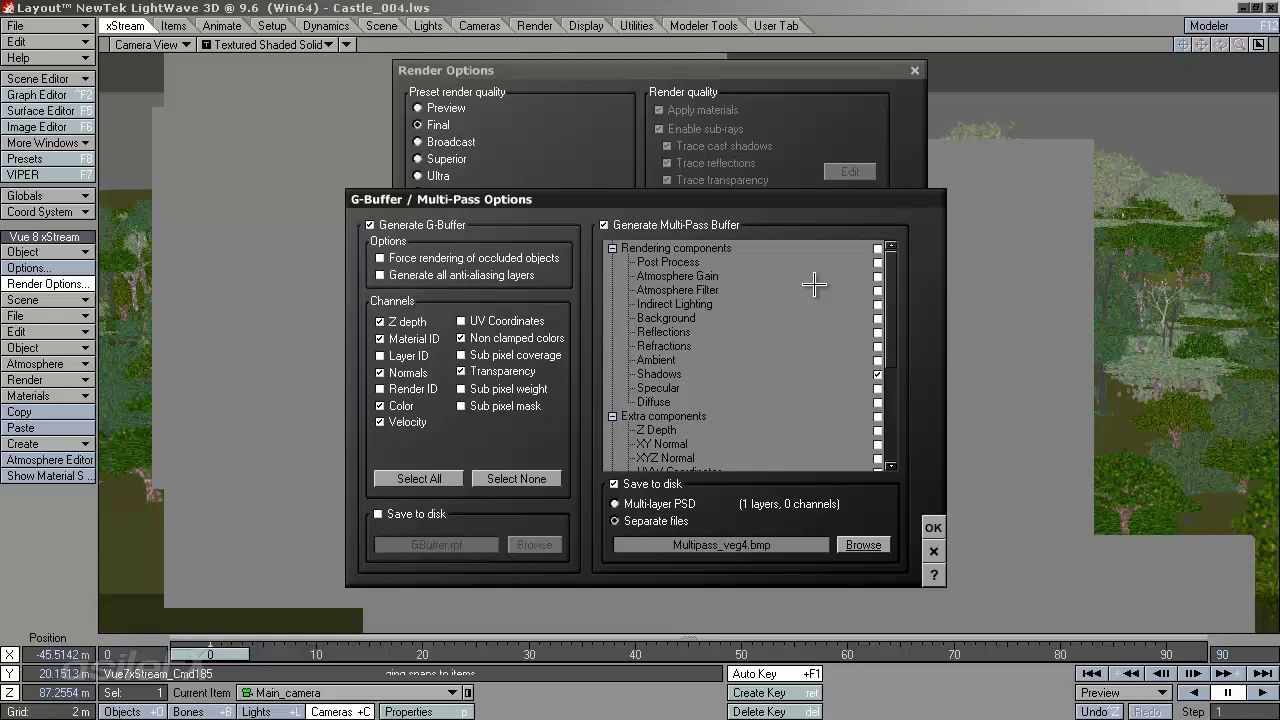
Review the Shadows pass, extra components and mask passes, then cancel the G-Buffer / Multi-Pass settings and the render options.
{"action": "left_click", "coordinate": [755, 375]}
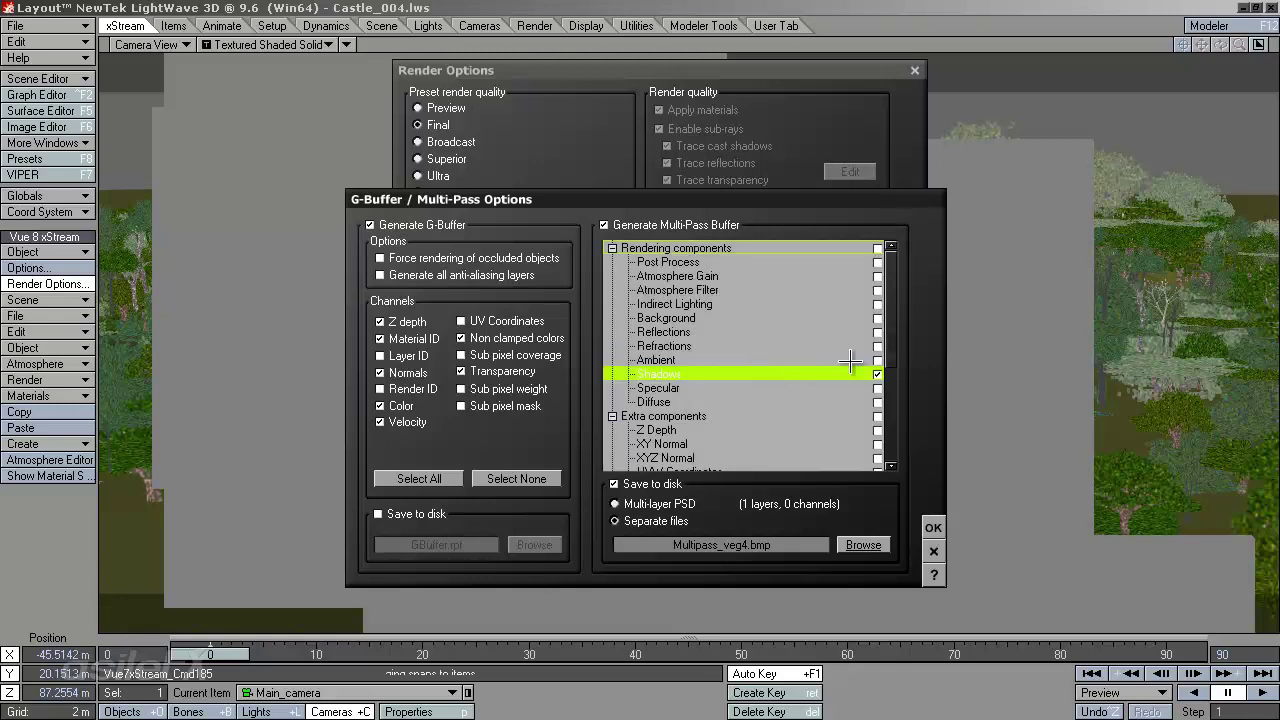
{"action": "left_click_drag", "start_coordinate": [895, 318], "coordinate": [896, 412]}
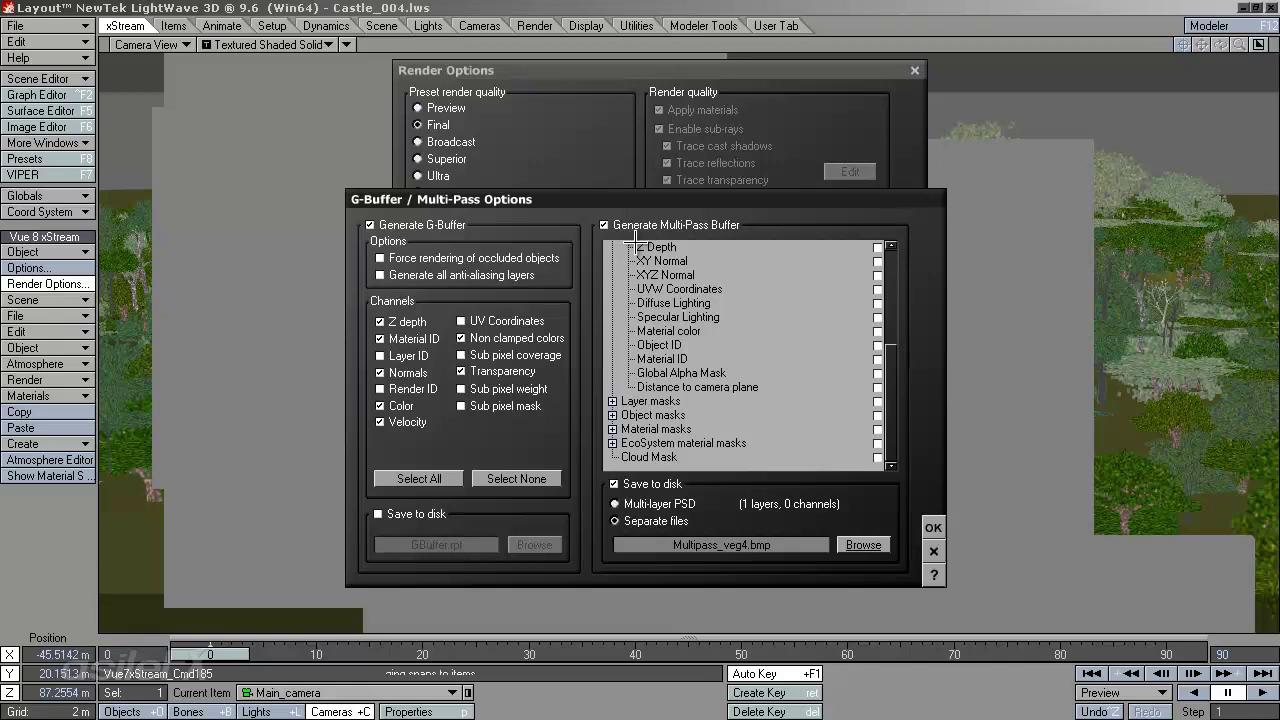
{"action": "mouse_move", "coordinate": [896, 378]}
{"action": "left_mouse_down"}
{"action": "mouse_move", "coordinate": [897, 352]}
{"action": "mouse_move", "coordinate": [896, 380]}
{"action": "left_mouse_up"}
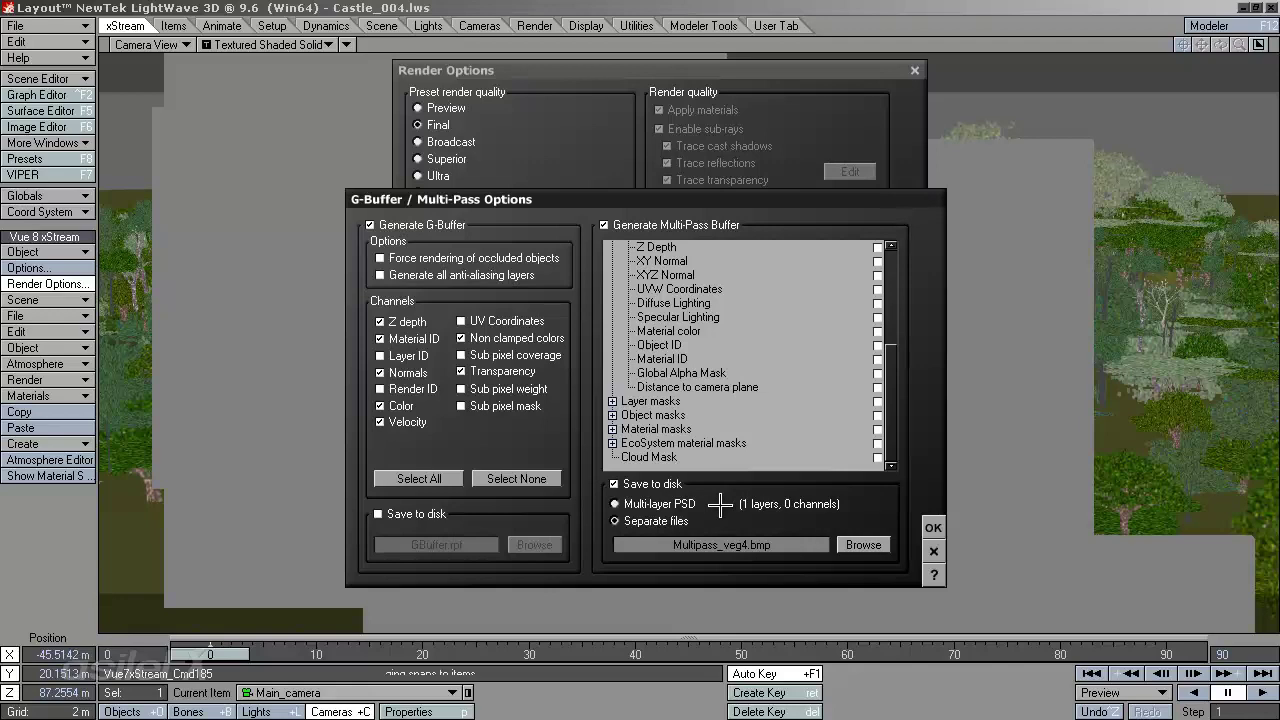
{"action": "left_click", "coordinate": [933, 549]}
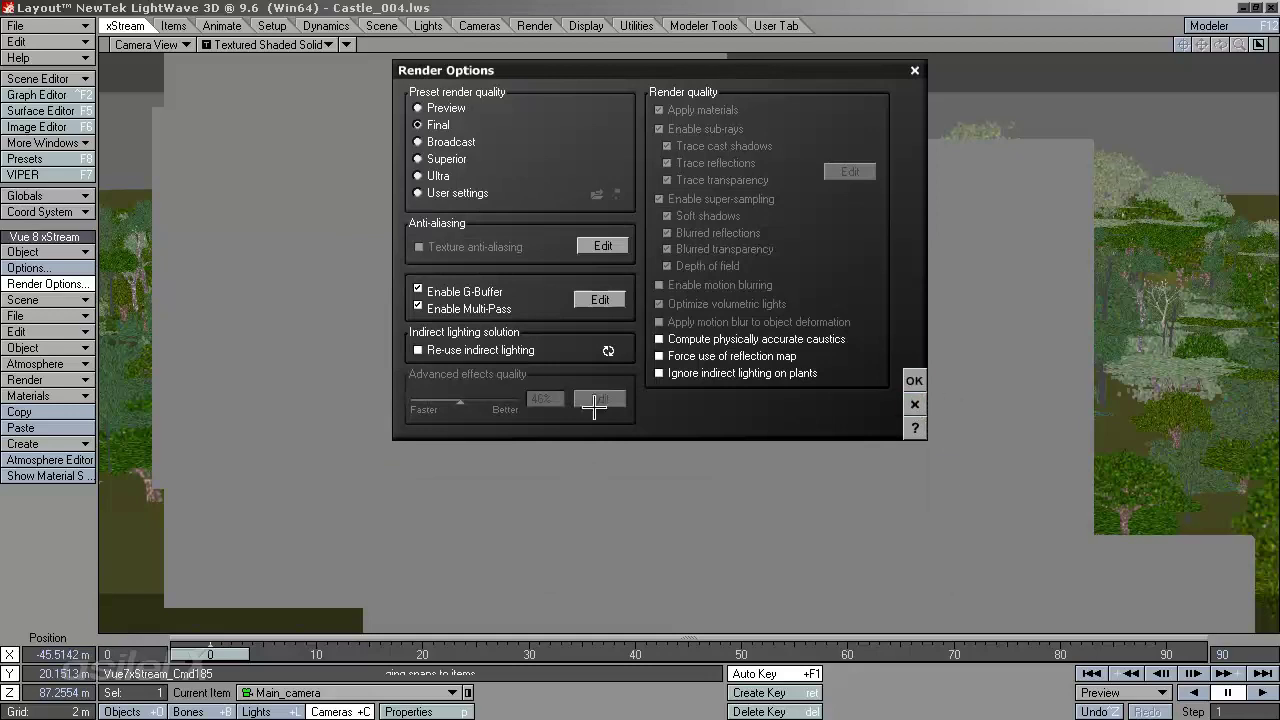
{"action": "left_click", "coordinate": [916, 404]}
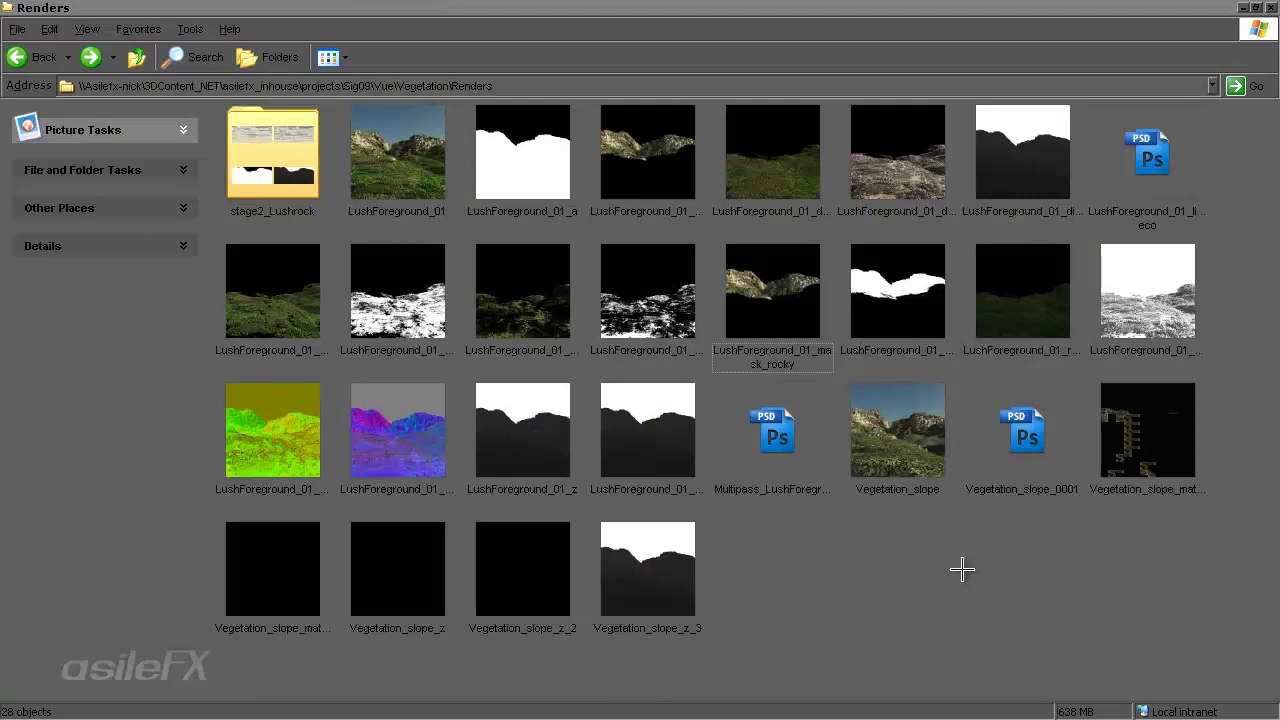
In the Renders folder in Windows Explorer, open stage2_Lushrock, view the Lush_01 image, and return to Renders.
{"action": "double_click", "coordinate": [293, 150]}
{"action": "double_click", "coordinate": [550, 171]}
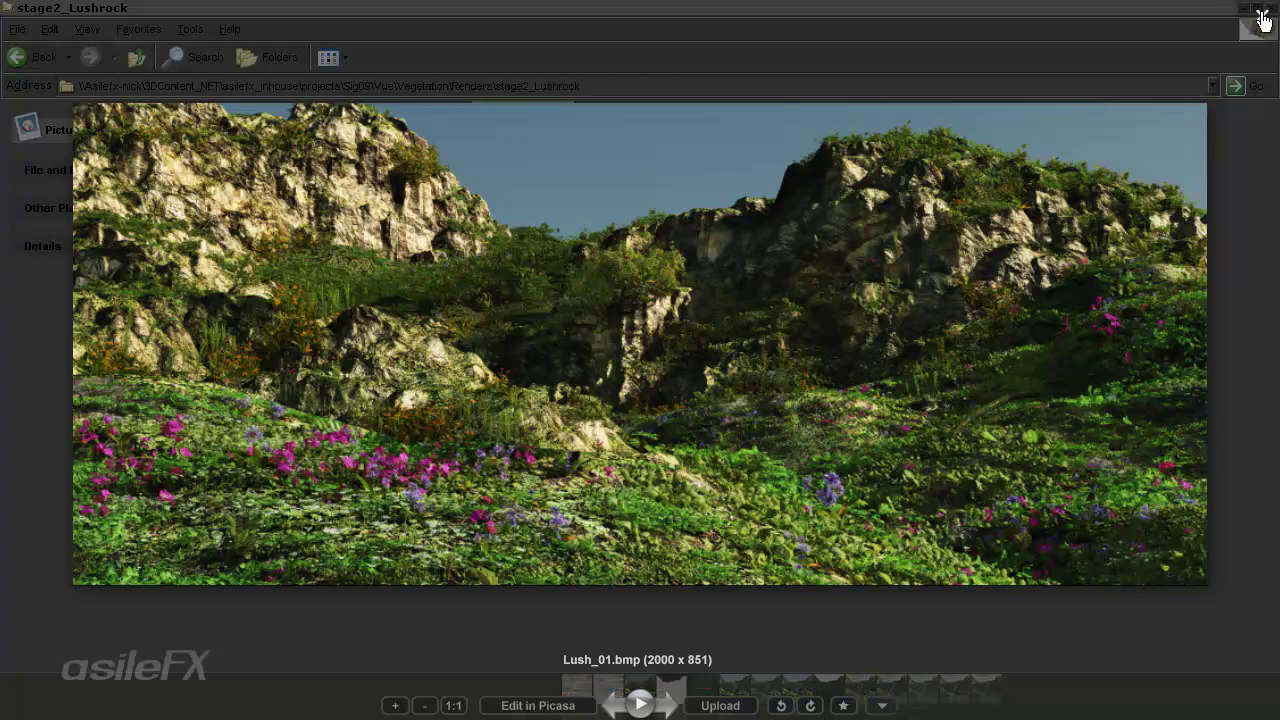
{"action": "left_click", "coordinate": [1263, 20]}
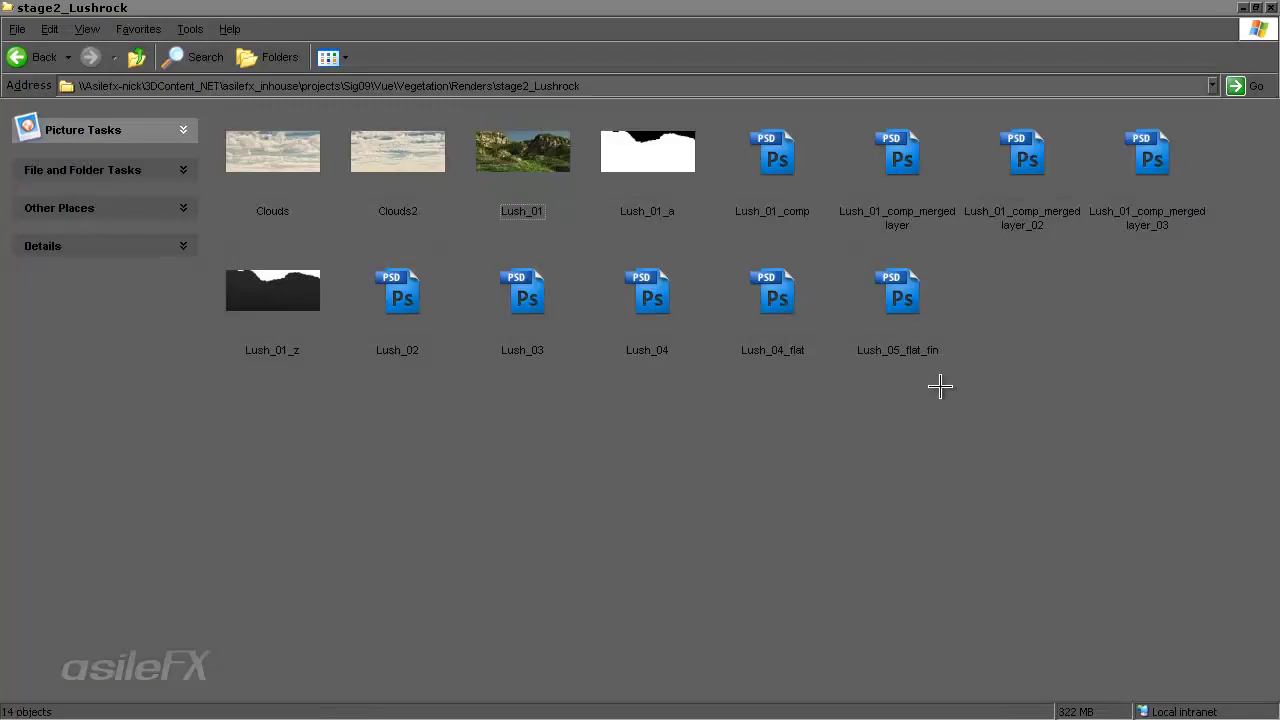
{"action": "left_click", "coordinate": [17, 55]}
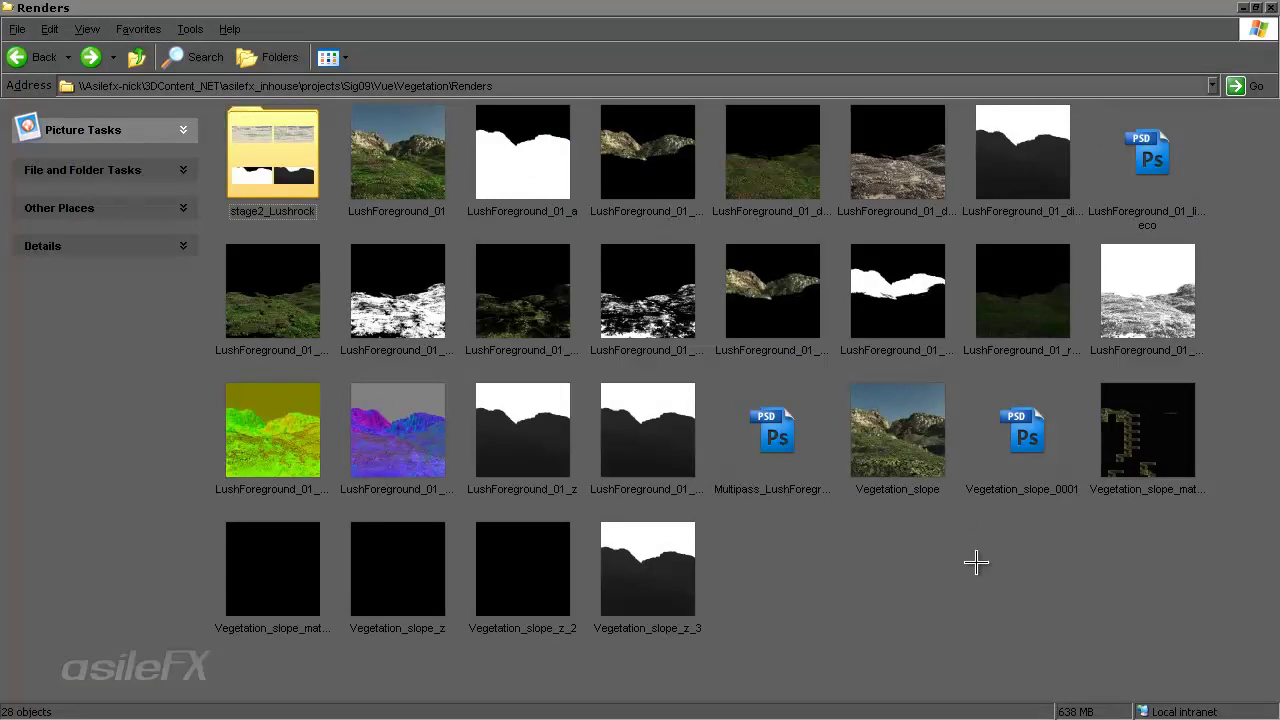
Inspect the foliage and rock detail of the LushForeground_01 XYZ normal pass at full size, then close the image.
{"action": "left_click", "coordinate": [410, 427]}
{"action": "double_click", "coordinate": [386, 424]}
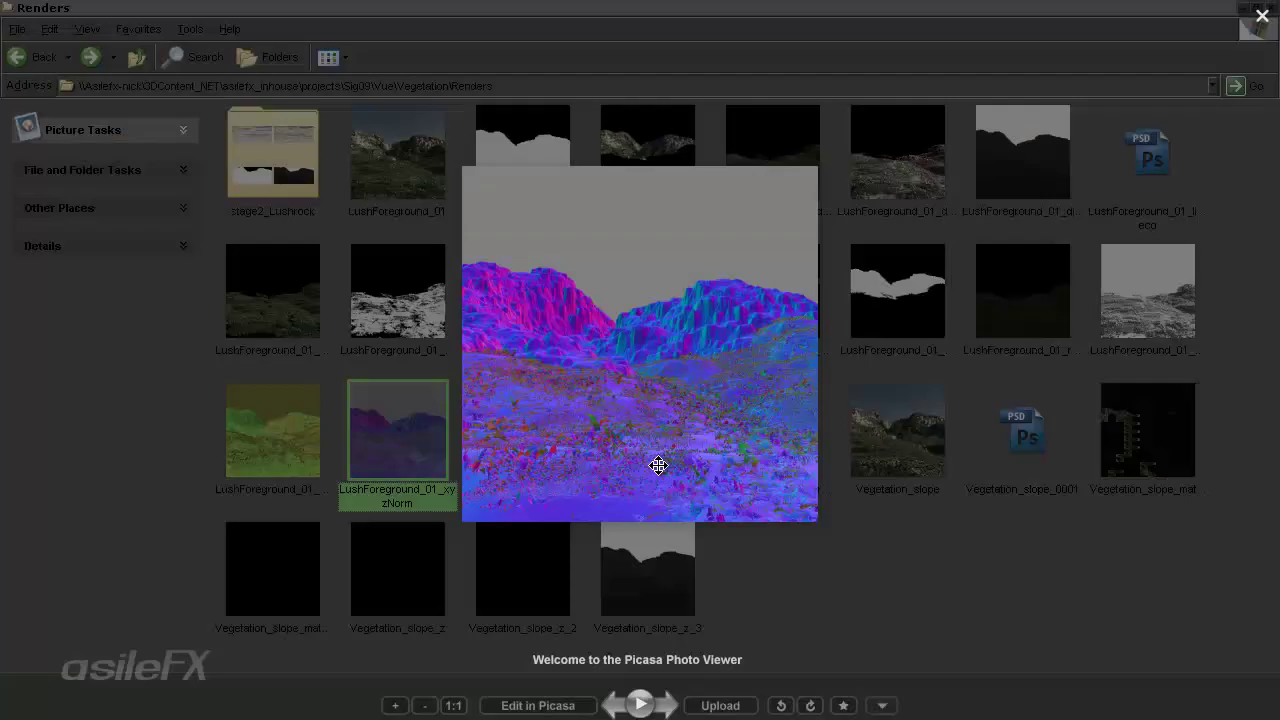
{"action": "left_click", "coordinate": [454, 705]}
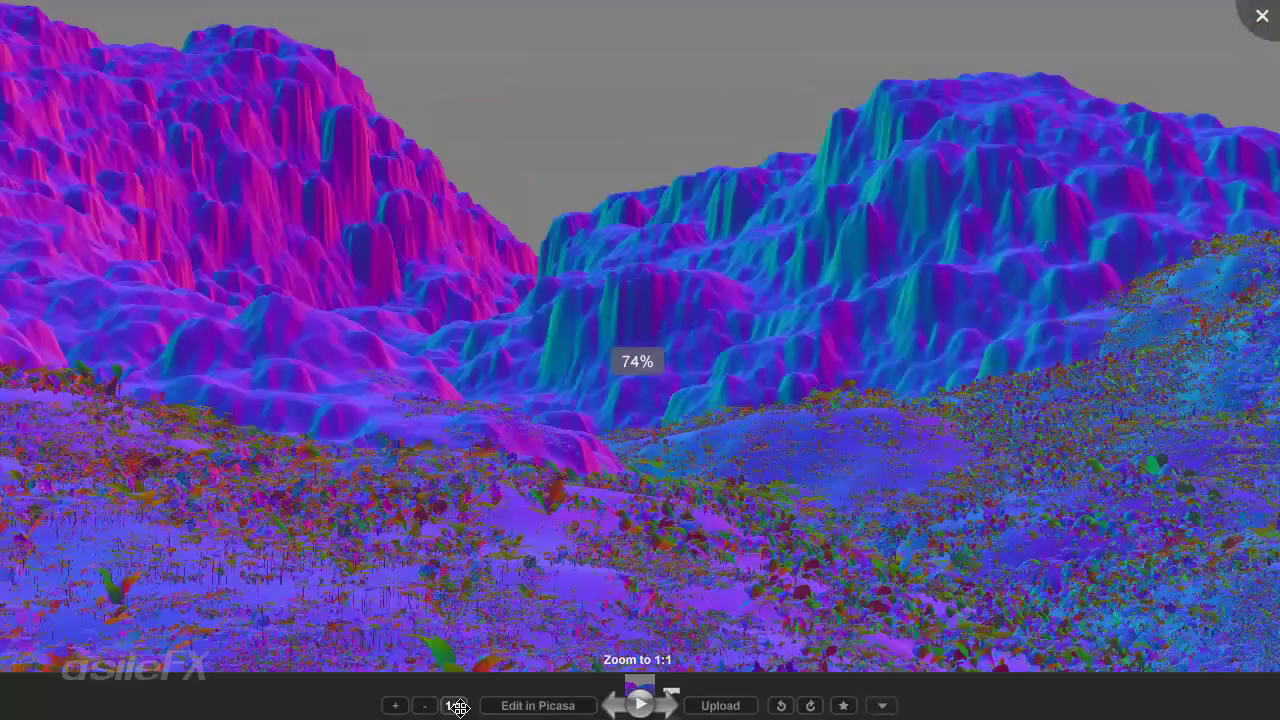
{"action": "left_click_drag", "start_coordinate": [669, 566], "coordinate": [720, 263]}
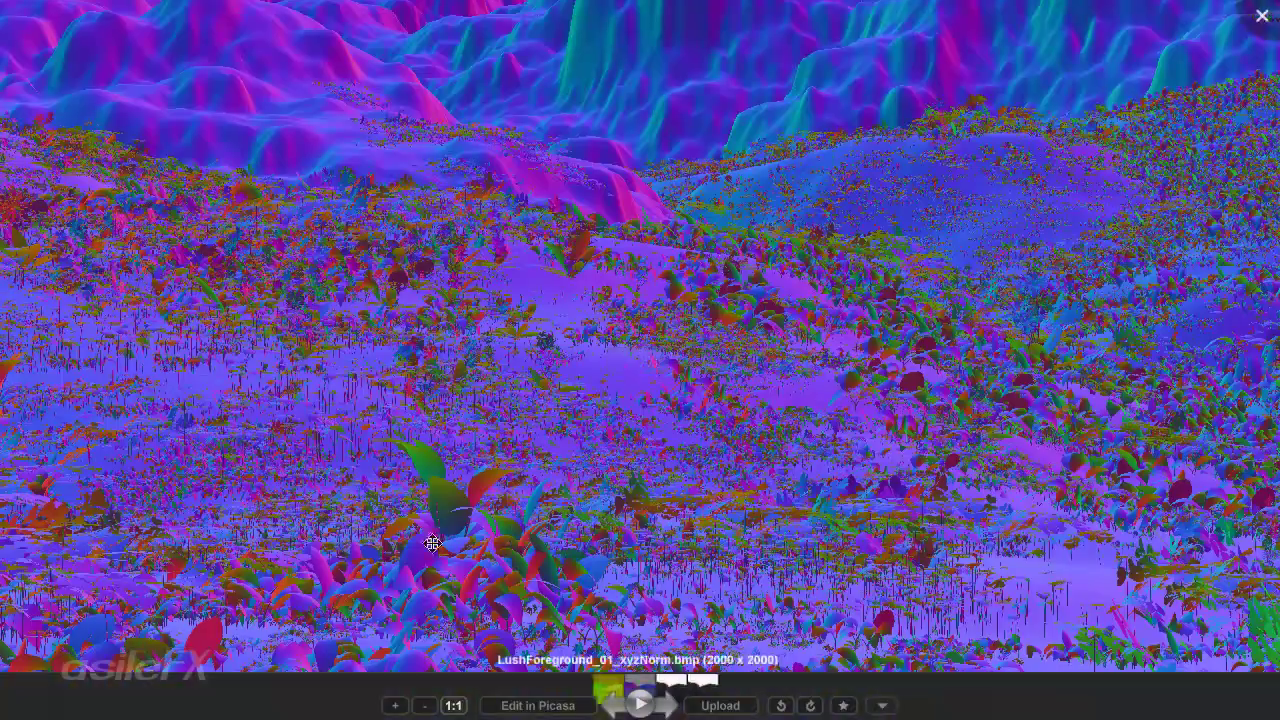
{"action": "left_click_drag", "start_coordinate": [648, 493], "coordinate": [654, 200]}
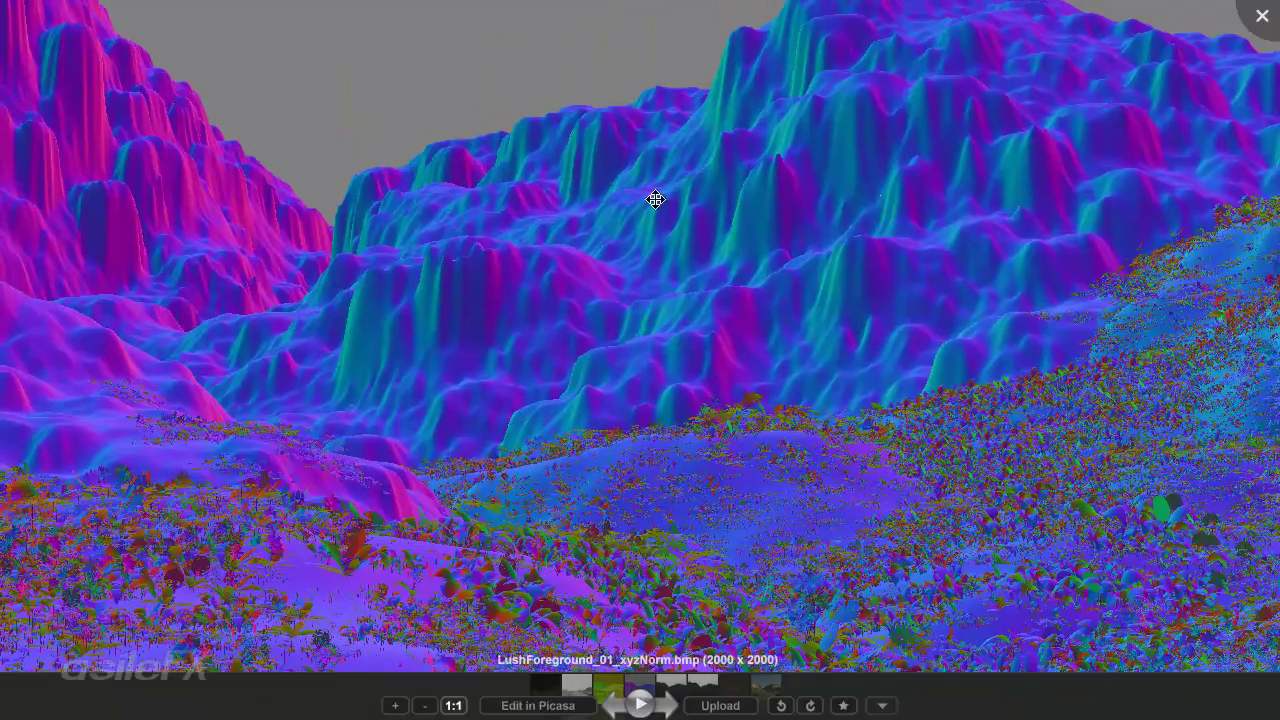
{"action": "left_click_drag", "start_coordinate": [611, 371], "coordinate": [476, 291]}
{"action": "scroll", "coordinate": [683, 374], "scroll_direction": "down", "scroll_amount": 2}
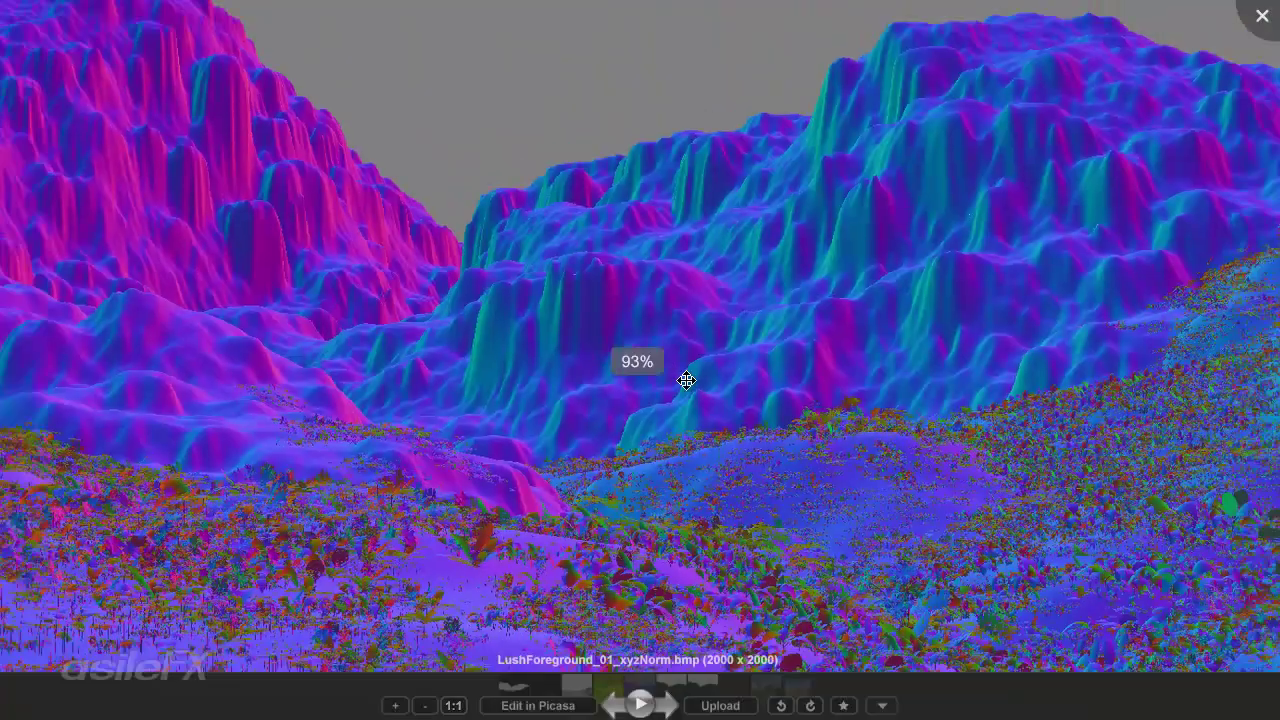
{"action": "scroll", "coordinate": [686, 374], "scroll_direction": "up", "scroll_amount": 1}
{"action": "left_click_drag", "start_coordinate": [686, 374], "coordinate": [737, 326]}
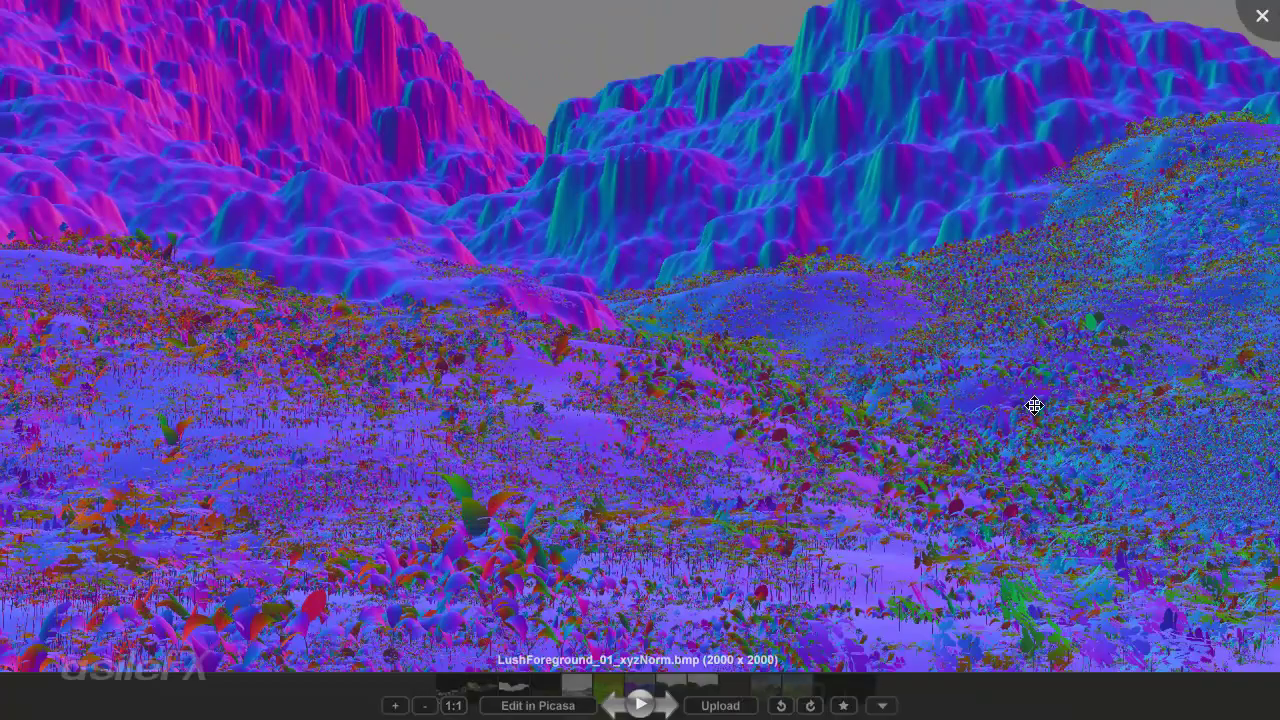
{"action": "left_click", "coordinate": [1261, 16]}
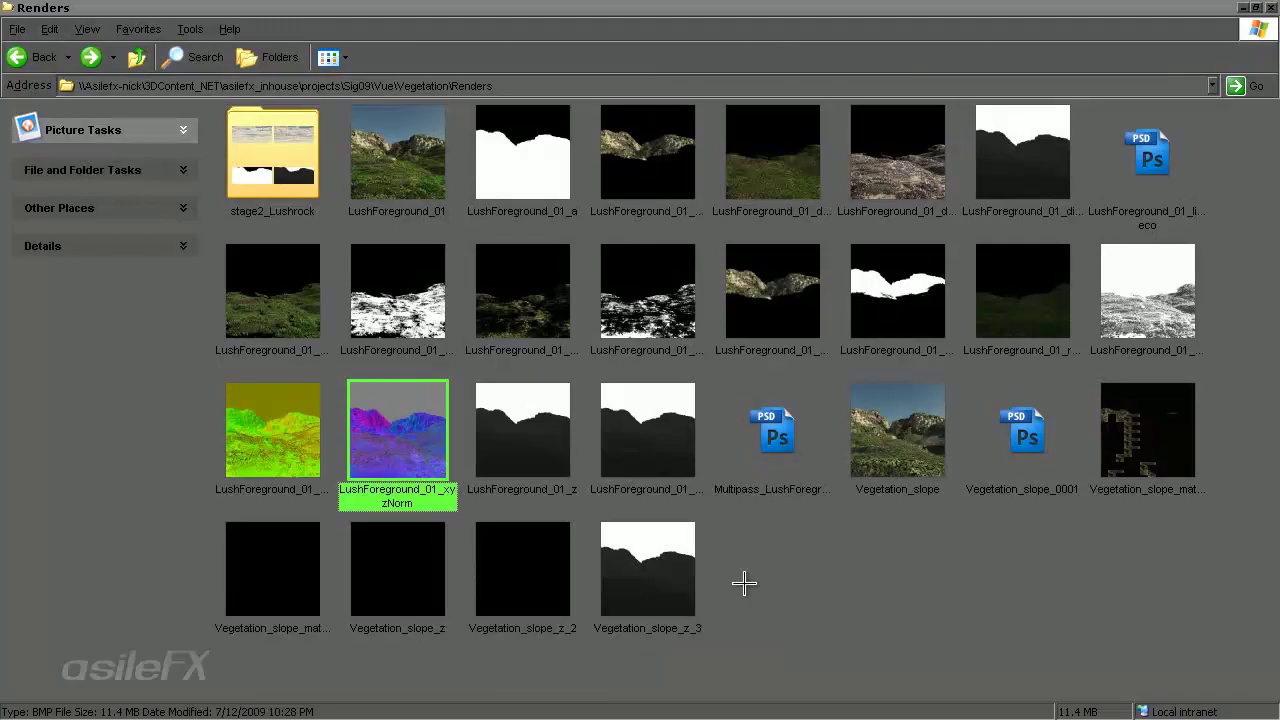
View the LushForeground_01 XY normal pass, then close it and clear the file selection.
{"action": "left_click", "coordinate": [309, 432]}
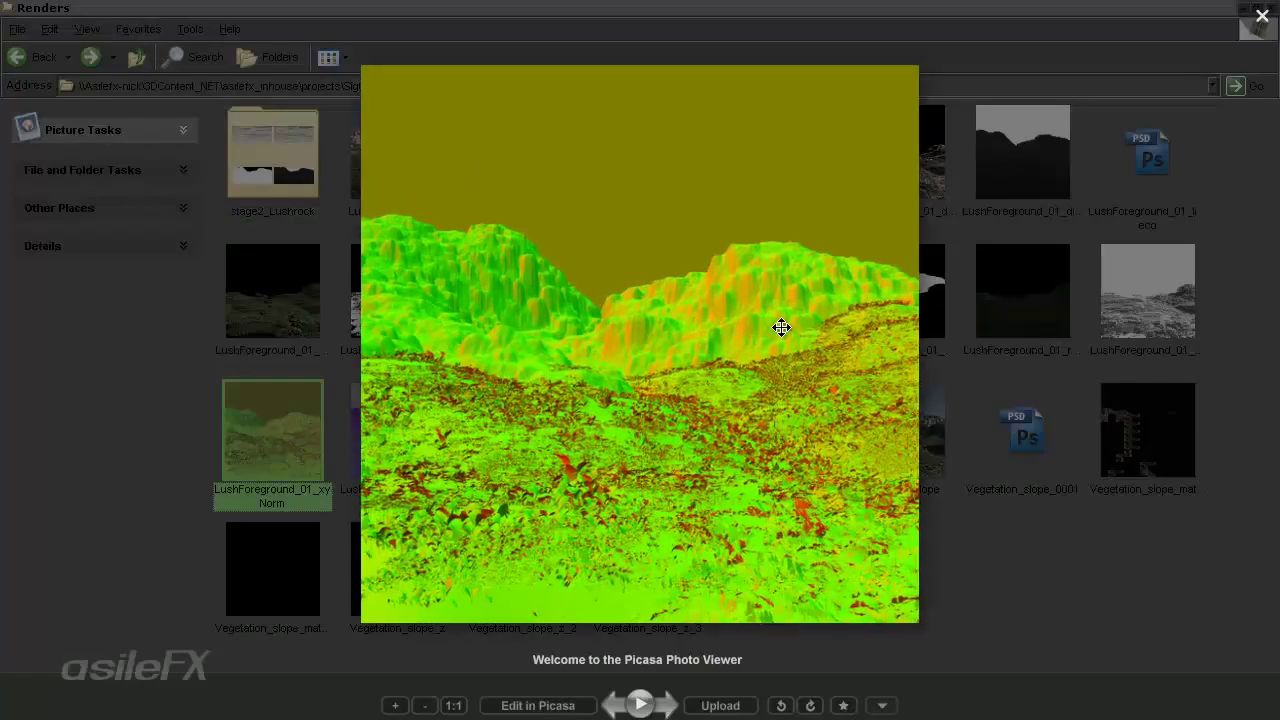
{"action": "left_click", "coordinate": [1262, 16]}
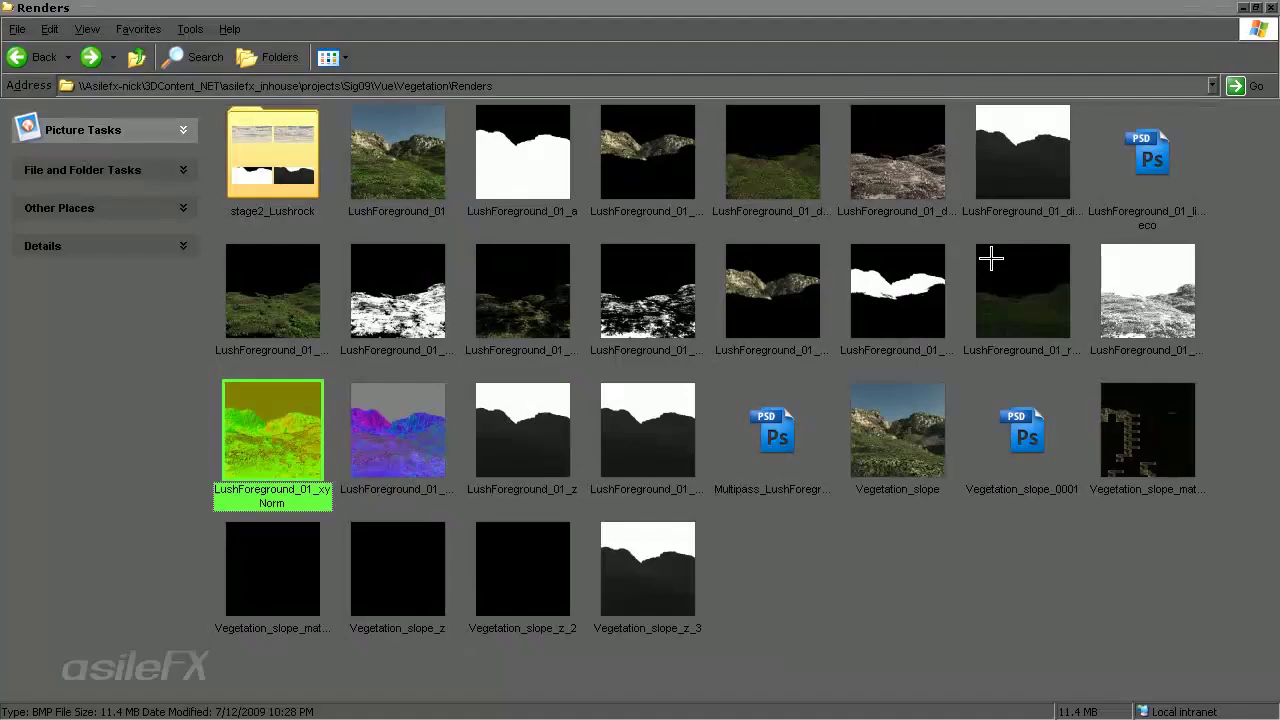
{"action": "left_click", "coordinate": [829, 646]}
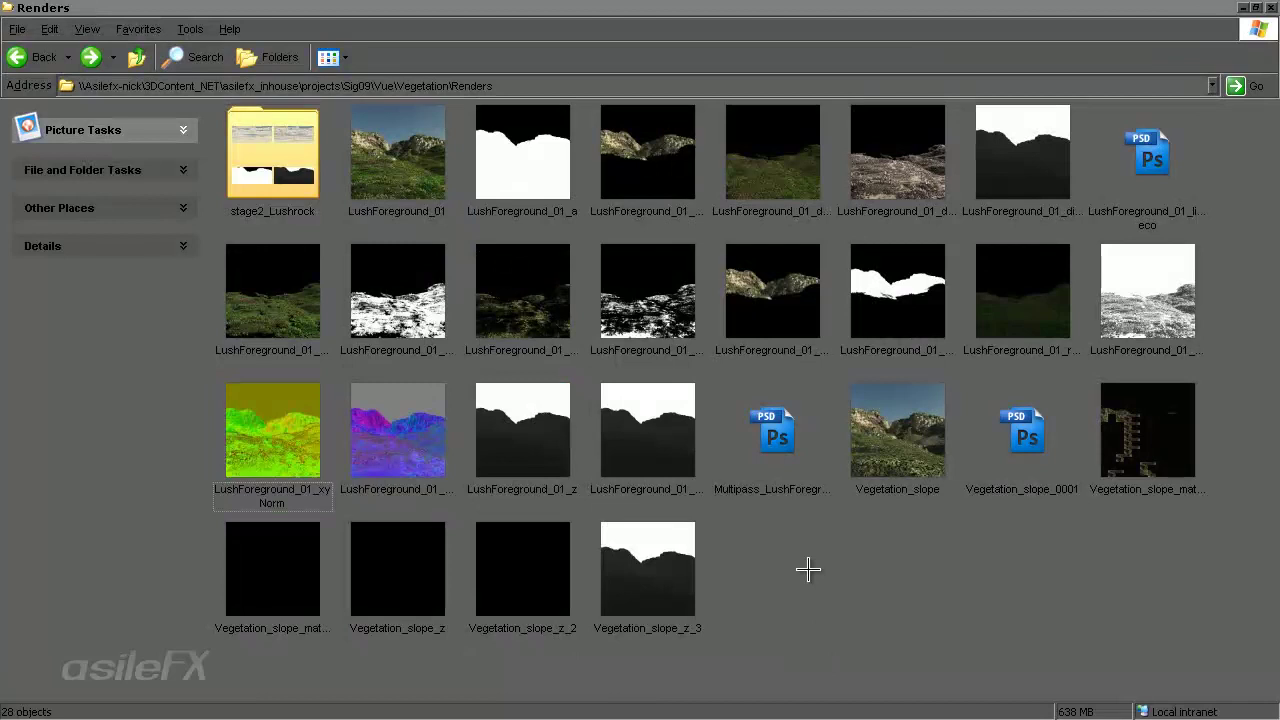
Inspect the finished LushForeground_01 render at full size and zoomed out, then close it and clear the file selection.
{"action": "double_click", "coordinate": [430, 146]}
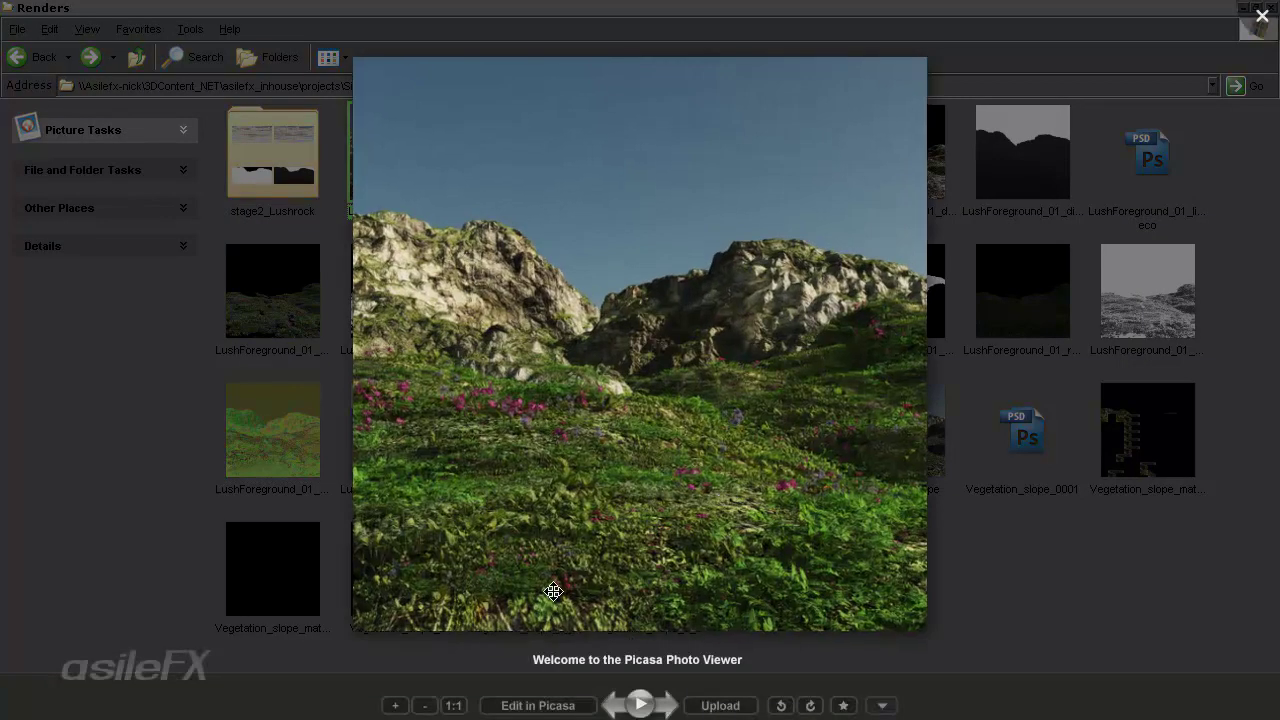
{"action": "left_click", "coordinate": [453, 704]}
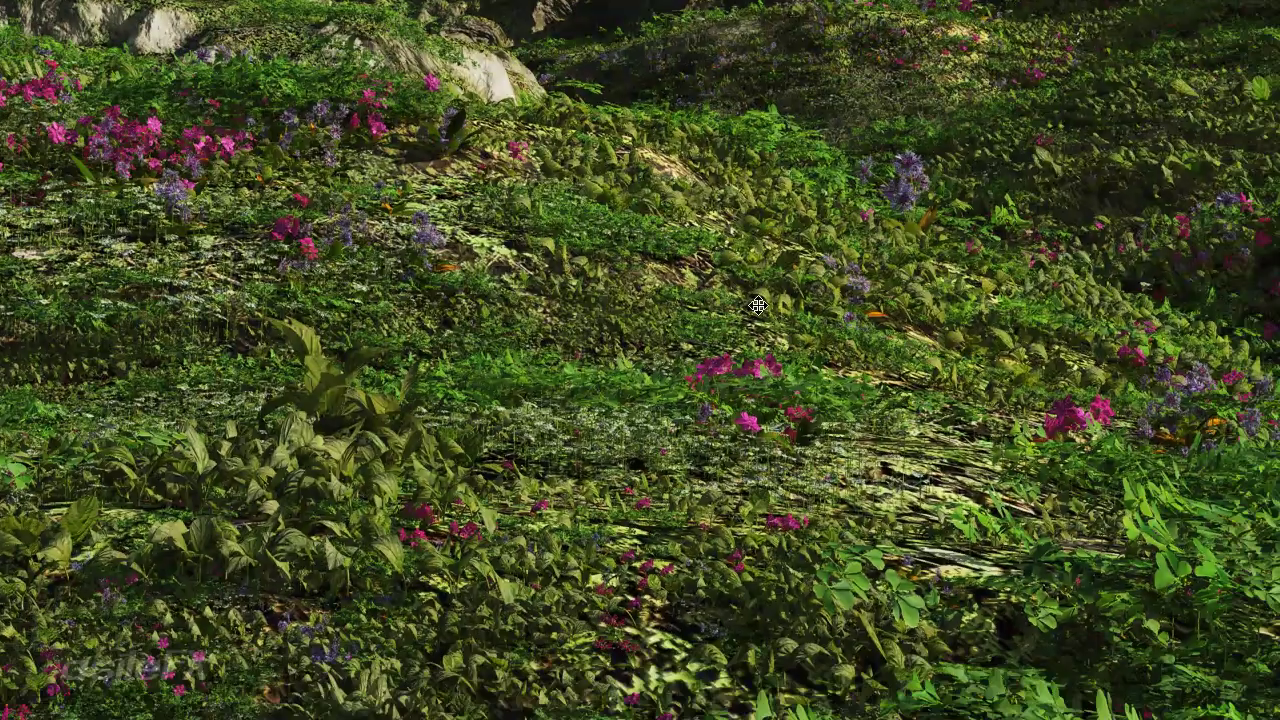
{"action": "scroll", "coordinate": [455, 440], "scroll_direction": "down", "scroll_amount": 3}
{"action": "scroll", "coordinate": [449, 427], "scroll_direction": "down", "scroll_amount": 1}
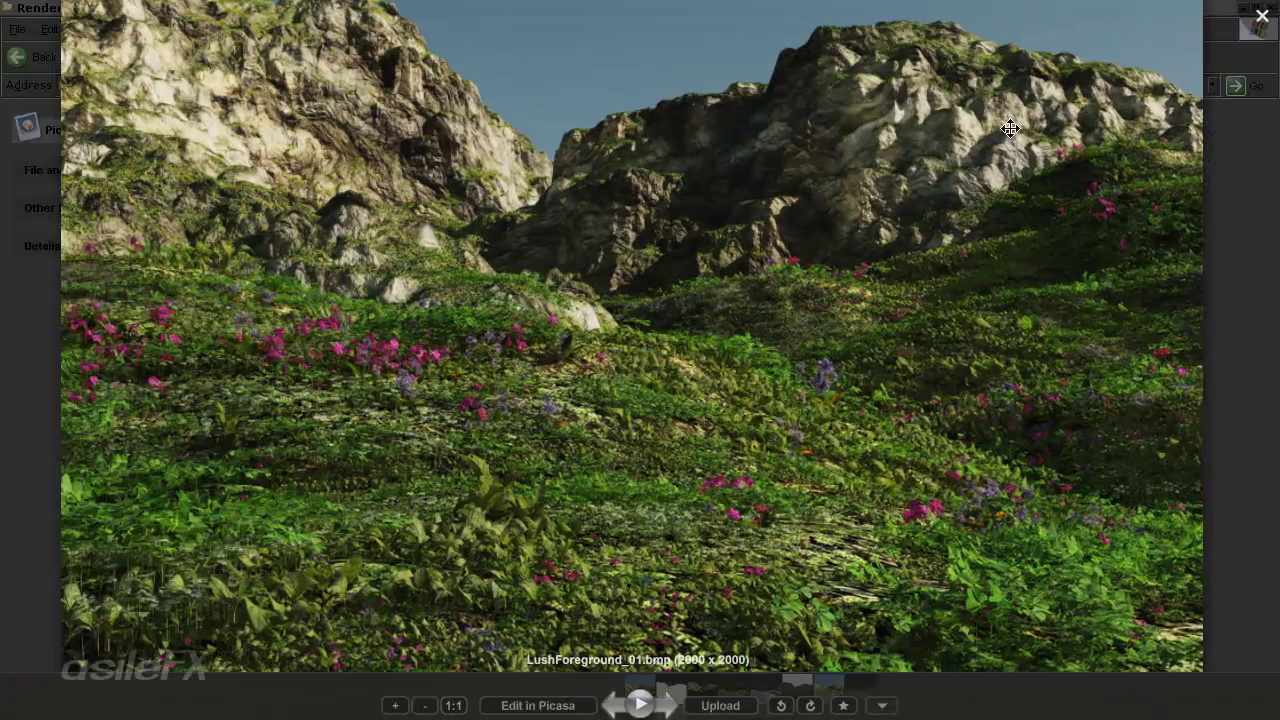
{"action": "left_click_drag", "start_coordinate": [829, 234], "coordinate": [831, 289]}
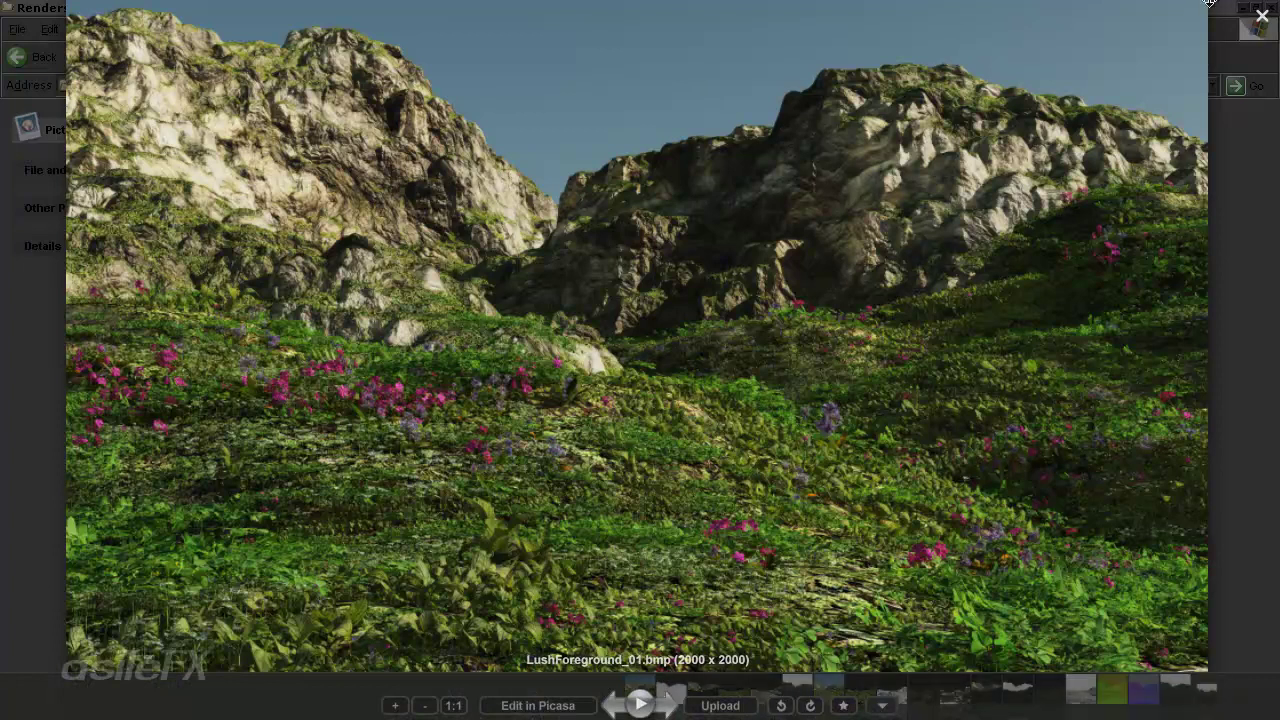
{"action": "key", "text": "Escape"}
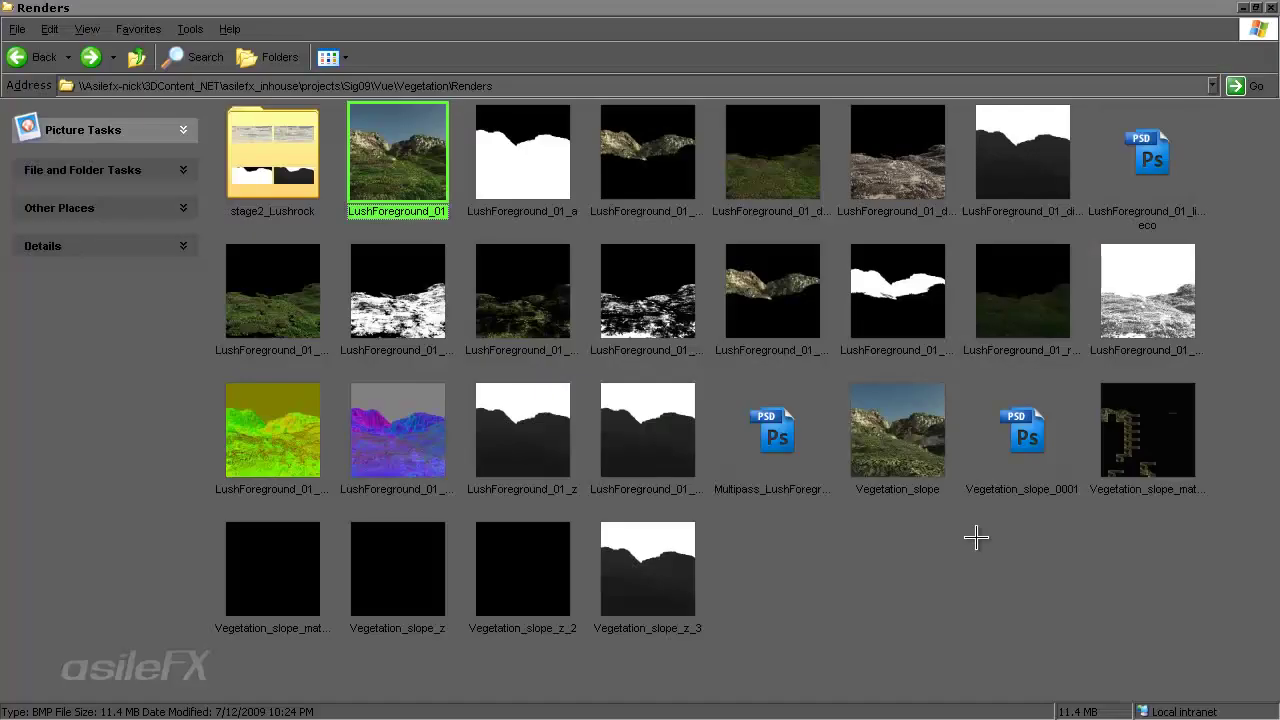
{"action": "left_click", "coordinate": [830, 562]}
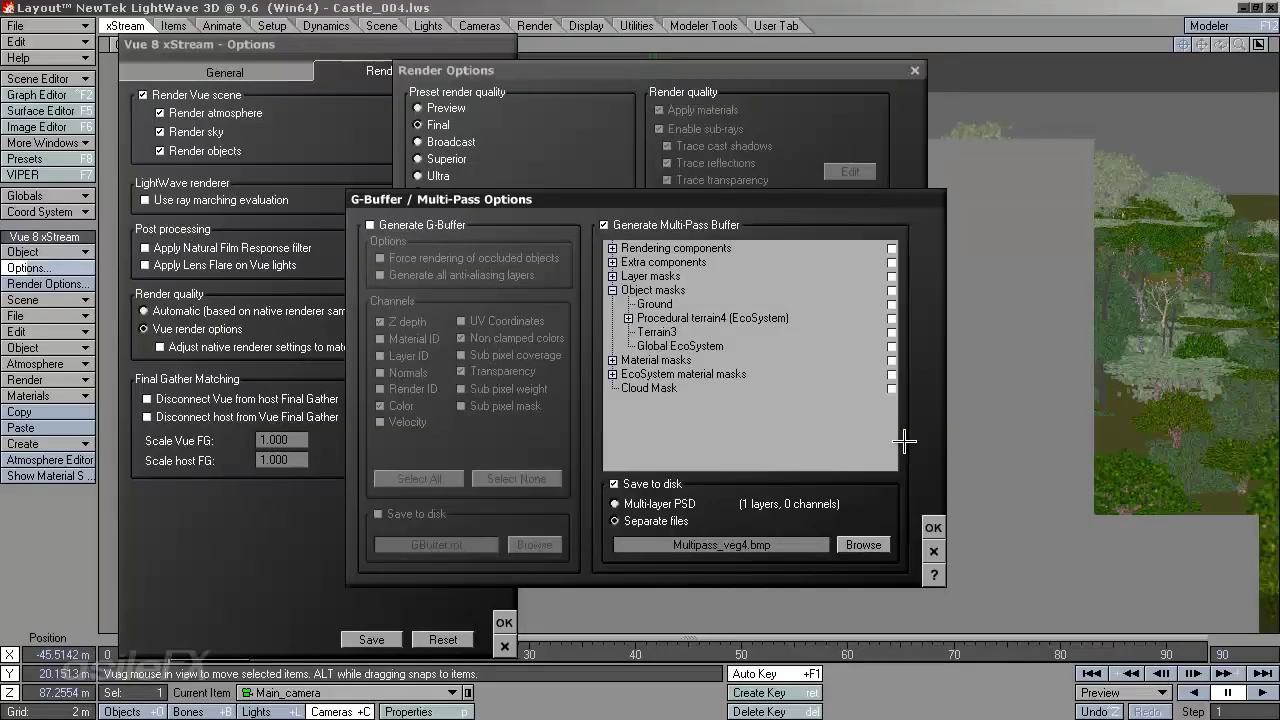
In LightWave's multi-pass options, examine the object masks for Procedural terrain4, Terrain3 and Ground.
{"action": "left_click", "coordinate": [654, 290]}
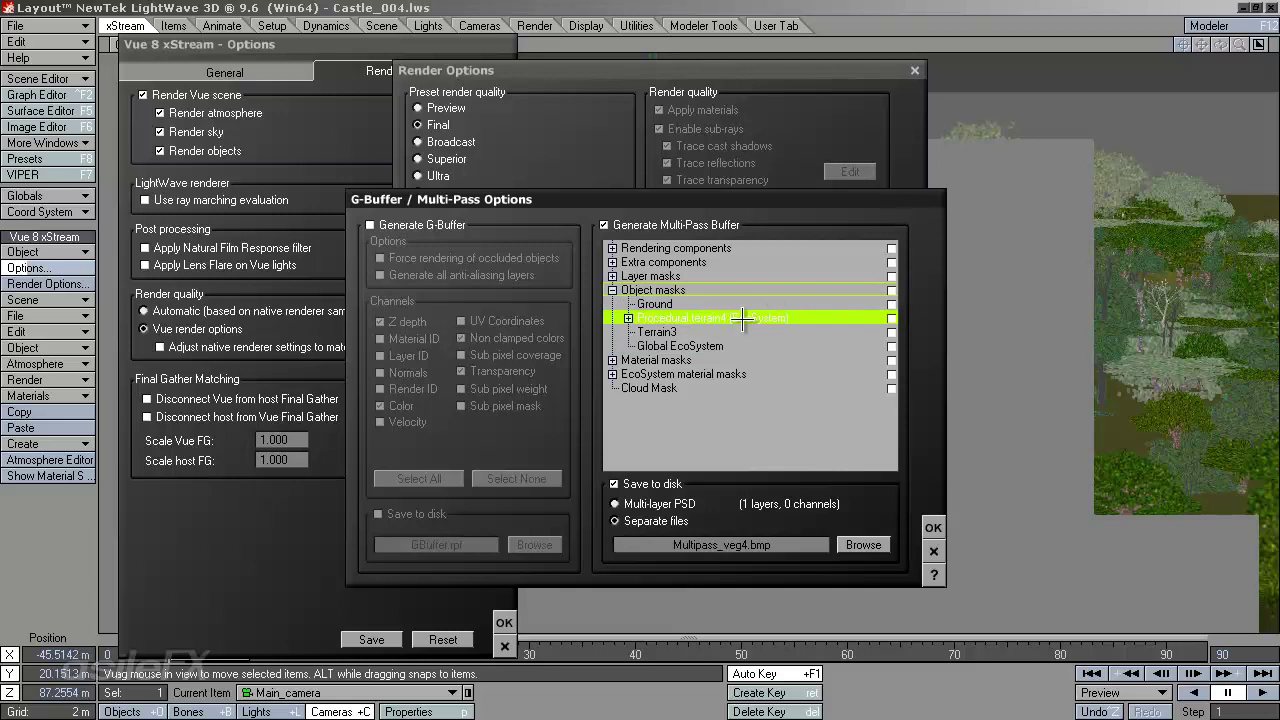
{"action": "left_click", "coordinate": [656, 332]}
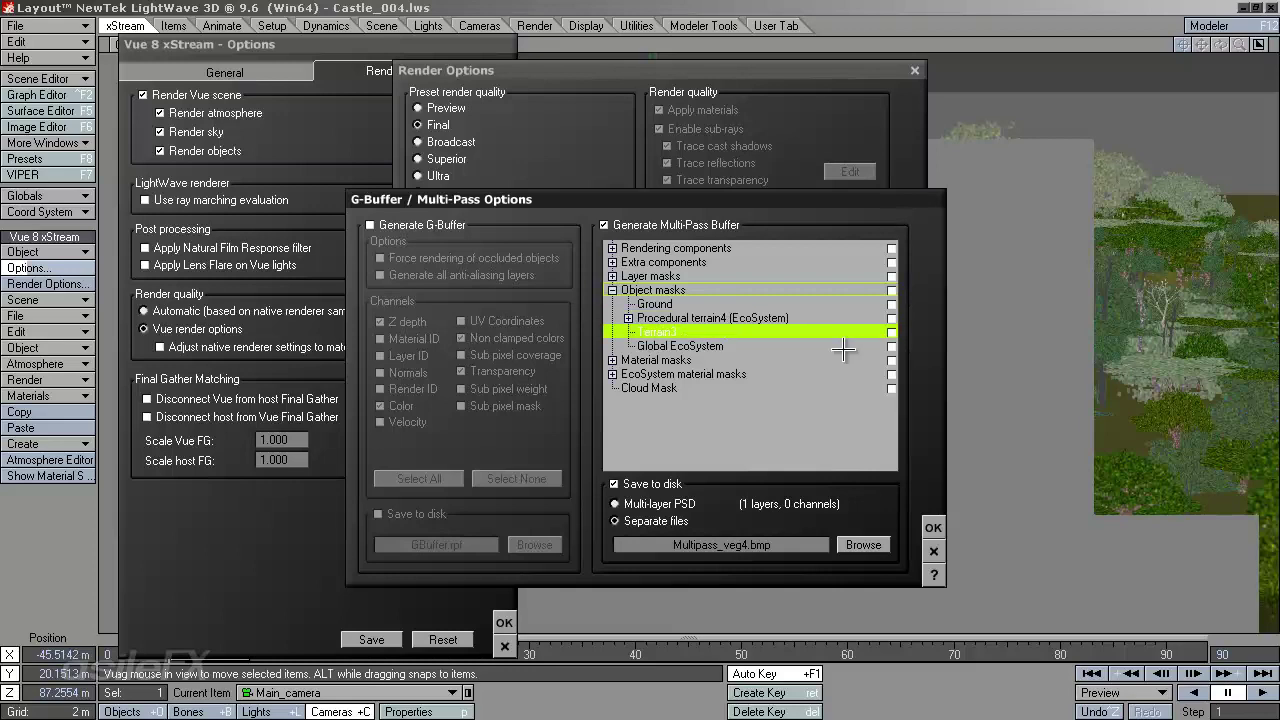
{"action": "left_click", "coordinate": [731, 304]}
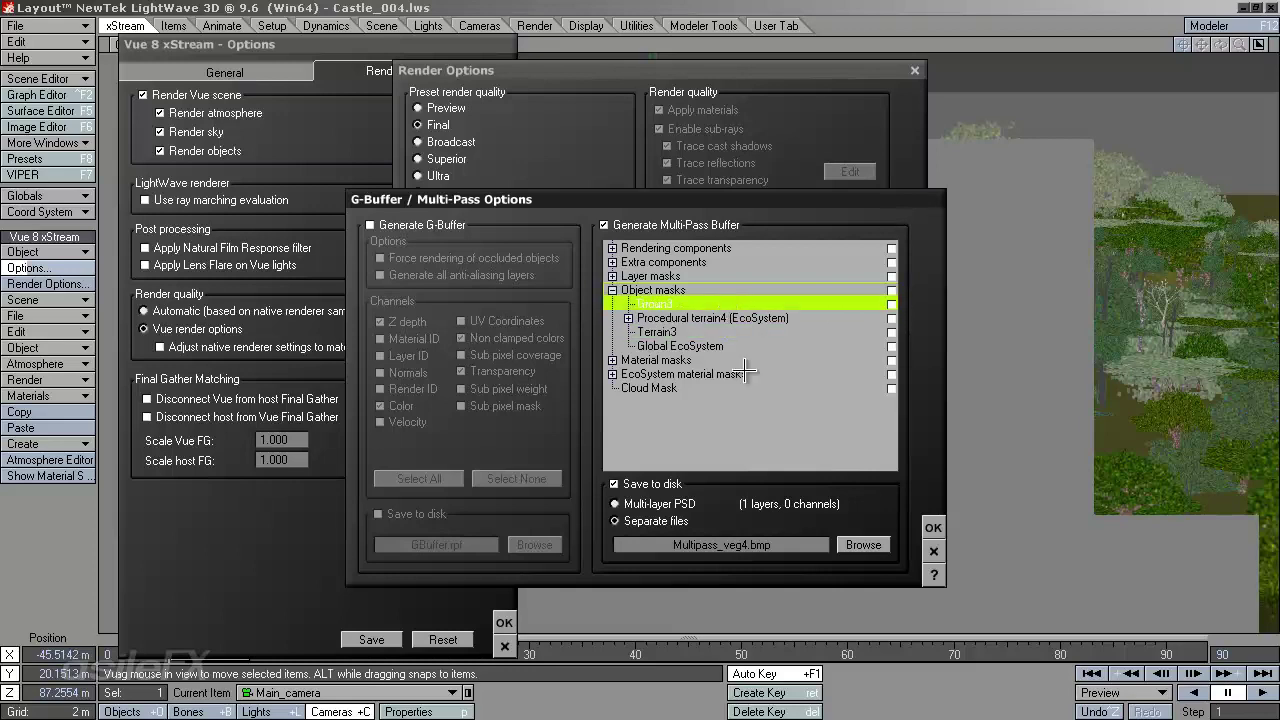
Examine the Global EcoSystem object mask and the list of material masks, including Terrain Back.
{"action": "left_click", "coordinate": [755, 346]}
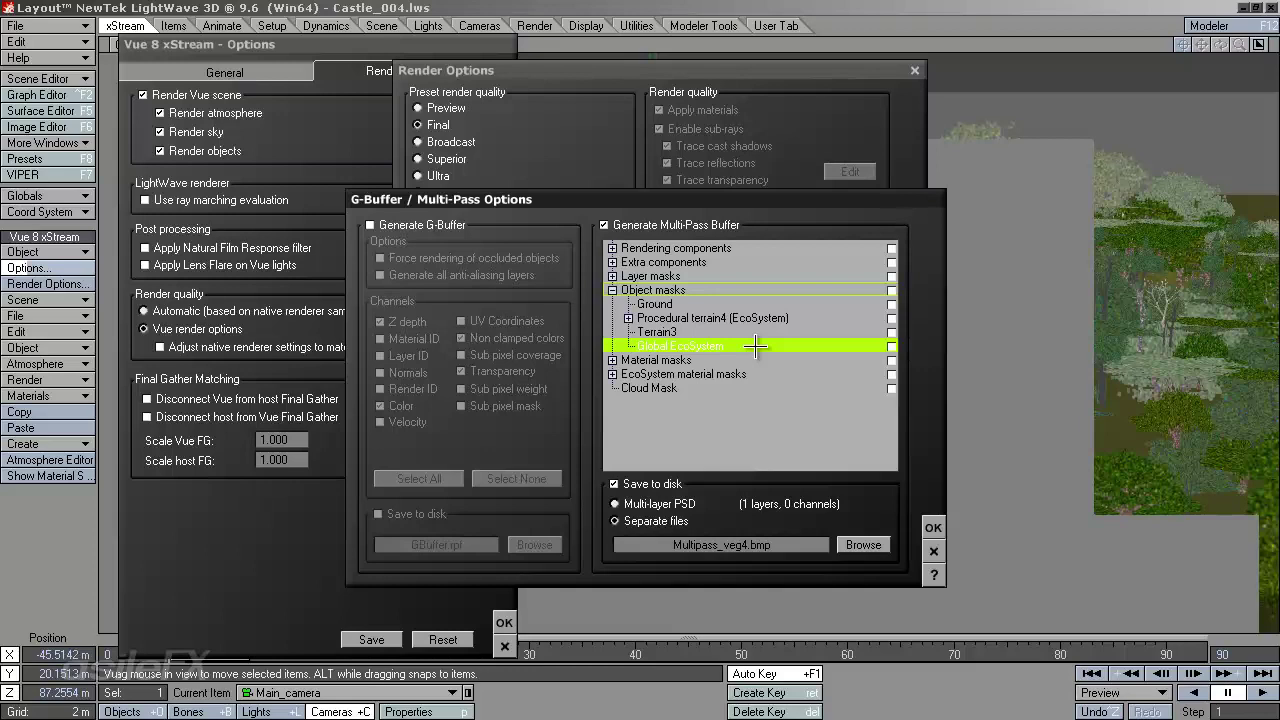
{"action": "left_click", "coordinate": [612, 360]}
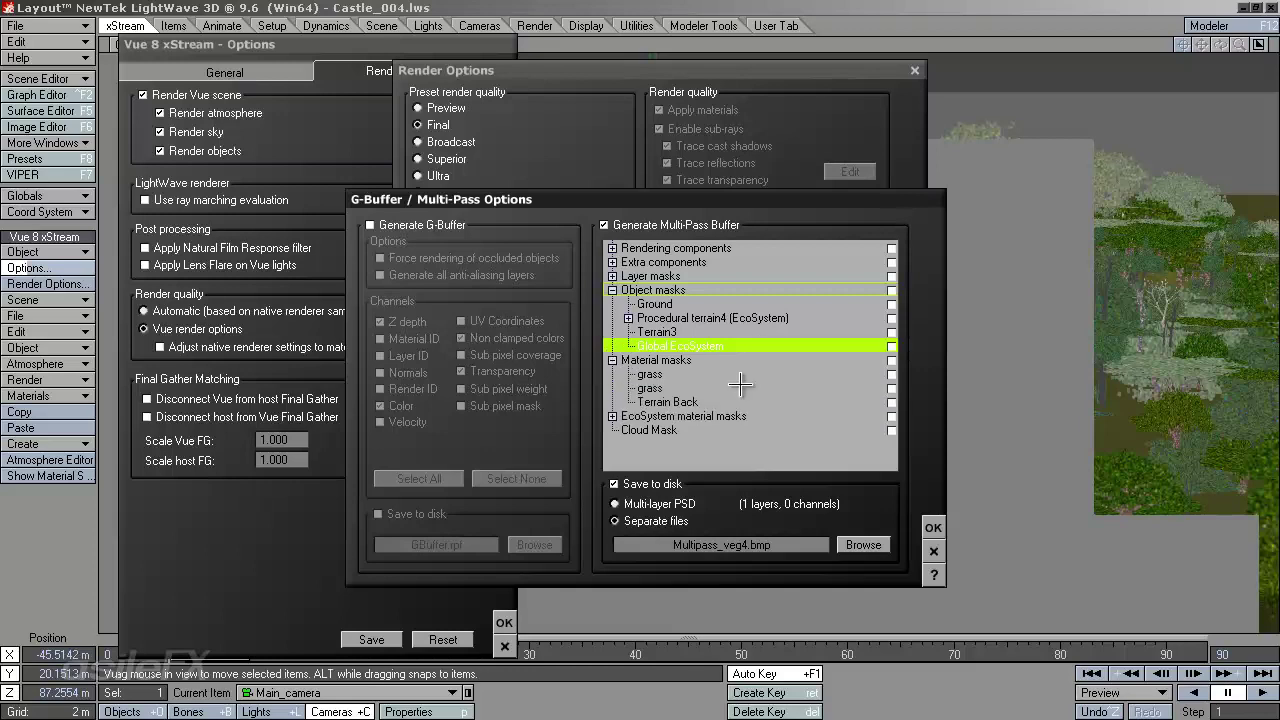
{"action": "left_click", "coordinate": [690, 362]}
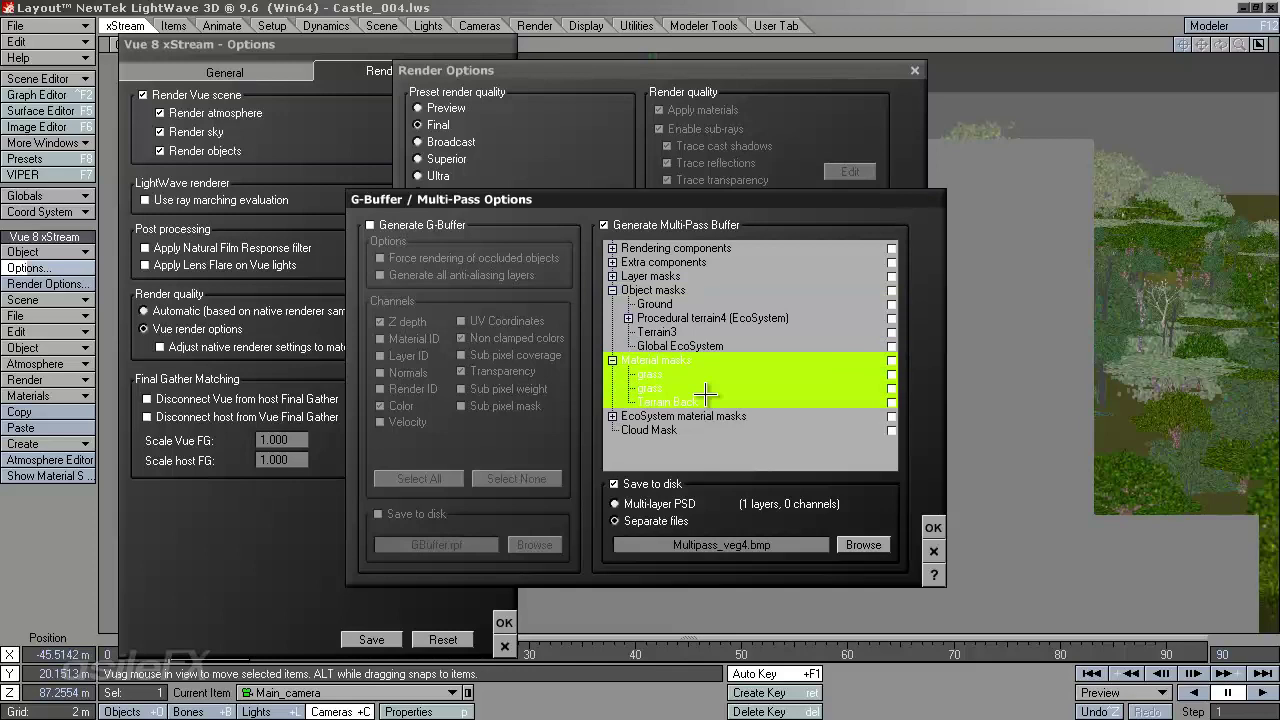
{"action": "left_click", "coordinate": [706, 401]}
Examine the EcoSystem material masks, including Bark_Maple and Bark_DeadTree, and the Cloud Mask entry.
{"action": "left_click", "coordinate": [612, 416]}
{"action": "scroll", "coordinate": [720, 418], "scroll_direction": "down", "scroll_amount": 1}
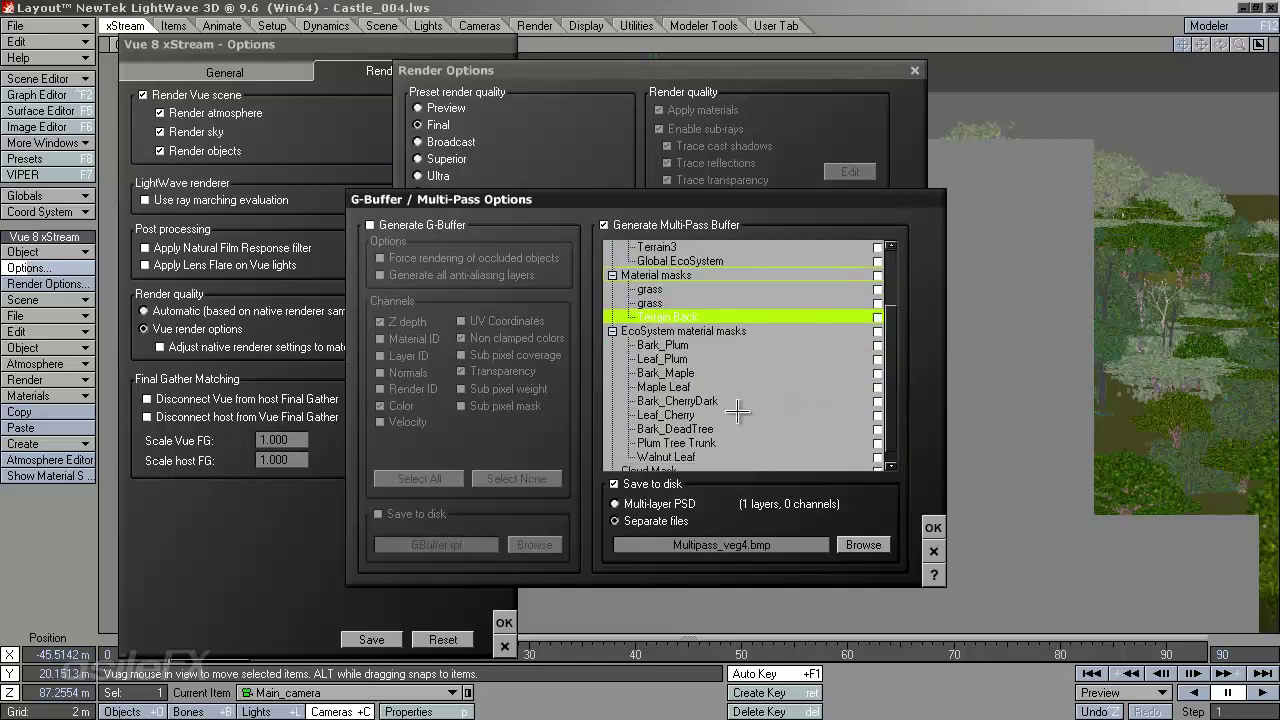
{"action": "left_click", "coordinate": [719, 333]}
{"action": "left_click", "coordinate": [683, 372]}
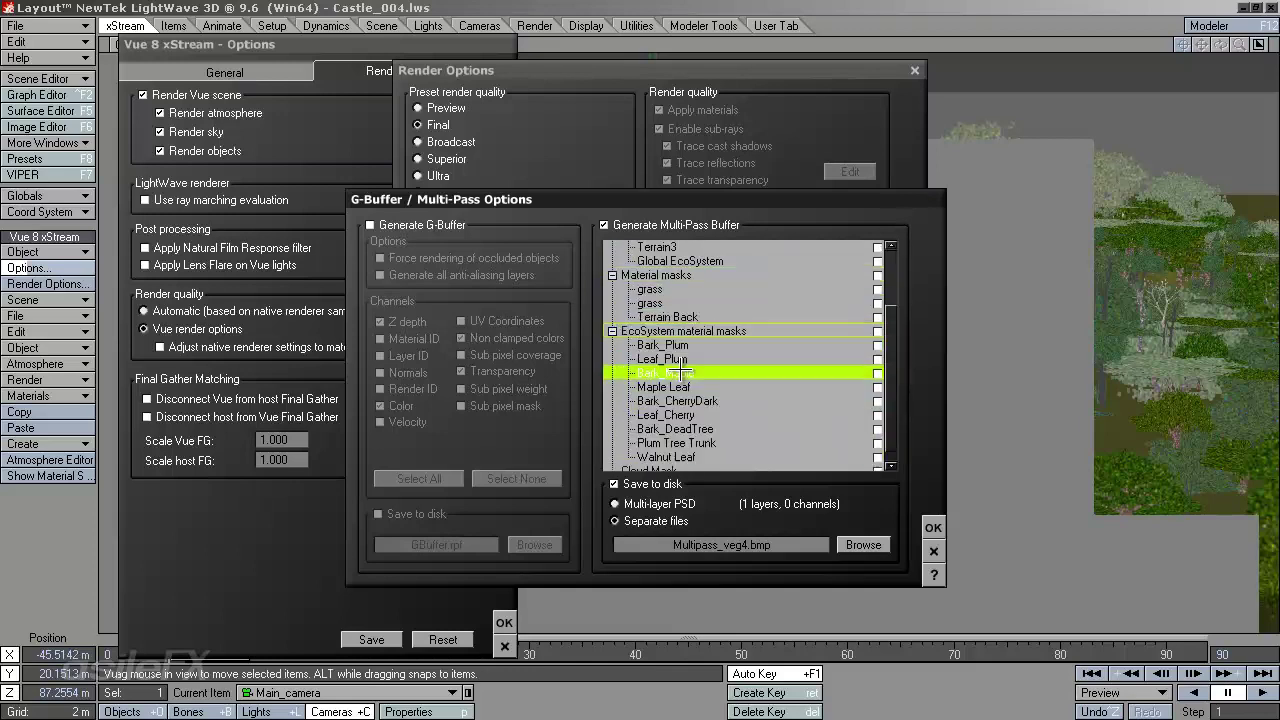
{"action": "left_click", "coordinate": [698, 428]}
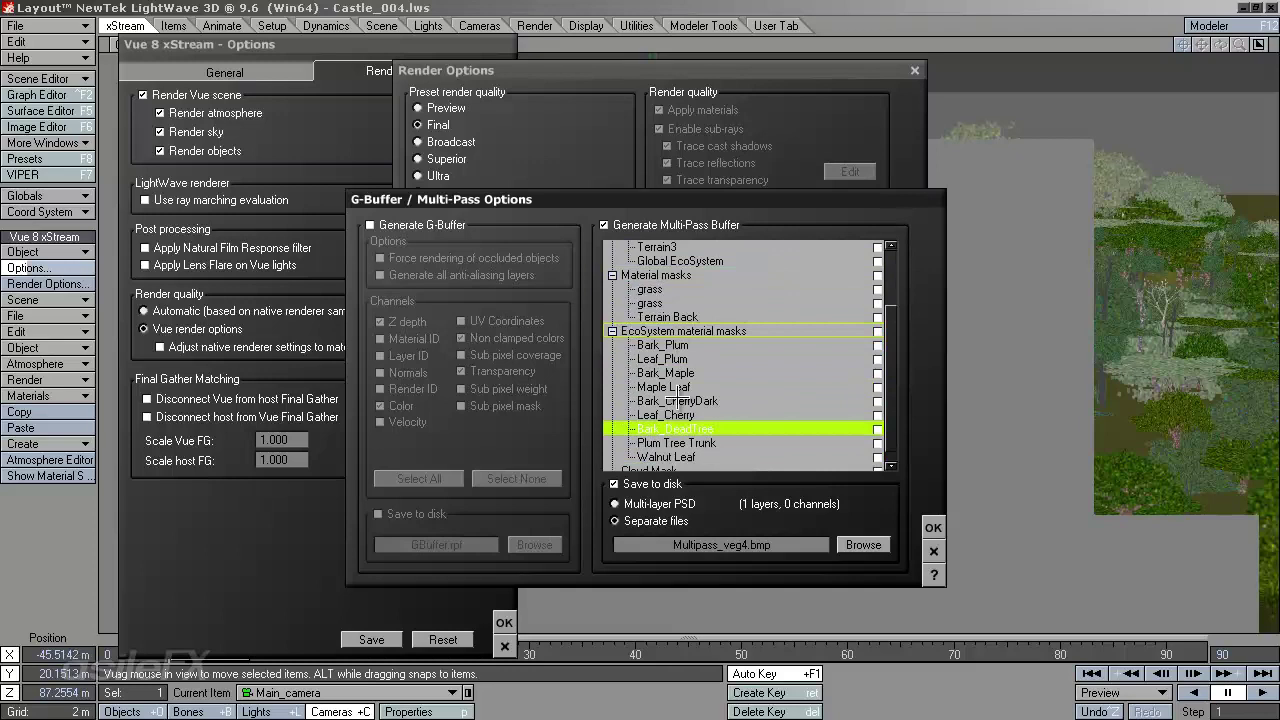
{"action": "left_click_drag", "start_coordinate": [896, 408], "coordinate": [896, 422]}
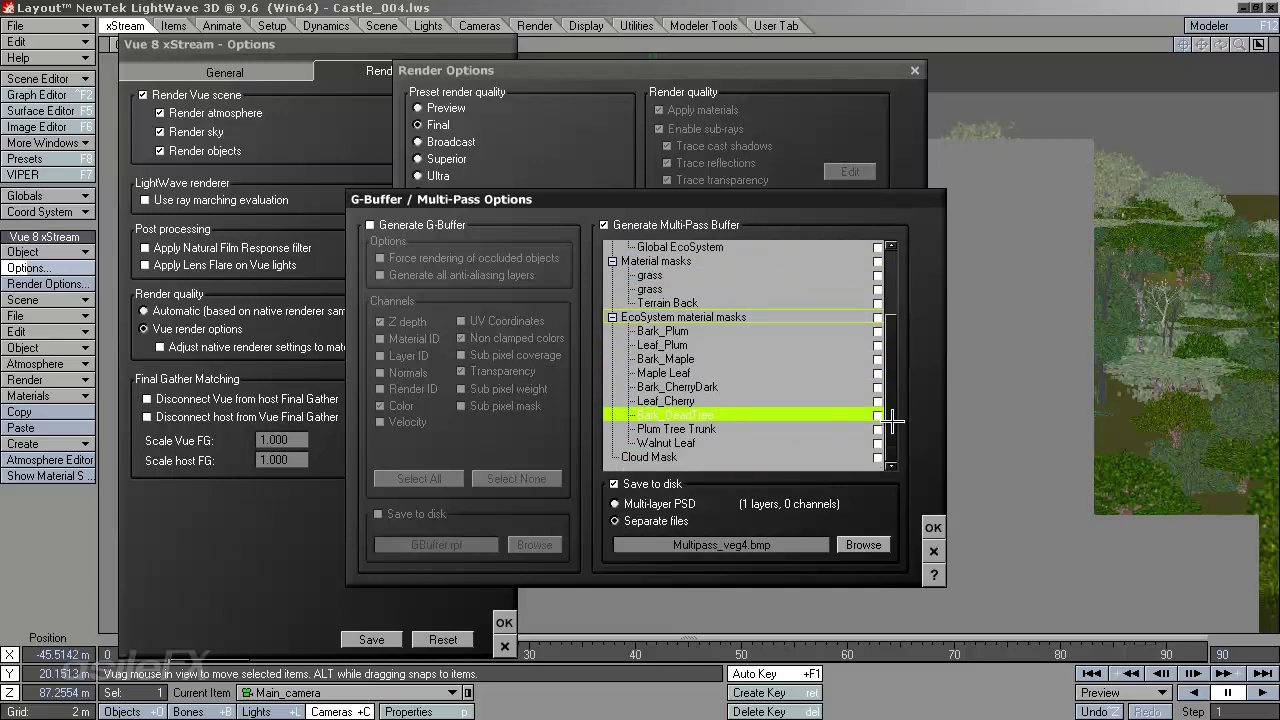
{"action": "left_click", "coordinate": [658, 458]}
{"action": "left_click_drag", "start_coordinate": [888, 411], "coordinate": [888, 345]}
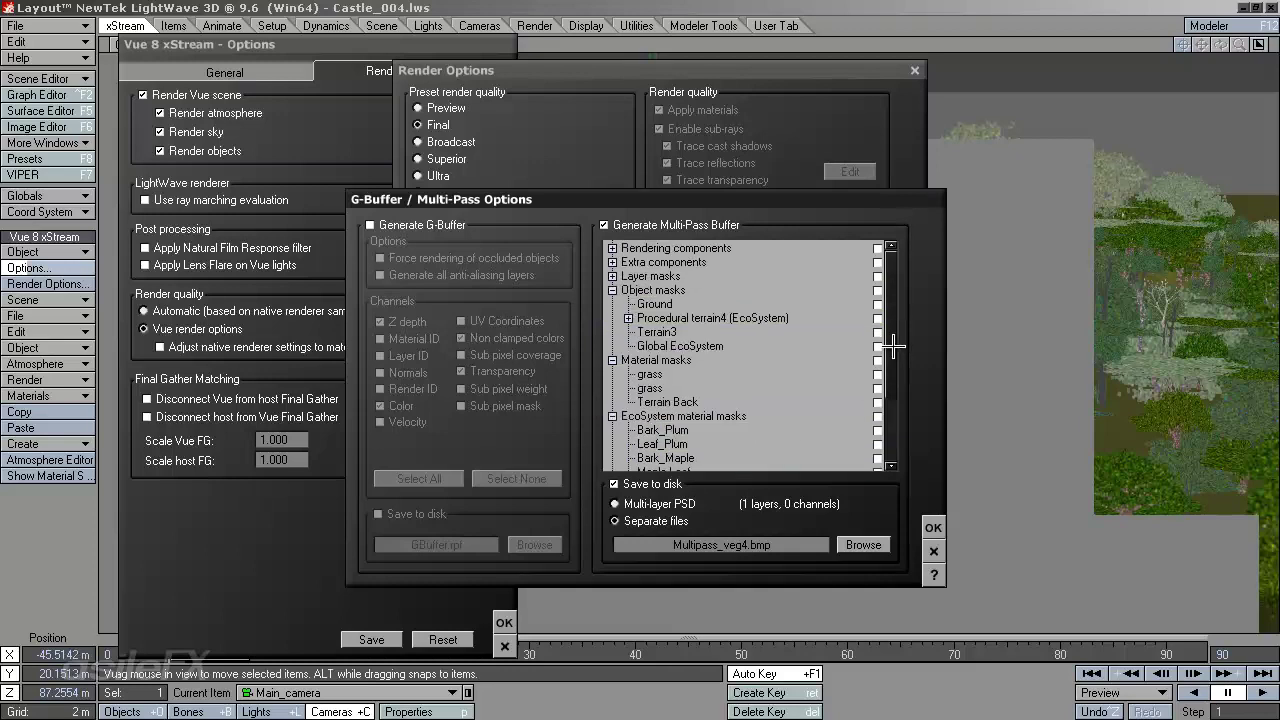
Examine the layer masks and the extra components, including Z Depth, in the multi-pass buffer list.
{"action": "left_click", "coordinate": [612, 276]}
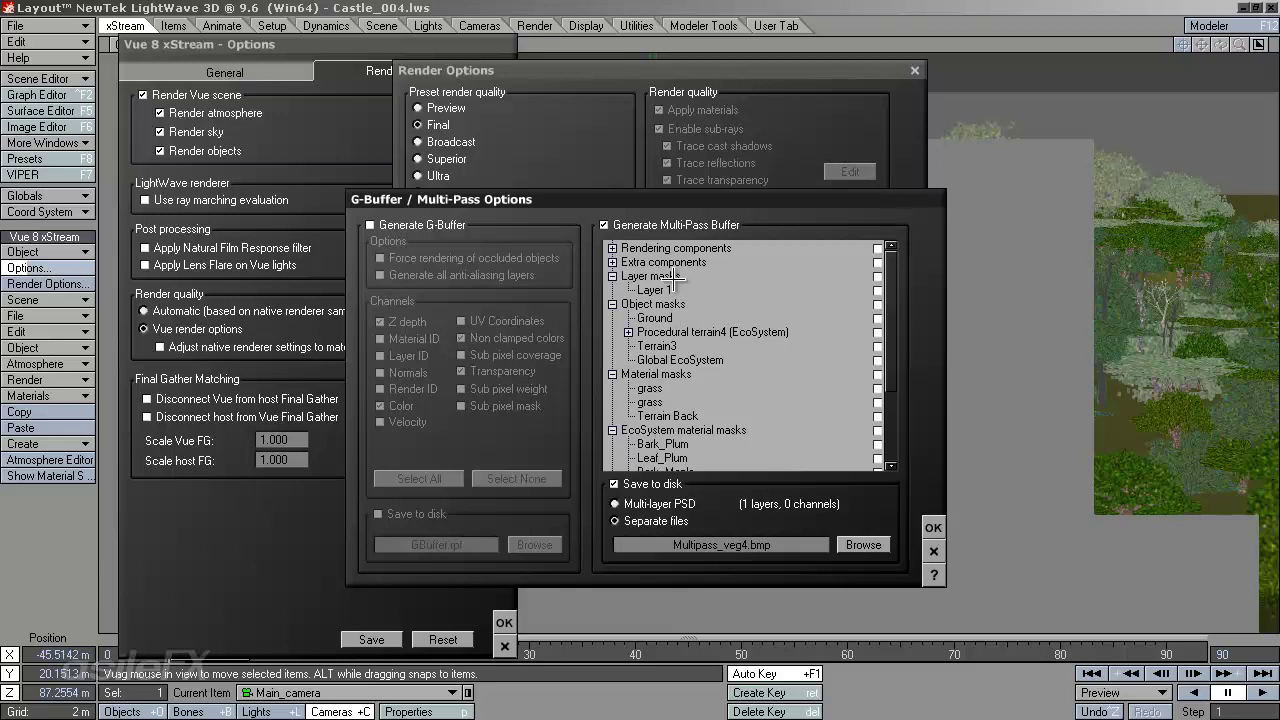
{"action": "left_click", "coordinate": [660, 277]}
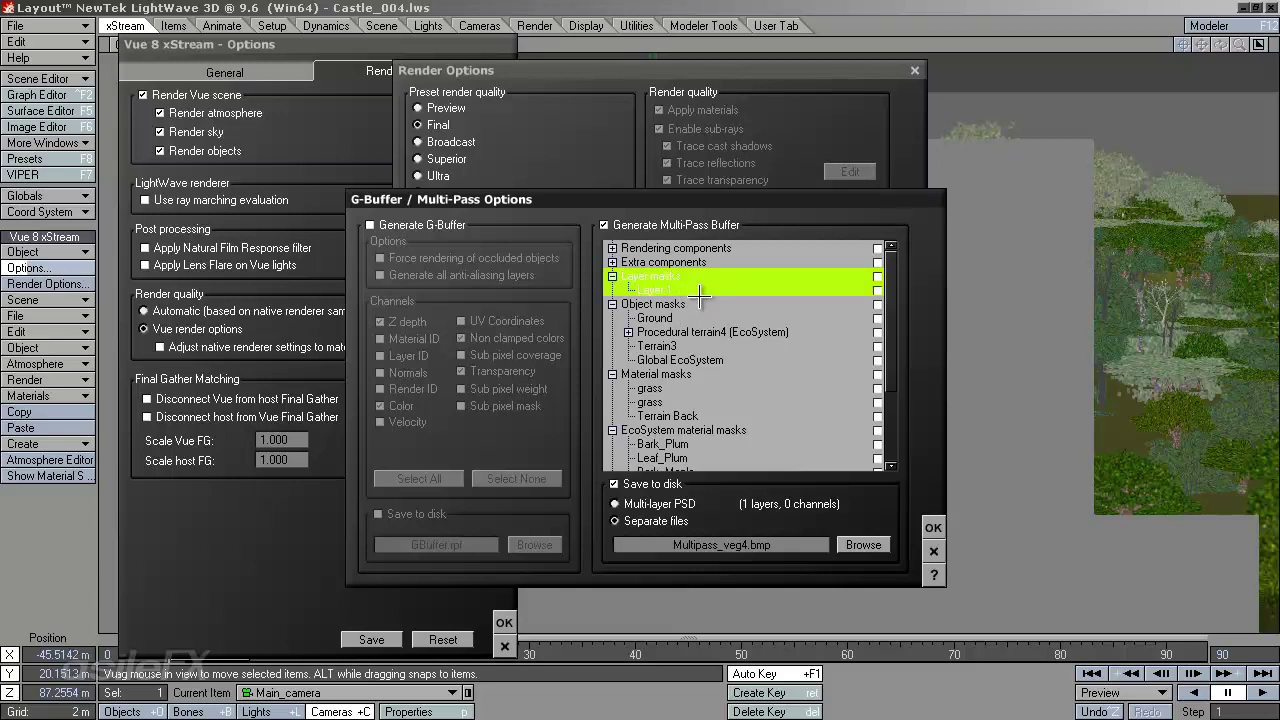
{"action": "left_click", "coordinate": [612, 262]}
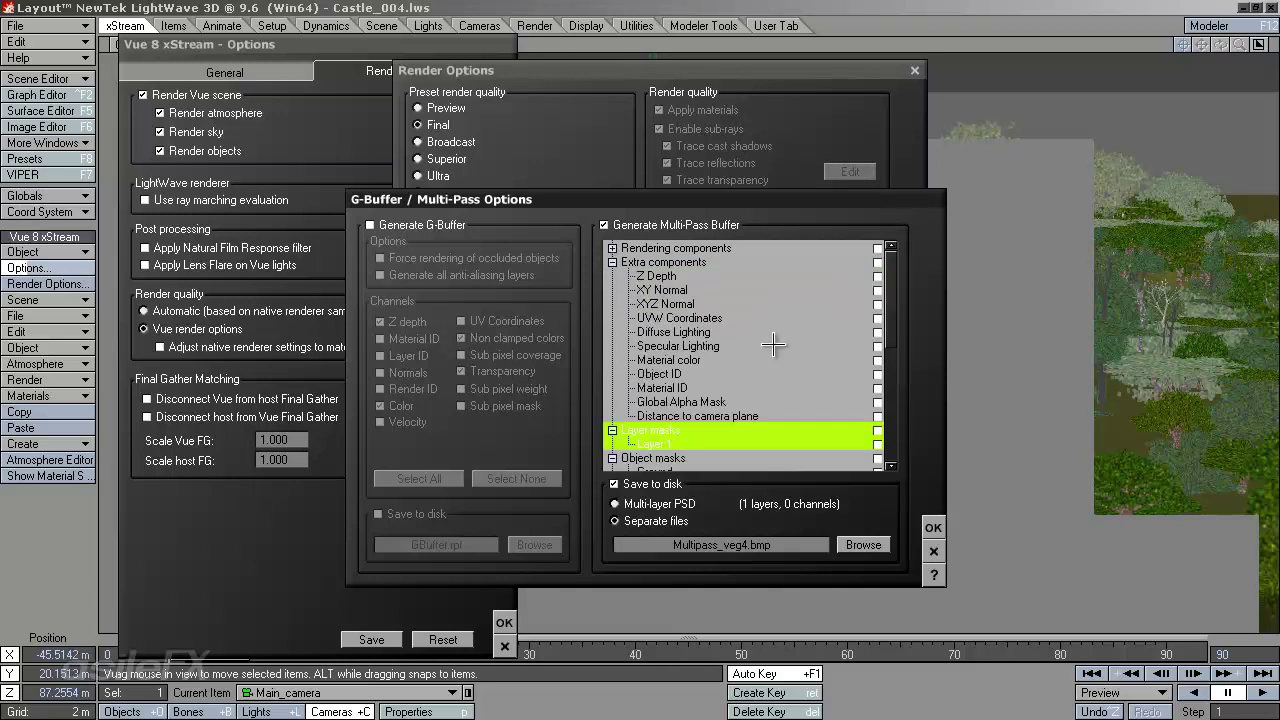
{"action": "left_click", "coordinate": [680, 276]}
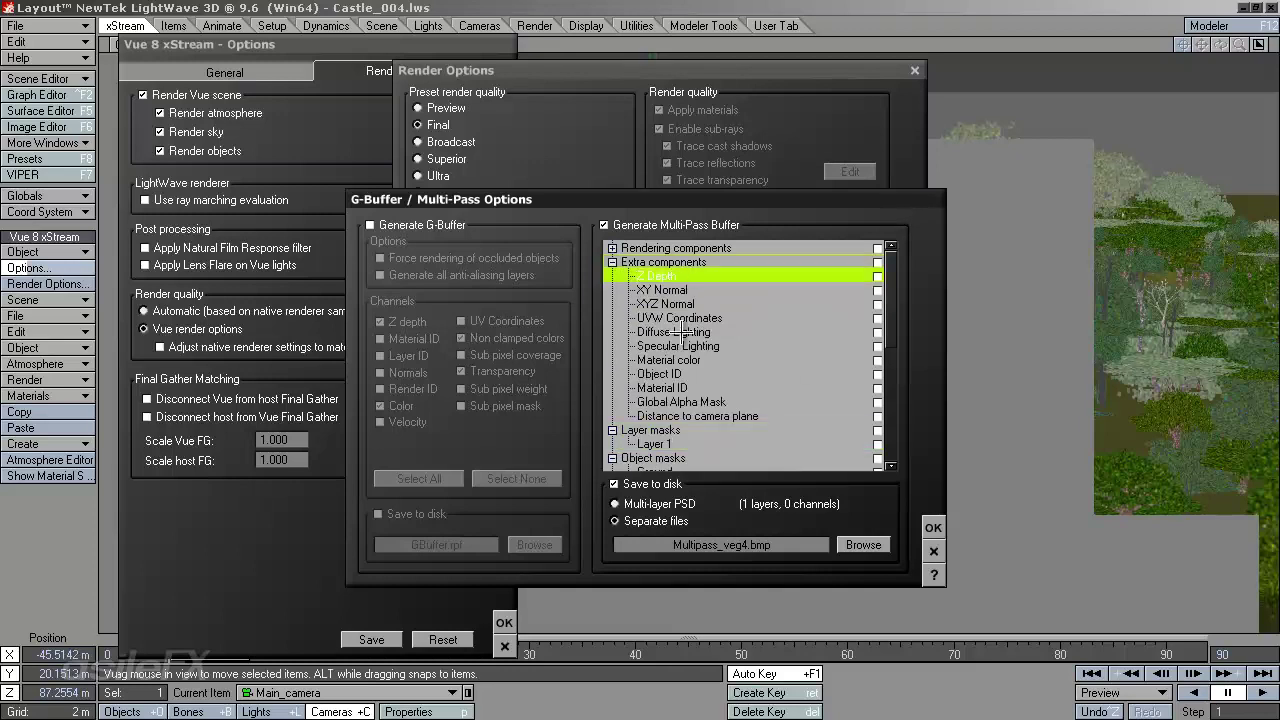
Examine the rendering components, including Indirect Lighting and Background, and review the remaining multi-pass entries.
{"action": "left_click", "coordinate": [612, 247]}
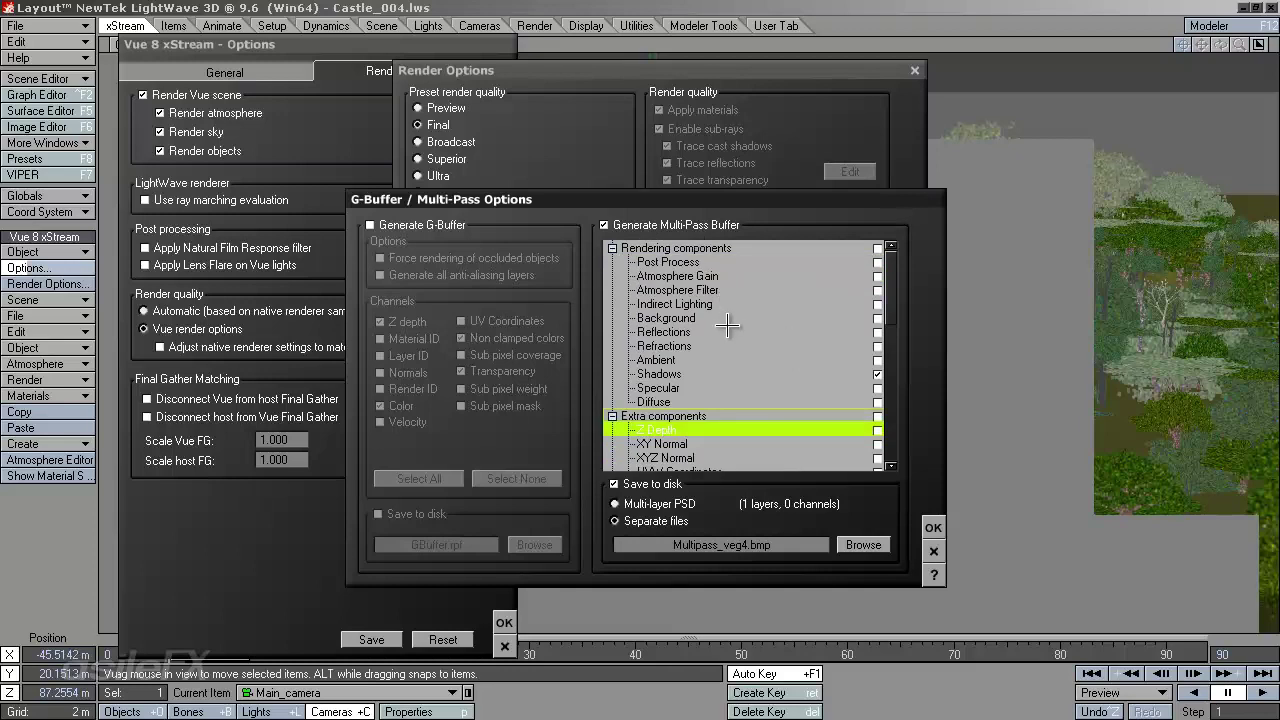
{"action": "left_click", "coordinate": [717, 291]}
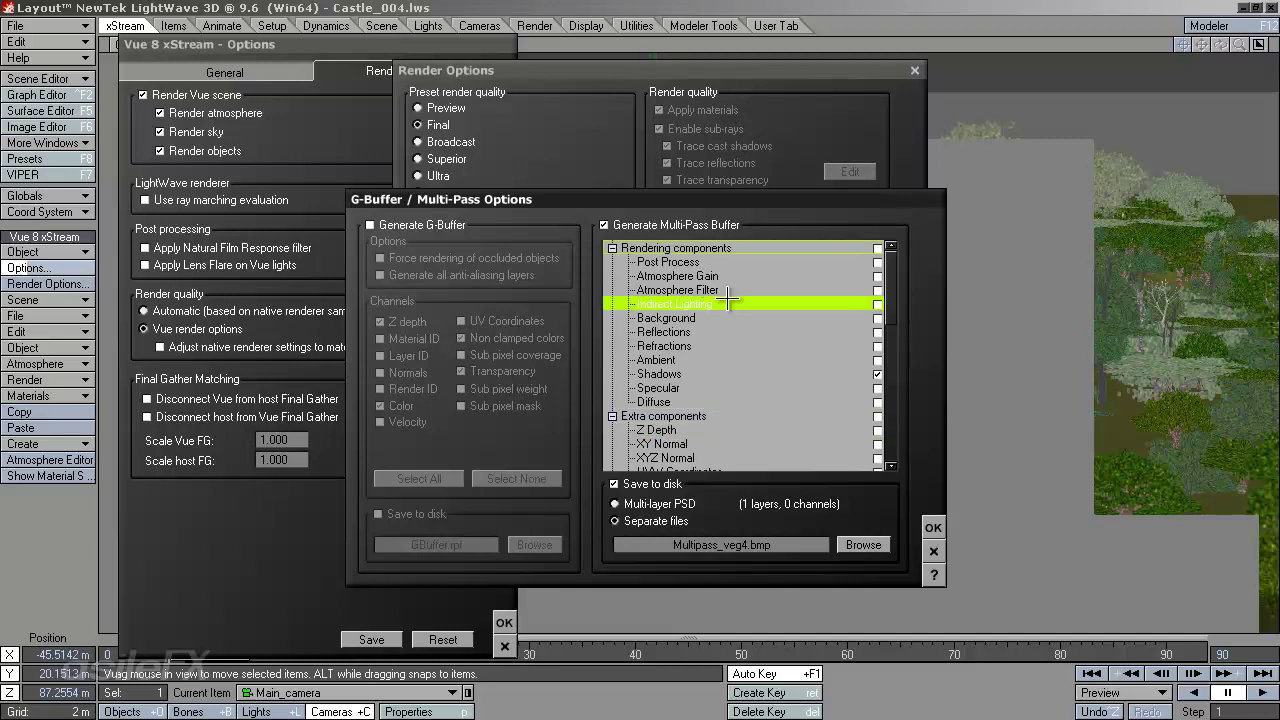
{"action": "left_click", "coordinate": [706, 318]}
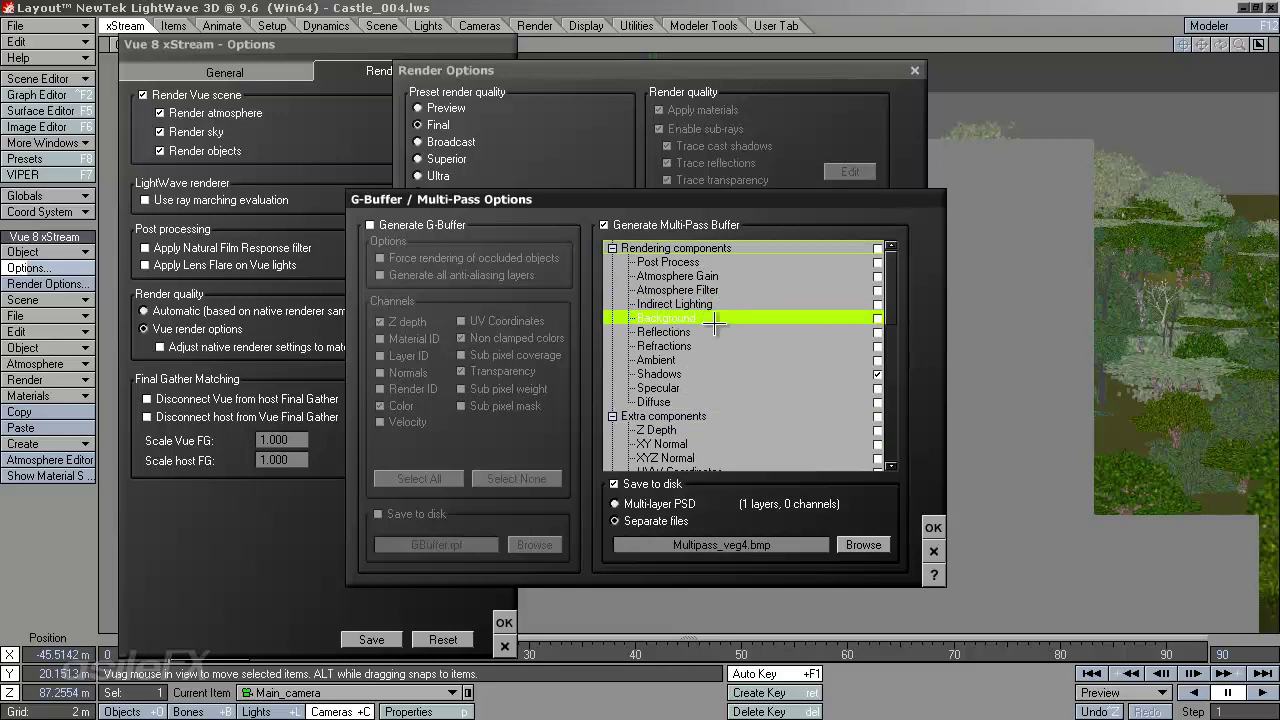
{"action": "scroll", "coordinate": [708, 318], "scroll_direction": "down", "scroll_amount": 4}
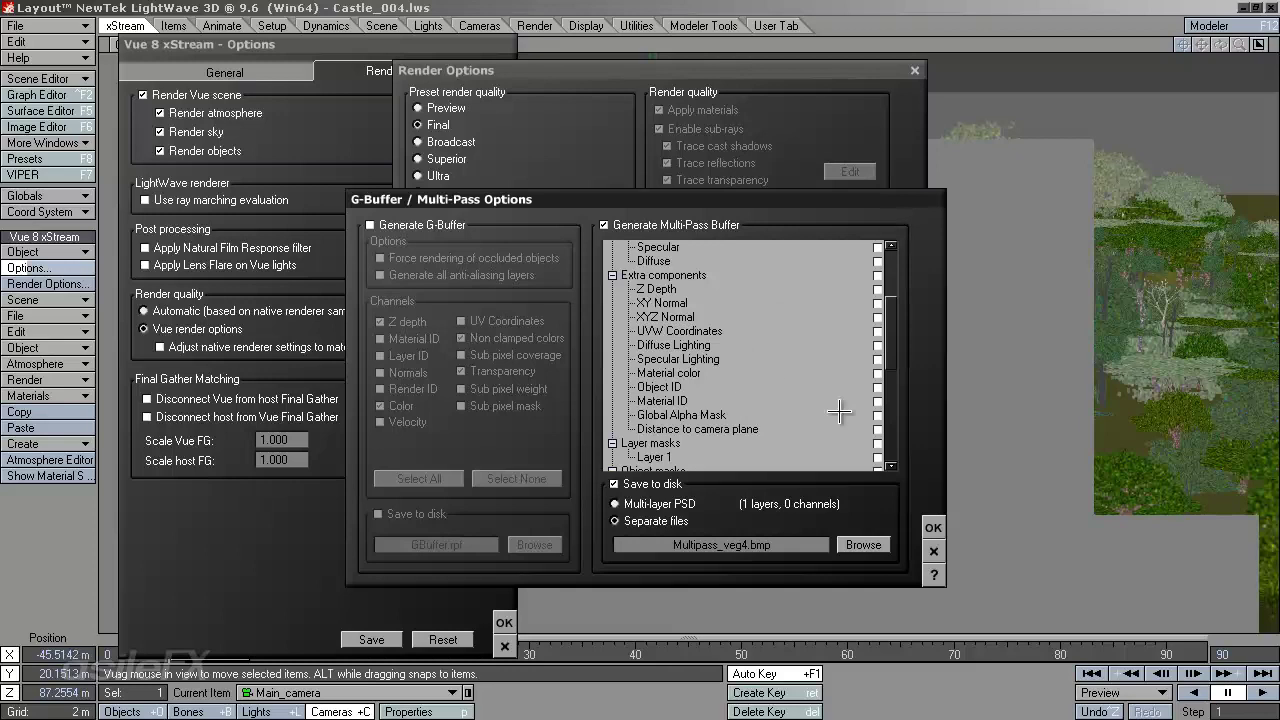
Cancel out of the multi-pass options, the Render Options and the Vue xStream options.
{"action": "left_click", "coordinate": [933, 549]}
{"action": "left_click", "coordinate": [933, 423]}
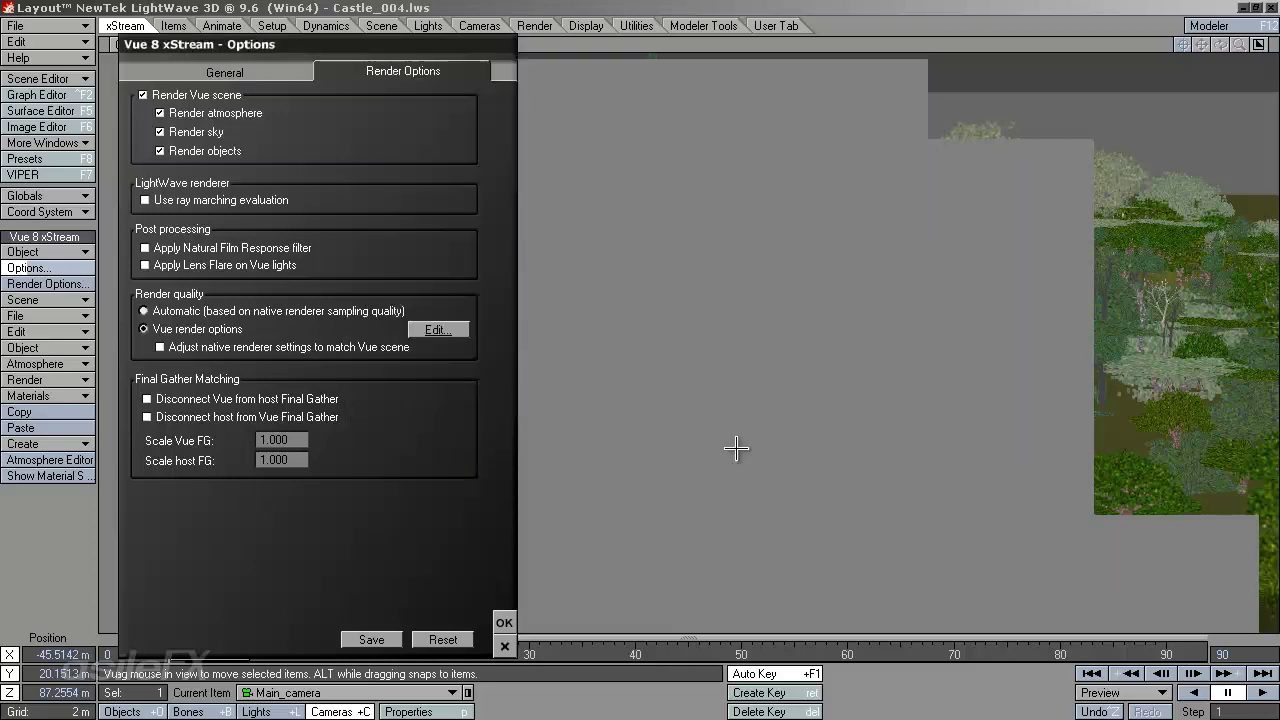
{"action": "left_click", "coordinate": [505, 645]}
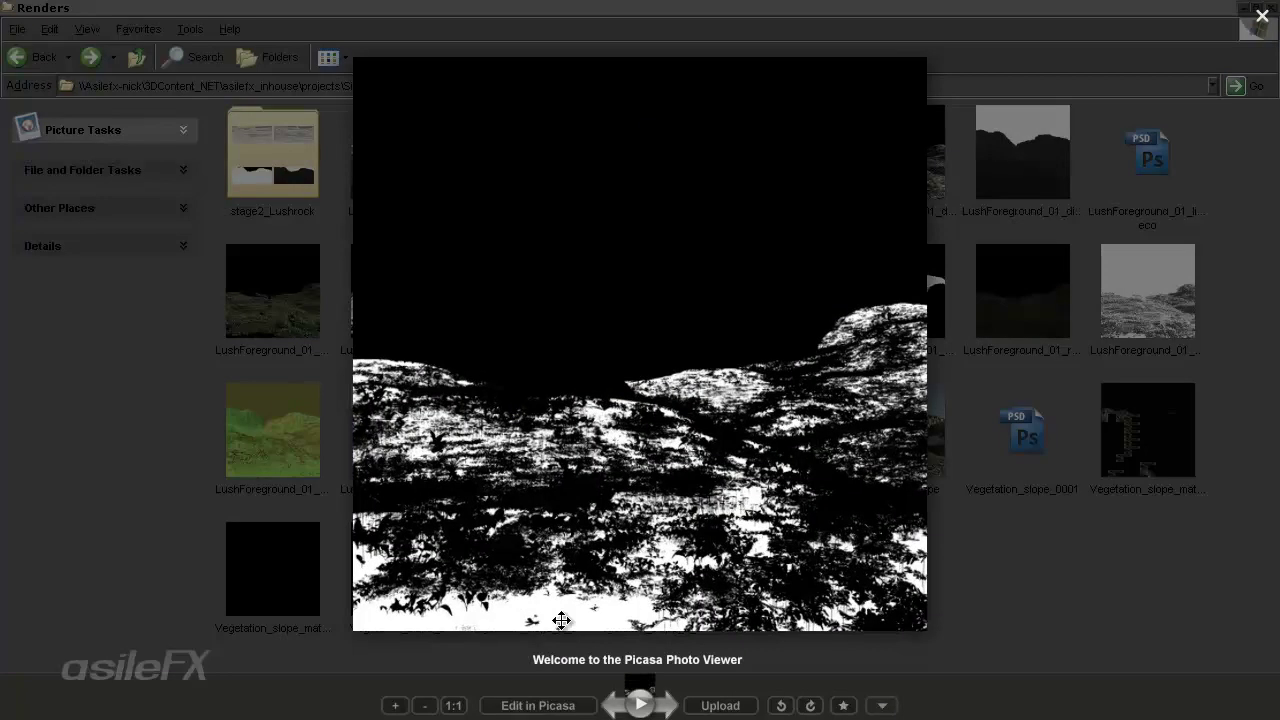
In Picasa Photo Viewer, inspect the LushForeground_01_mask_lushforeground_BW mask enlarged, then close the image.
{"action": "scroll", "coordinate": [823, 510], "scroll_direction": "up", "scroll_amount": 2}
{"action": "scroll", "coordinate": [823, 510], "scroll_direction": "up", "scroll_amount": 1}
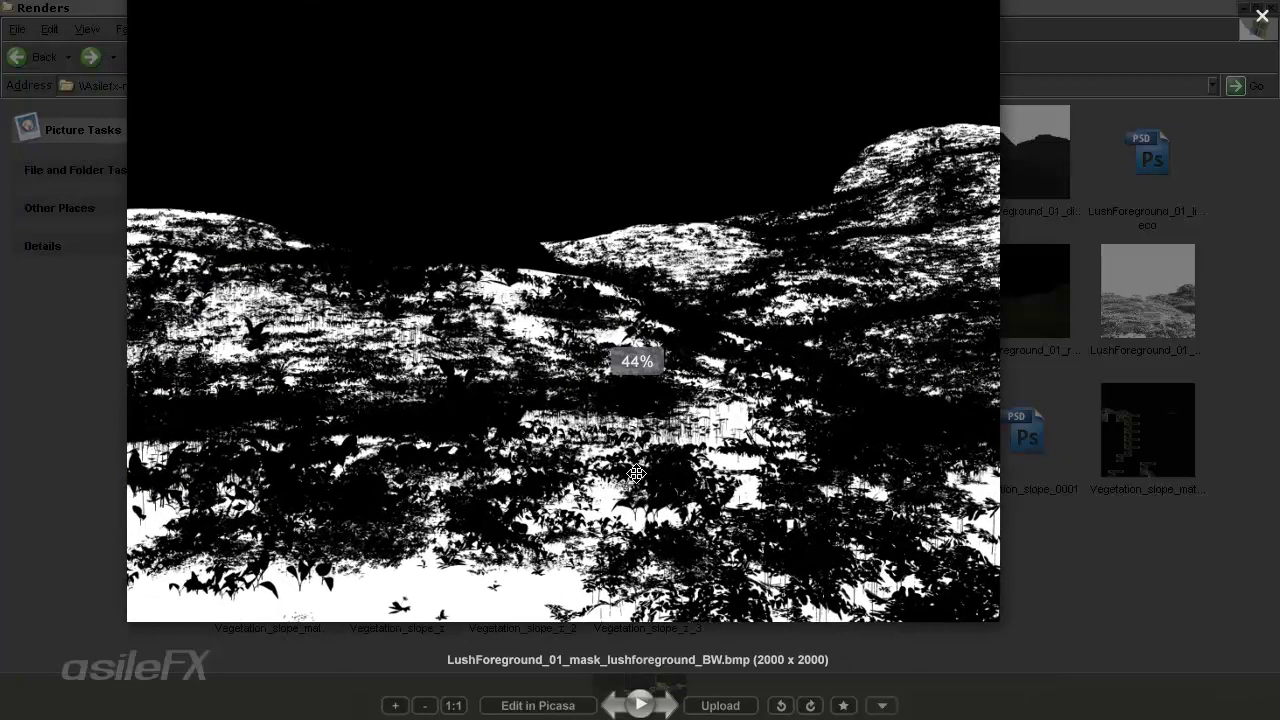
{"action": "left_click_drag", "start_coordinate": [696, 423], "coordinate": [770, 432]}
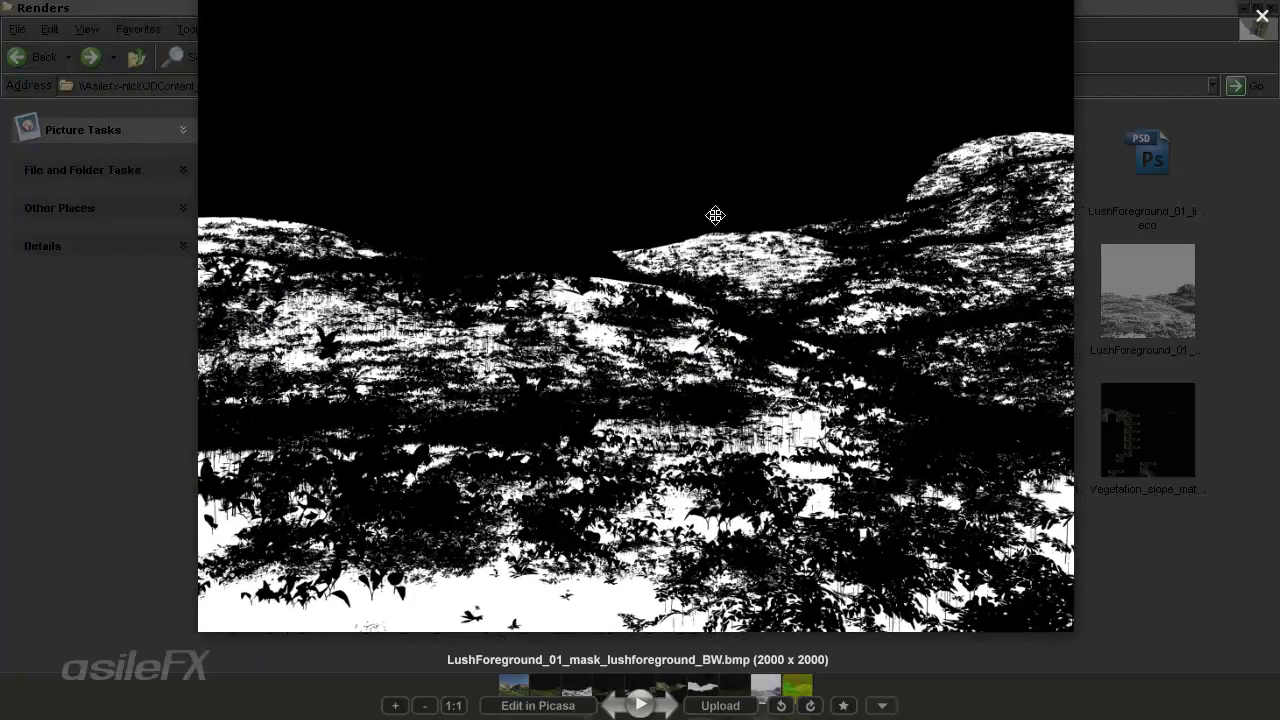
{"action": "left_click", "coordinate": [1261, 16]}
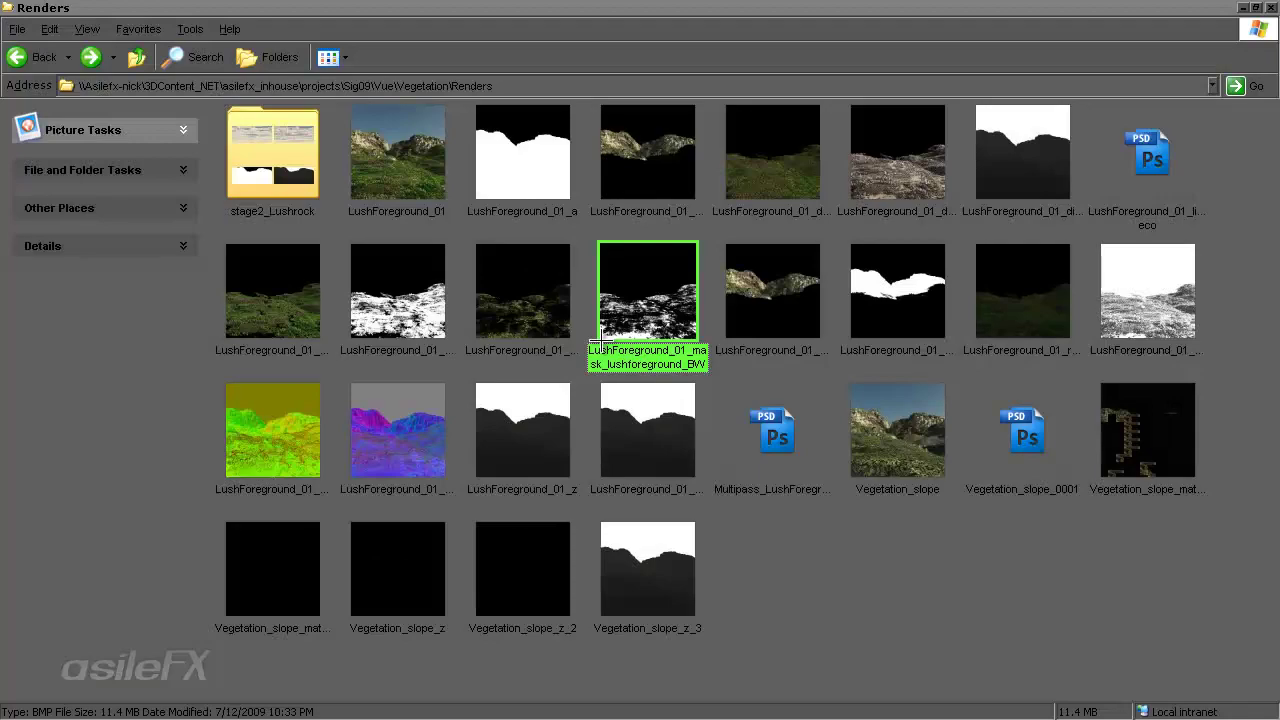
Inspect the LushForeground_01_mask_lushforeground color mask at full size and zoomed out, then close the image.
{"action": "double_click", "coordinate": [541, 297]}
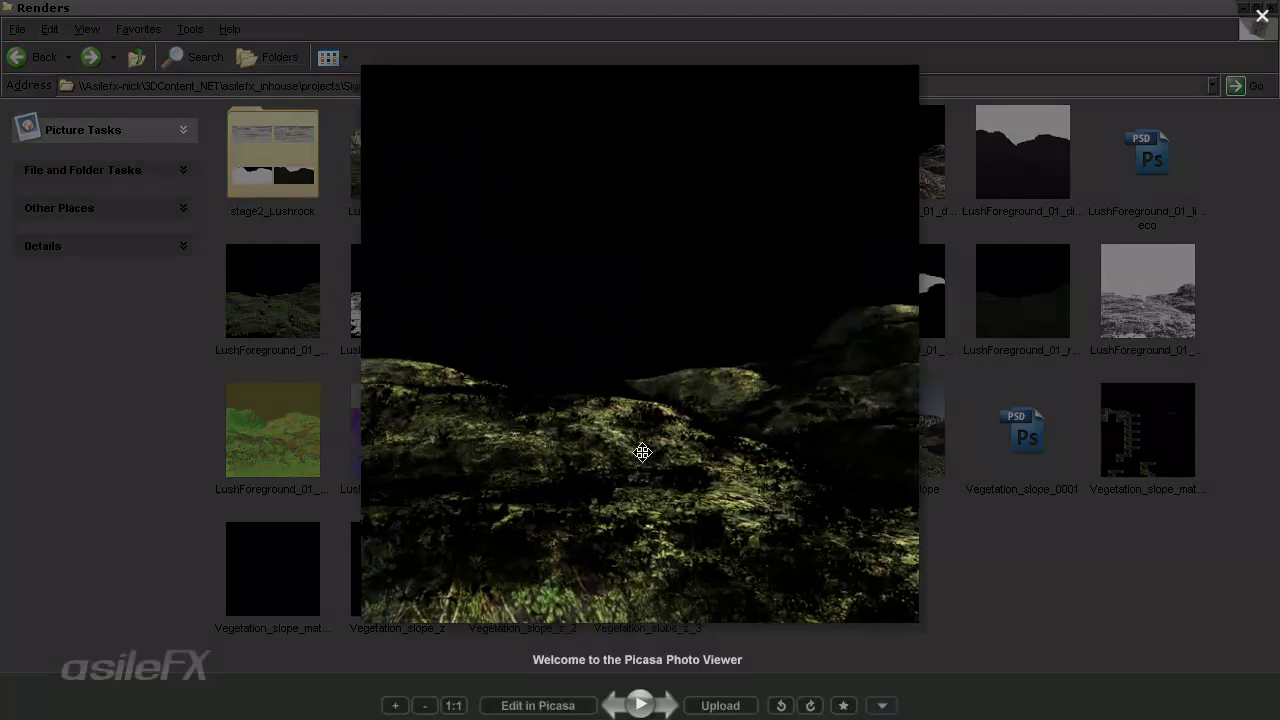
{"action": "left_click", "coordinate": [460, 700]}
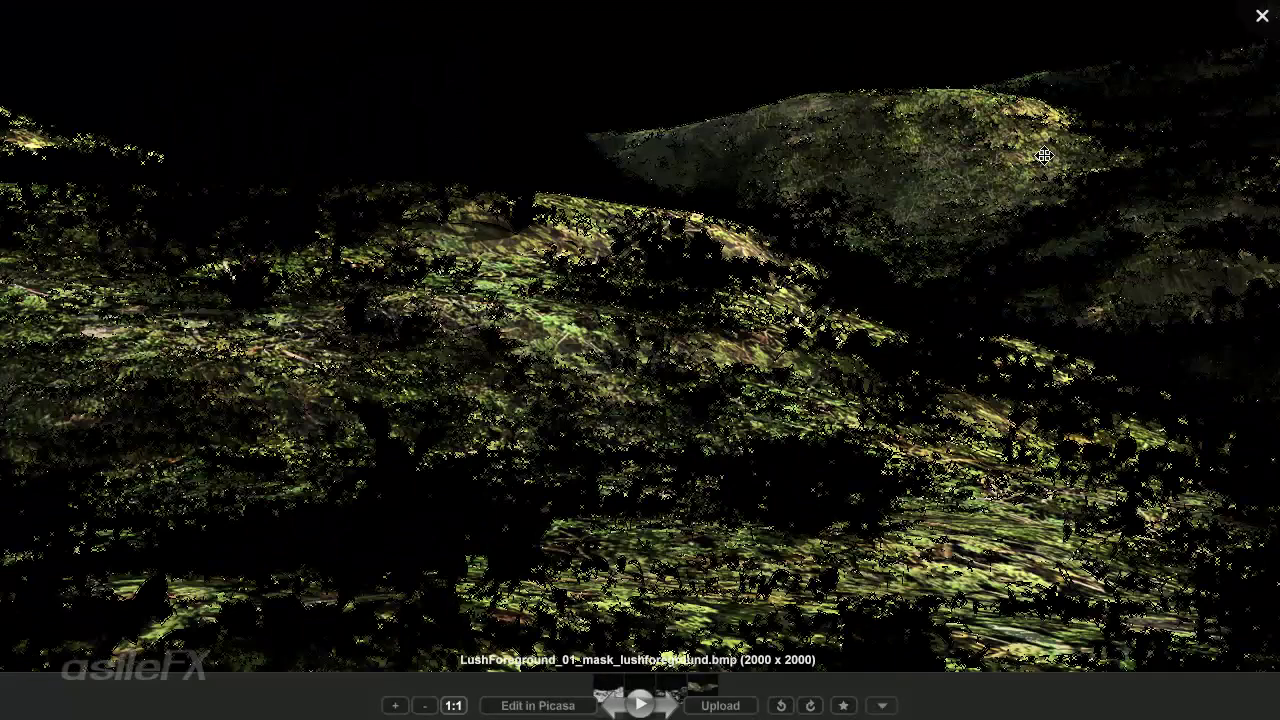
{"action": "scroll", "coordinate": [1059, 210], "scroll_direction": "down", "scroll_amount": 3}
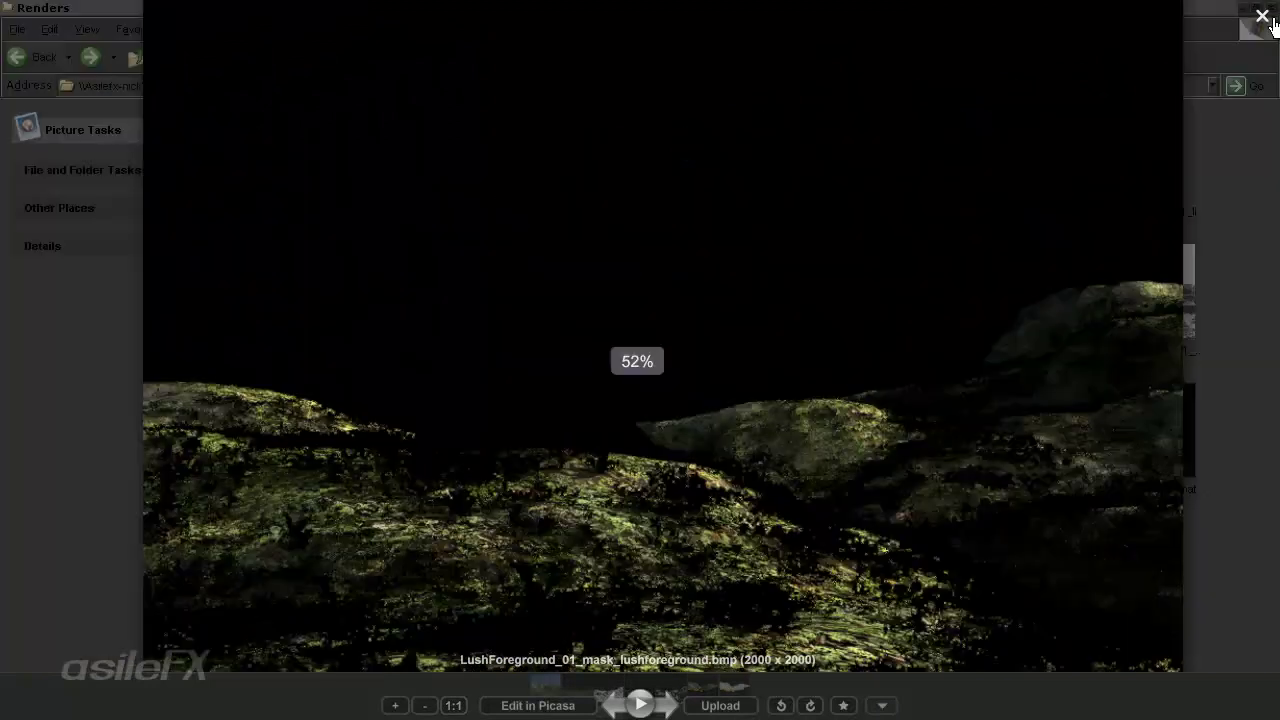
{"action": "left_click", "coordinate": [1264, 17]}
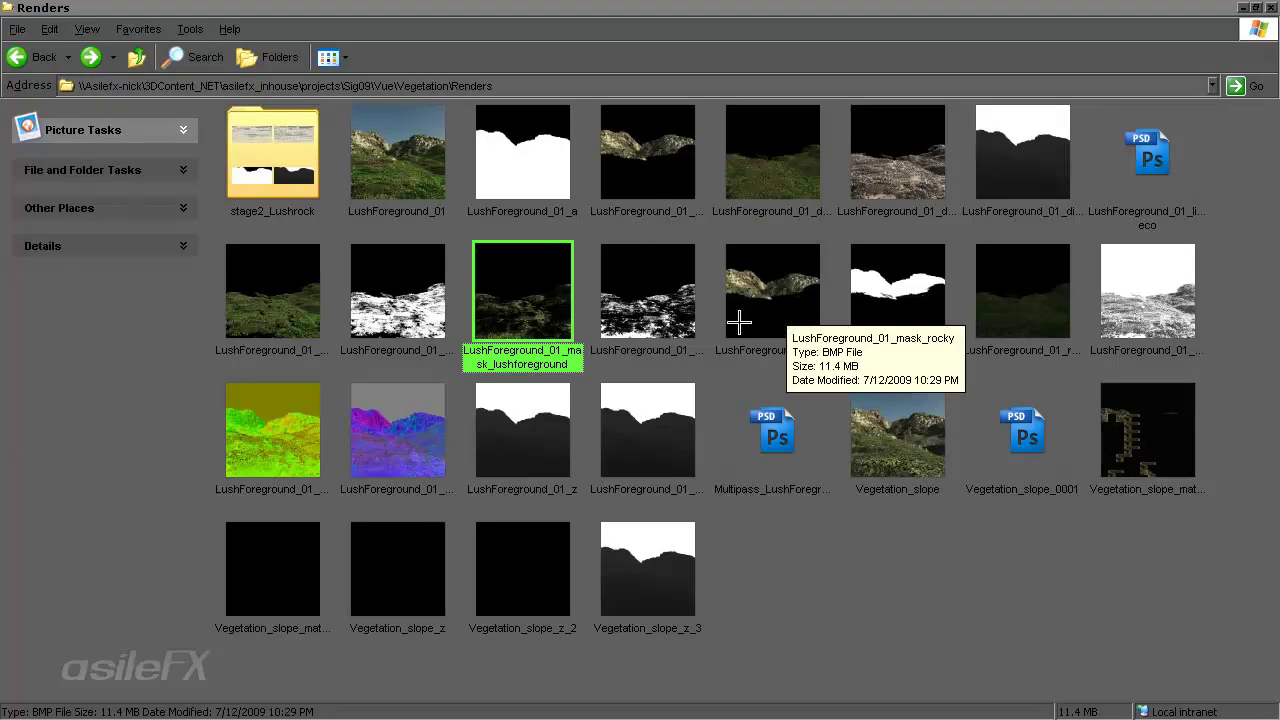
Inspect the plants and flowers in the LushForeground_01_mask_ecolush pass at full size and zoomed out, then close the image.
{"action": "double_click", "coordinate": [302, 295]}
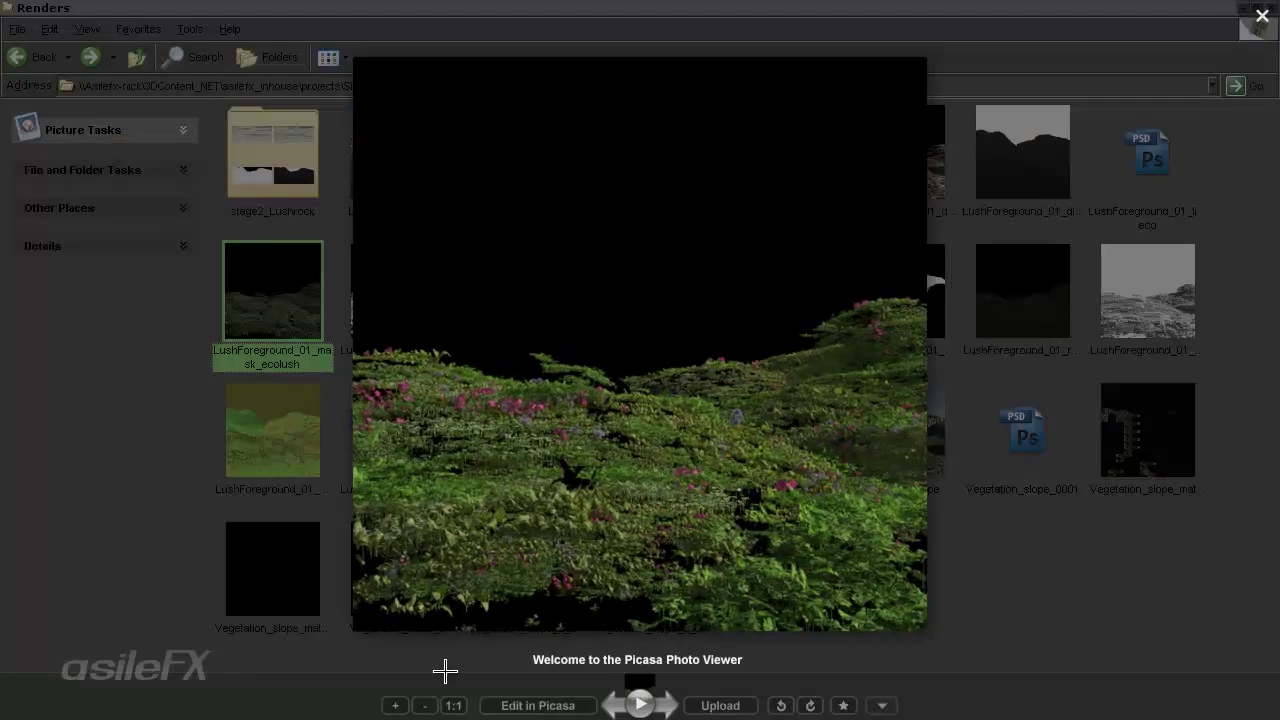
{"action": "left_click", "coordinate": [452, 703]}
{"action": "left_click_drag", "start_coordinate": [649, 592], "coordinate": [642, 219]}
{"action": "left_click_drag", "start_coordinate": [661, 489], "coordinate": [760, 490]}
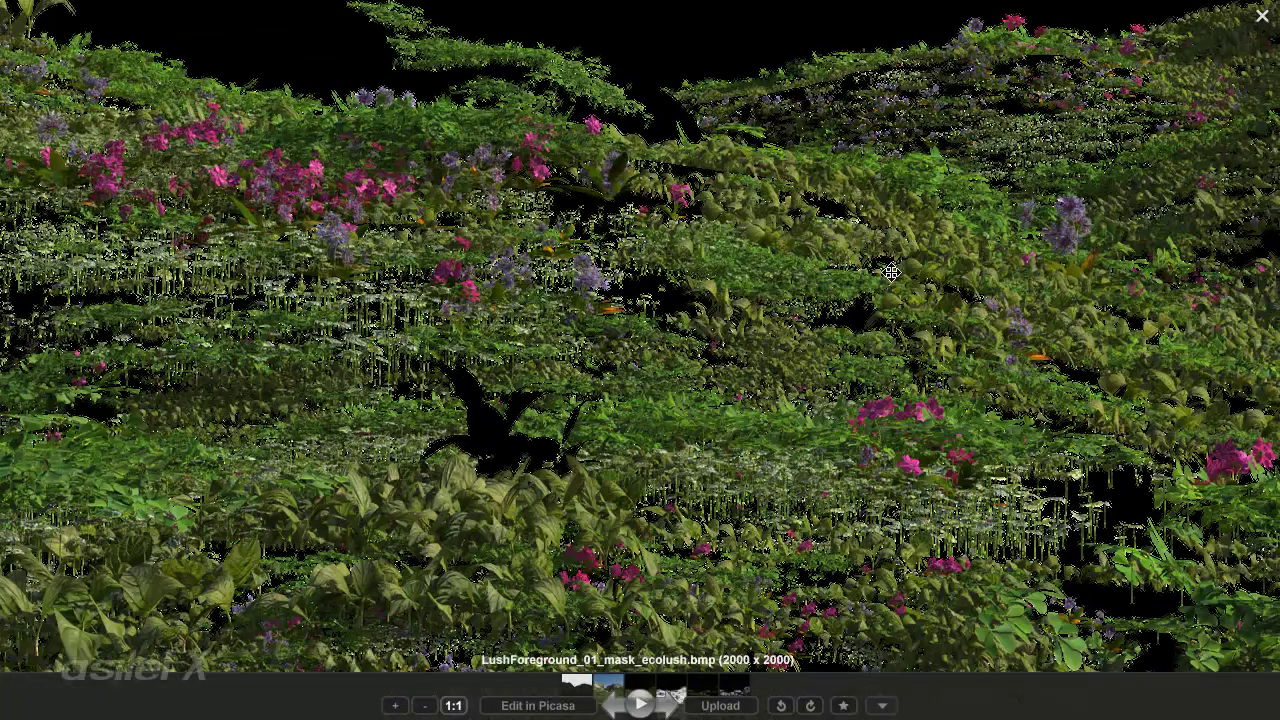
{"action": "scroll", "coordinate": [891, 272], "scroll_direction": "down", "scroll_amount": 4}
{"action": "scroll", "coordinate": [891, 278], "scroll_direction": "down", "scroll_amount": 2}
{"action": "scroll", "coordinate": [928, 250], "scroll_direction": "up", "scroll_amount": 3}
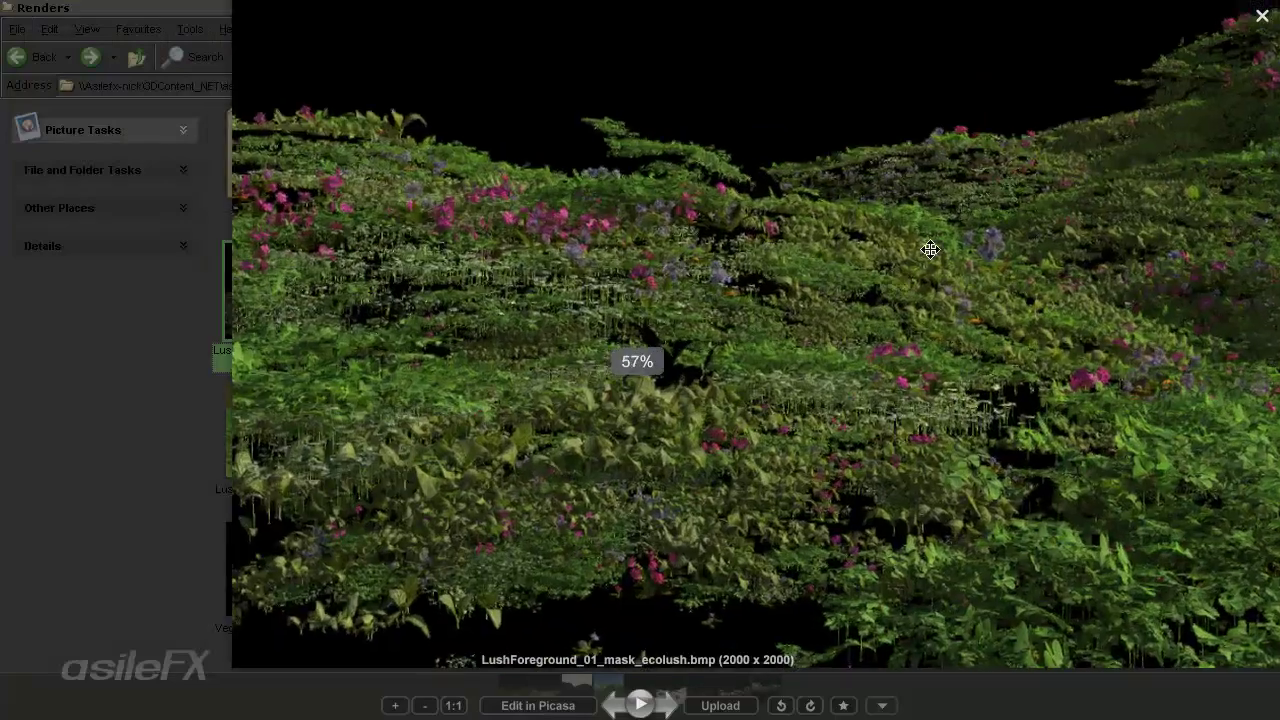
{"action": "scroll", "coordinate": [737, 323], "scroll_direction": "down", "scroll_amount": 1}
{"action": "left_click_drag", "start_coordinate": [737, 323], "coordinate": [785, 301]}
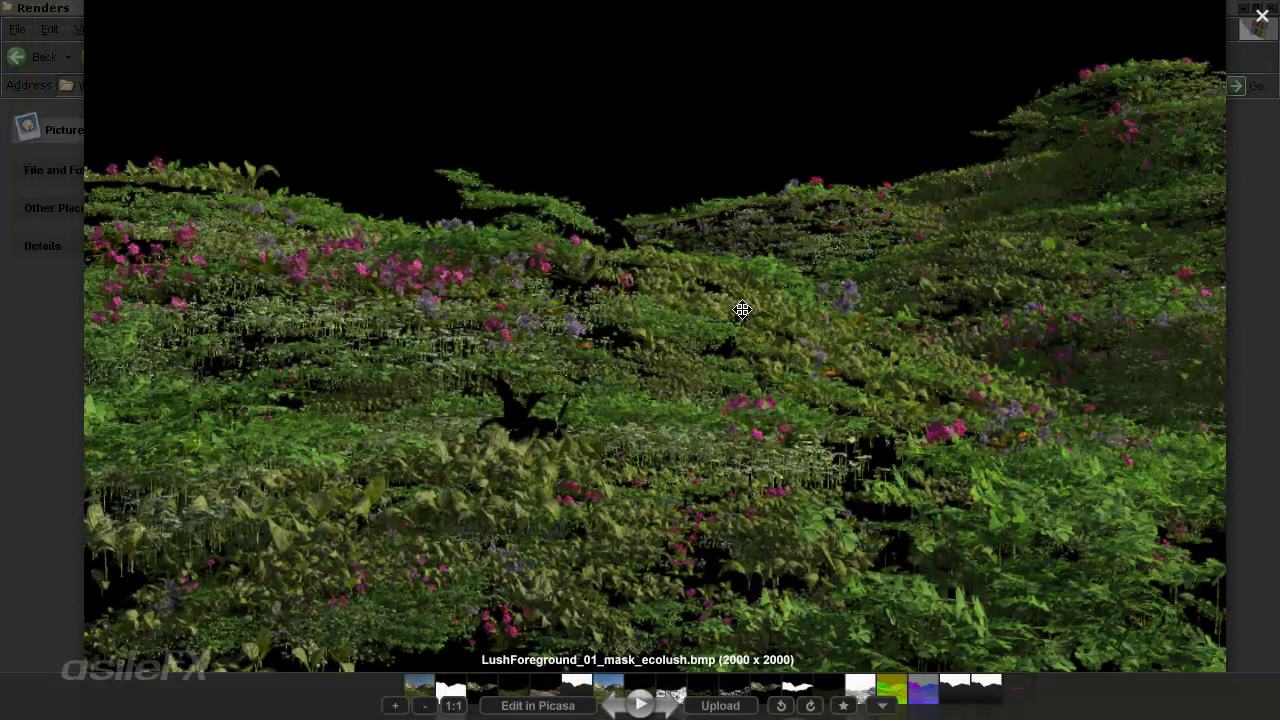
{"action": "left_click", "coordinate": [1262, 16]}
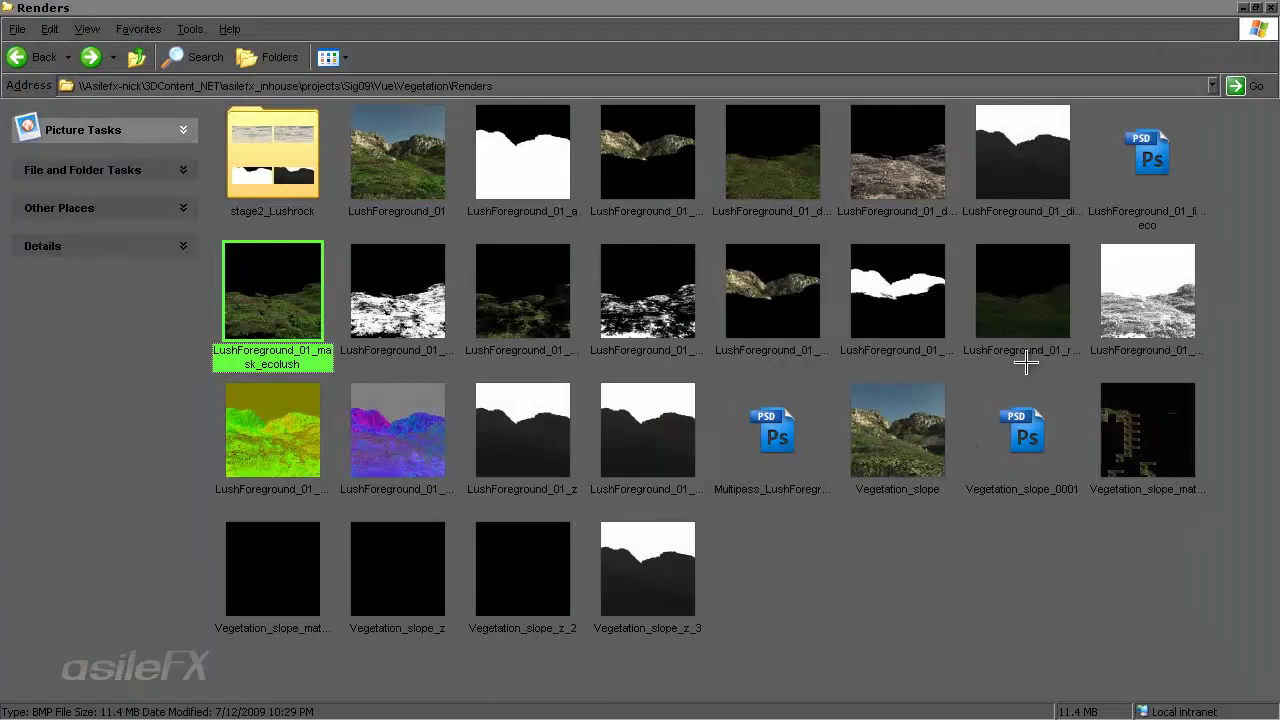
Inspect the cliffs in the LushForeground_01_mask_rocky pass at full size and zoomed out, then close the image.
{"action": "double_click", "coordinate": [768, 287]}
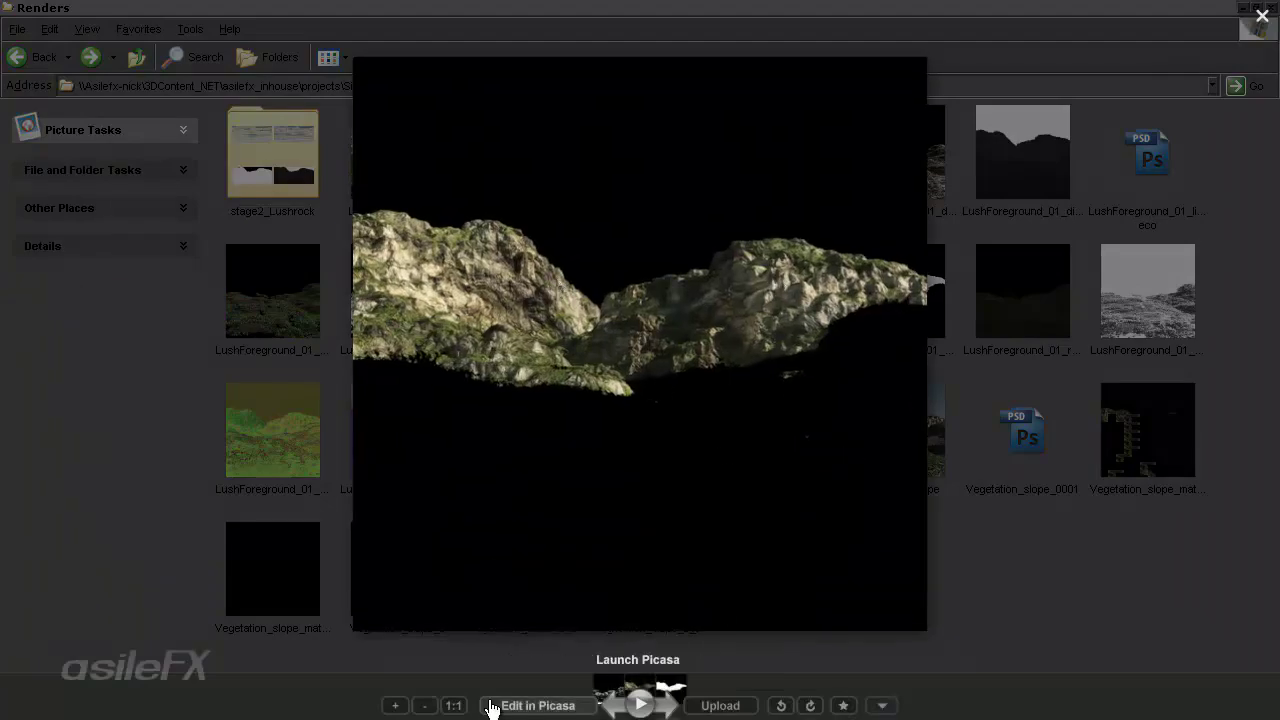
{"action": "left_click", "coordinate": [453, 705]}
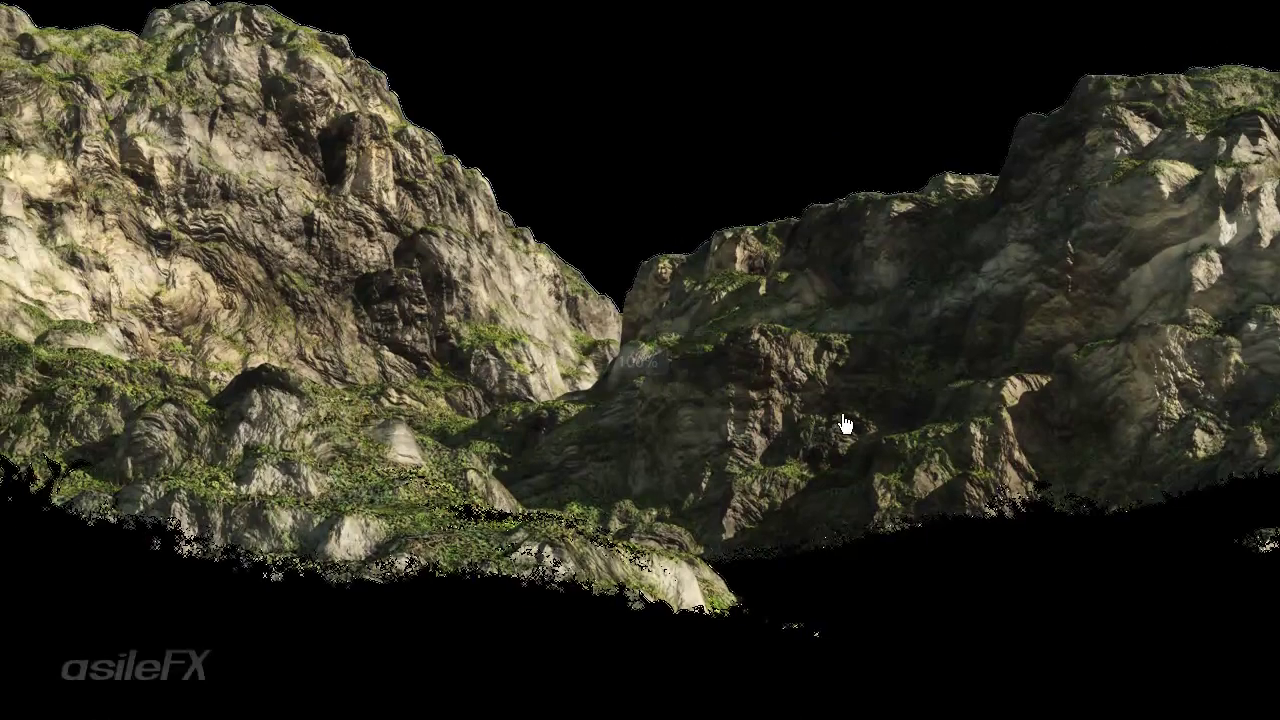
{"action": "mouse_move", "coordinate": [843, 425]}
{"action": "left_mouse_down"}
{"action": "mouse_move", "coordinate": [889, 423]}
{"action": "mouse_move", "coordinate": [780, 445]}
{"action": "mouse_move", "coordinate": [820, 420]}
{"action": "left_mouse_up"}
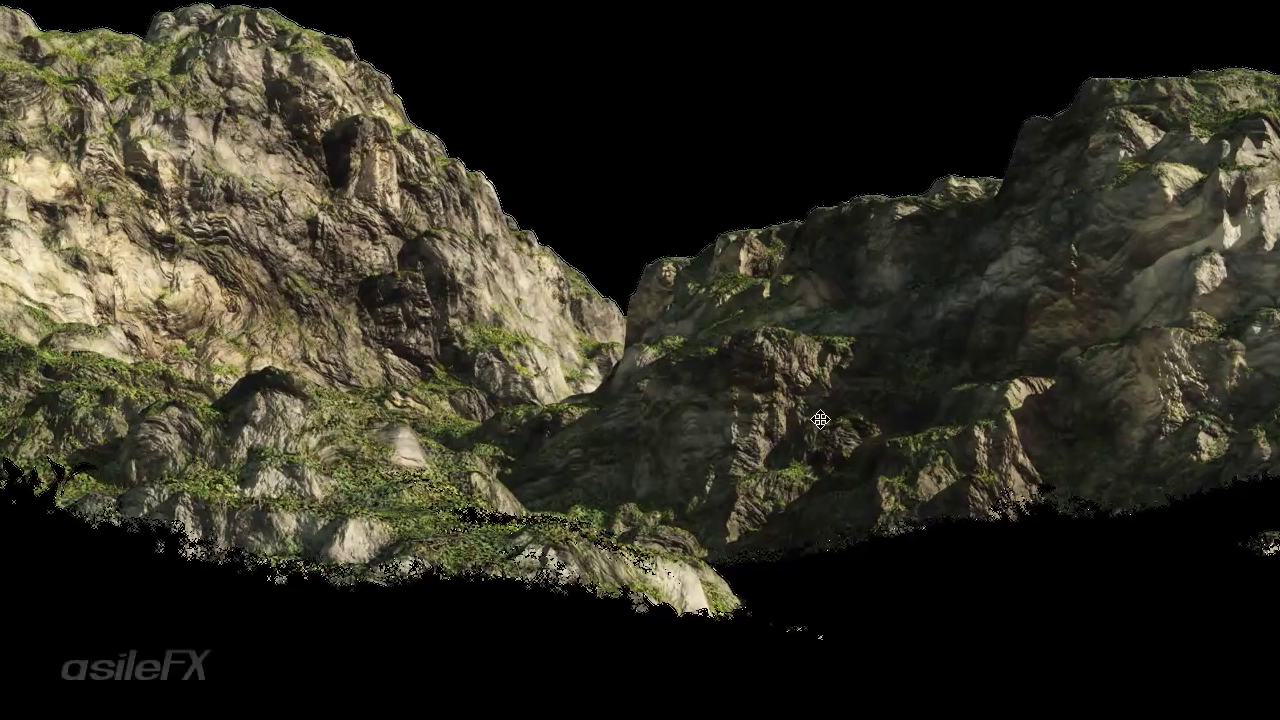
{"action": "scroll", "coordinate": [820, 420], "scroll_direction": "down", "scroll_amount": 2}
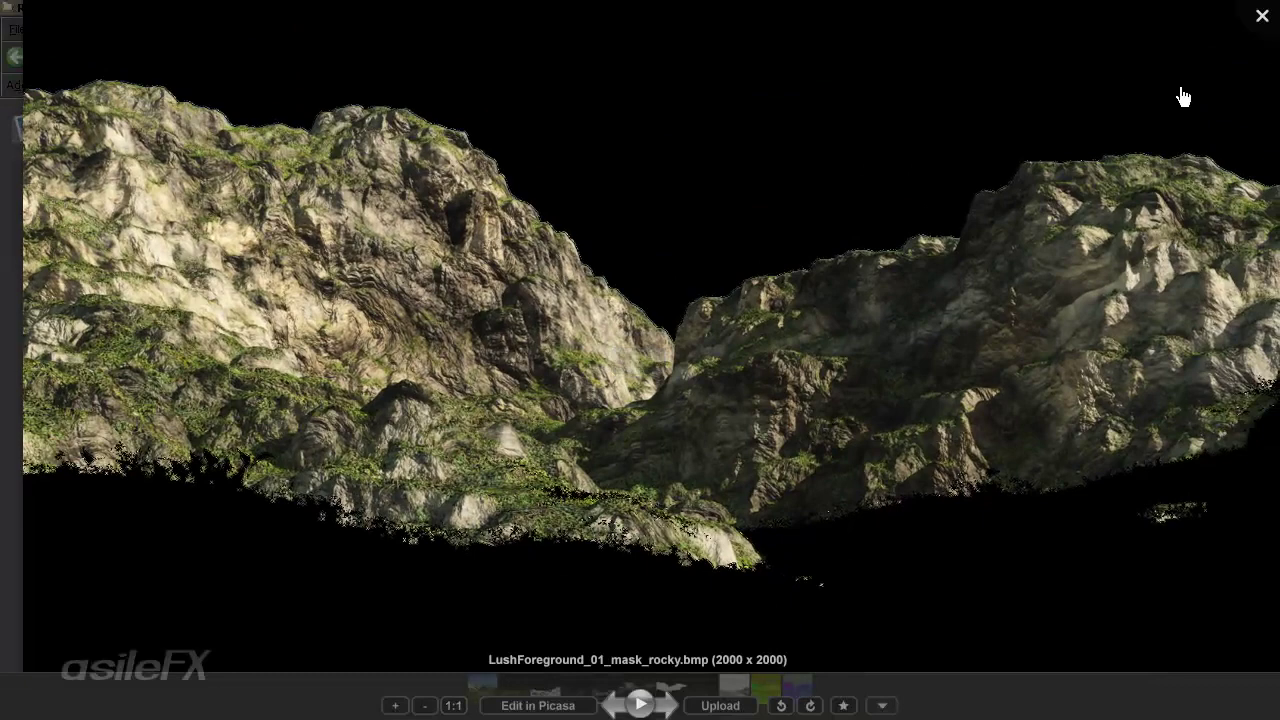
{"action": "left_click", "coordinate": [1262, 16]}
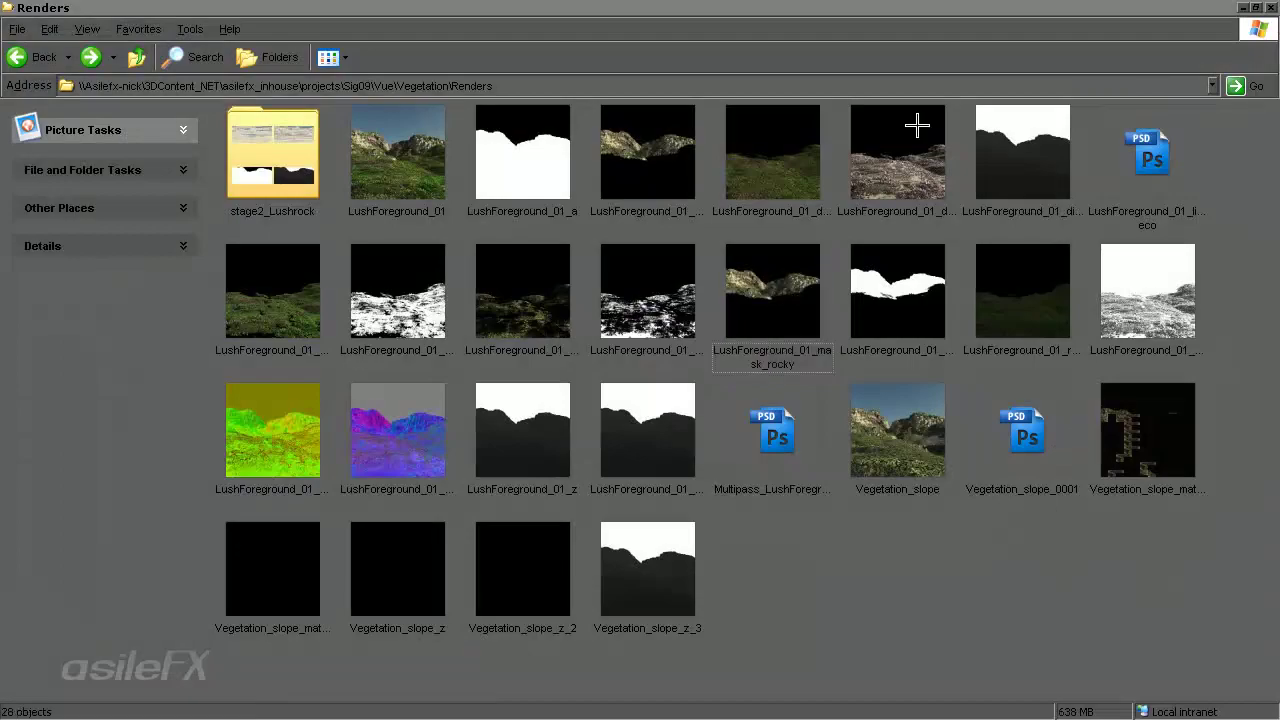
Inspect the LushForeground_01_diffuse pass, then the LushForeground_01_shadows pass at full size, closing each image.
{"action": "double_click", "coordinate": [770, 173]}
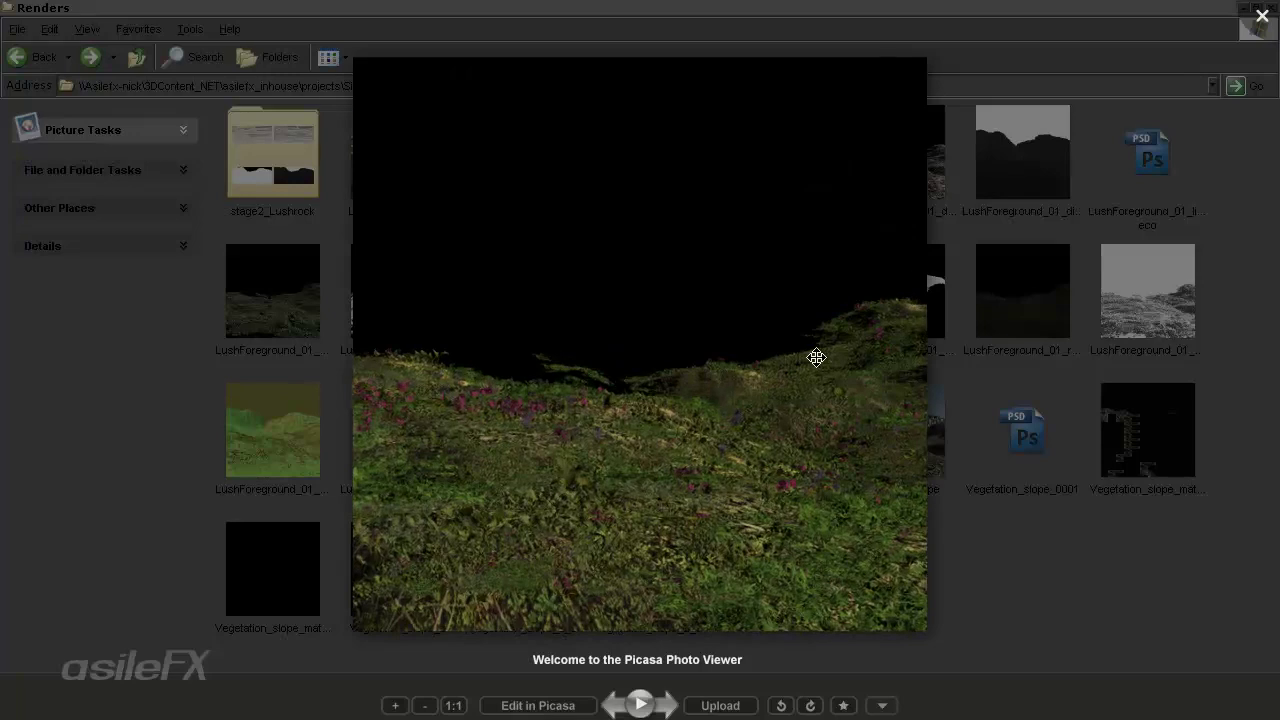
{"action": "left_click", "coordinate": [1257, 22]}
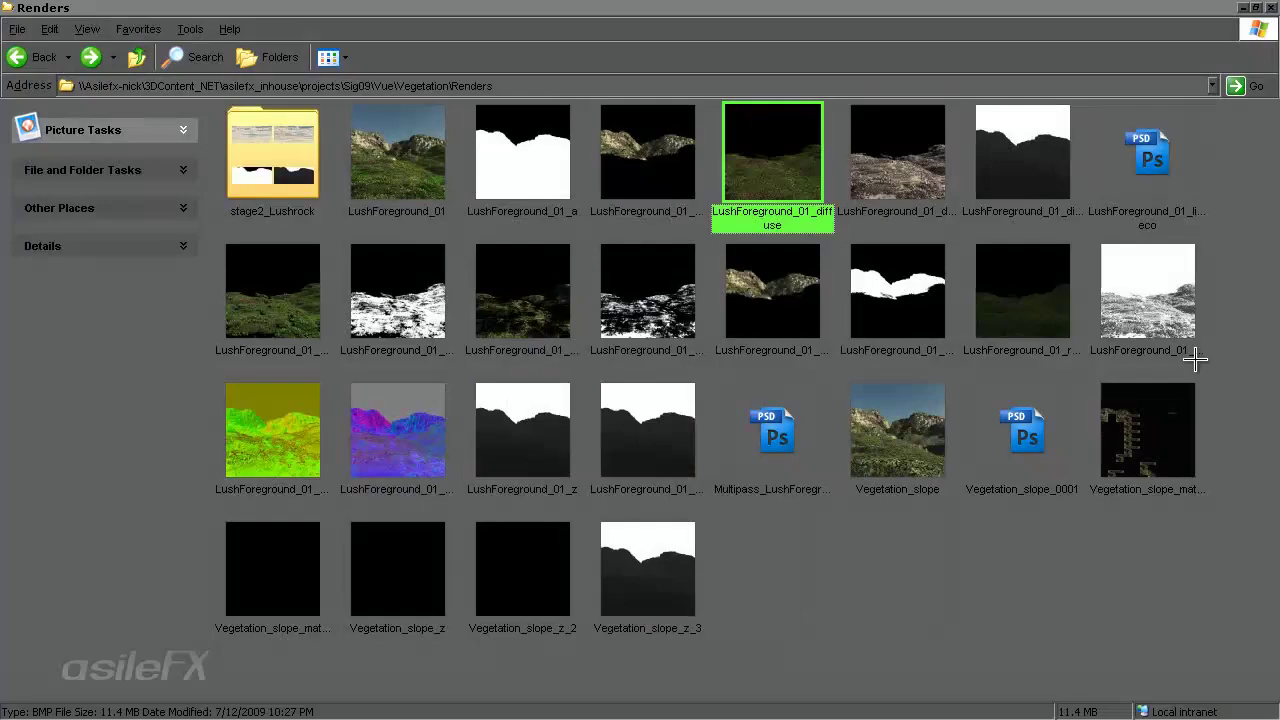
{"action": "left_click", "coordinate": [1180, 330]}
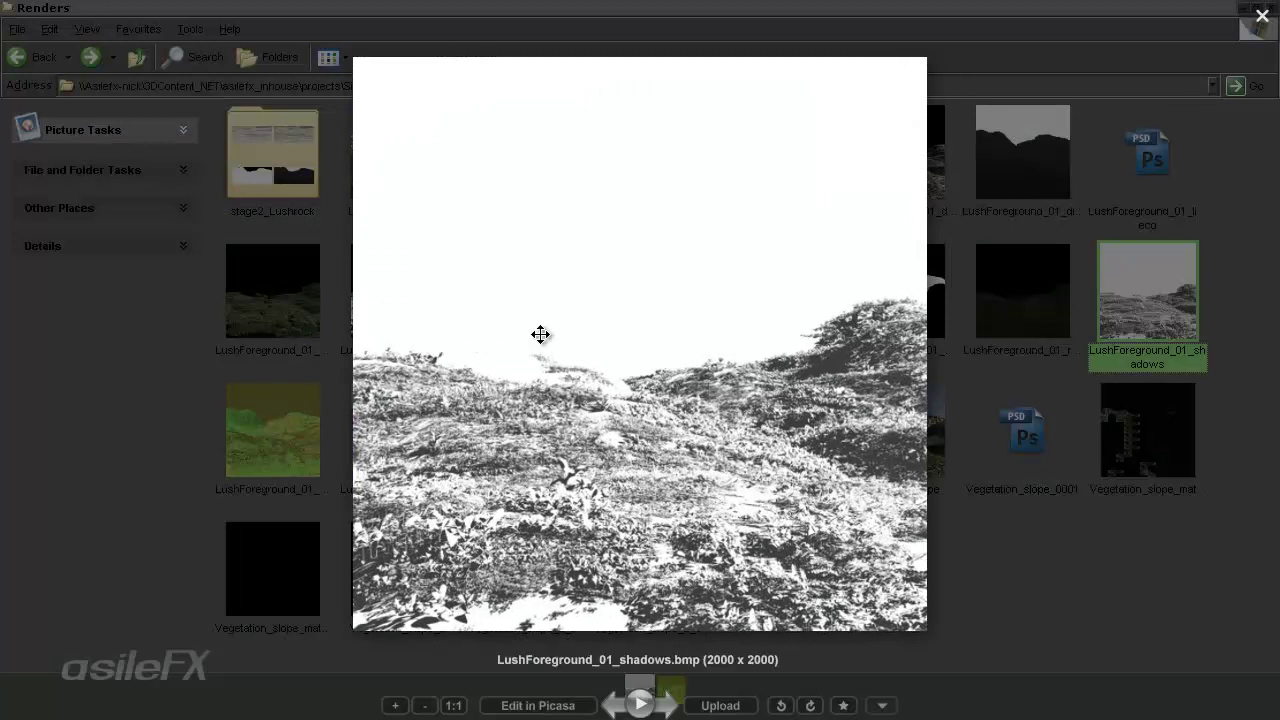
{"action": "left_click", "coordinate": [453, 705]}
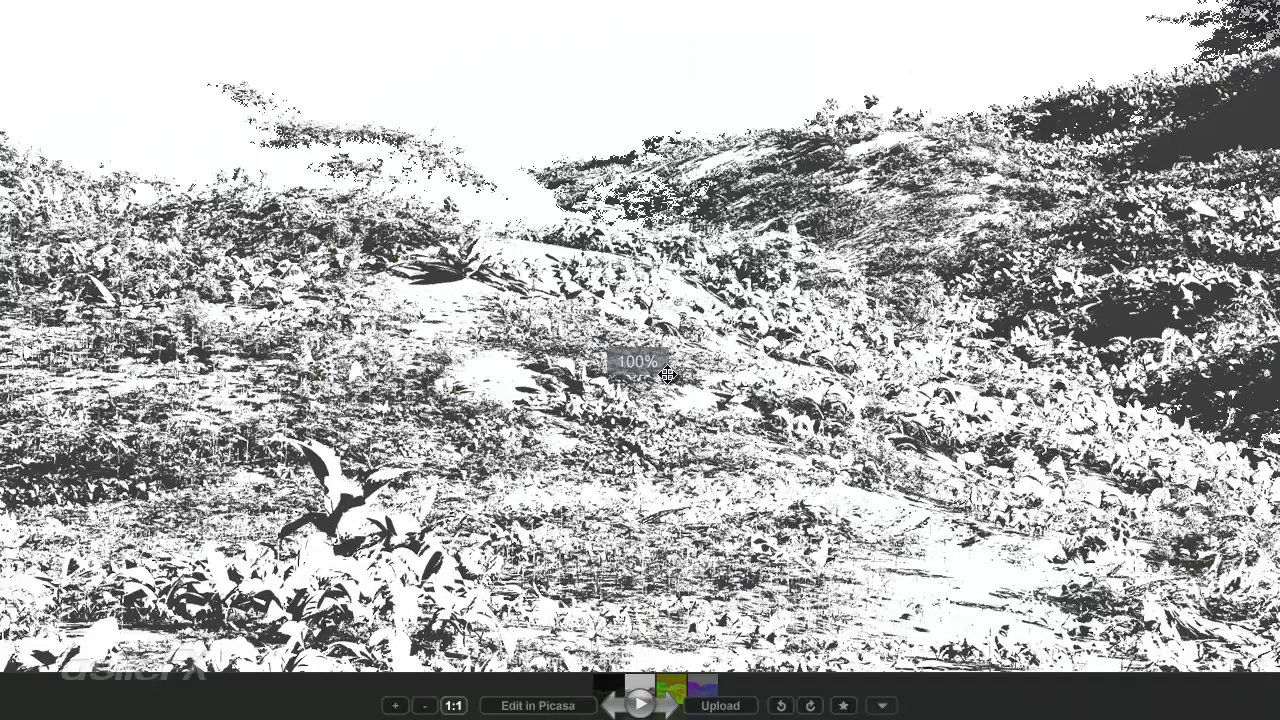
{"action": "left_click", "coordinate": [1264, 16]}
Inspect the cliffs and foreground vegetation in the Vegetation_slope render at several magnifications, then close the image.
{"action": "left_click", "coordinate": [880, 450]}
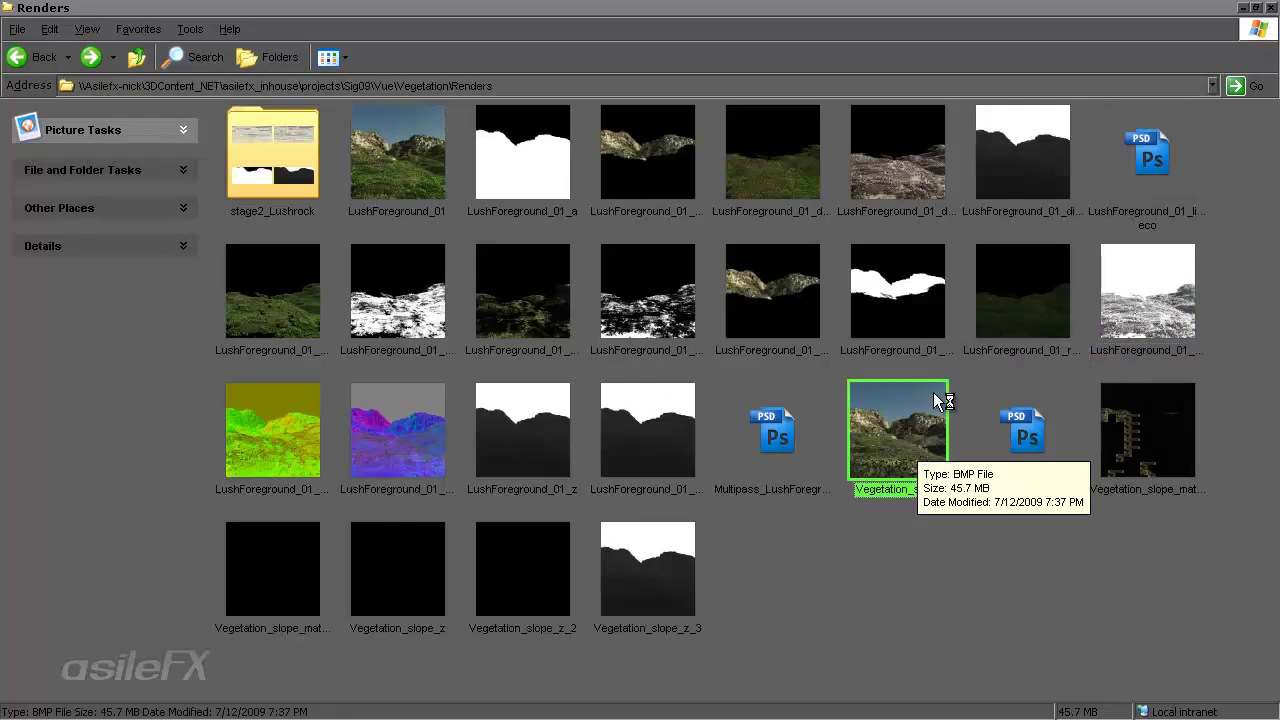
{"action": "double_click", "coordinate": [880, 437]}
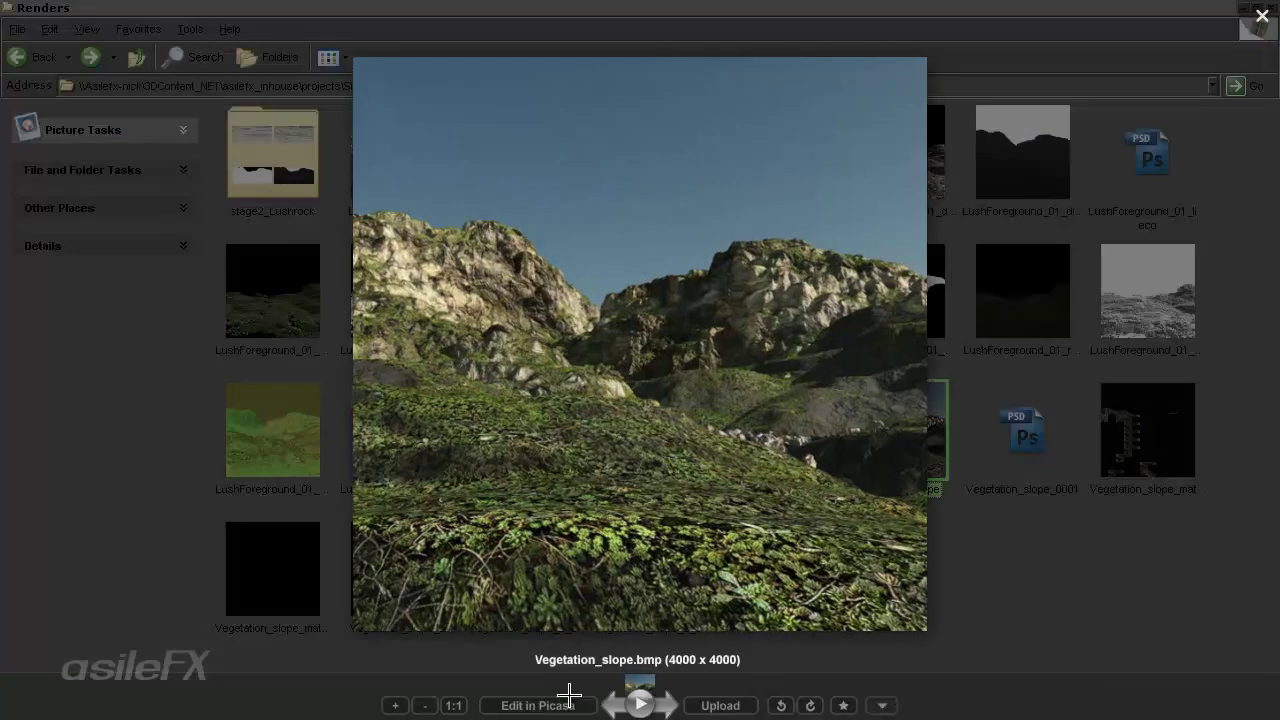
{"action": "left_click", "coordinate": [453, 705]}
{"action": "left_click_drag", "start_coordinate": [887, 444], "coordinate": [306, 317]}
{"action": "scroll", "coordinate": [382, 319], "scroll_direction": "down", "scroll_amount": 5}
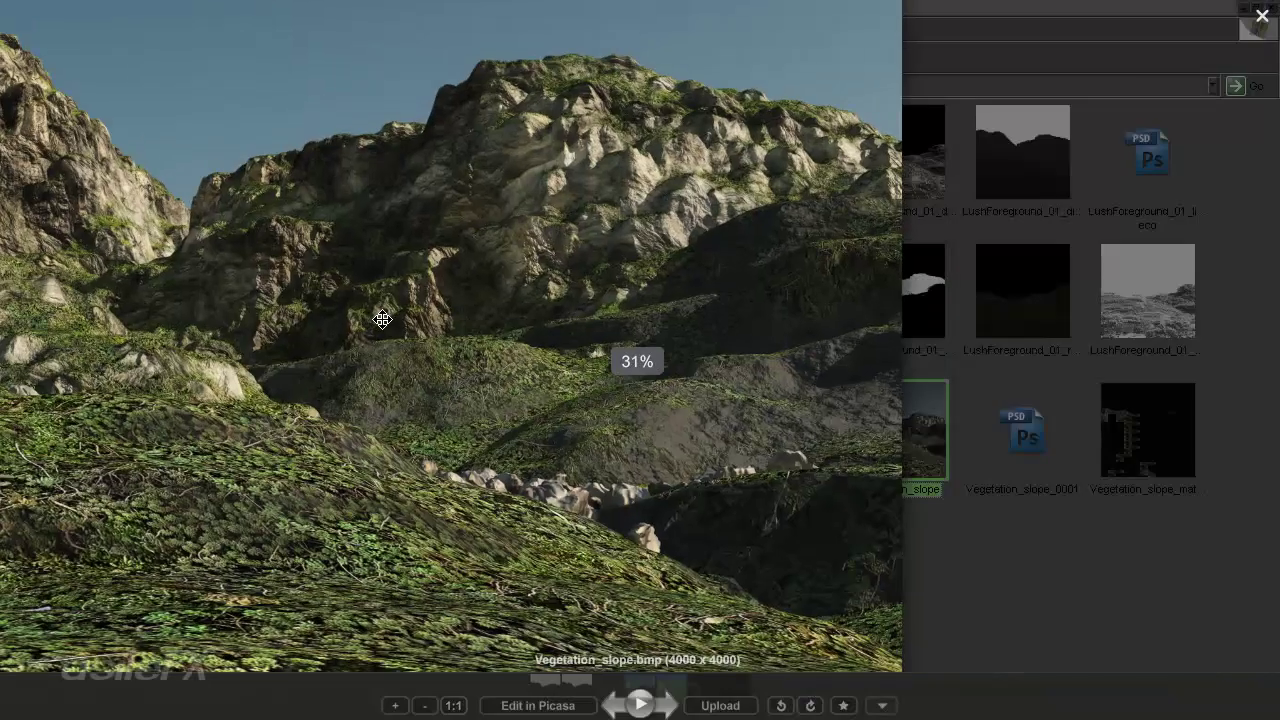
{"action": "scroll", "coordinate": [380, 309], "scroll_direction": "up", "scroll_amount": 2}
{"action": "left_click_drag", "start_coordinate": [506, 306], "coordinate": [920, 234]}
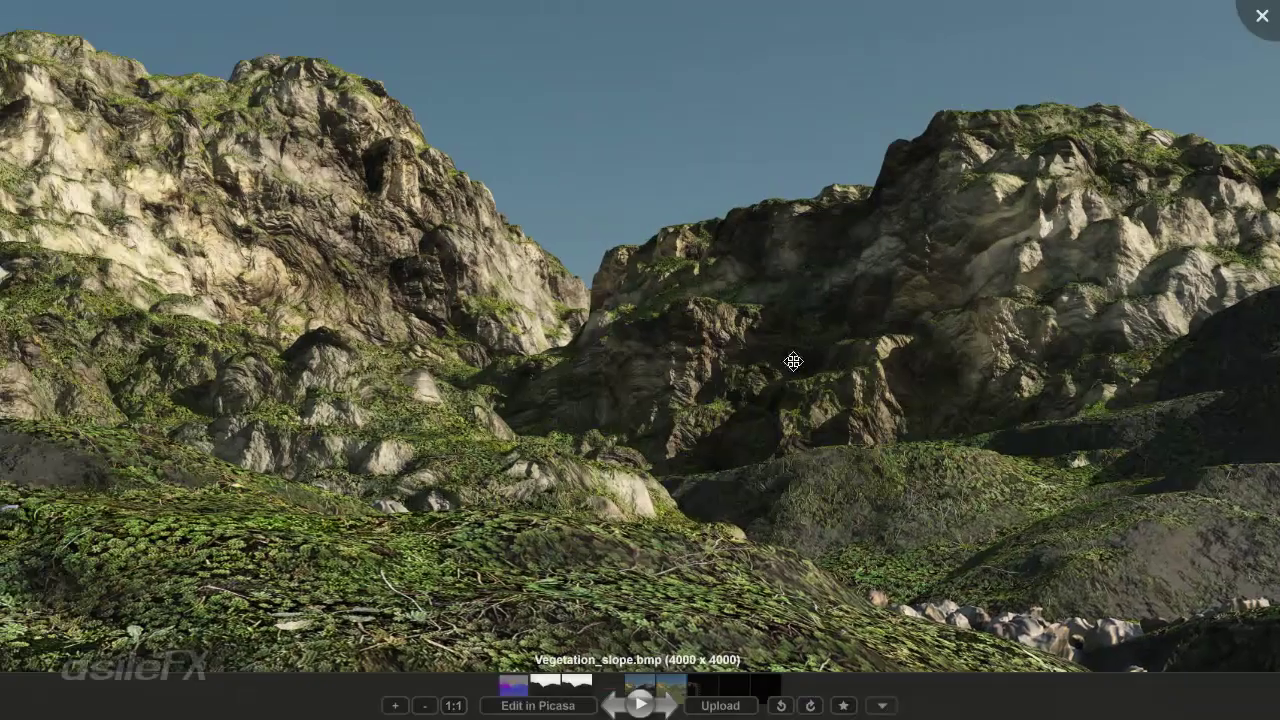
{"action": "scroll", "coordinate": [800, 340], "scroll_direction": "down", "scroll_amount": 3}
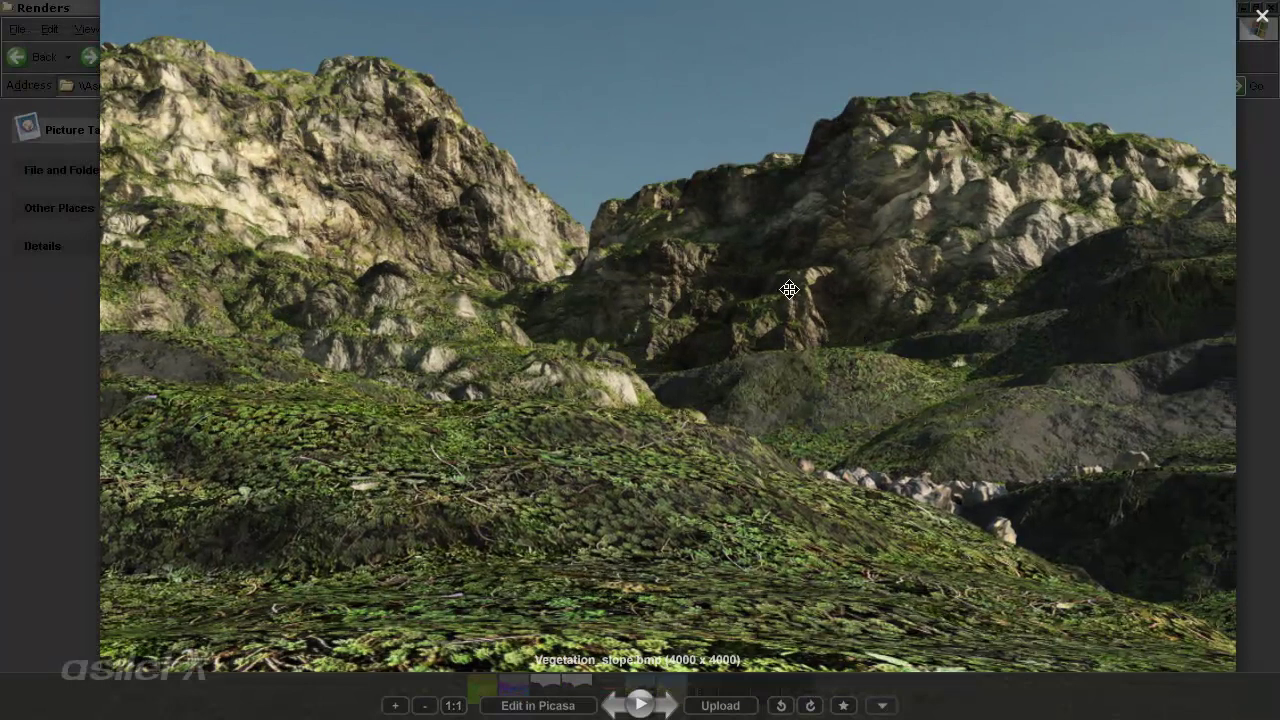
{"action": "left_click_drag", "start_coordinate": [790, 290], "coordinate": [790, 215]}
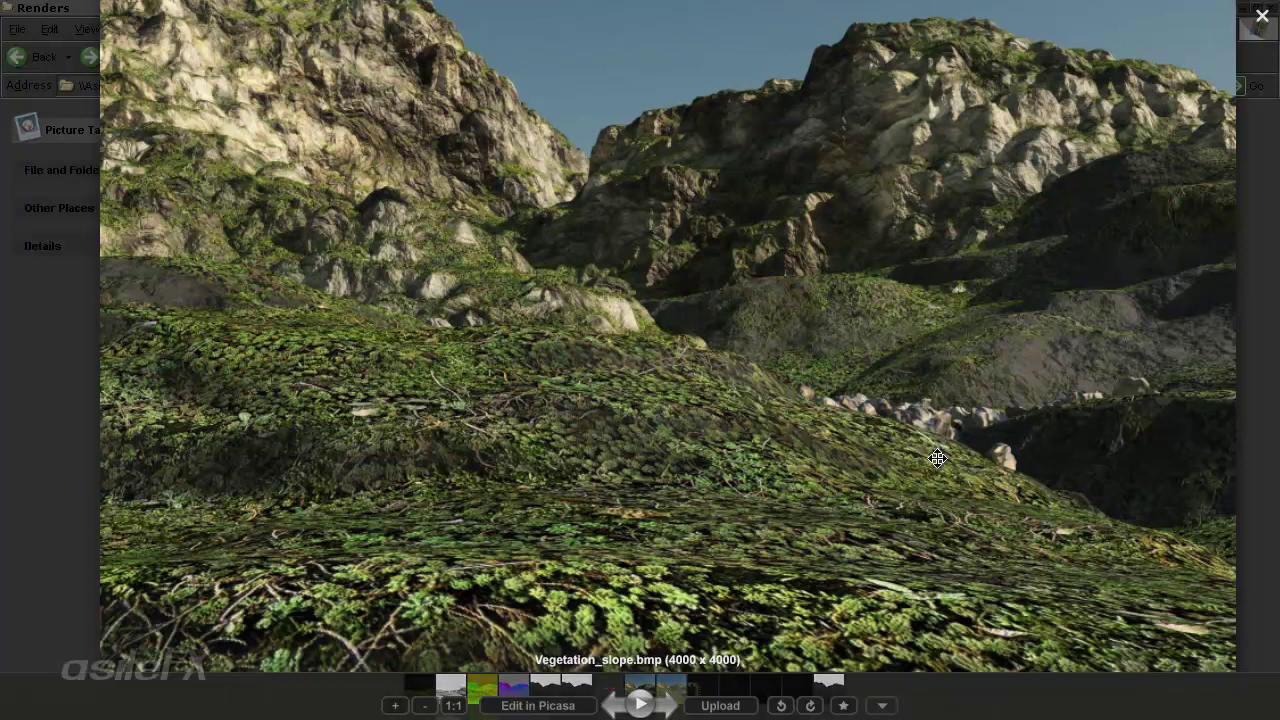
{"action": "left_click_drag", "start_coordinate": [1047, 414], "coordinate": [1043, 362]}
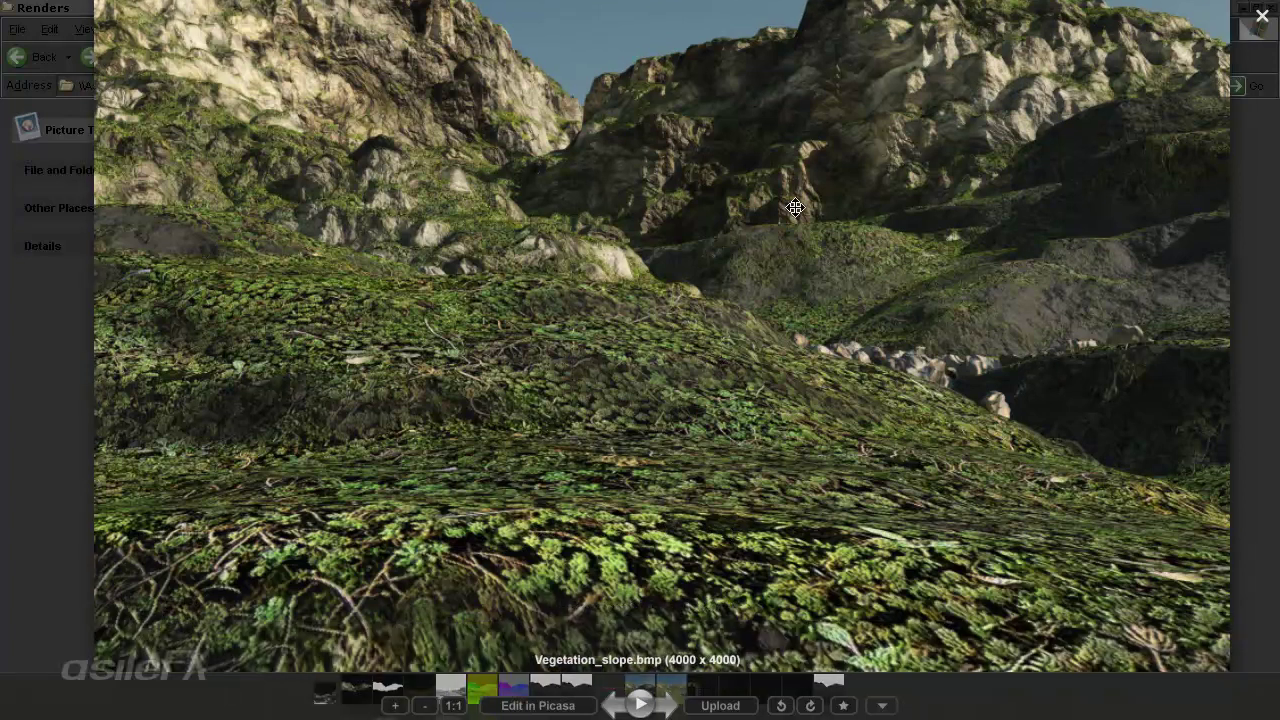
{"action": "left_click_drag", "start_coordinate": [797, 206], "coordinate": [832, 296]}
{"action": "scroll", "coordinate": [832, 296], "scroll_direction": "down", "scroll_amount": 3}
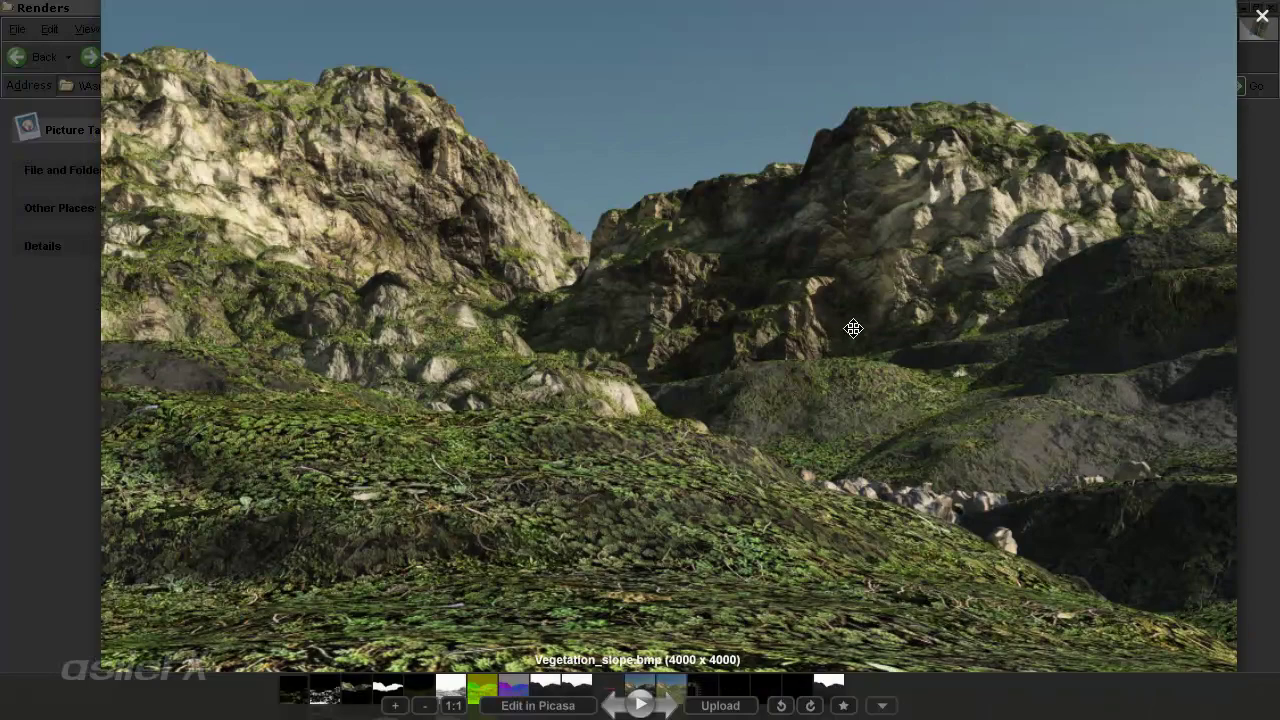
{"action": "left_click", "coordinate": [1260, 20]}
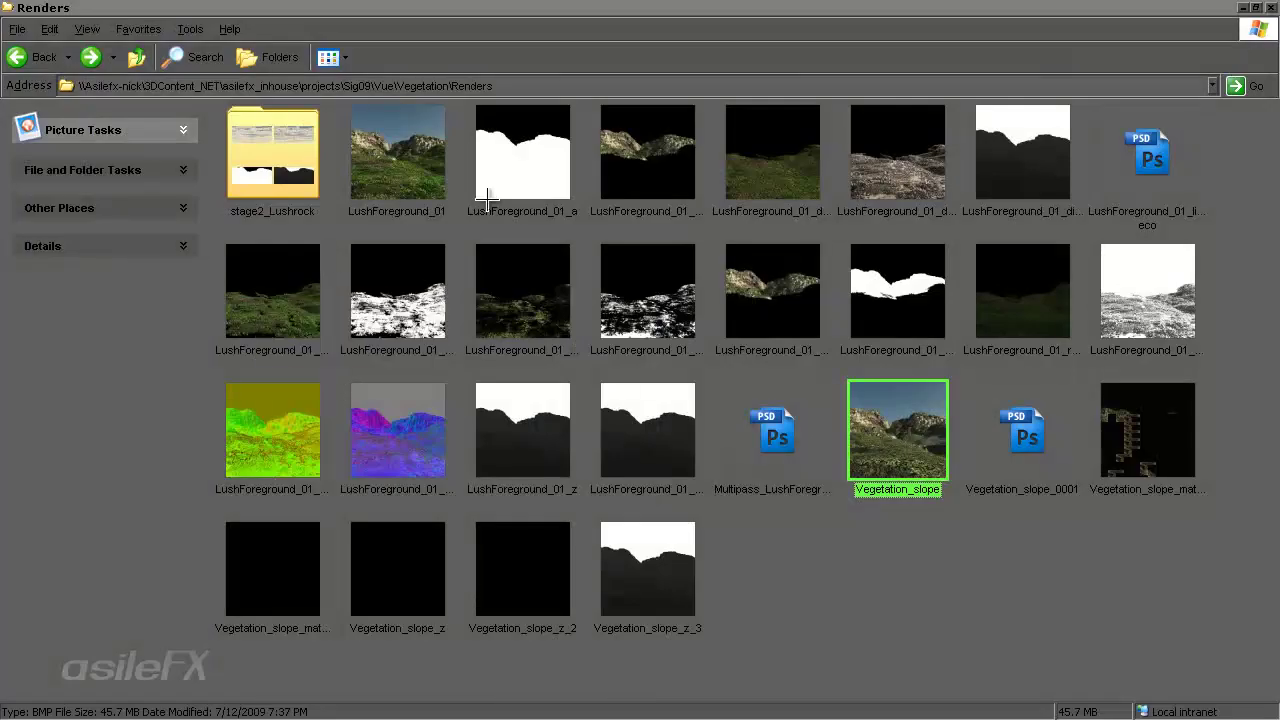
Locate the LushForeground_01_shadows and LushForeground_01_zdepth passes among the render files.
{"action": "left_click", "coordinate": [1110, 340]}
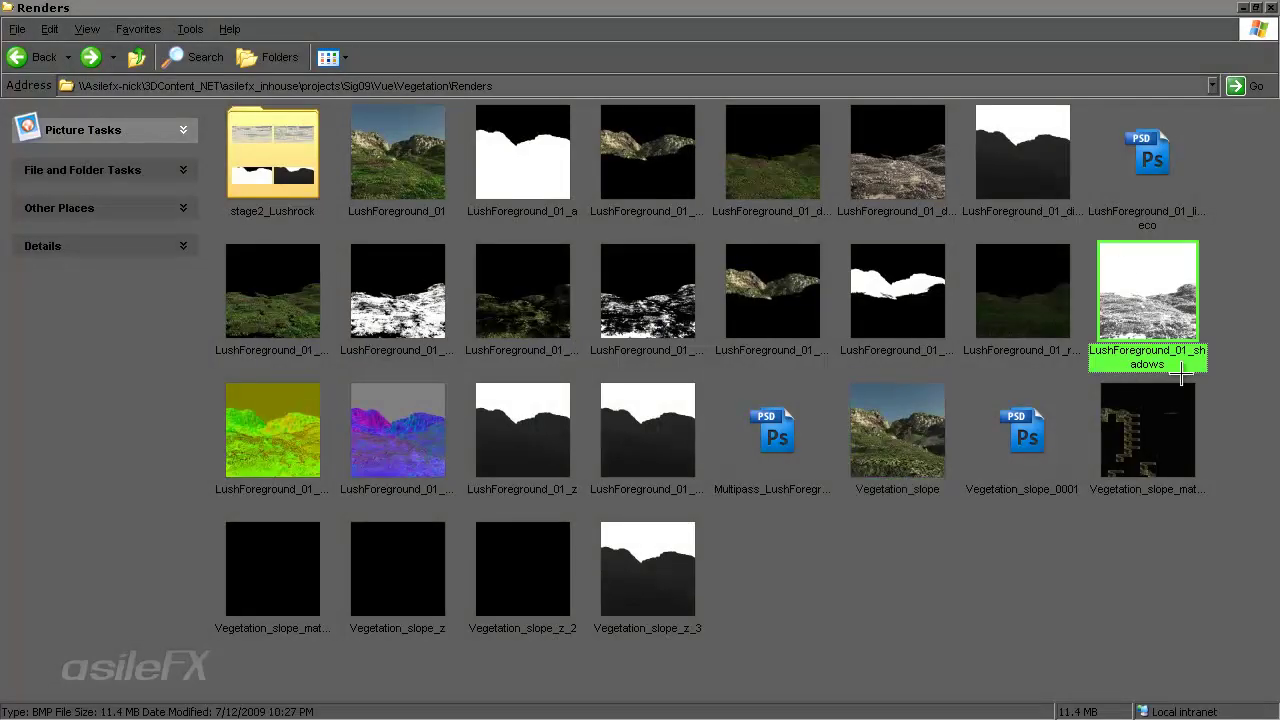
{"action": "left_click", "coordinate": [656, 435]}
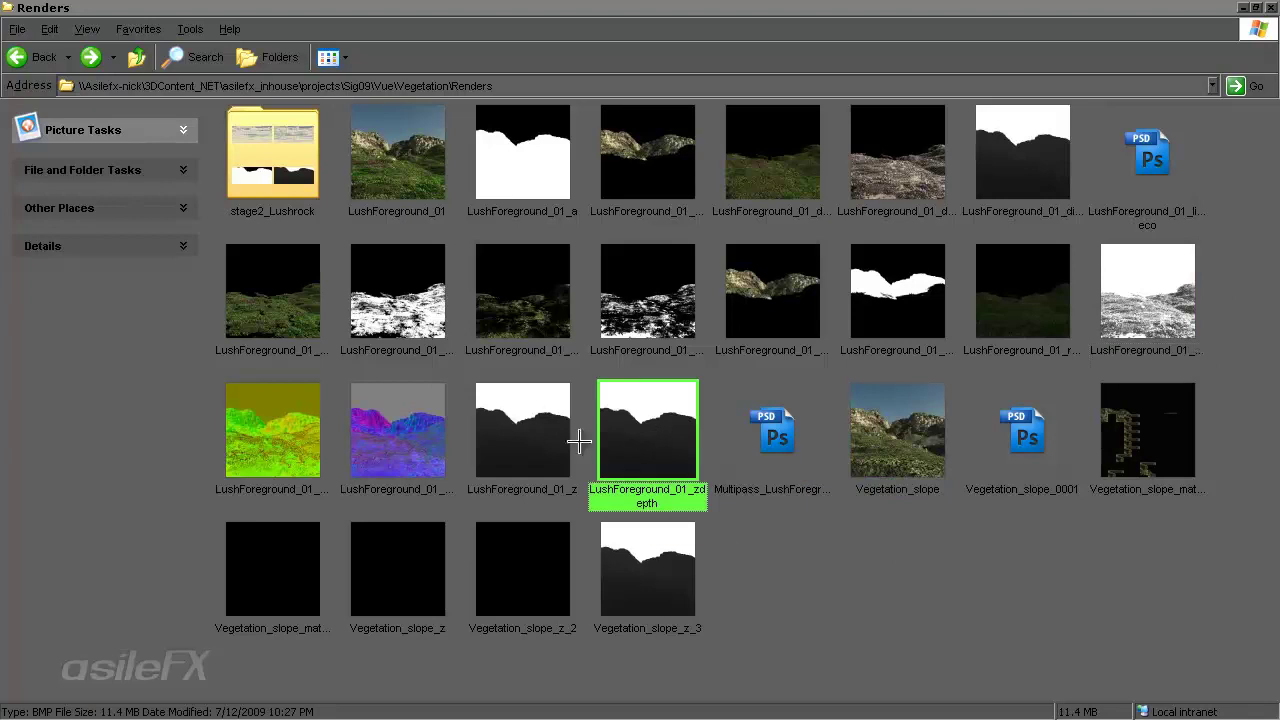
{"action": "left_click", "coordinate": [791, 560]}
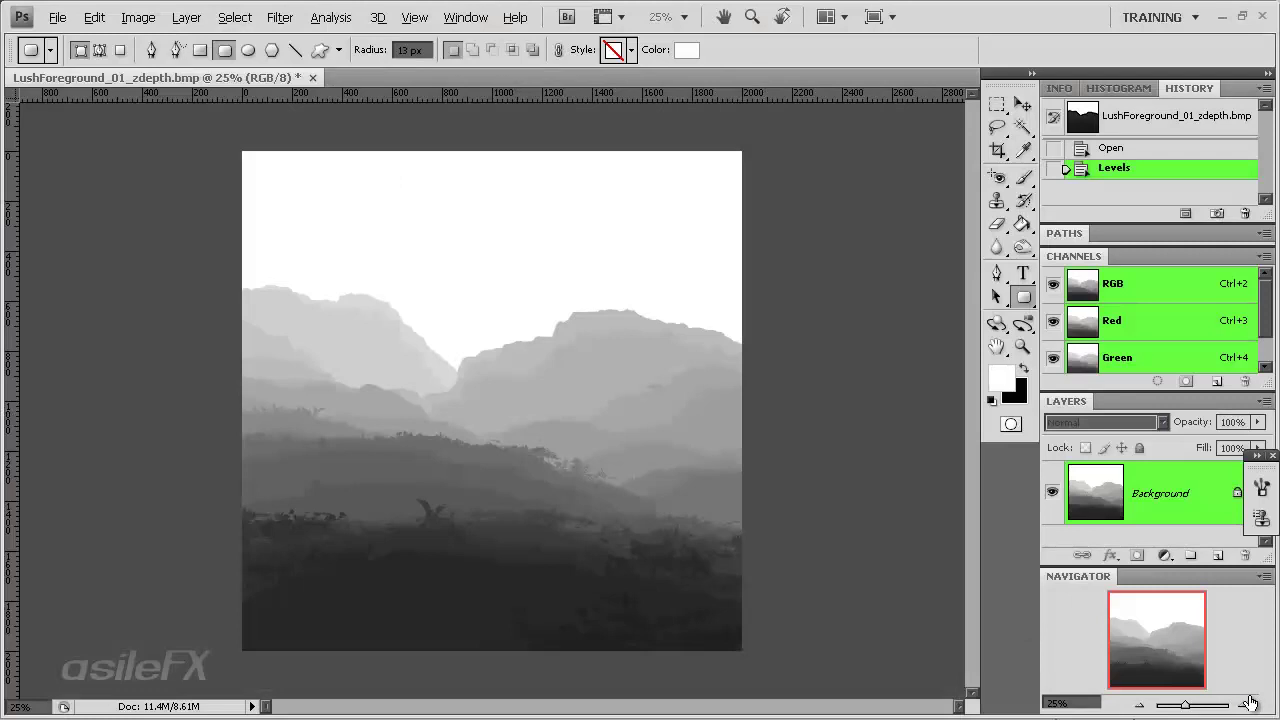
In Photoshop, examine the depth gradations of LushForeground_01_zdepth.bmp at 50% and 33.3%, then close the document.
{"action": "left_click", "coordinate": [1248, 703]}
{"action": "left_click", "coordinate": [1248, 703]}
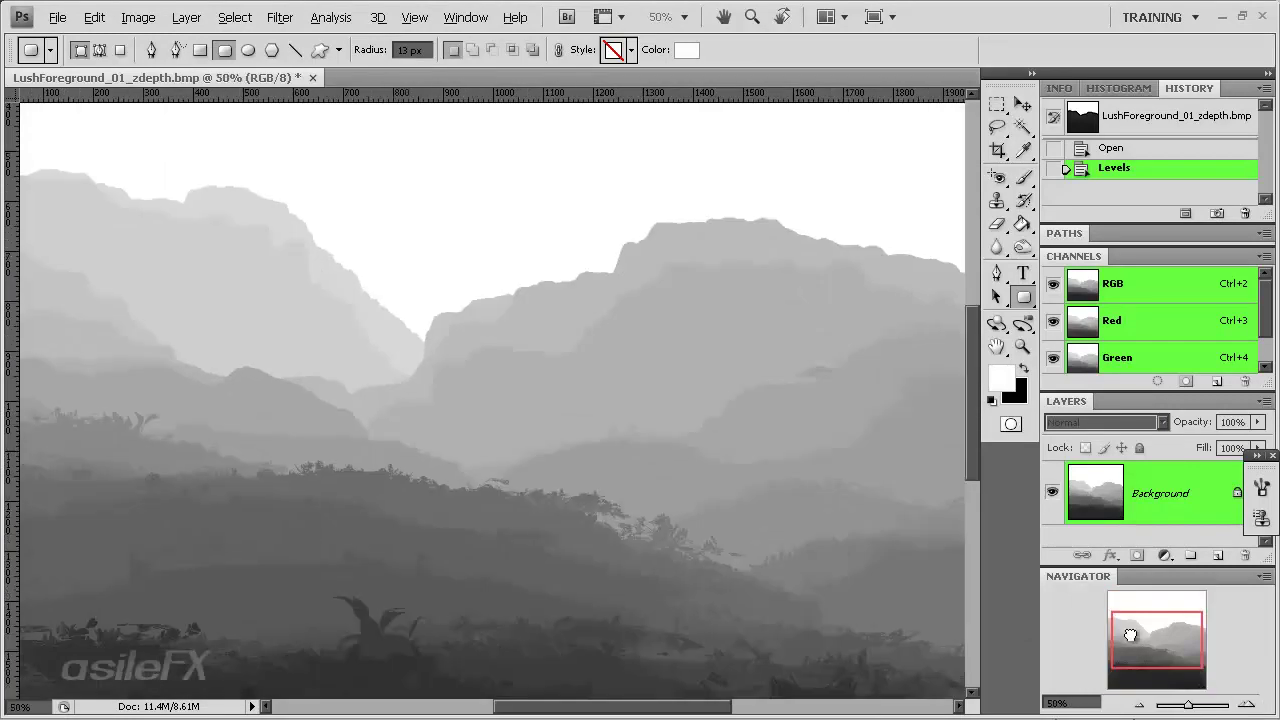
{"action": "left_click_drag", "start_coordinate": [1129, 649], "coordinate": [1129, 671]}
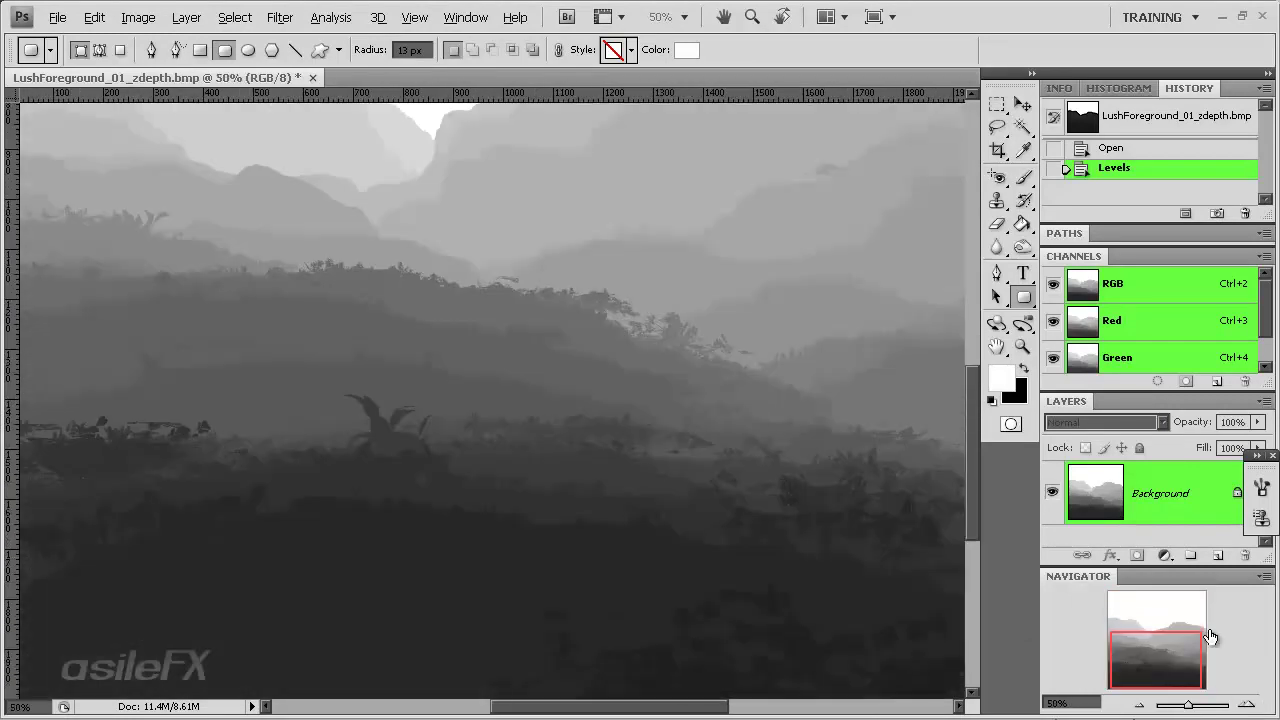
{"action": "left_click", "coordinate": [1137, 704]}
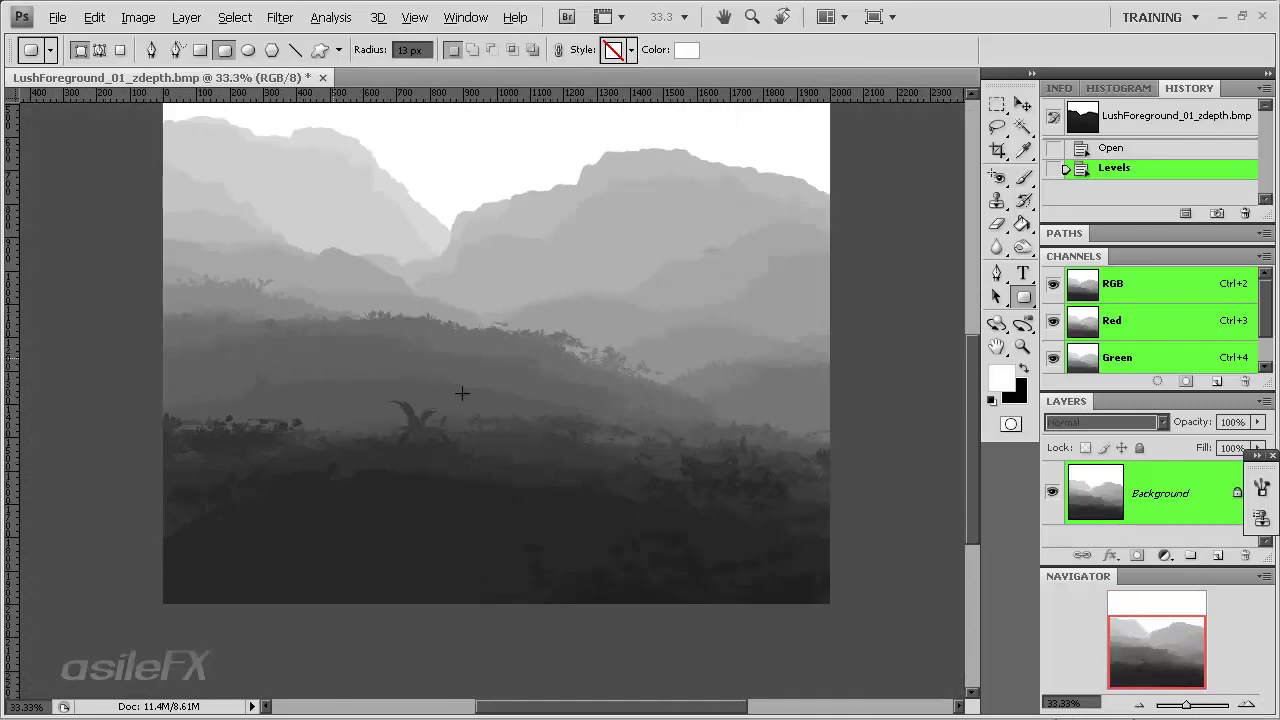
{"action": "left_click", "coordinate": [322, 77]}
{"action": "left_click", "coordinate": [614, 295]}
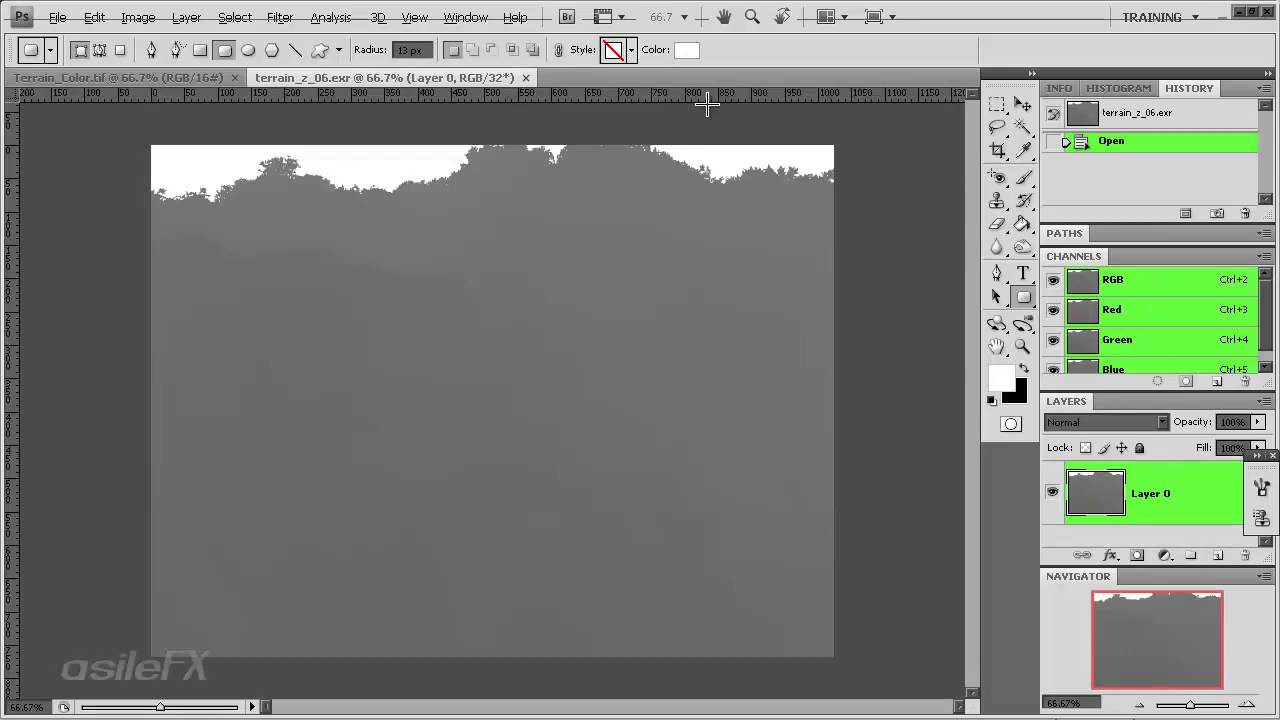
View the foliage in Terrain_Color.tif at 100%, then return to its depth pass, terrain_z_06.exr.
{"action": "left_click", "coordinate": [175, 79]}
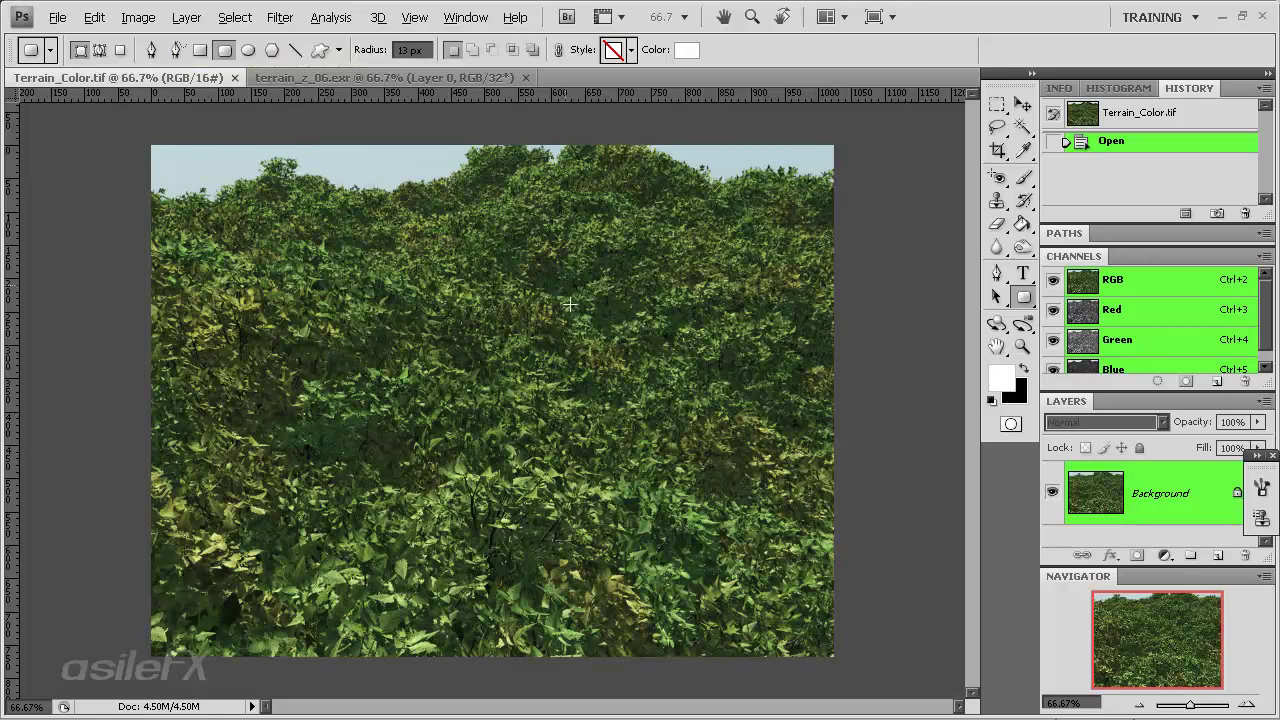
{"action": "key", "text": "ctrl+plus"}
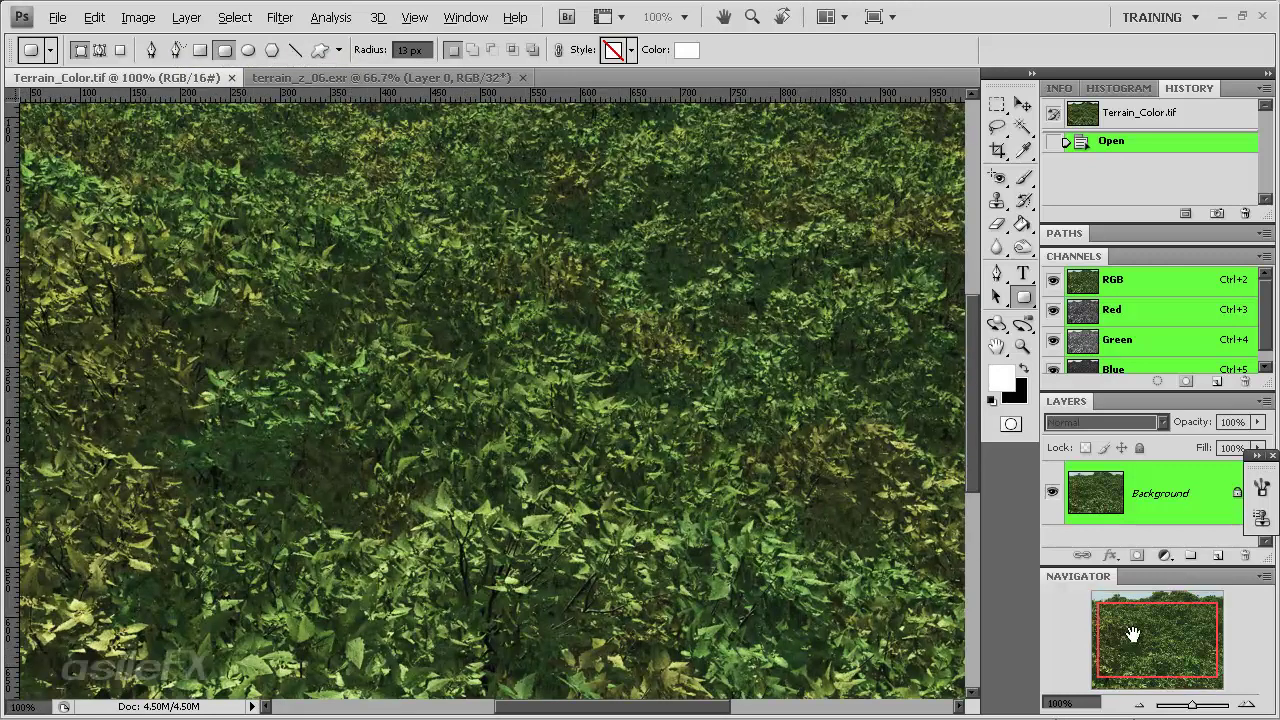
{"action": "left_click", "coordinate": [335, 78]}
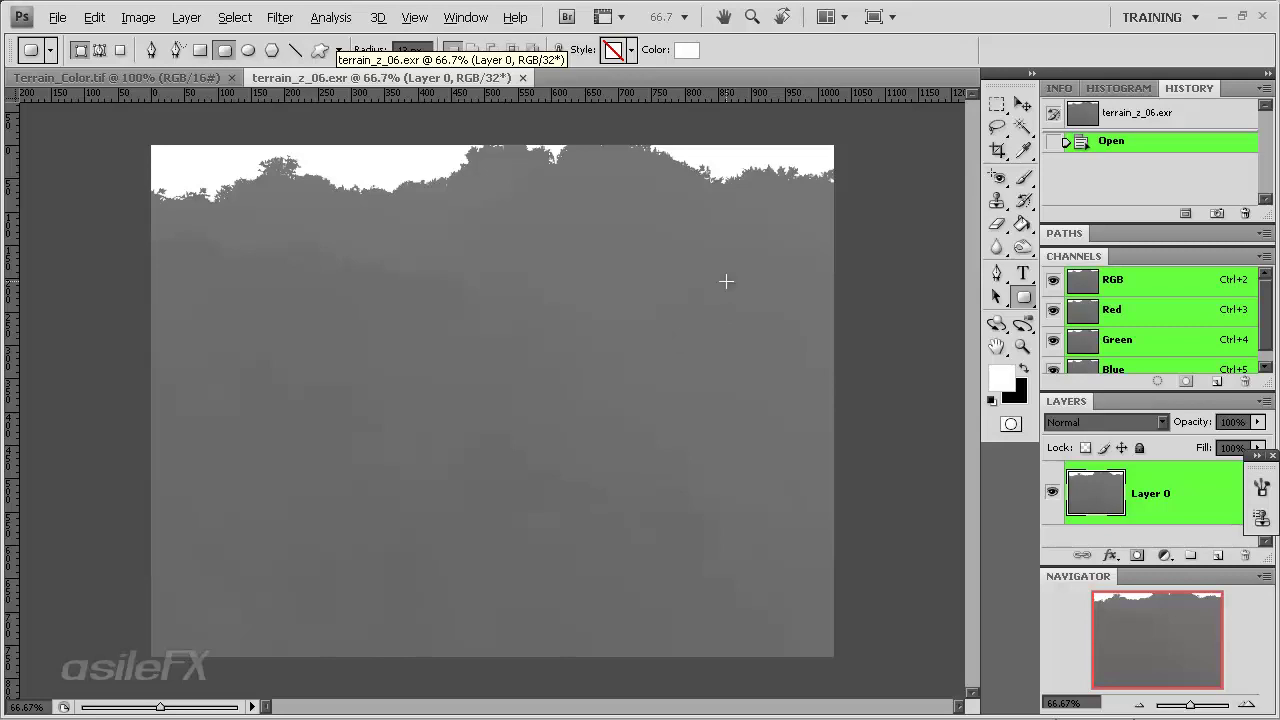
Apply Levels to terrain_z_06.exr with the input black point at 31 and the white point at 51.
{"action": "key", "text": "ctrl+l"}
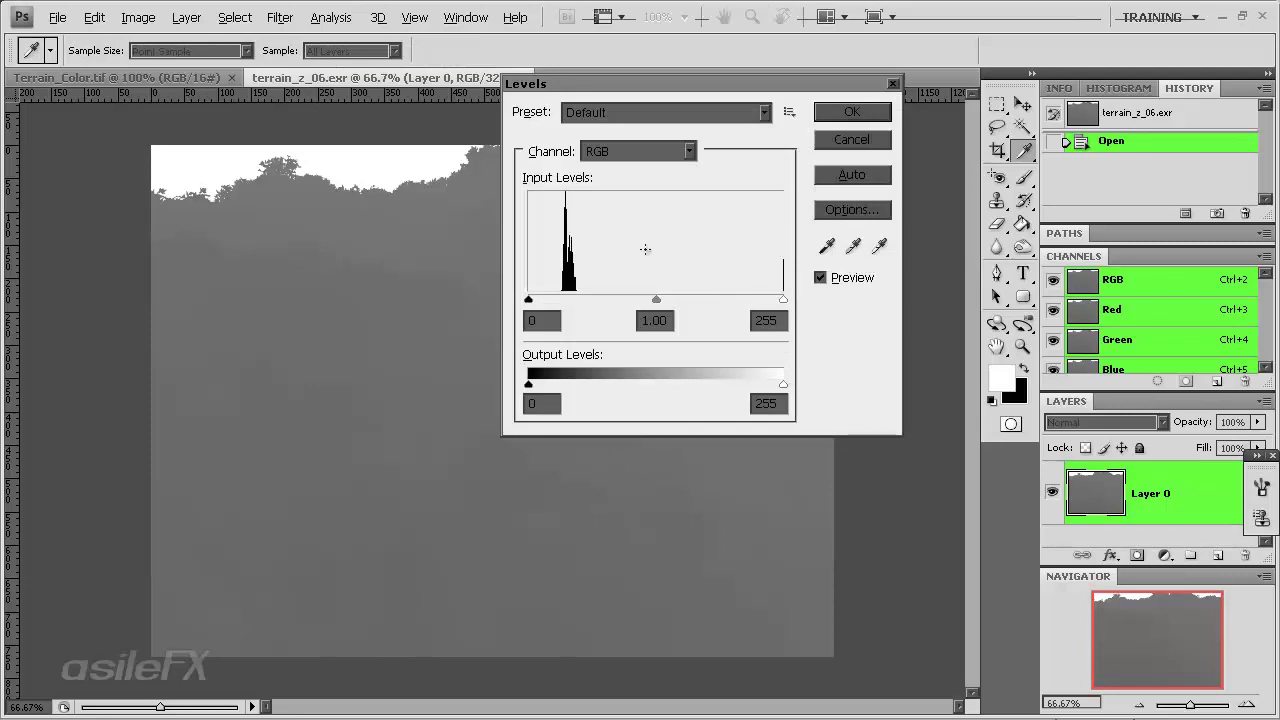
{"action": "left_click_drag", "start_coordinate": [535, 297], "coordinate": [560, 297]}
{"action": "left_click_drag", "start_coordinate": [783, 299], "coordinate": [569, 306]}
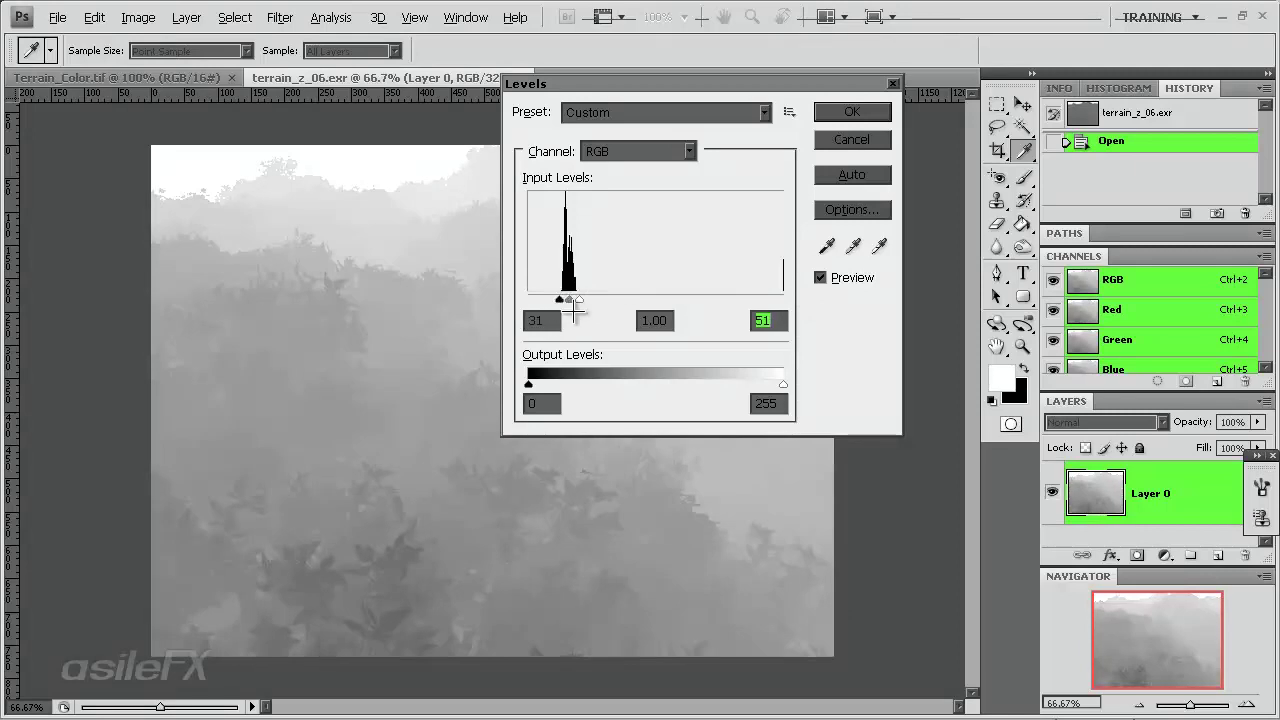
{"action": "key", "text": "Return"}
{"action": "key", "text": "u"}
Convert the depth pass to 16 bits per channel, merging layers and using Exposure and Gamma with exposure 0.00 and gamma 1.00.
{"action": "left_click", "coordinate": [138, 17]}
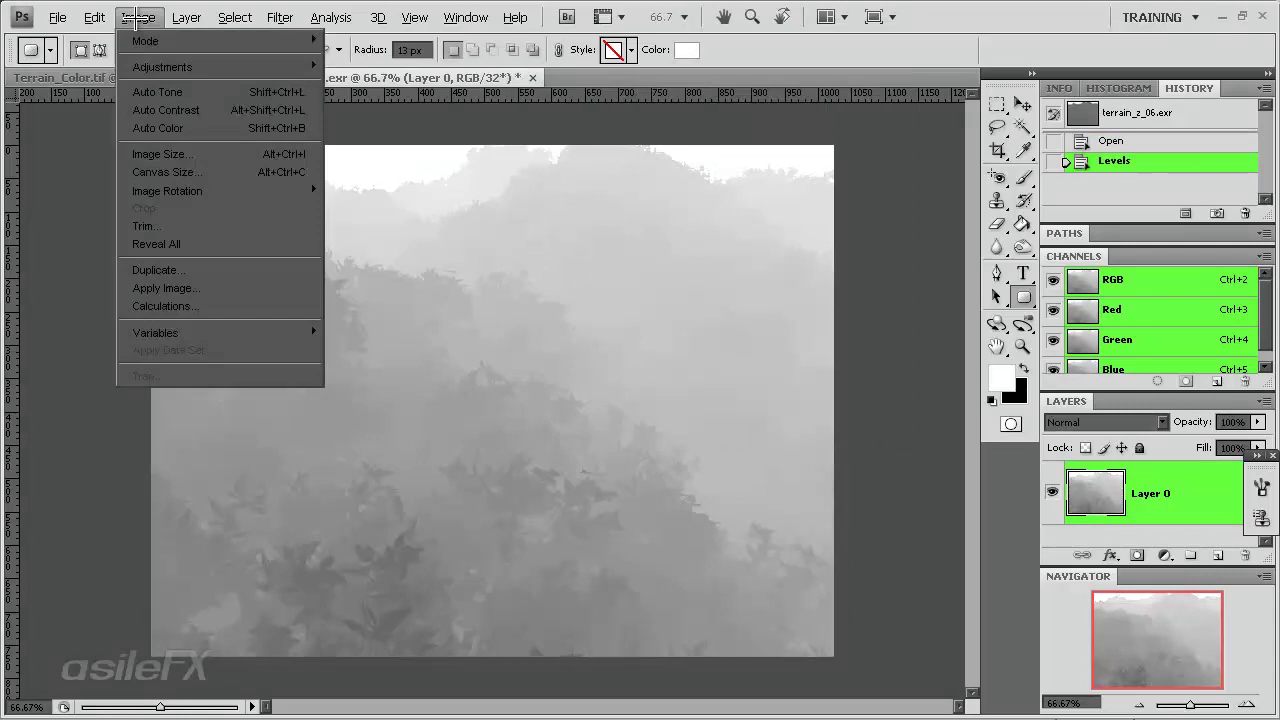
{"action": "mouse_move", "coordinate": [145, 40]}
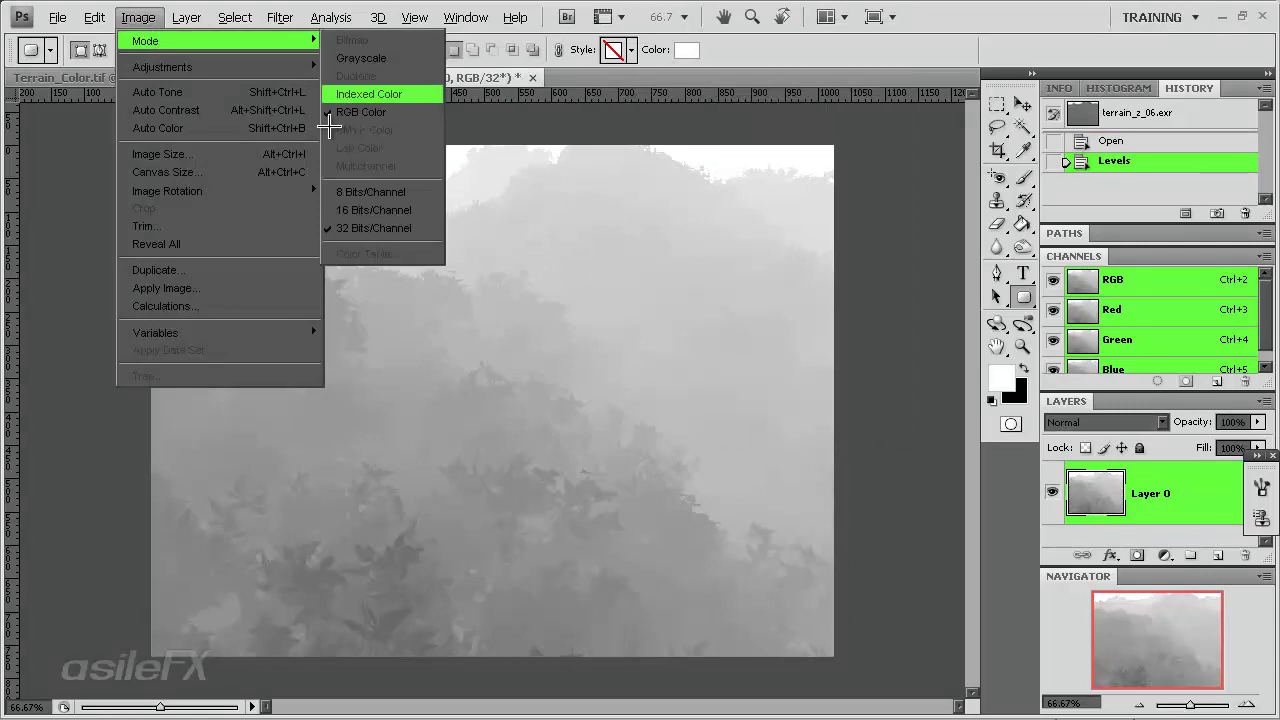
{"action": "left_click", "coordinate": [413, 210]}
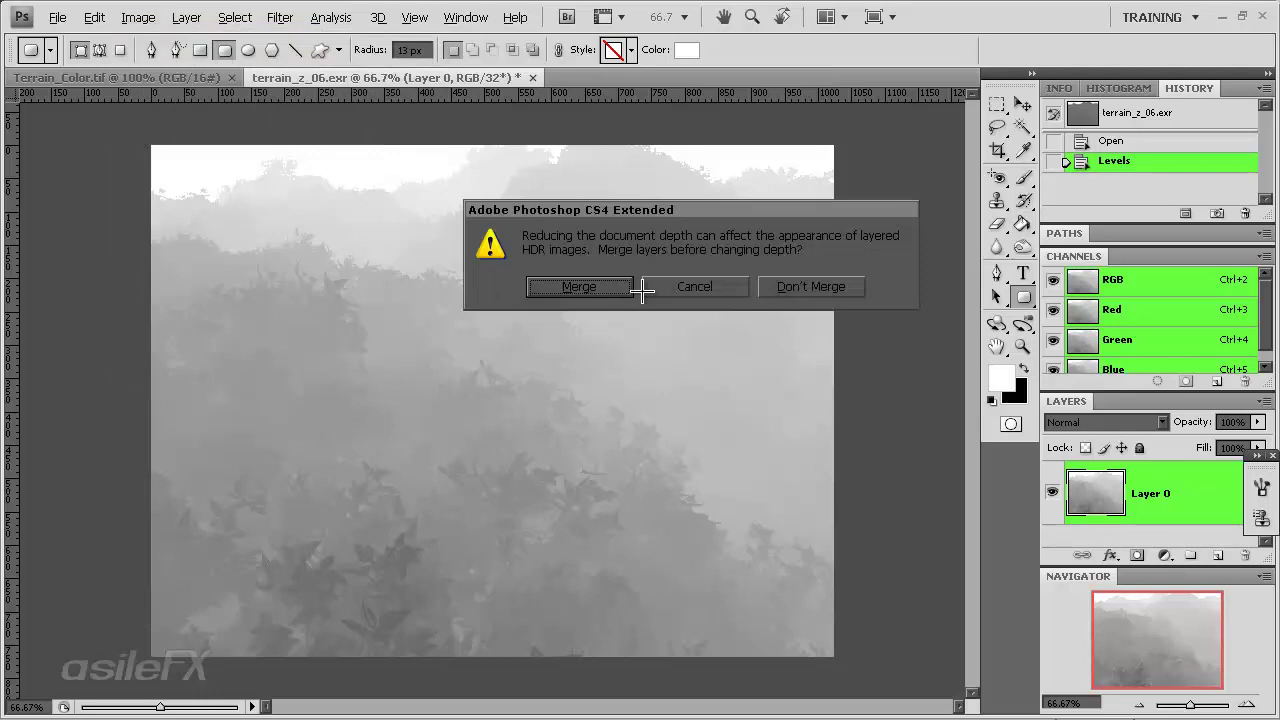
{"action": "left_click", "coordinate": [580, 287]}
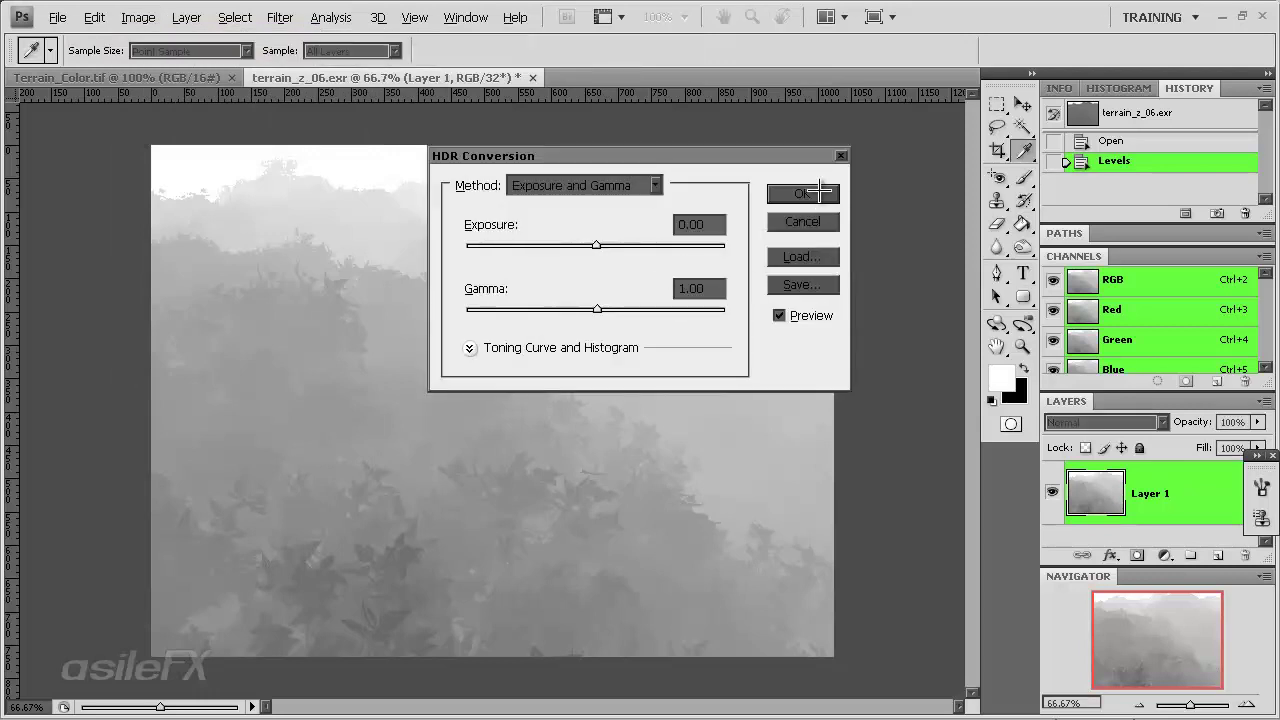
{"action": "left_click", "coordinate": [815, 193]}
Apply Levels to the 16-bit depth pass with the input black point at 95 and the white point at 239.
{"action": "key", "text": "ctrl+l"}
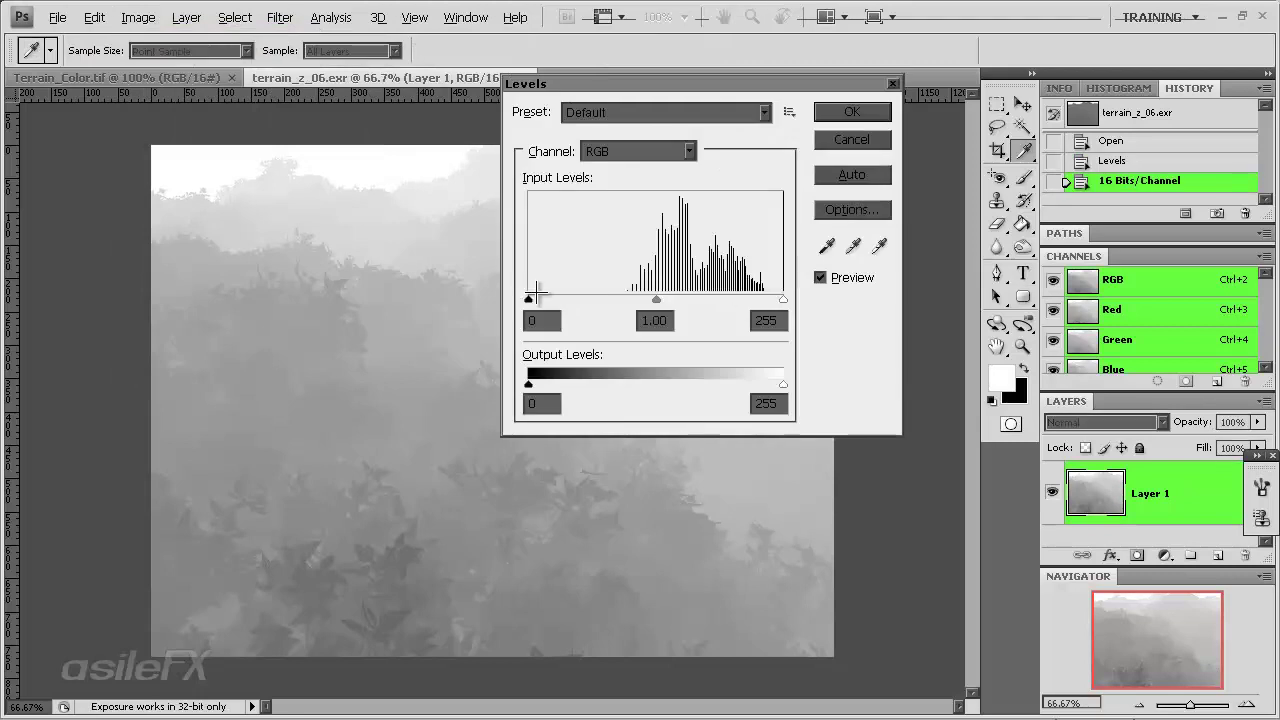
{"action": "left_click_drag", "start_coordinate": [535, 298], "coordinate": [623, 298]}
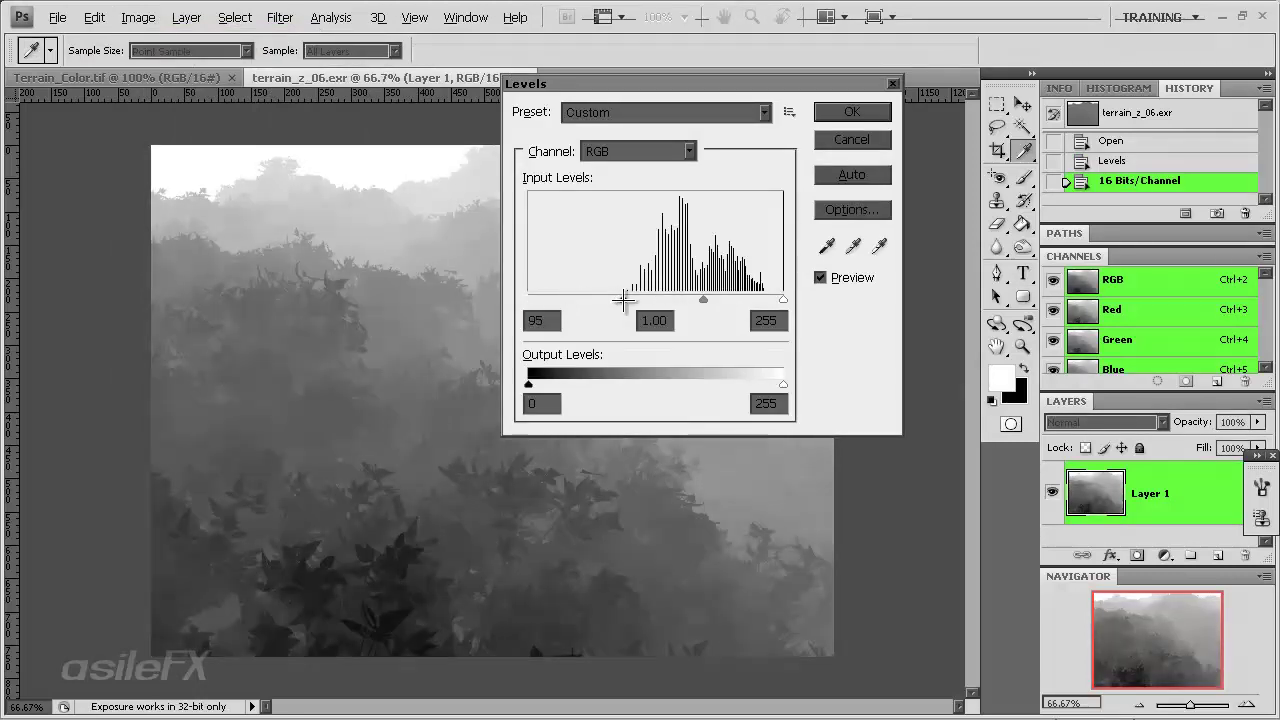
{"action": "left_click_drag", "start_coordinate": [783, 299], "coordinate": [767, 299]}
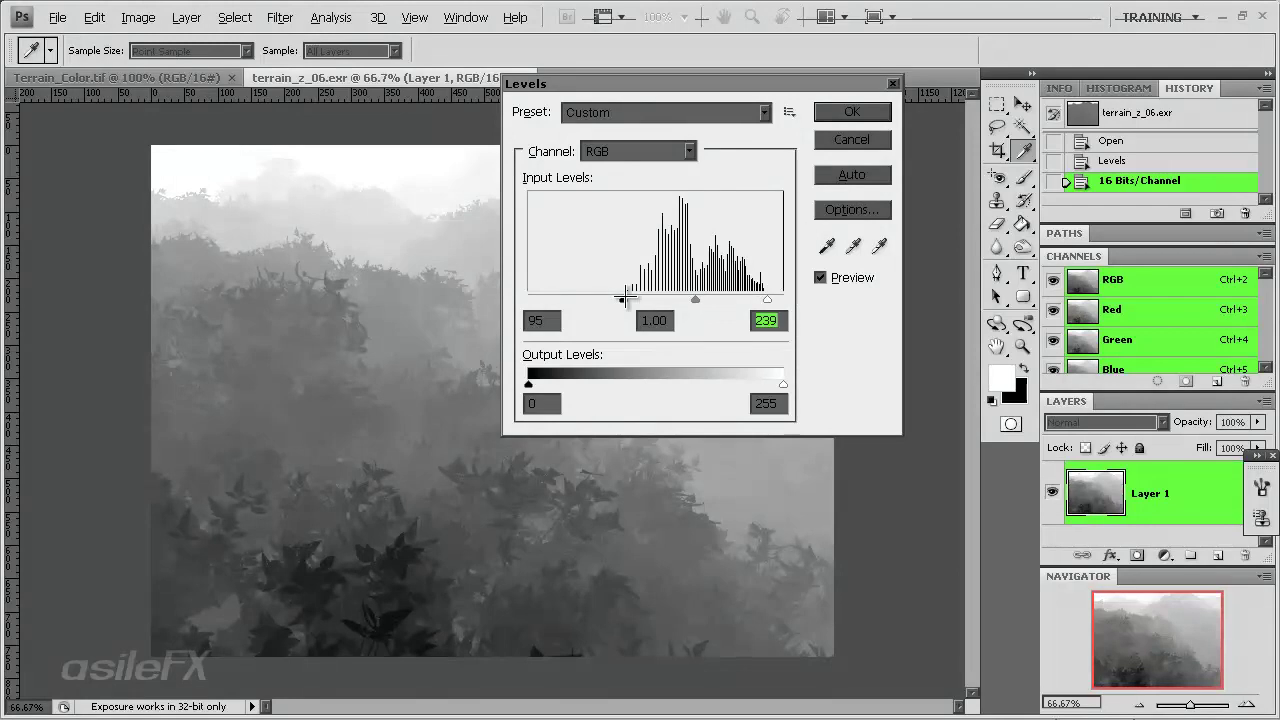
{"action": "key", "text": "Return"}
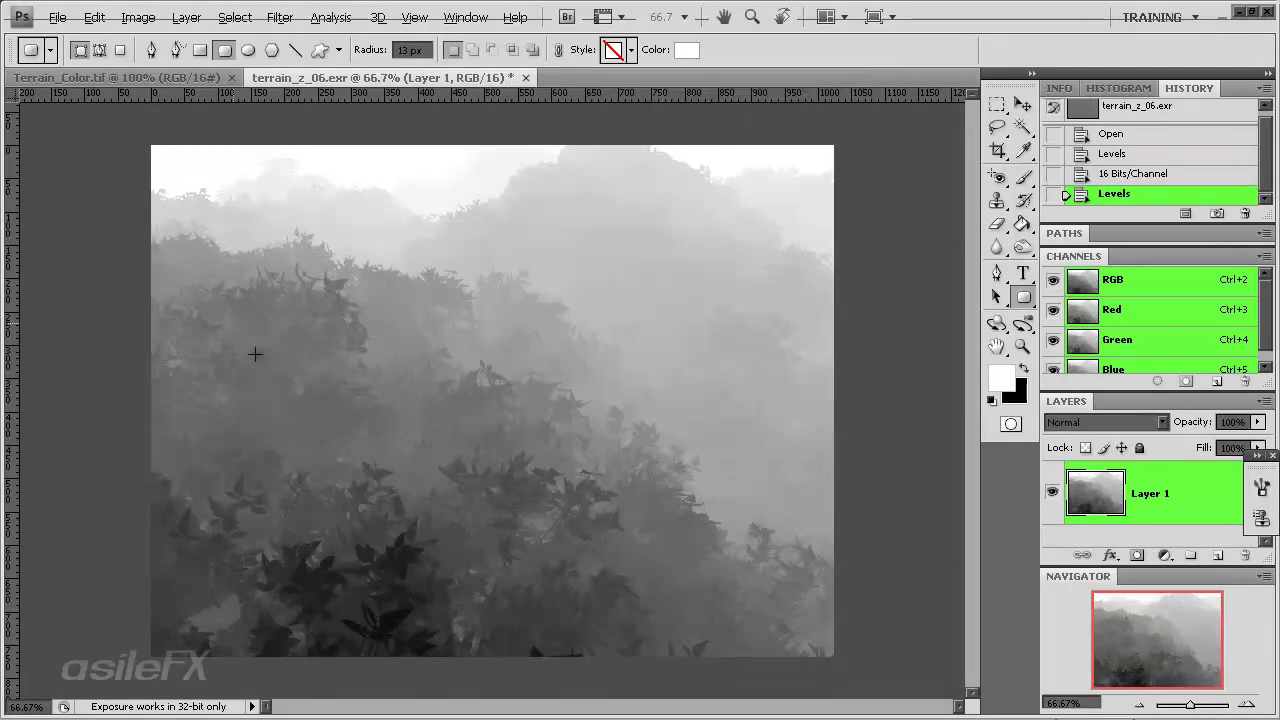
Examine the leaf detail and depth separation in the adjusted terrain_z_06.exr pass at 100% and closer.
{"action": "left_click", "coordinate": [1250, 705]}
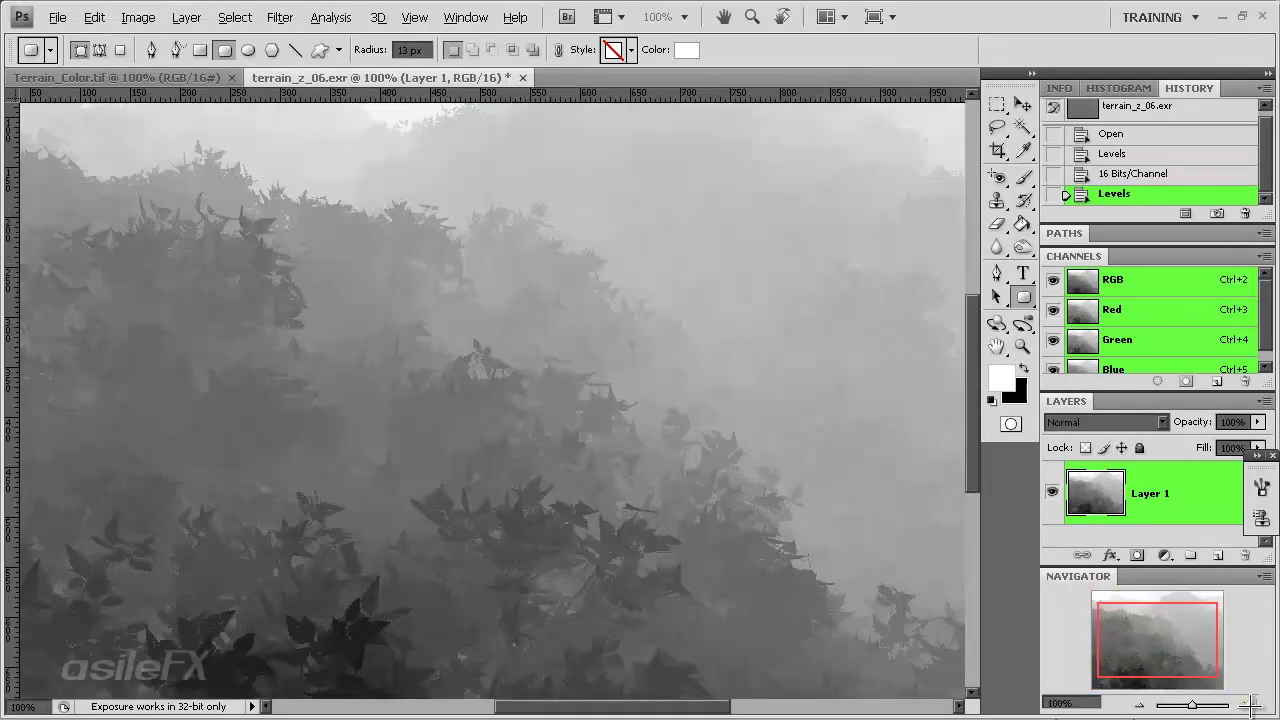
{"action": "left_click", "coordinate": [1250, 705]}
{"action": "left_click_drag", "start_coordinate": [1137, 651], "coordinate": [1182, 640]}
{"action": "left_click", "coordinate": [1139, 705]}
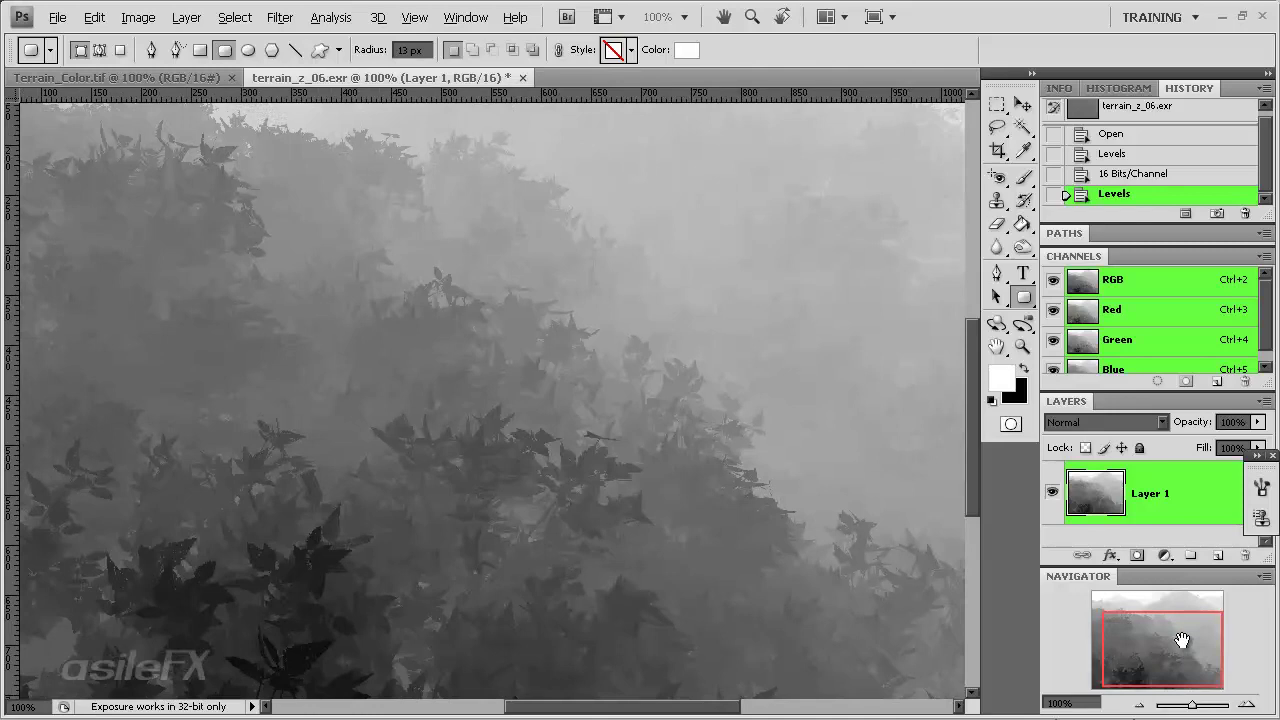
Copy the entire terrain_z_06.exr depth pass and paste it as a new layer over the color render in Terrain_Color.tif.
{"action": "left_click", "coordinate": [1139, 705]}
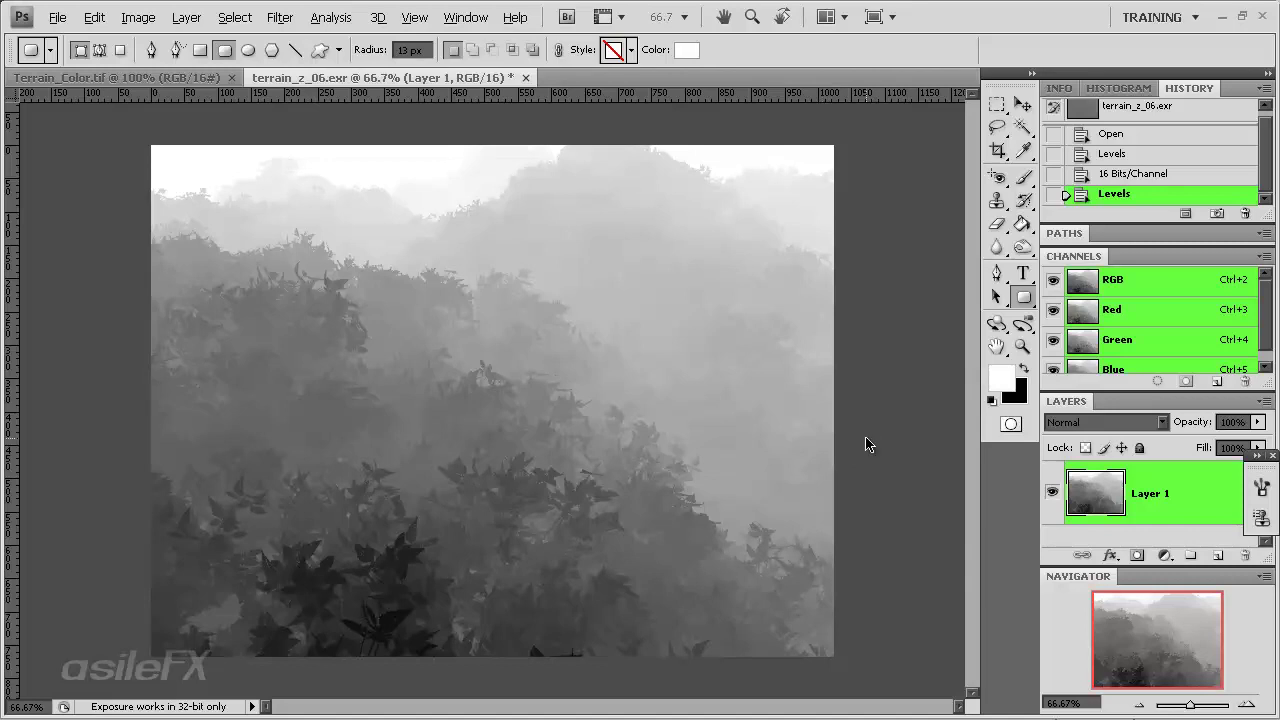
{"action": "key", "text": "ctrl+a"}
{"action": "left_click", "coordinate": [115, 77]}
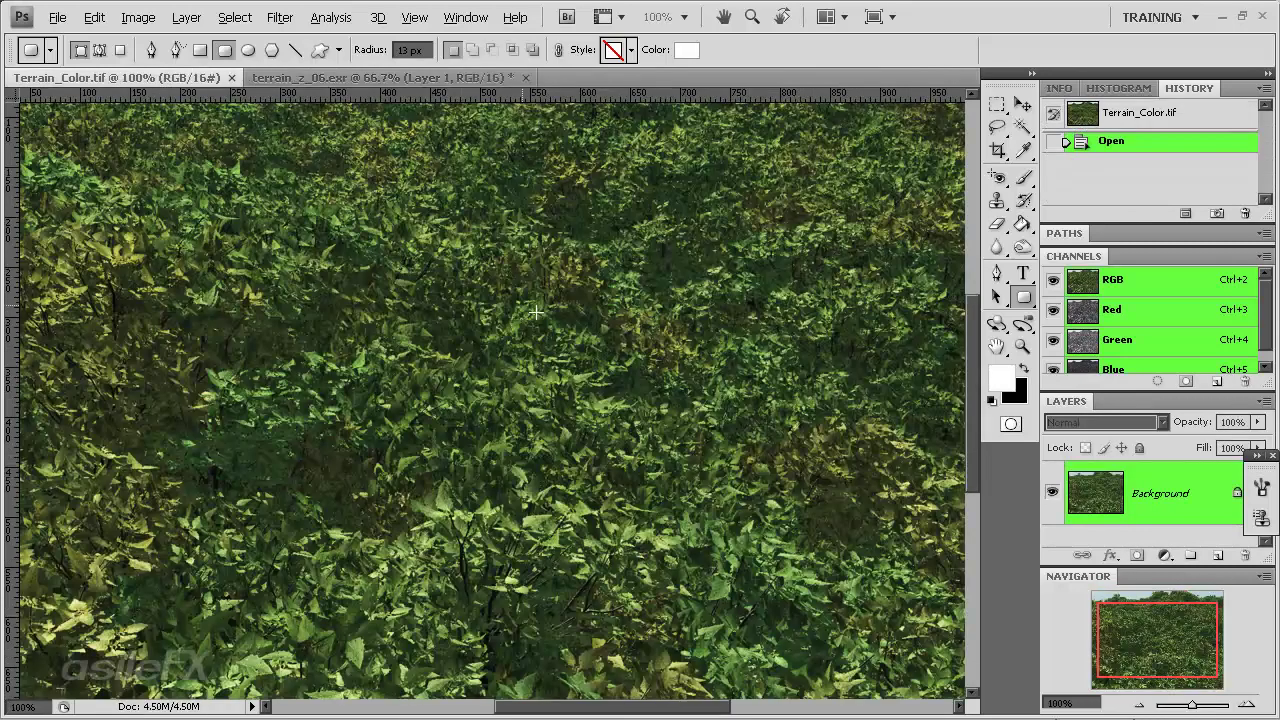
{"action": "left_click", "coordinate": [1139, 704]}
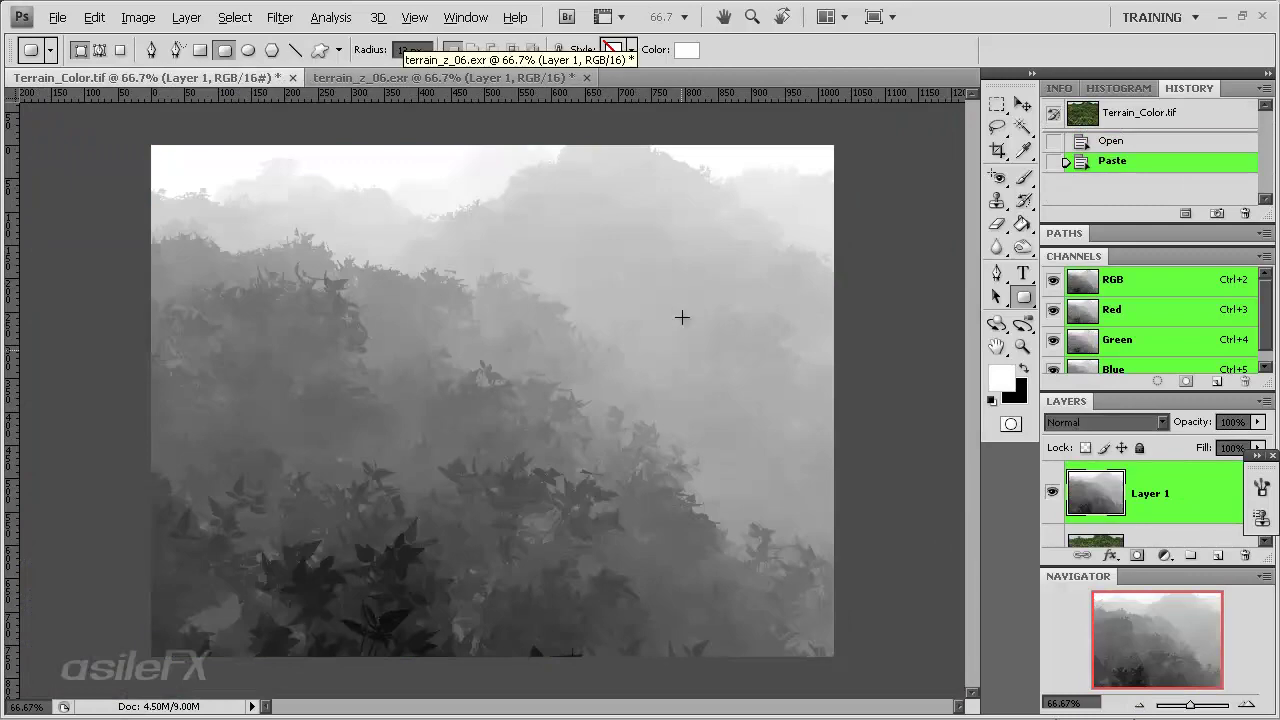
Try the pasted depth layer in Screen blend mode at 100% opacity, comparing it with the adjacent blend mode.
{"action": "left_click", "coordinate": [1139, 421]}
{"action": "left_click", "coordinate": [1133, 169]}
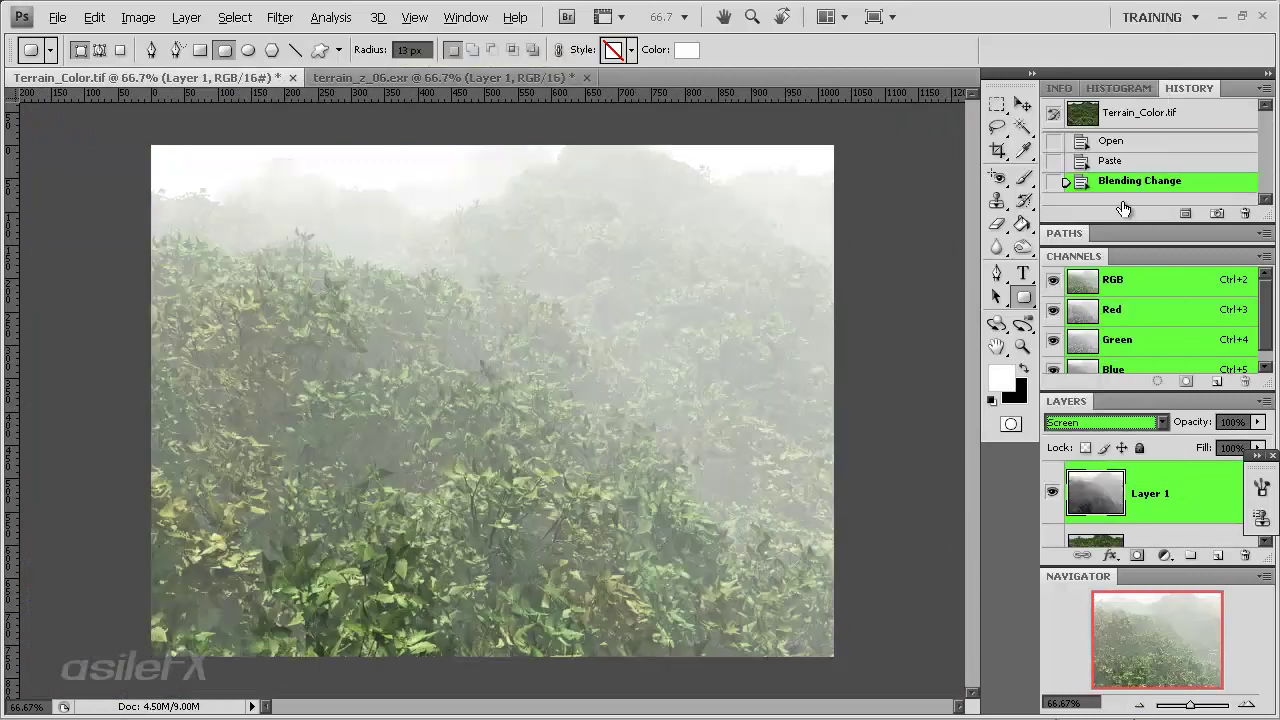
{"action": "key", "text": "Up"}
{"action": "key", "text": "Down"}
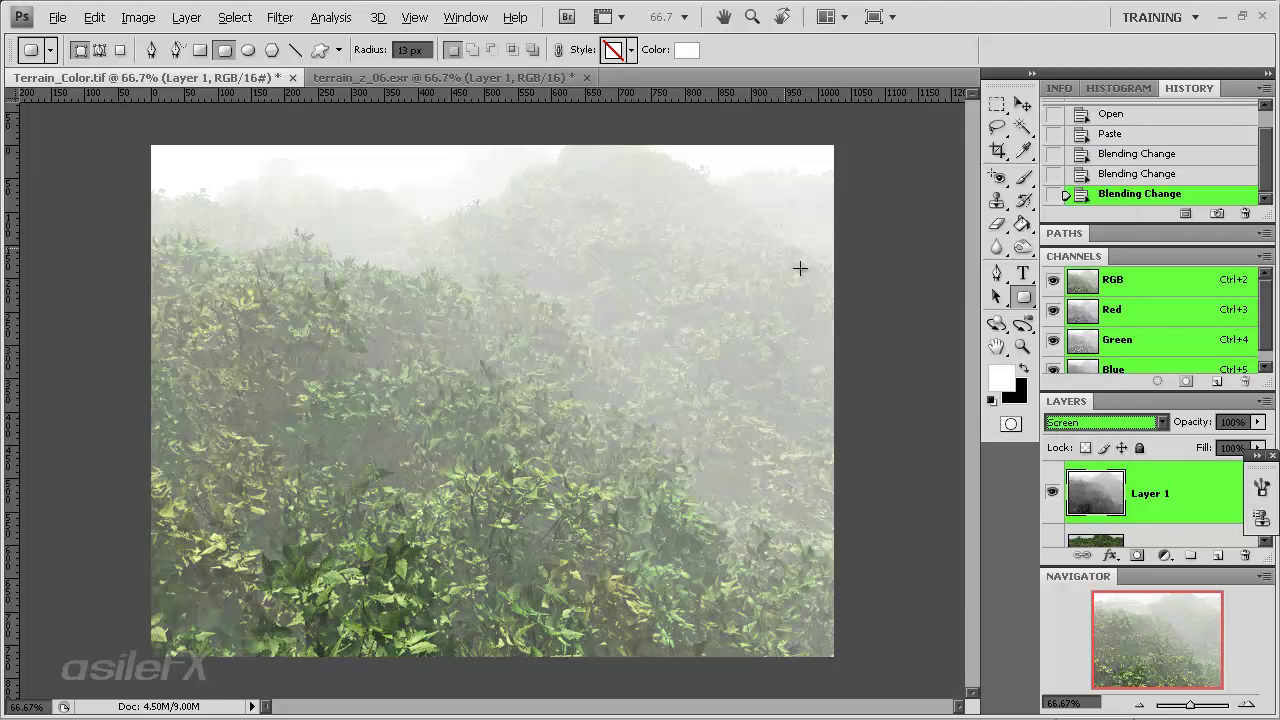
{"action": "left_click", "coordinate": [1257, 421]}
{"action": "mouse_move", "coordinate": [1255, 441]}
{"action": "left_mouse_down"}
{"action": "mouse_move", "coordinate": [1212, 443]}
{"action": "mouse_move", "coordinate": [1272, 447]}
{"action": "left_mouse_up"}
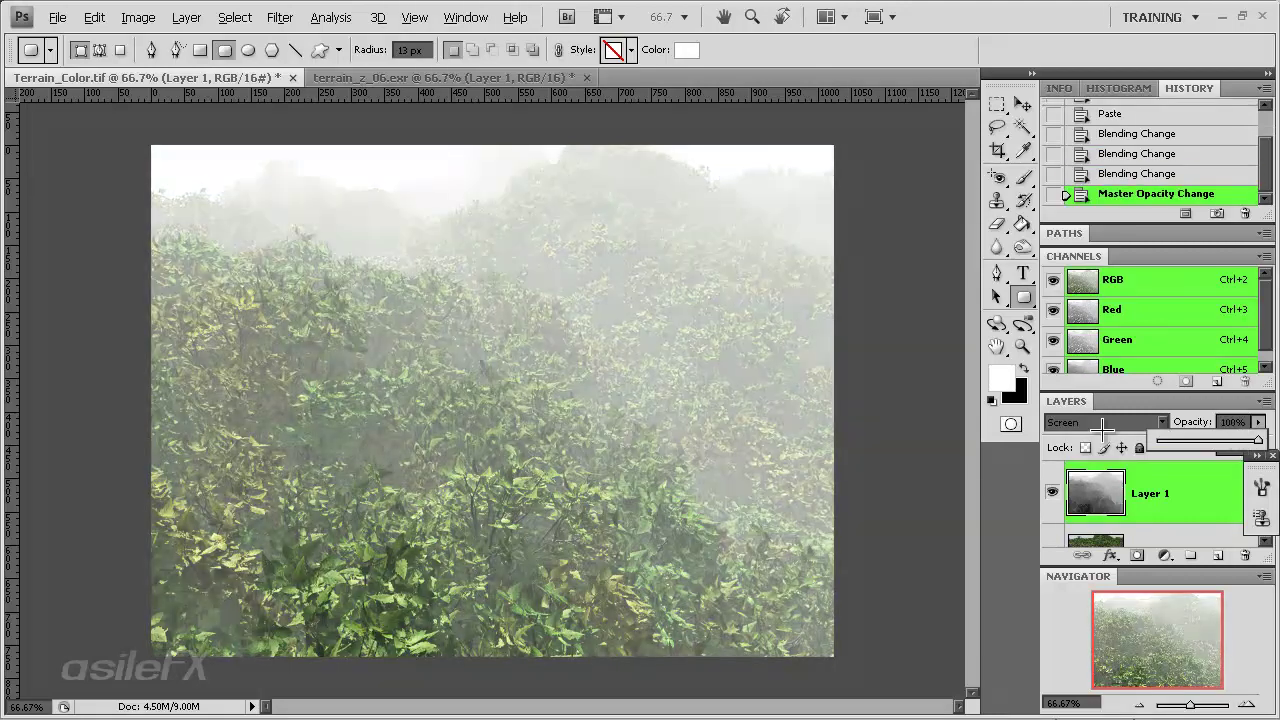
Try Pin Light and neighbouring blend modes on the depth layer, settling on Hard Light.
{"action": "left_click", "coordinate": [1105, 422]}
{"action": "left_click", "coordinate": [1101, 352]}
{"action": "key", "text": "Up"}
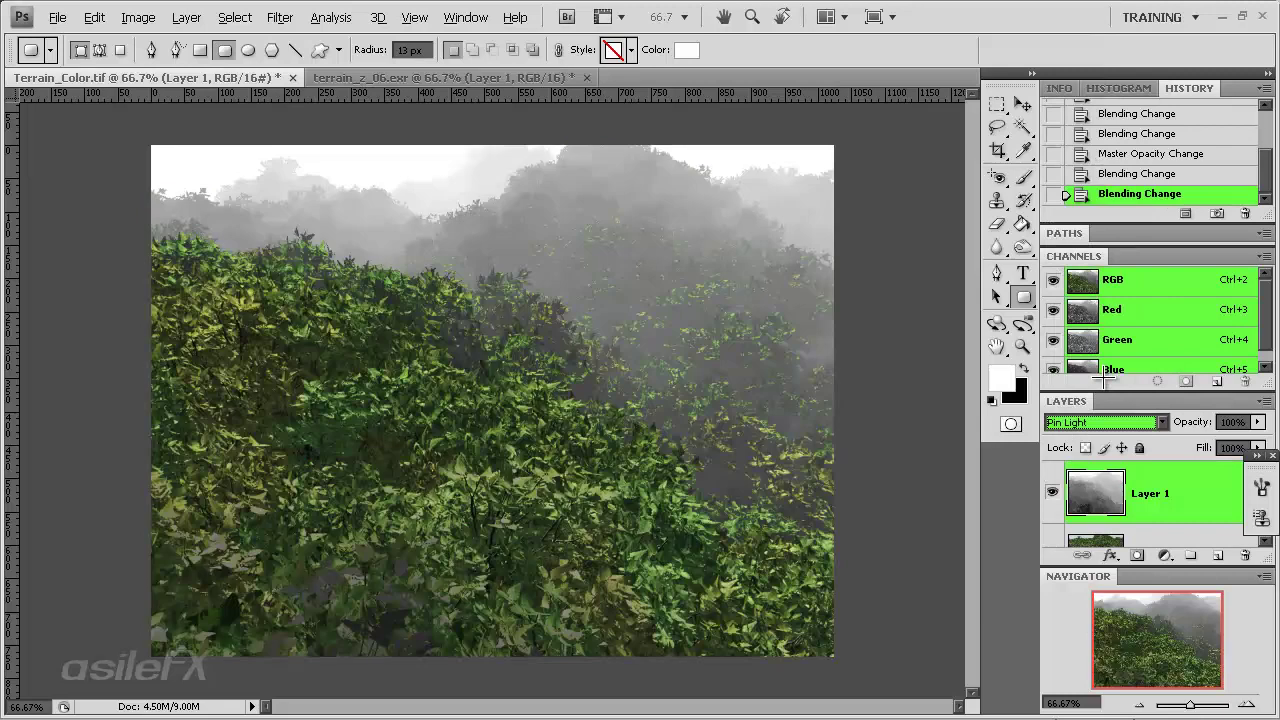
{"action": "key", "text": "Up"}
{"action": "key", "text": "Up"}
{"action": "key", "text": "Up"}
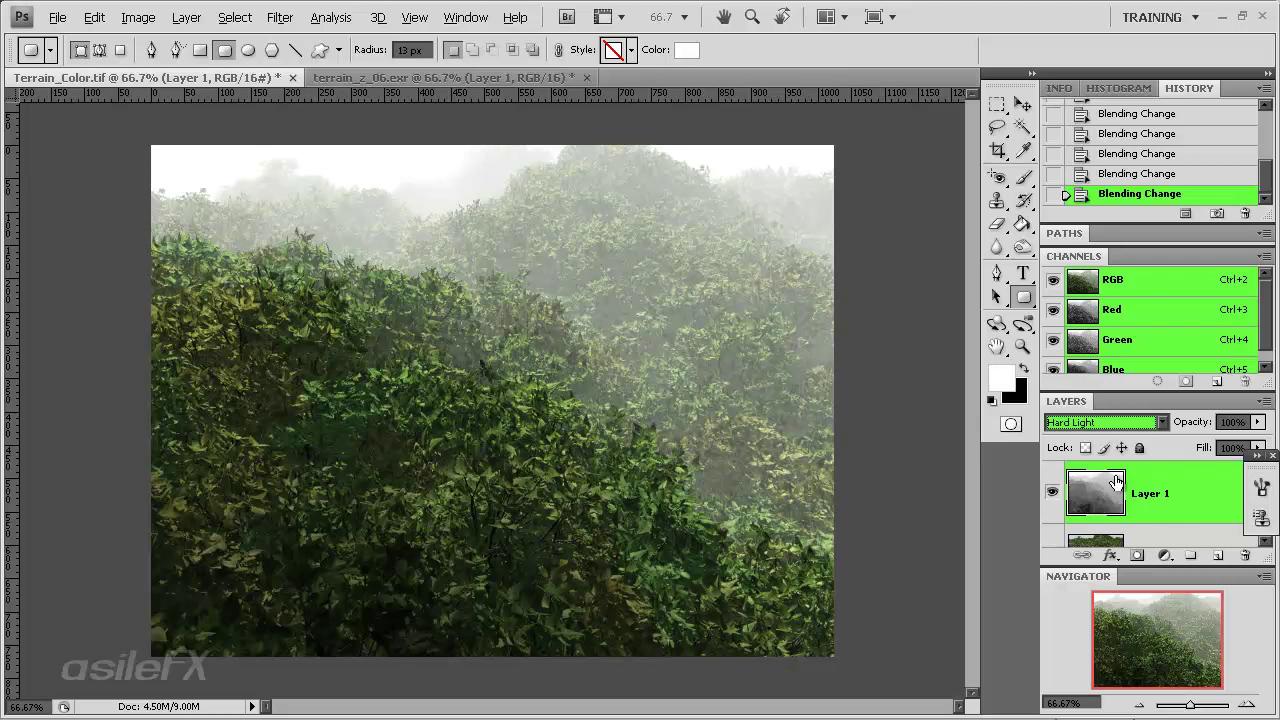
Return to the terrain_z_06.exr document and inspect the foreground foliage of the depth pass at 100%.
{"action": "left_click", "coordinate": [395, 78]}
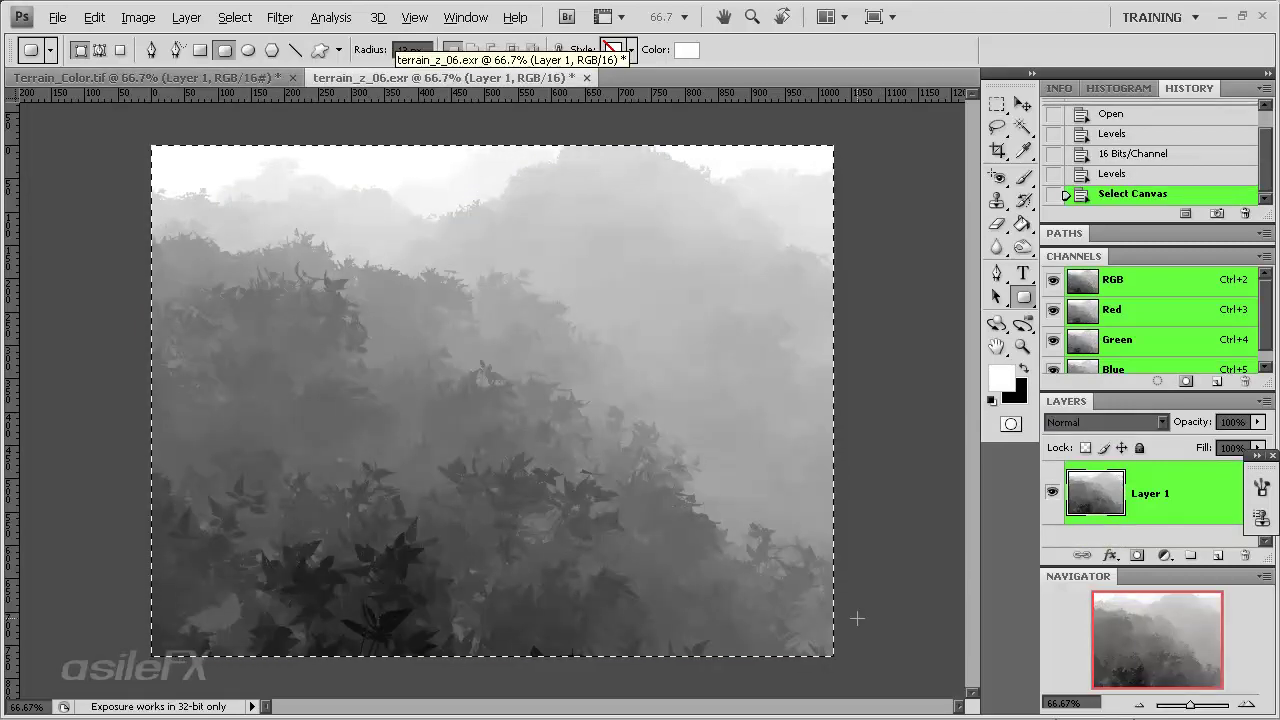
{"action": "key", "text": "ctrl+plus"}
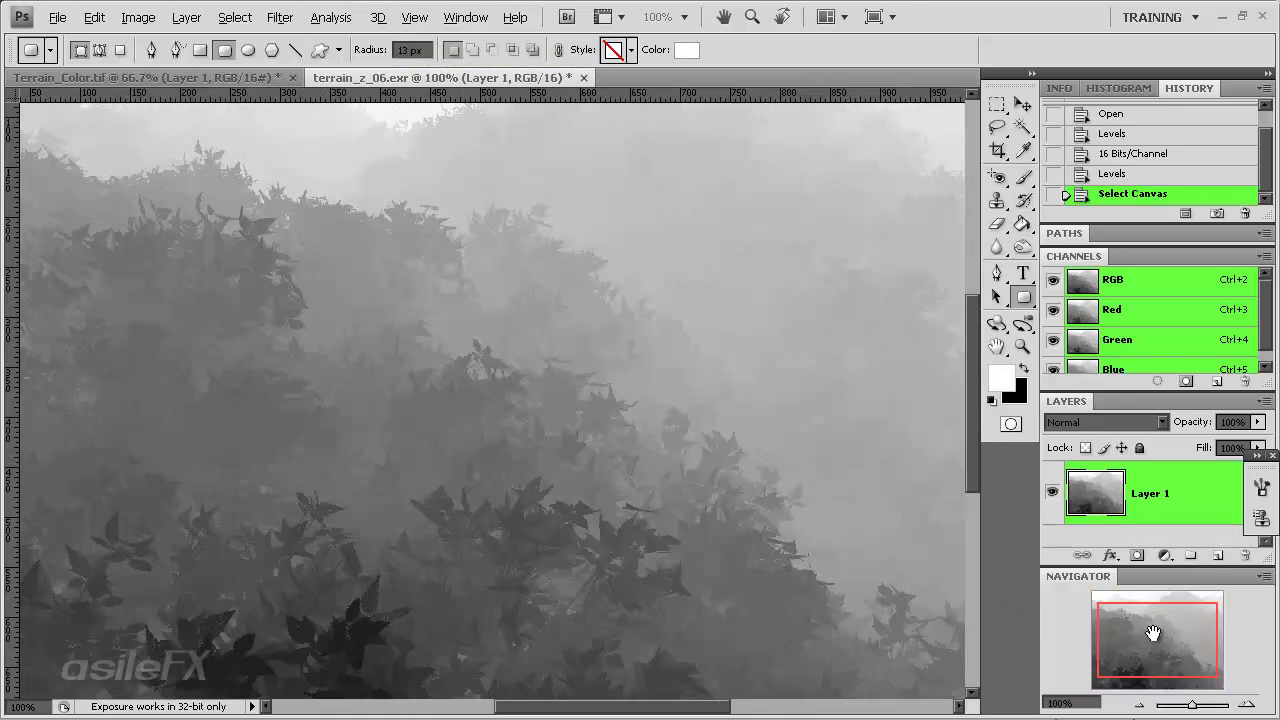
{"action": "mouse_move", "coordinate": [1151, 634]}
{"action": "left_mouse_down"}
{"action": "mouse_move", "coordinate": [1166, 643]}
{"action": "mouse_move", "coordinate": [1134, 650]}
{"action": "left_mouse_up"}
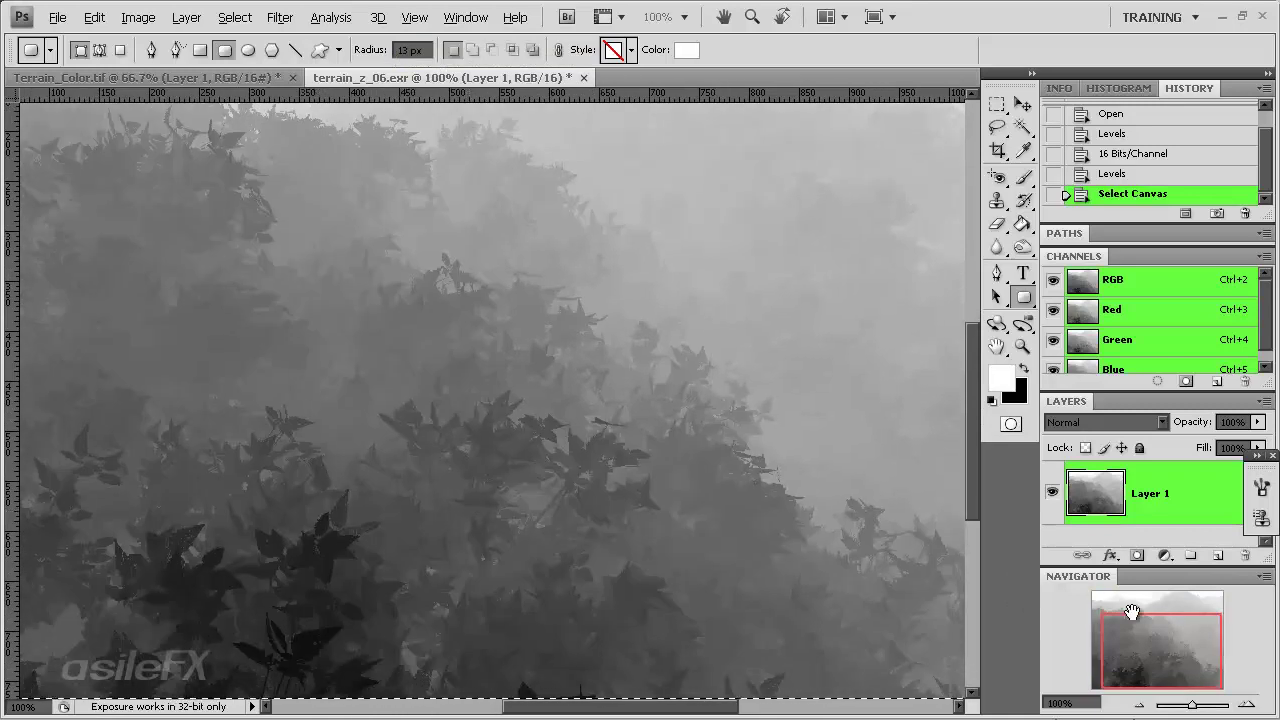
{"action": "left_click_drag", "start_coordinate": [1150, 628], "coordinate": [1142, 628]}
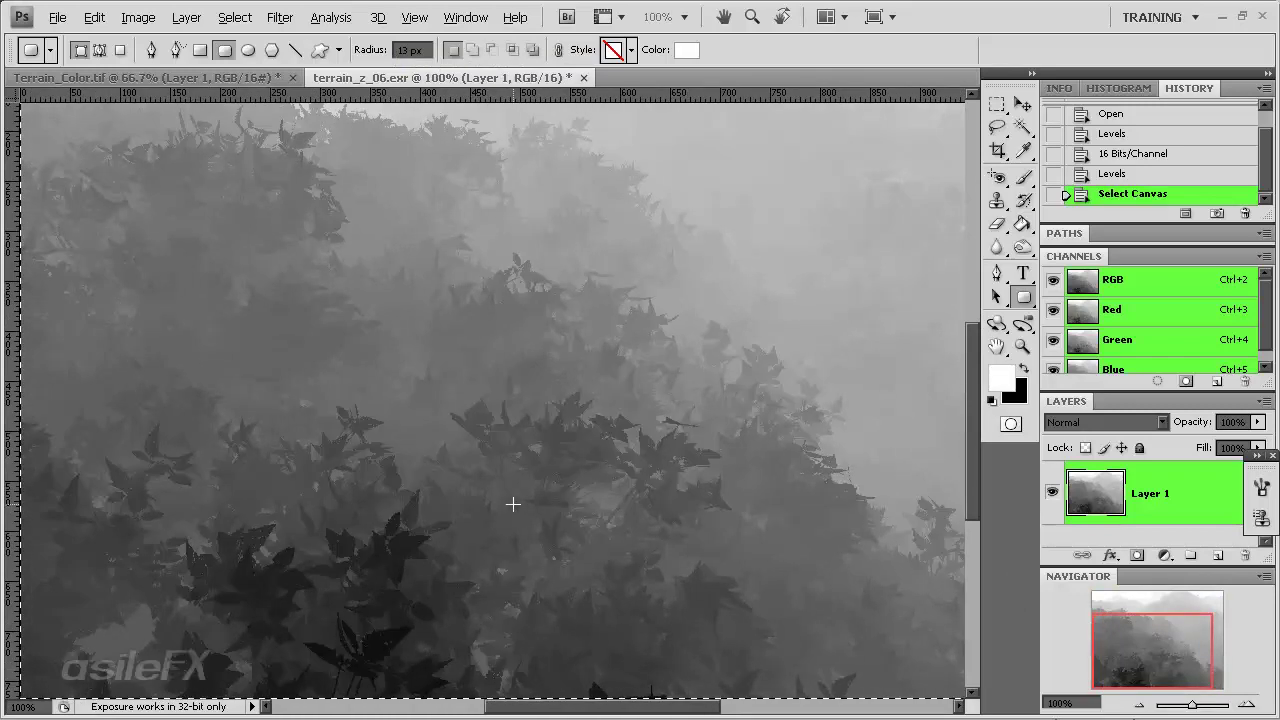